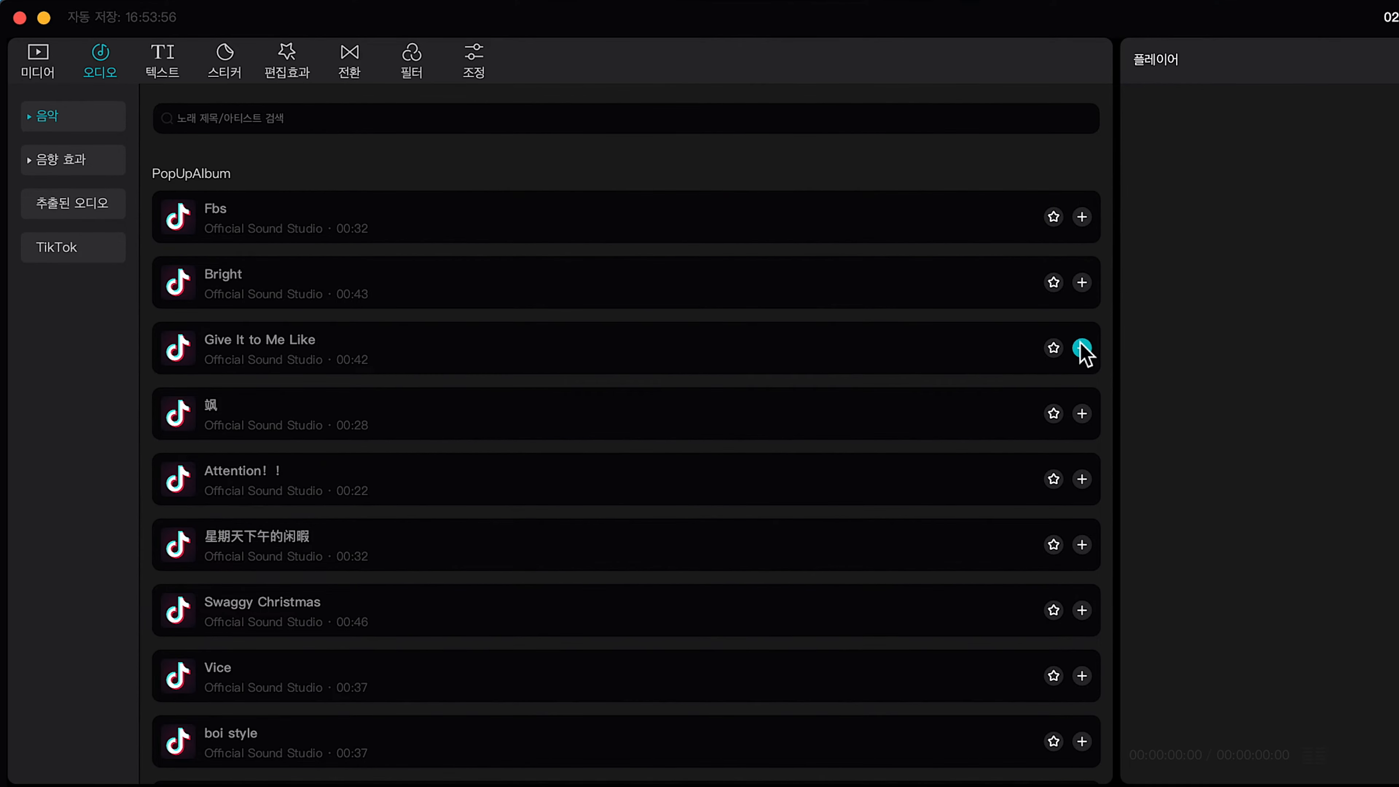
Download the track "Bass In Your Face" from the PopUpAlbum music list and play its preview.
scroll(932, 487, down, 6)
scroll(931, 484, down, 3)
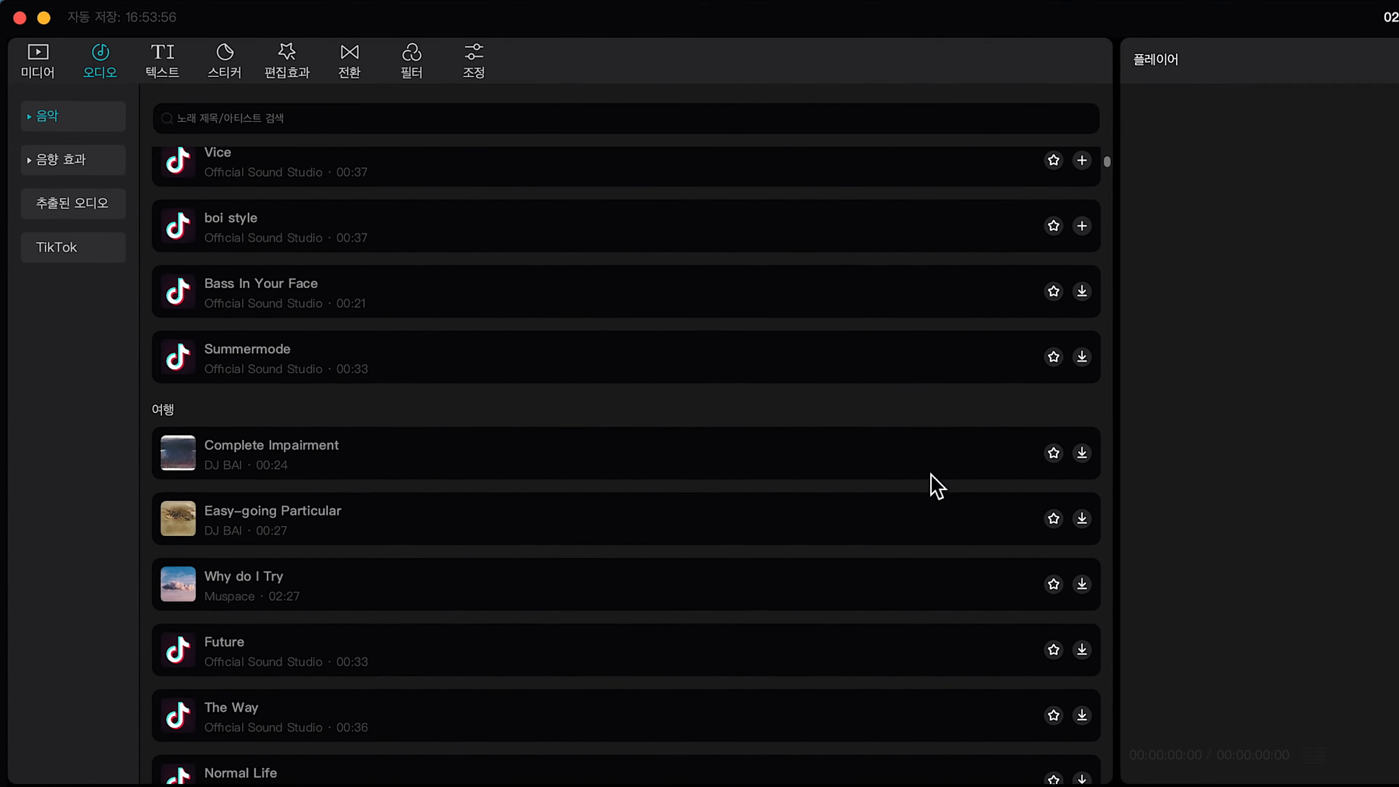
scroll(970, 457, up, 2)
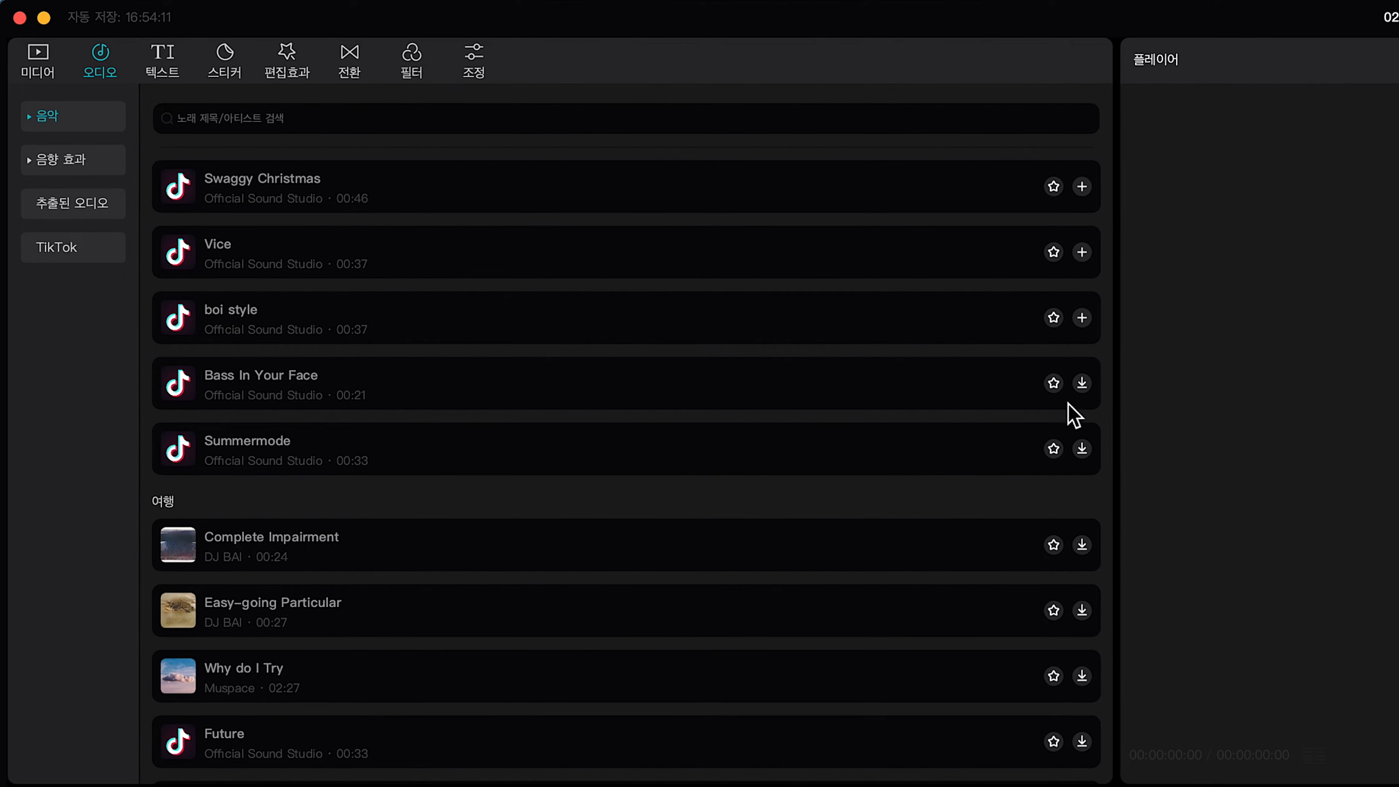
click(1082, 384)
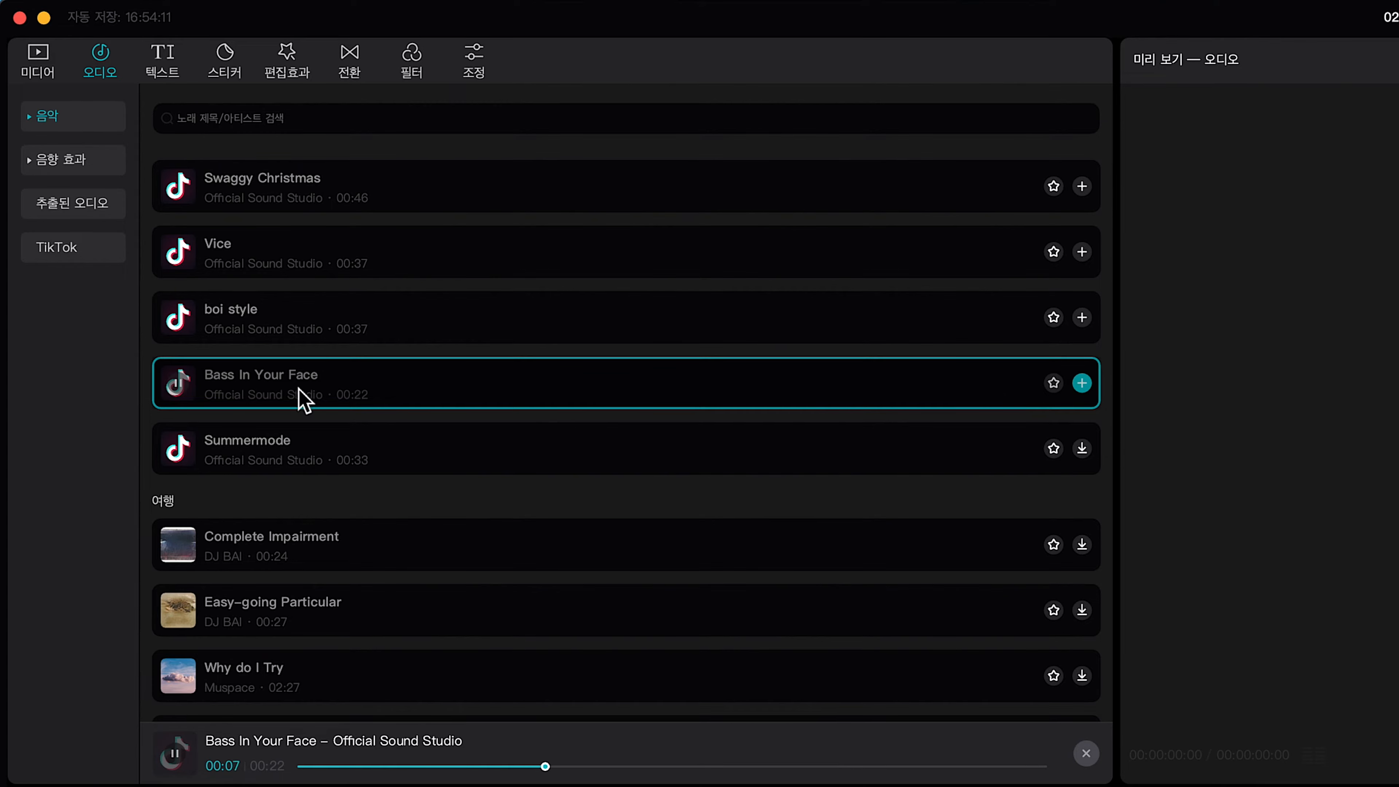
Preview the PopUpAlbum tracks "Fbs", "Attention!!" and "Vice".
scroll(589, 369, up, 5)
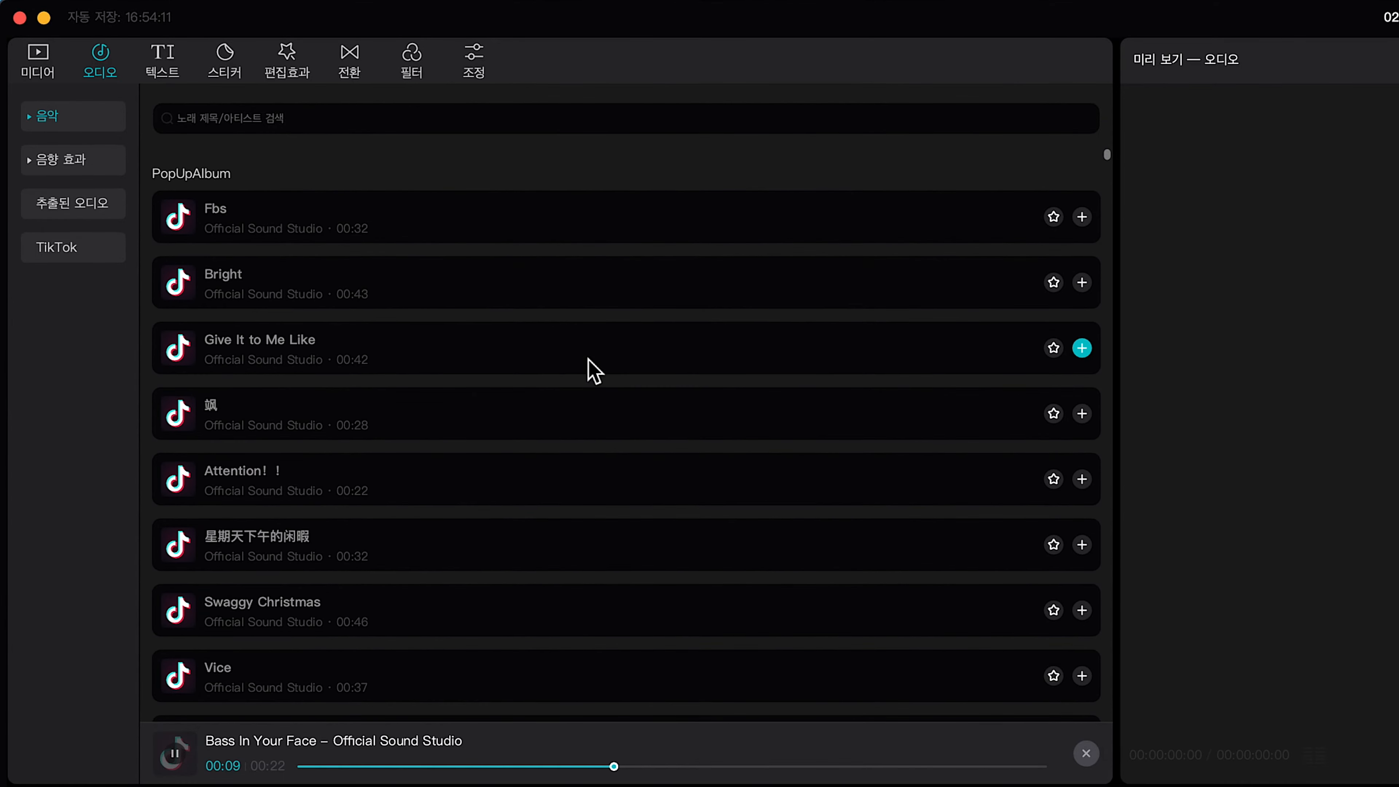
click(319, 225)
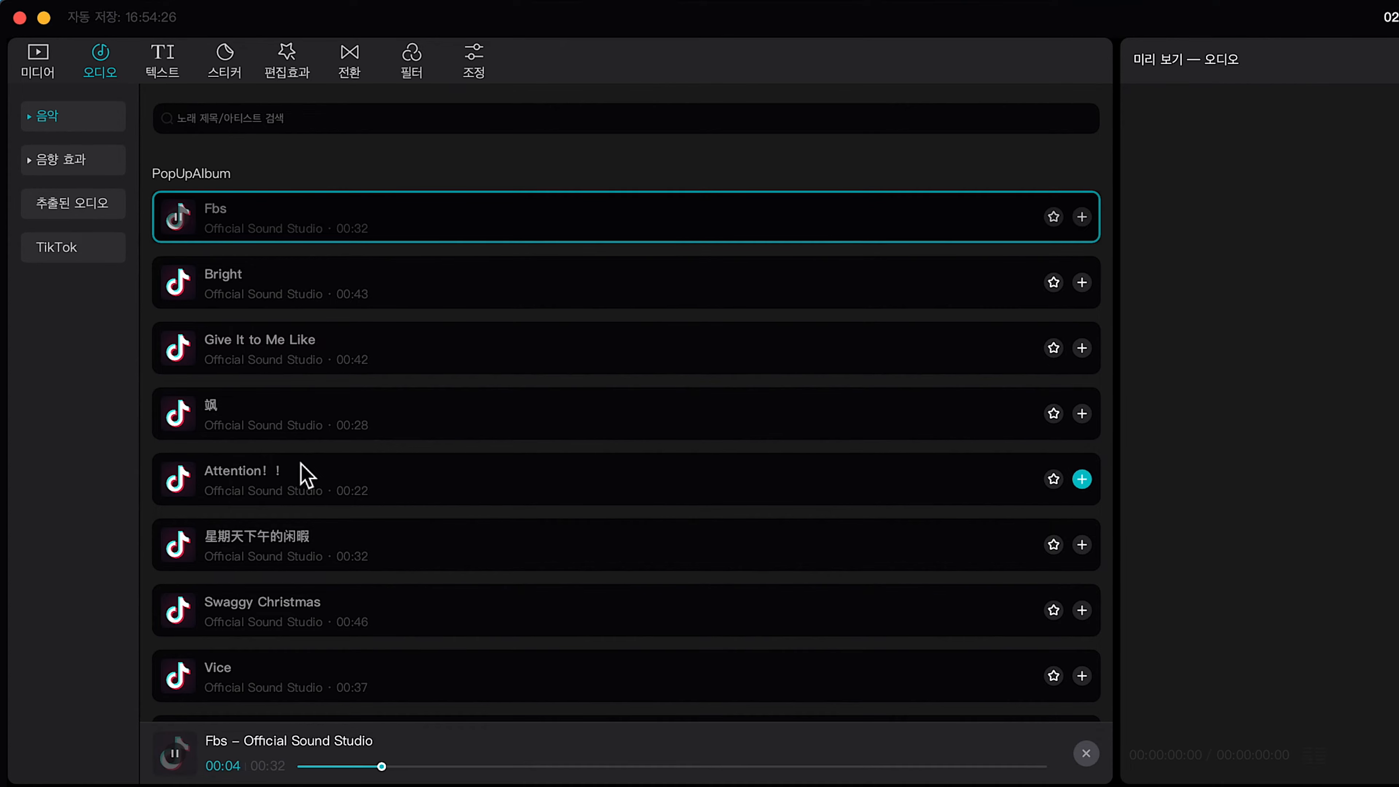
click(293, 485)
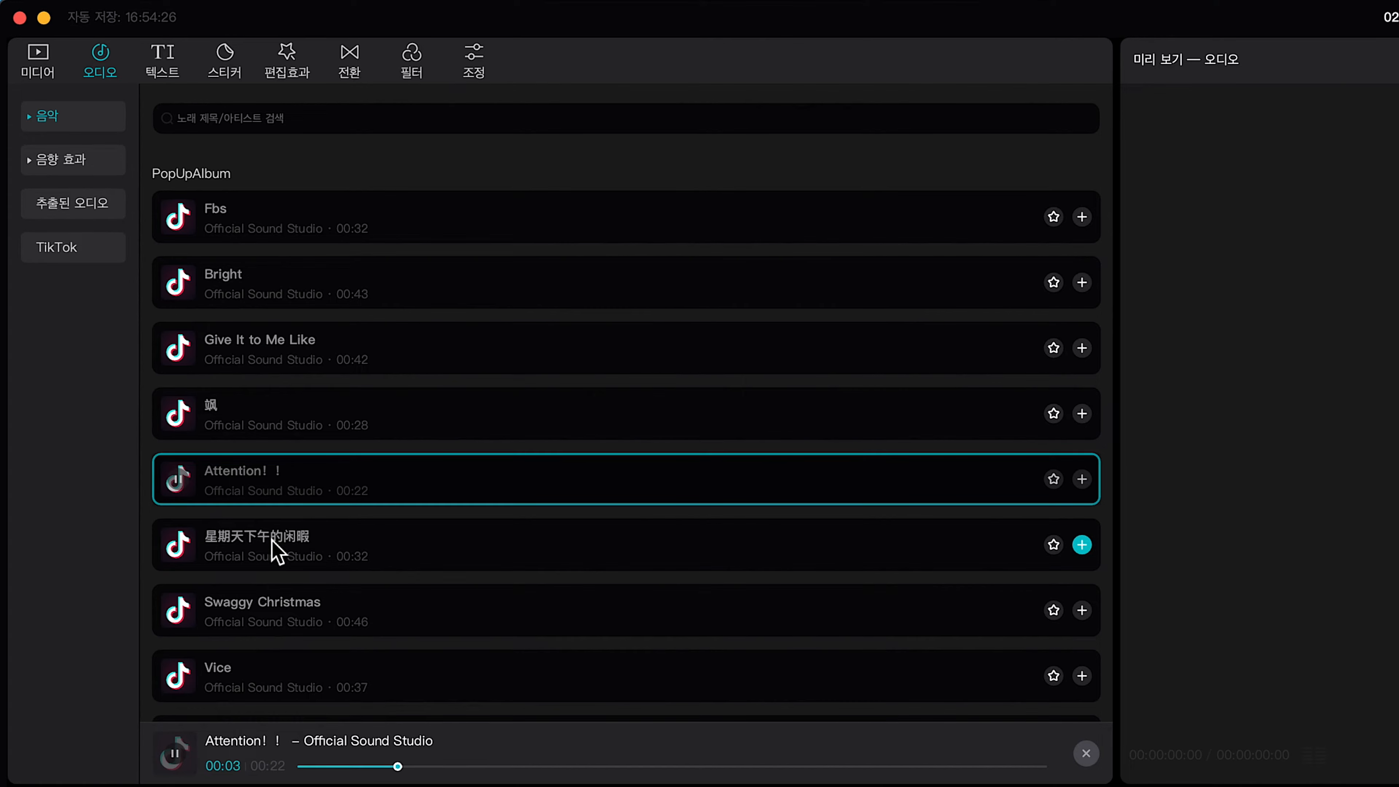
scroll(274, 552, down, 2)
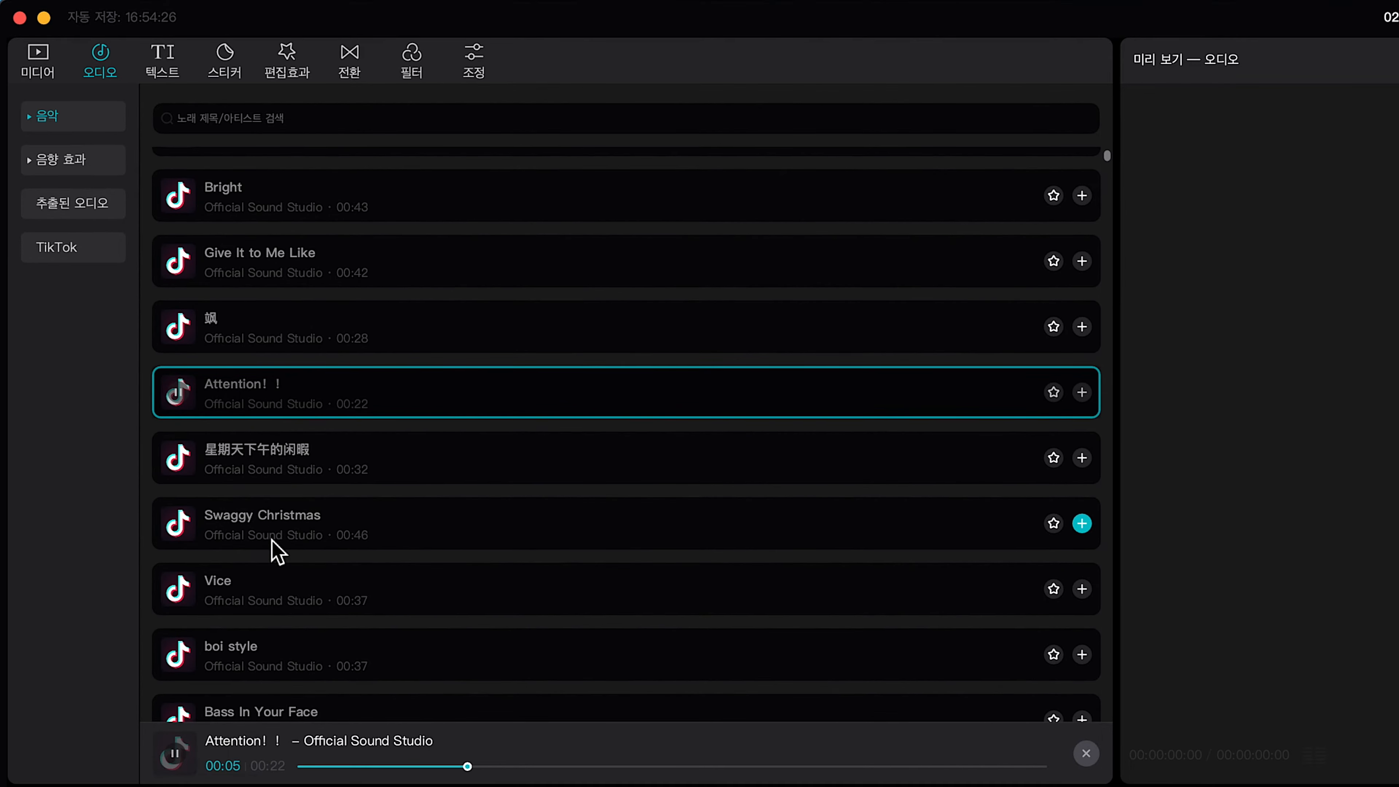
scroll(274, 551, down, 2)
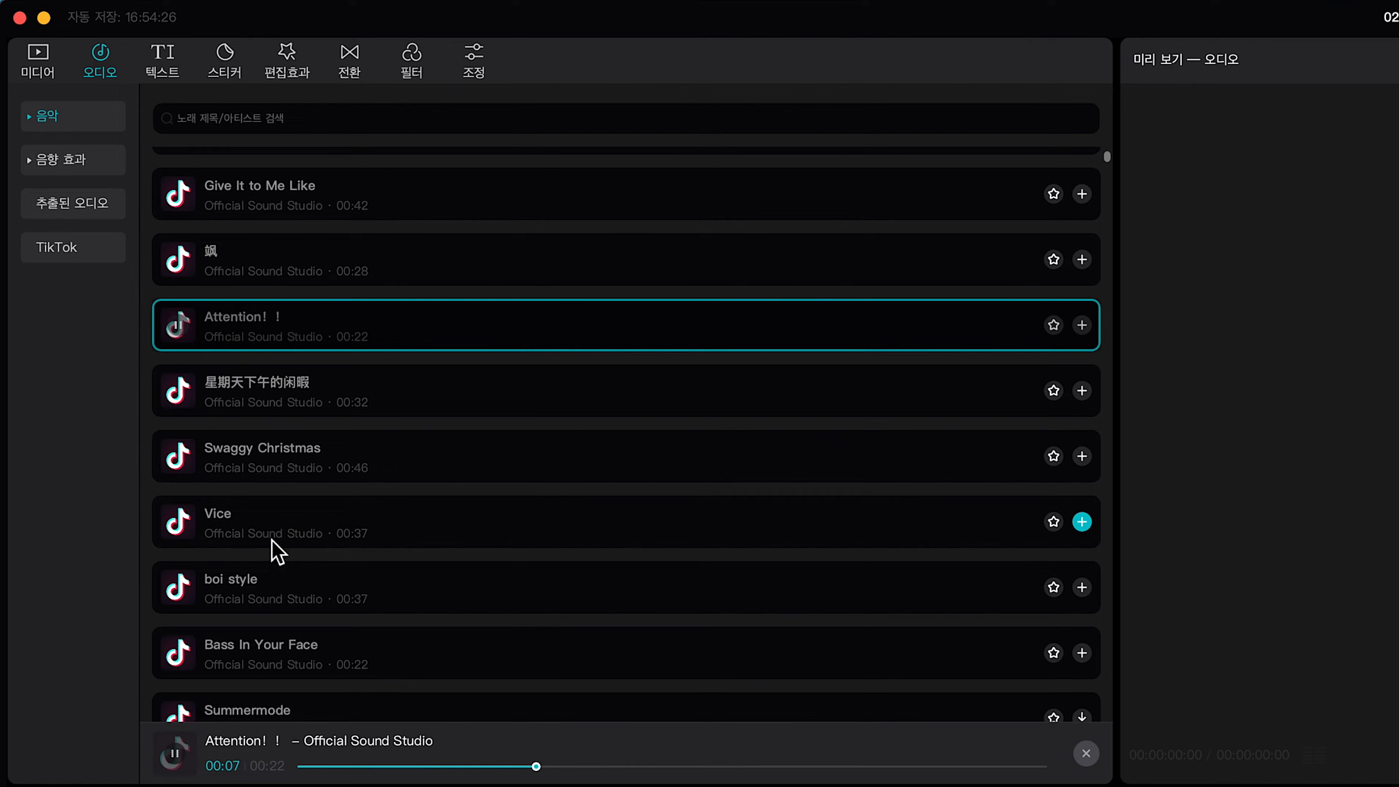
click(274, 552)
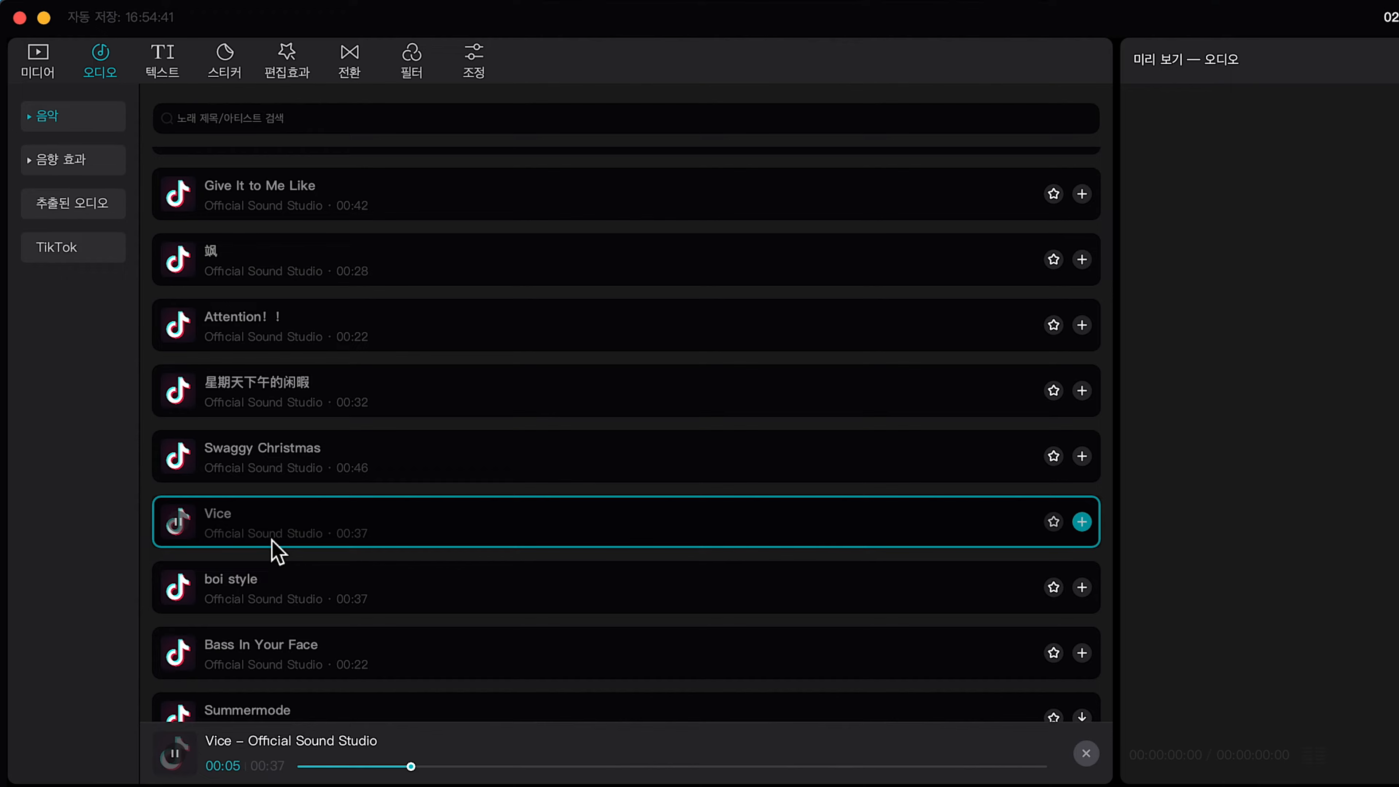
Browse the music library past the 여행 (travel) tracks to the vlog section.
scroll(274, 551, down, 9)
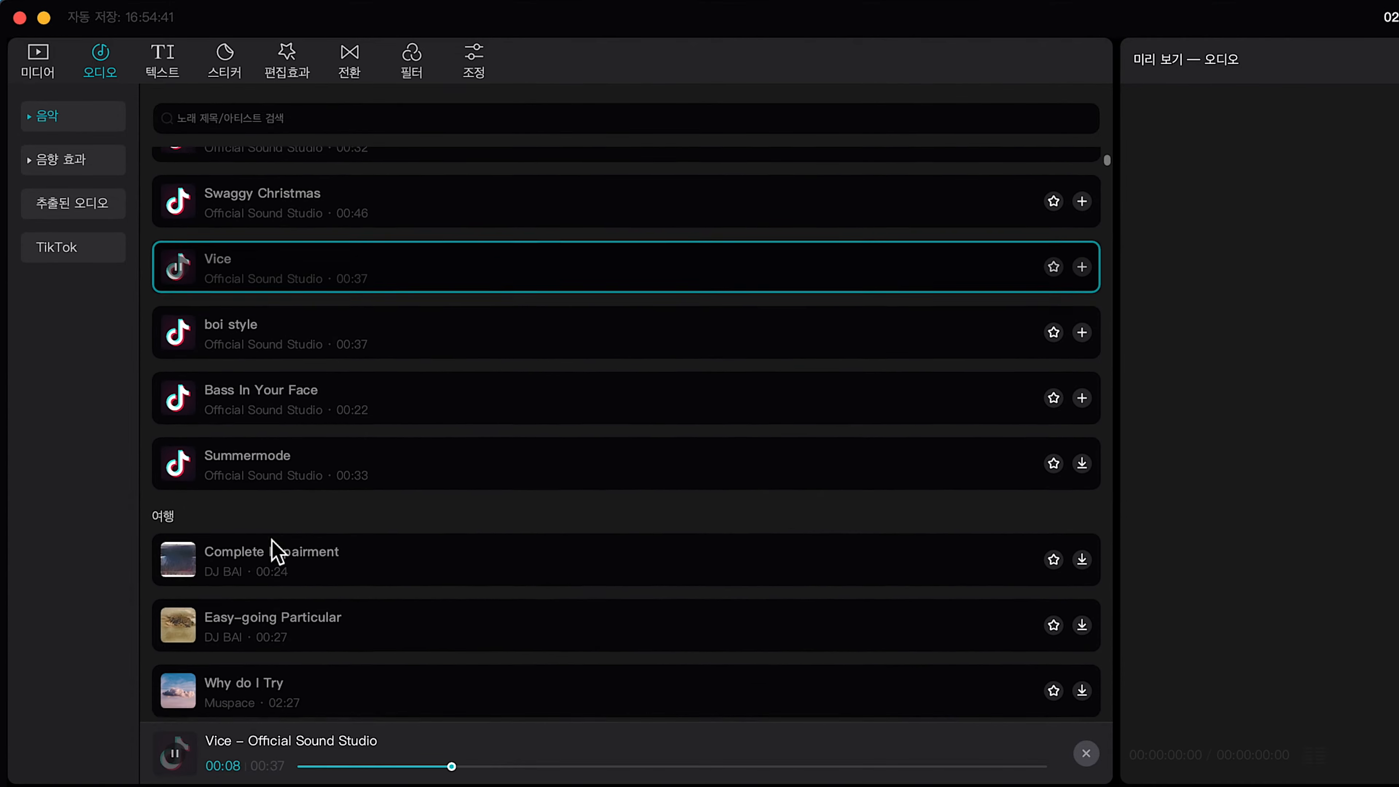
scroll(509, 518, down, 20)
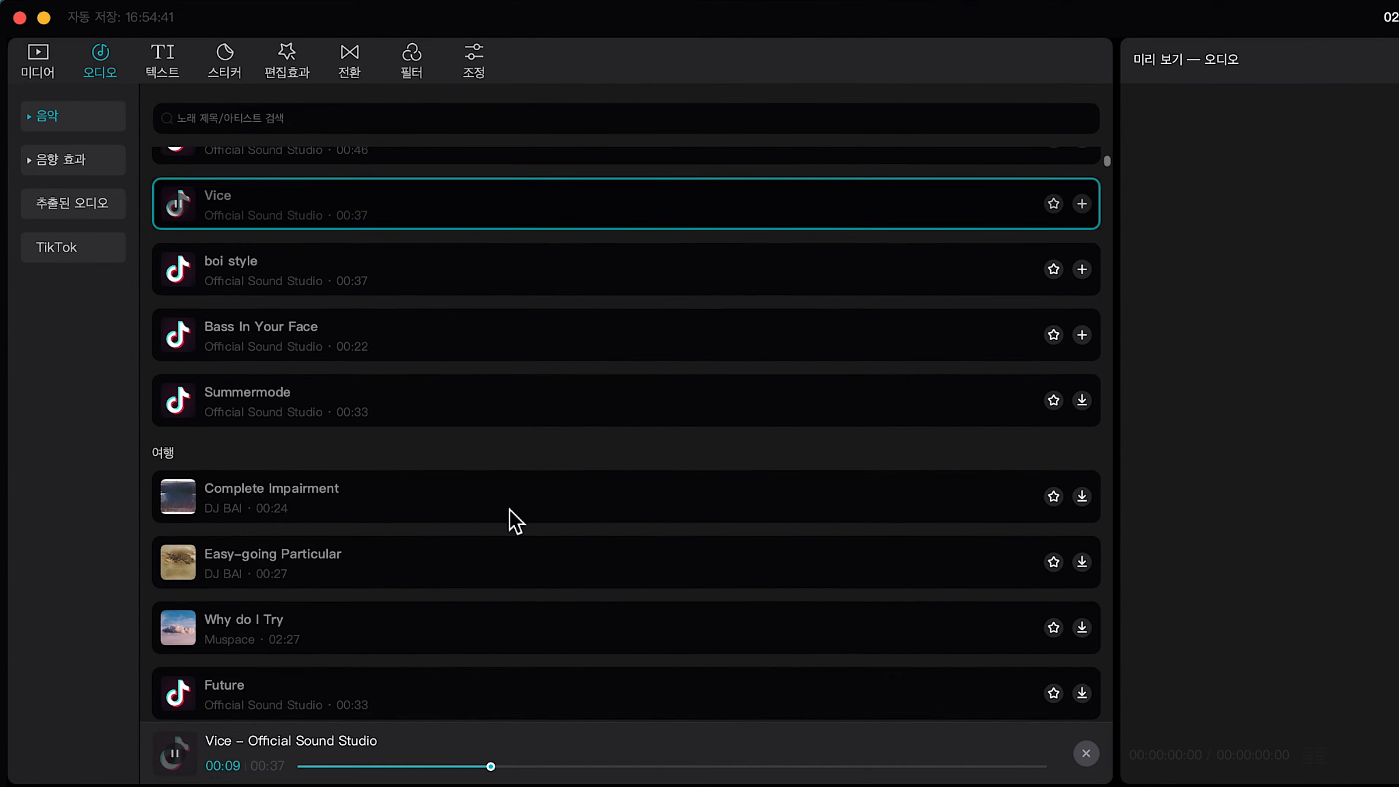
scroll(516, 521, down, 20)
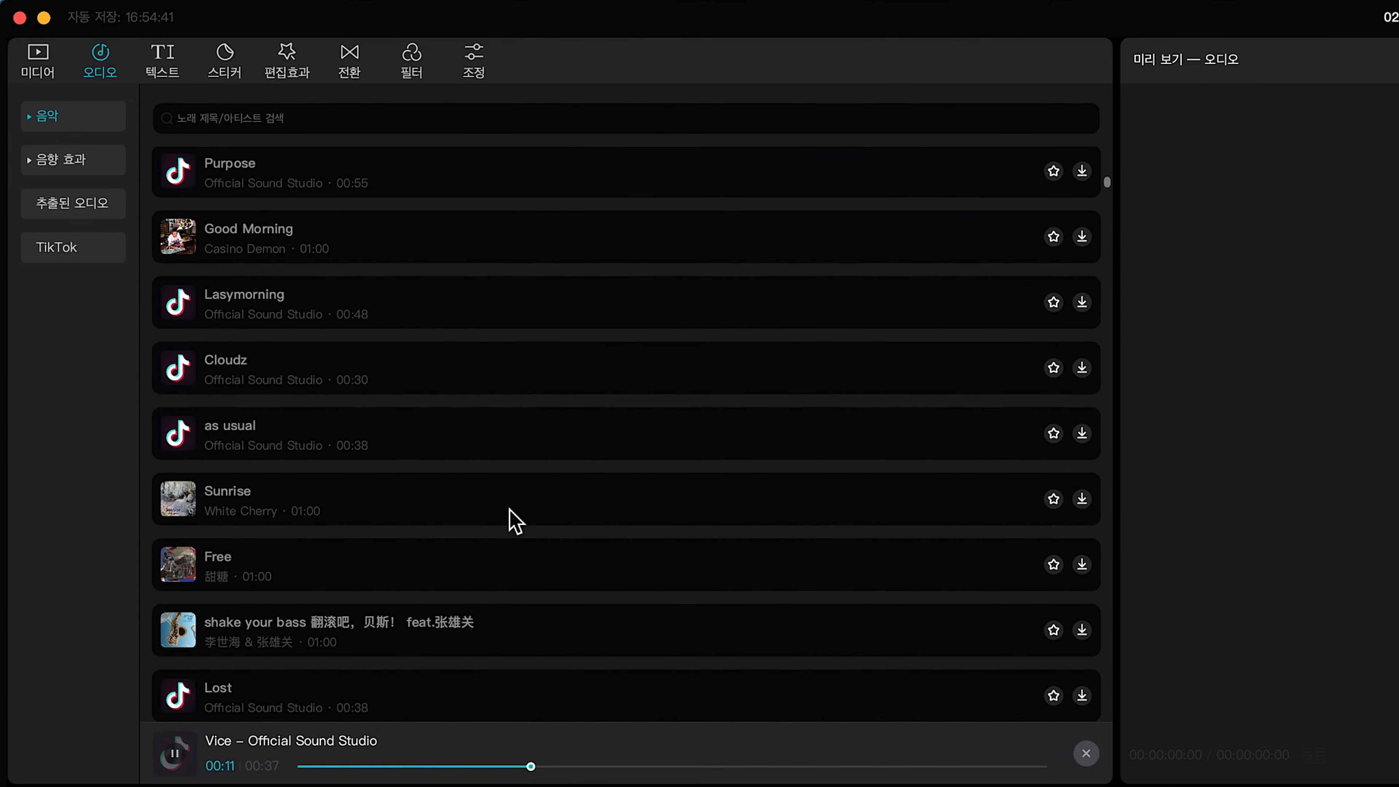
scroll(513, 521, down, 7)
scroll(475, 500, up, 2)
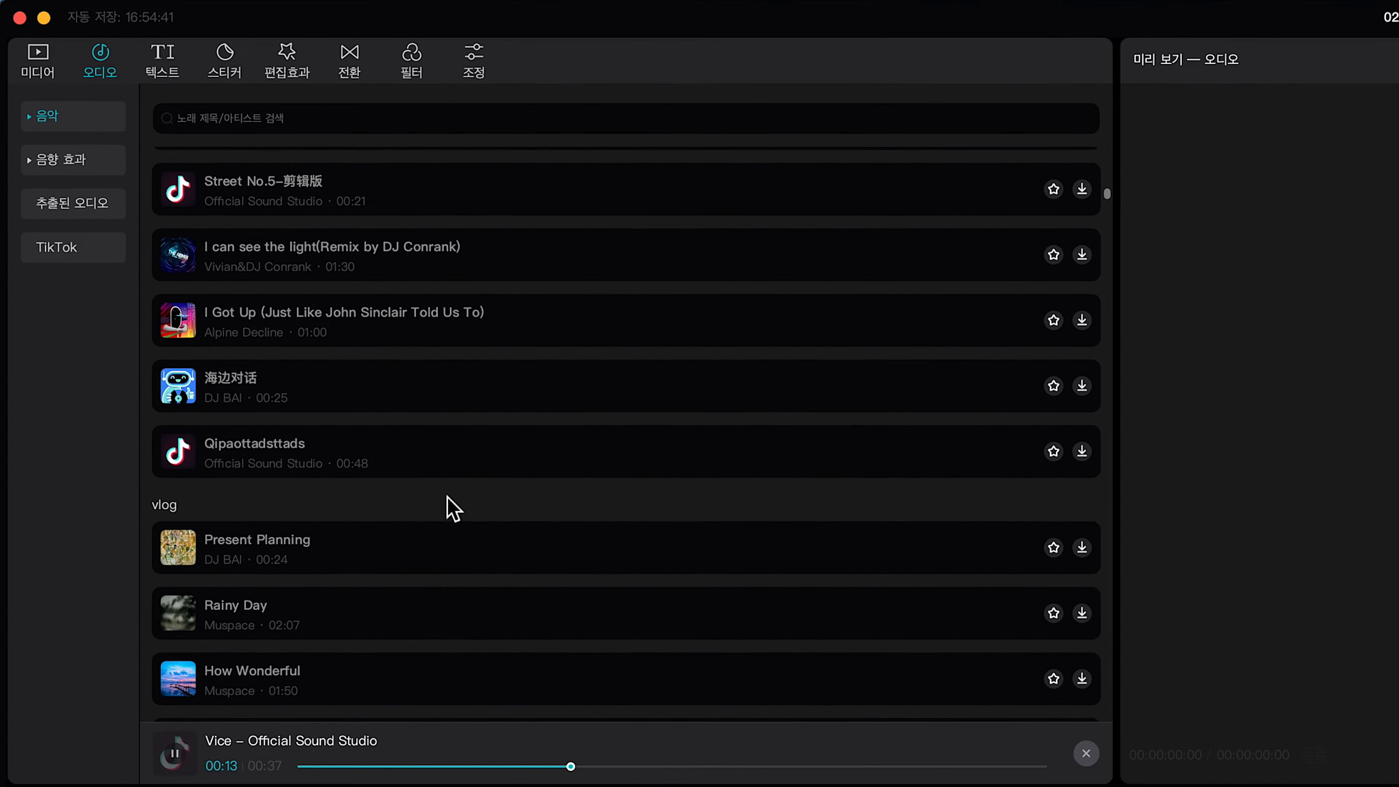
scroll(500, 503, down, 6)
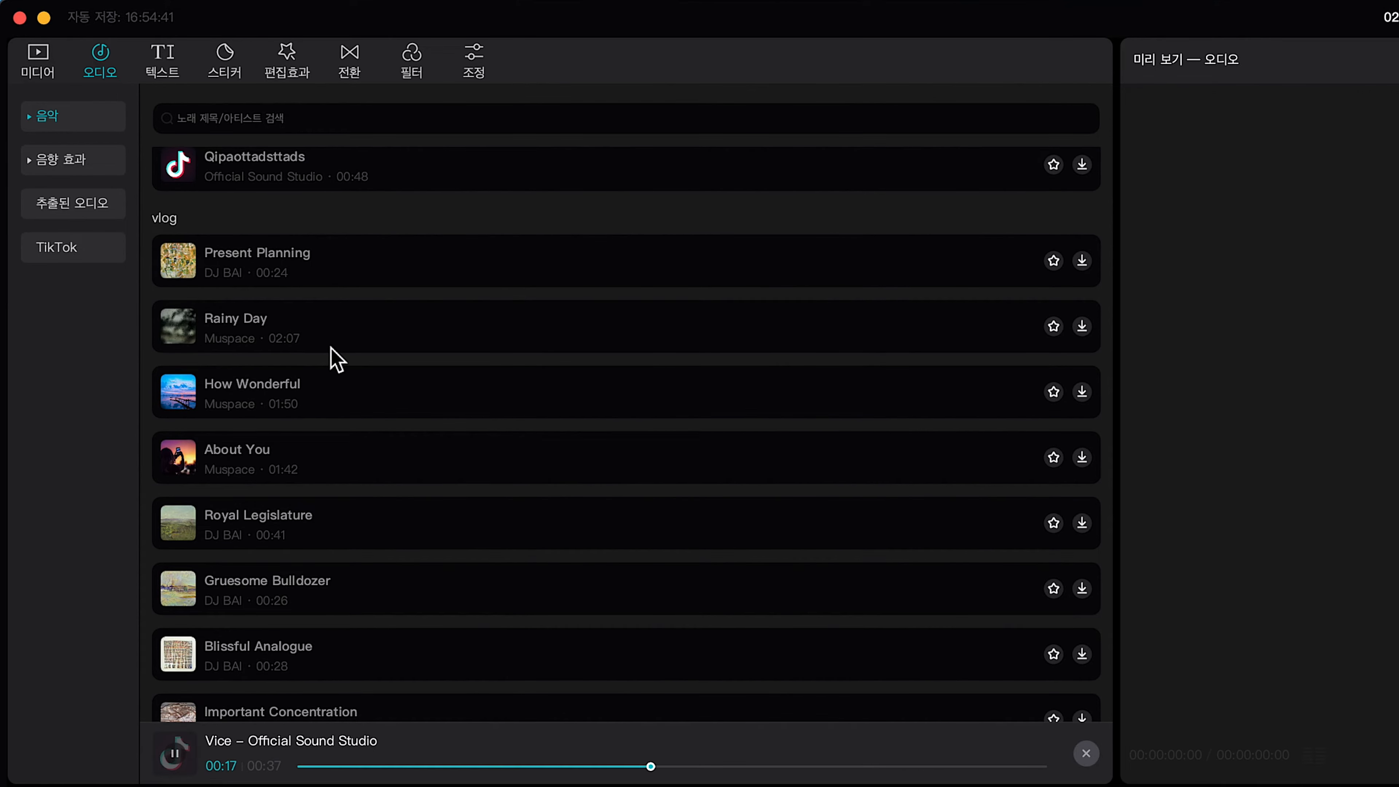
Preview the 환호성과 박수 sound effect and view the extracted audio and TikTok audio sources.
click(56, 160)
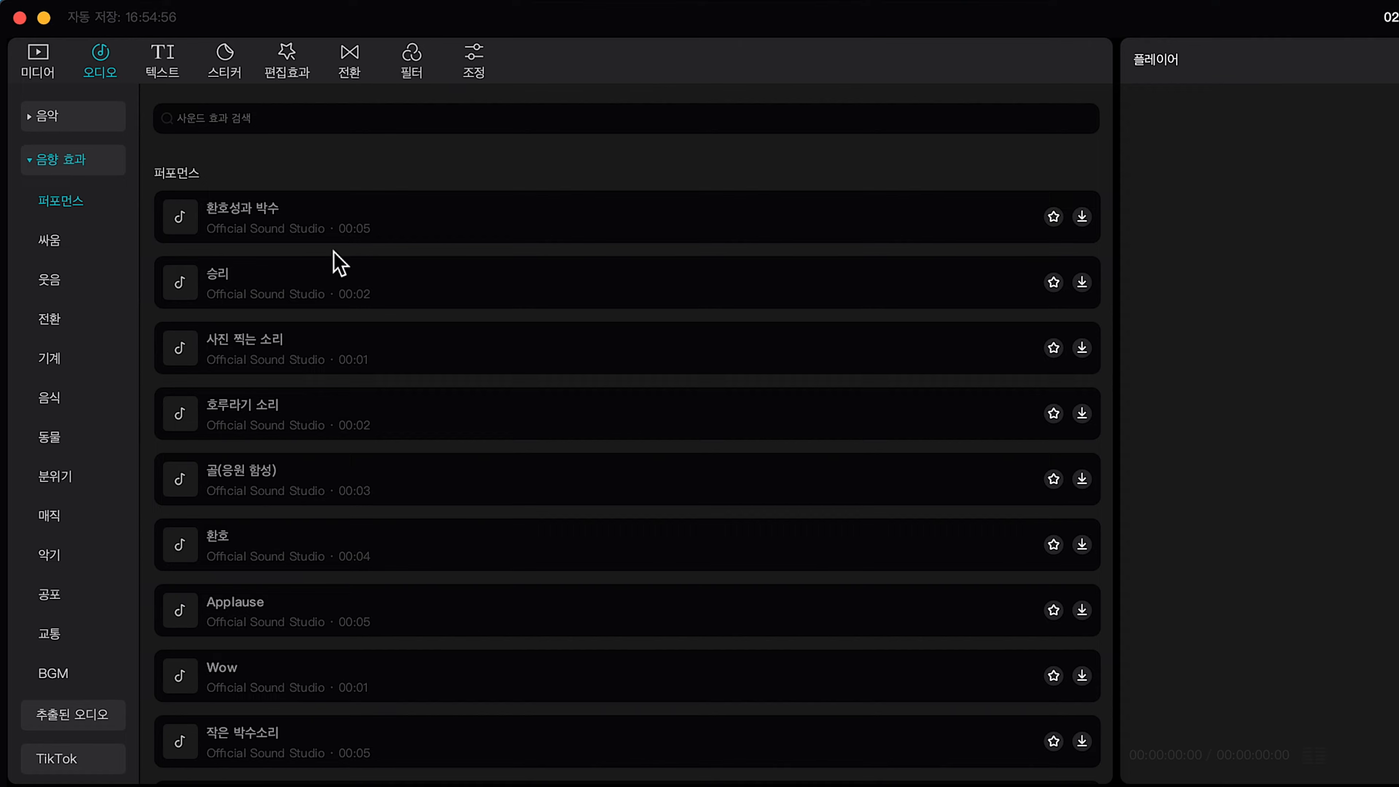
click(260, 219)
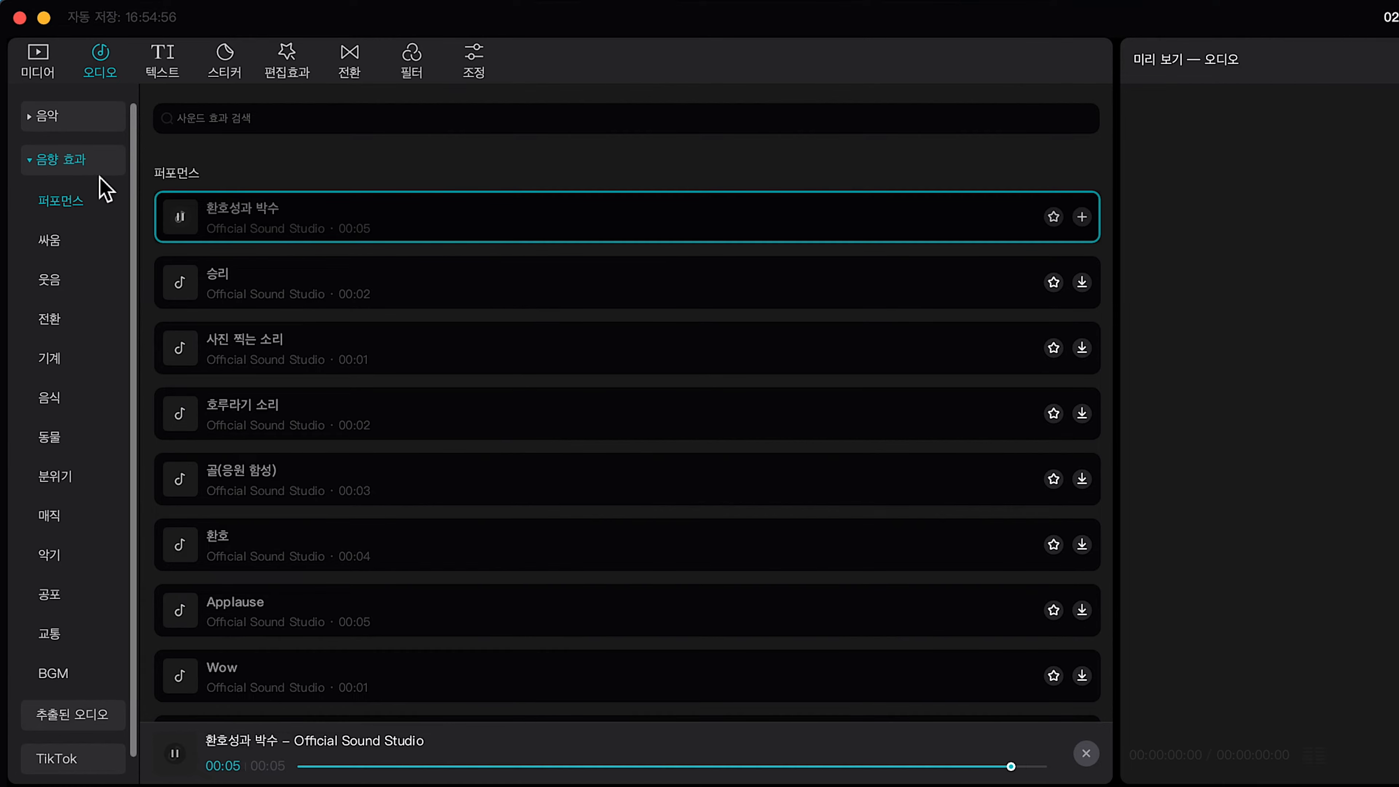
click(67, 177)
click(72, 204)
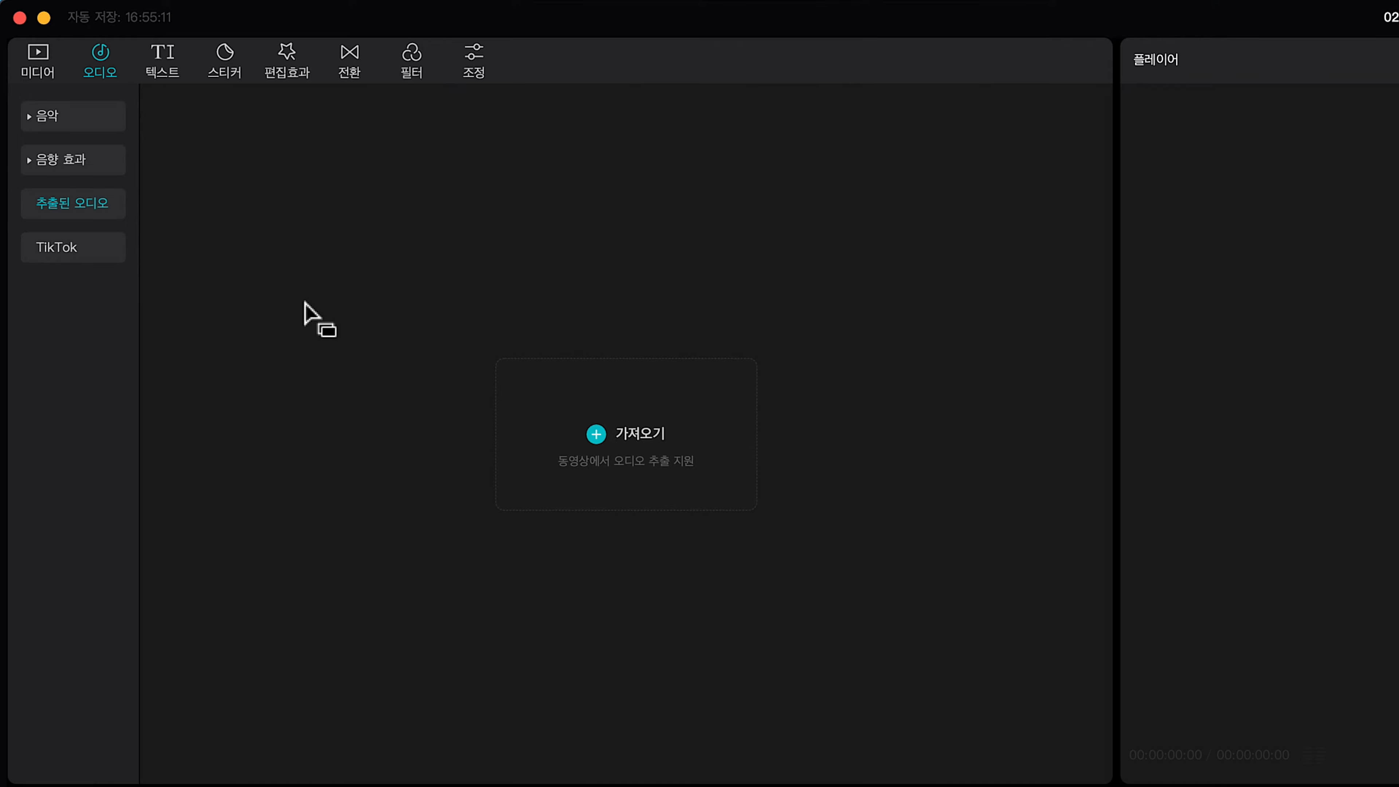
click(69, 259)
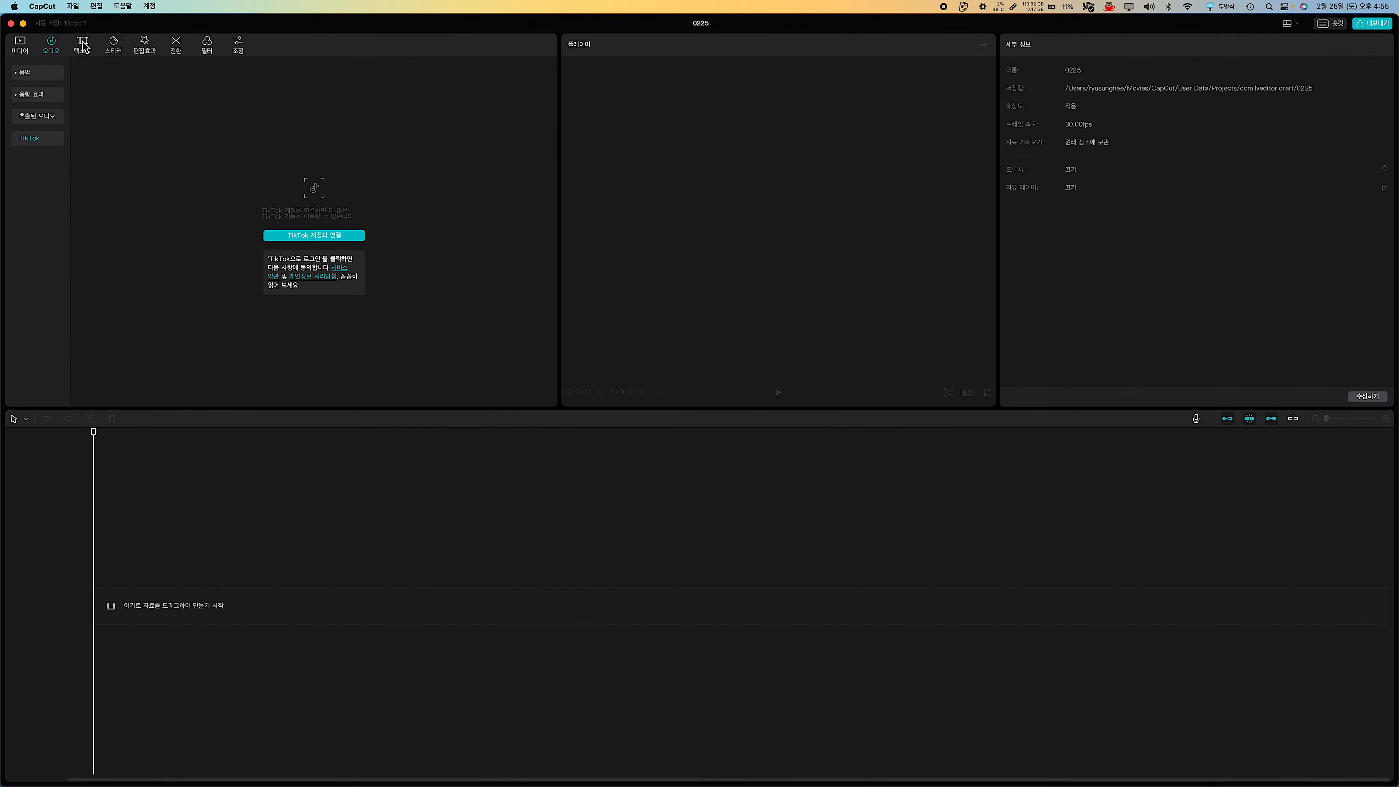
Browse the text effect styles by category, including 기본, 반짝이는, 컬러, 노랑, 빨강 and 분홍.
click(83, 45)
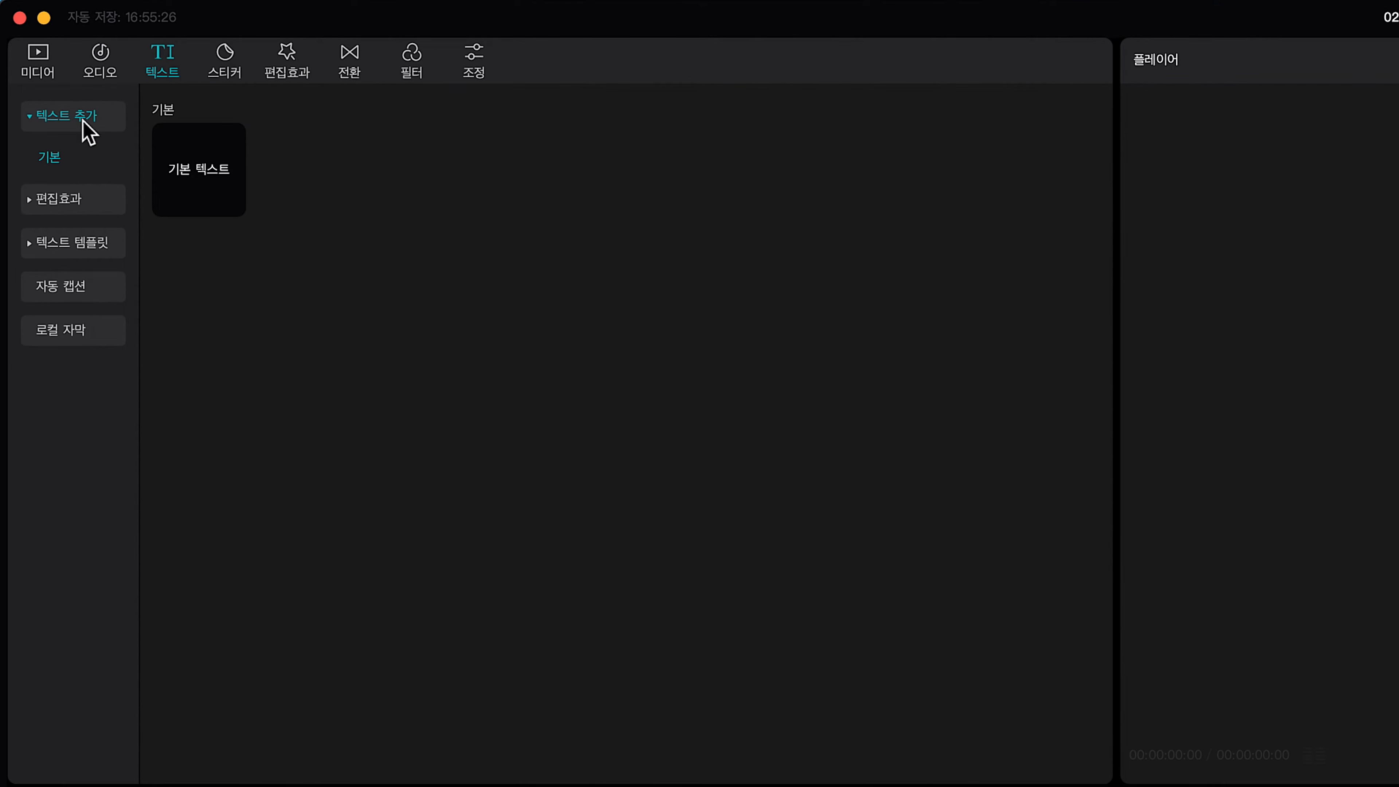
click(39, 200)
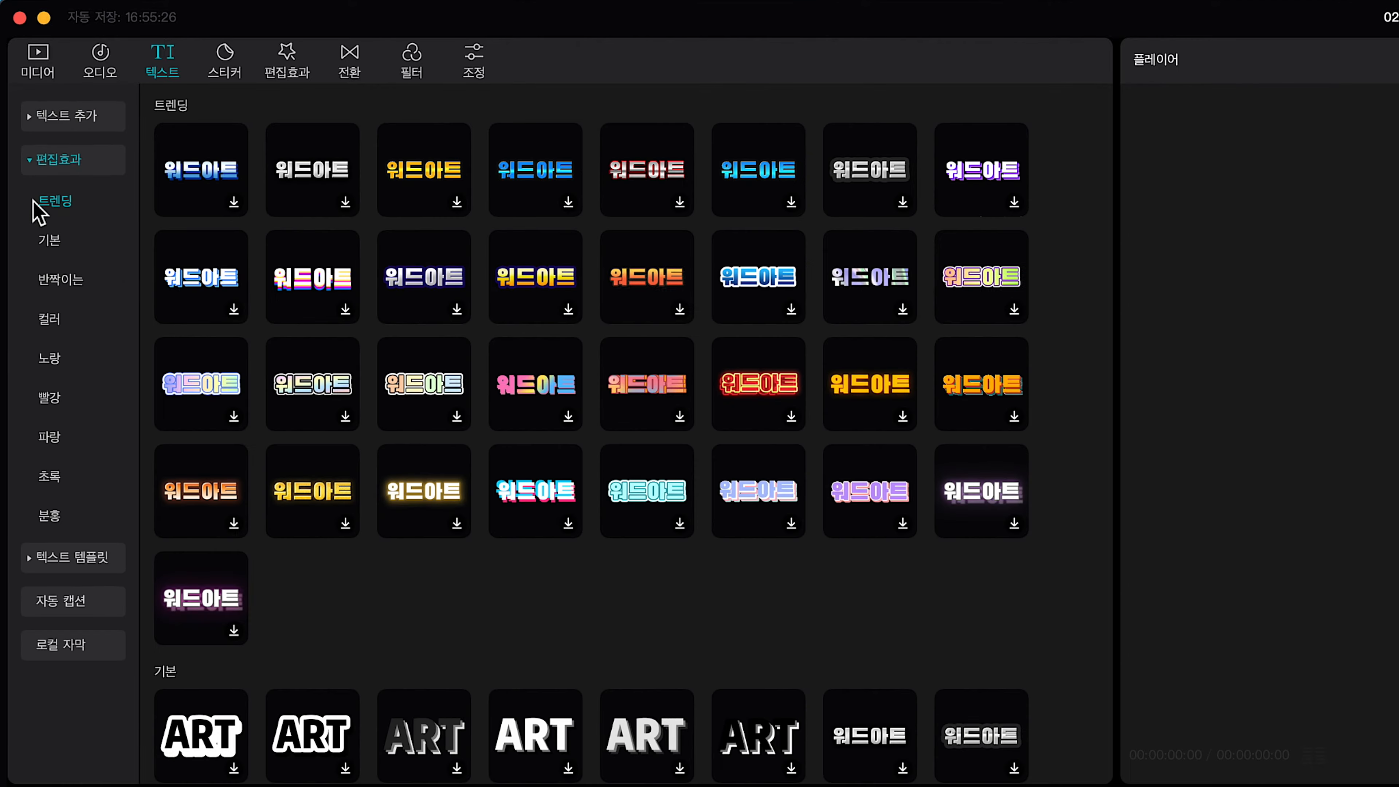
click(67, 249)
click(65, 282)
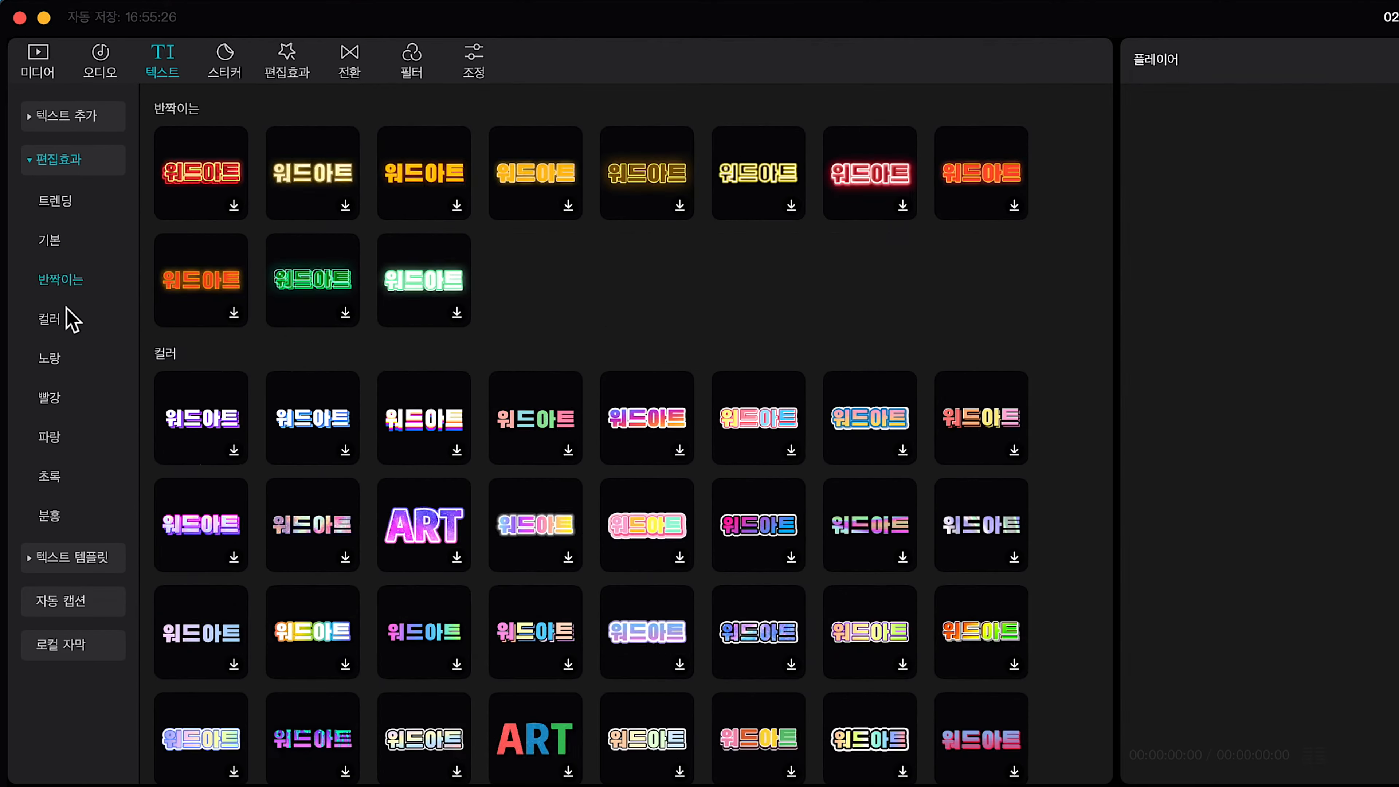
click(63, 322)
click(62, 363)
click(62, 403)
click(62, 518)
click(74, 168)
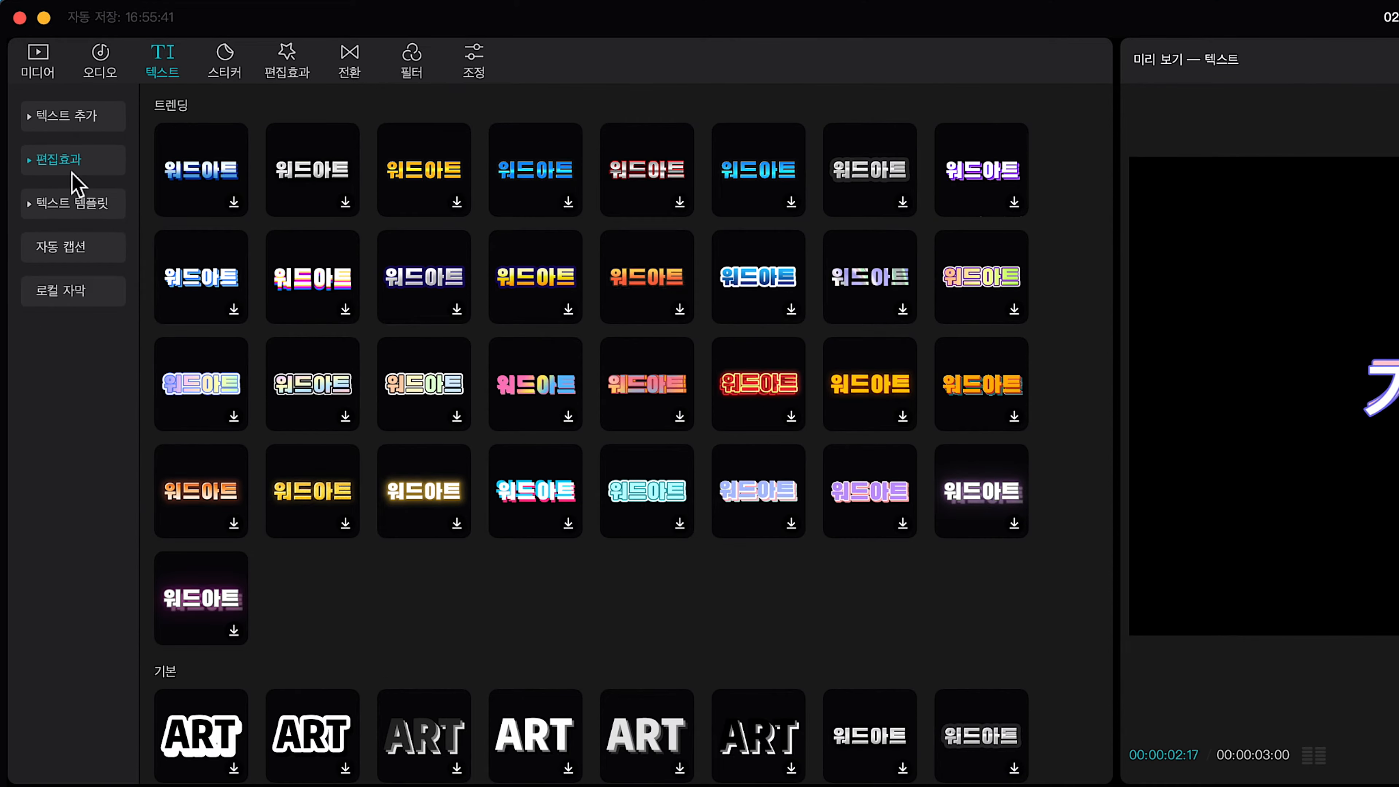
Preview the trending text templates "완벽하 애인" and "Airdrop".
click(70, 204)
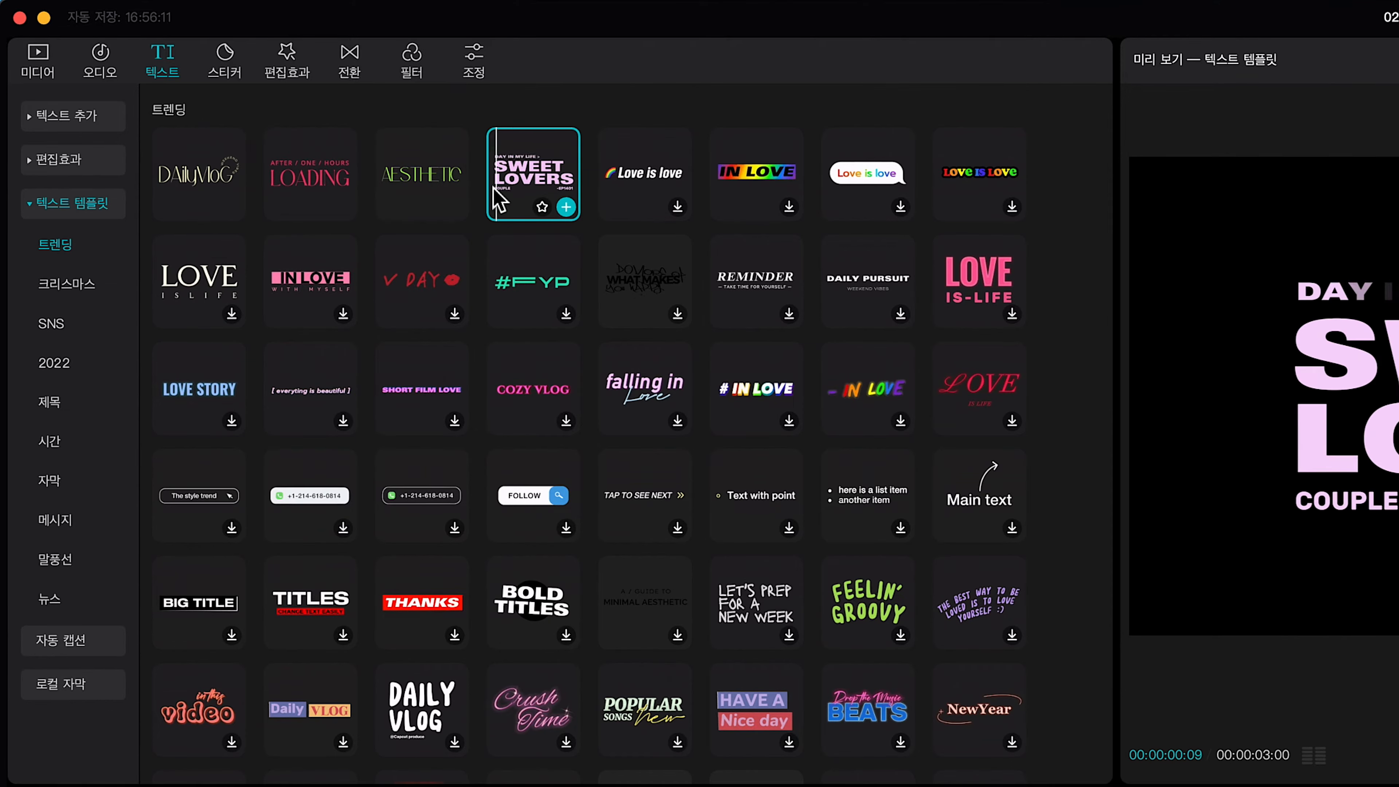
scroll(802, 374, down, 10)
click(837, 365)
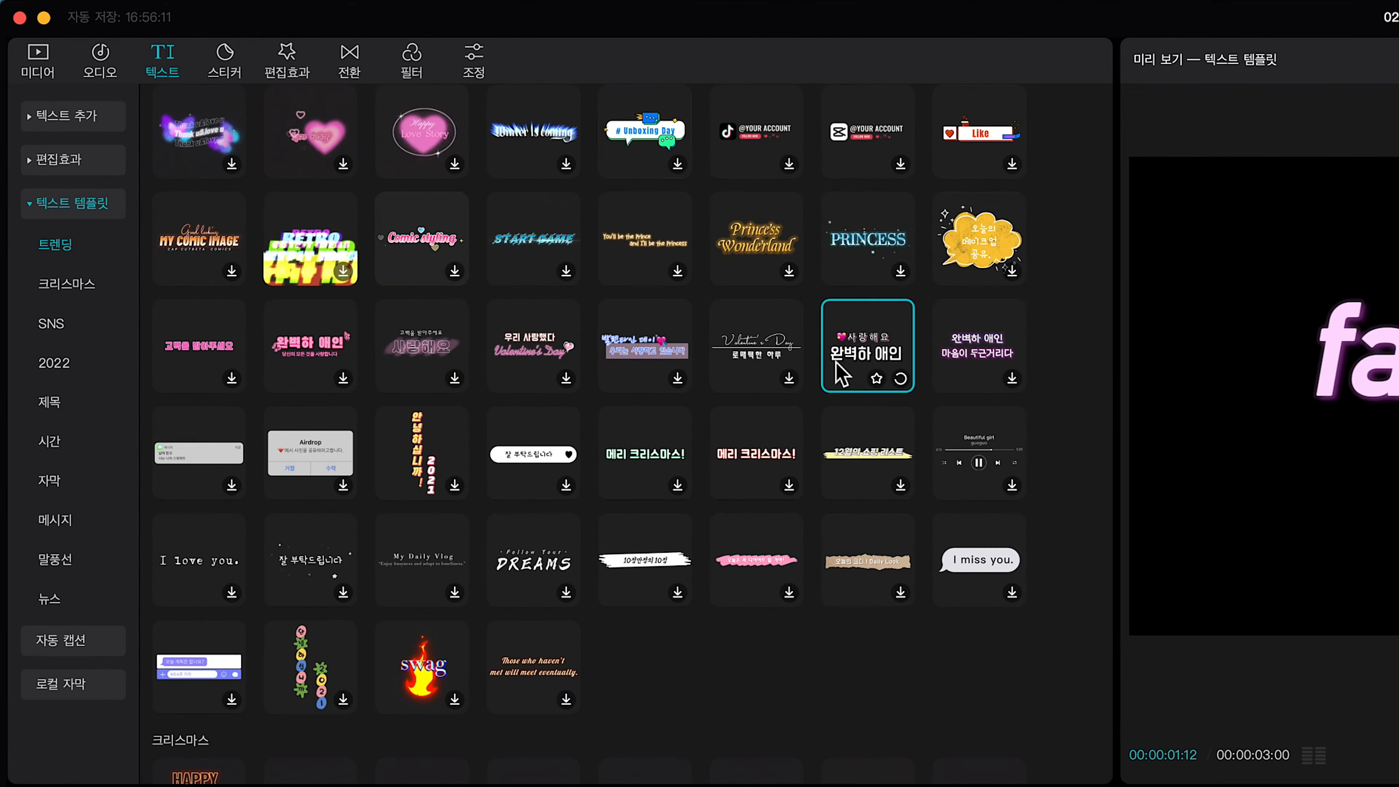
click(310, 453)
Look through the 크리스마스, SNS, 2022 and 제목 text template categories and the overall template list.
click(60, 284)
click(56, 325)
click(54, 363)
click(51, 403)
click(109, 212)
scroll(1109, 316, down, 15)
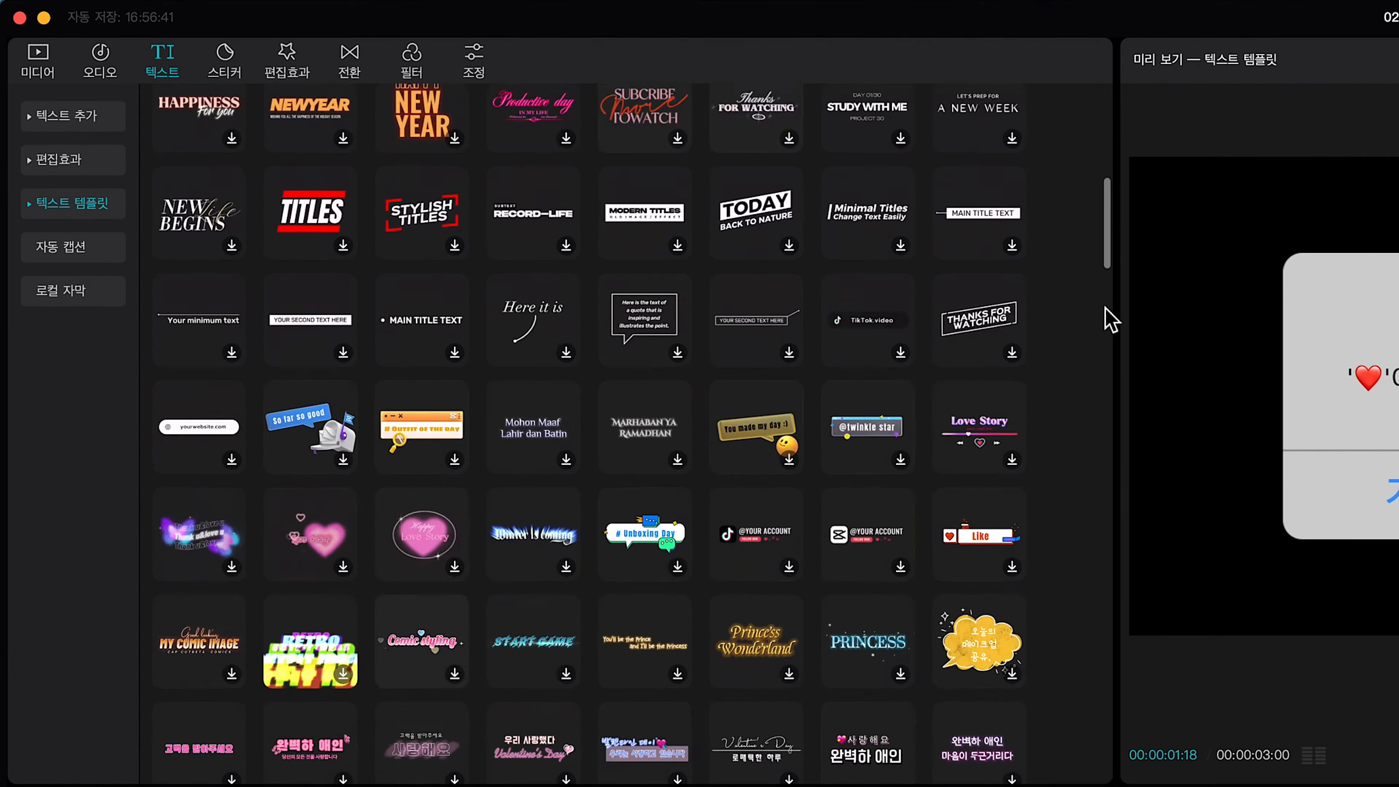
scroll(1109, 316, up, 20)
Check the languages offered for auto captions and view the local subtitle import page.
click(54, 259)
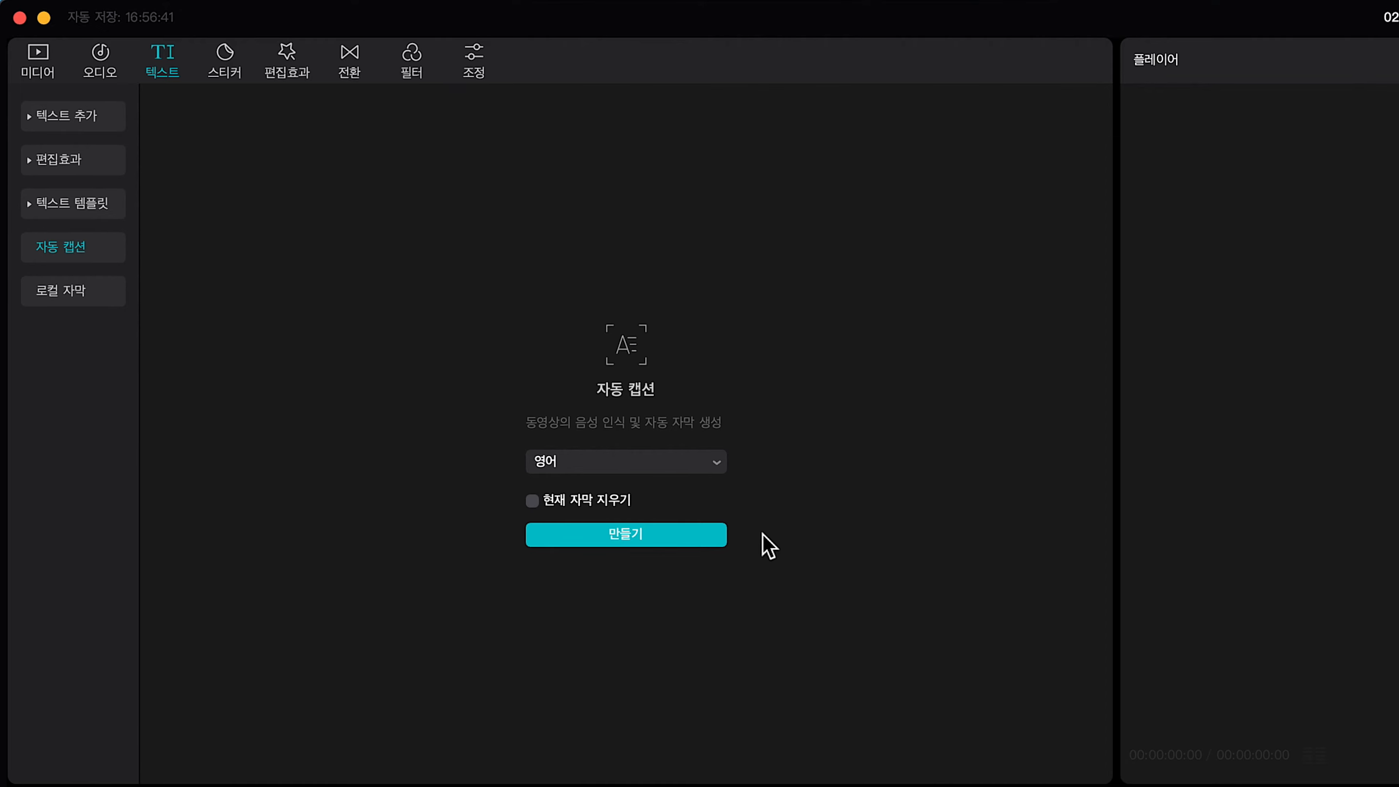
click(716, 463)
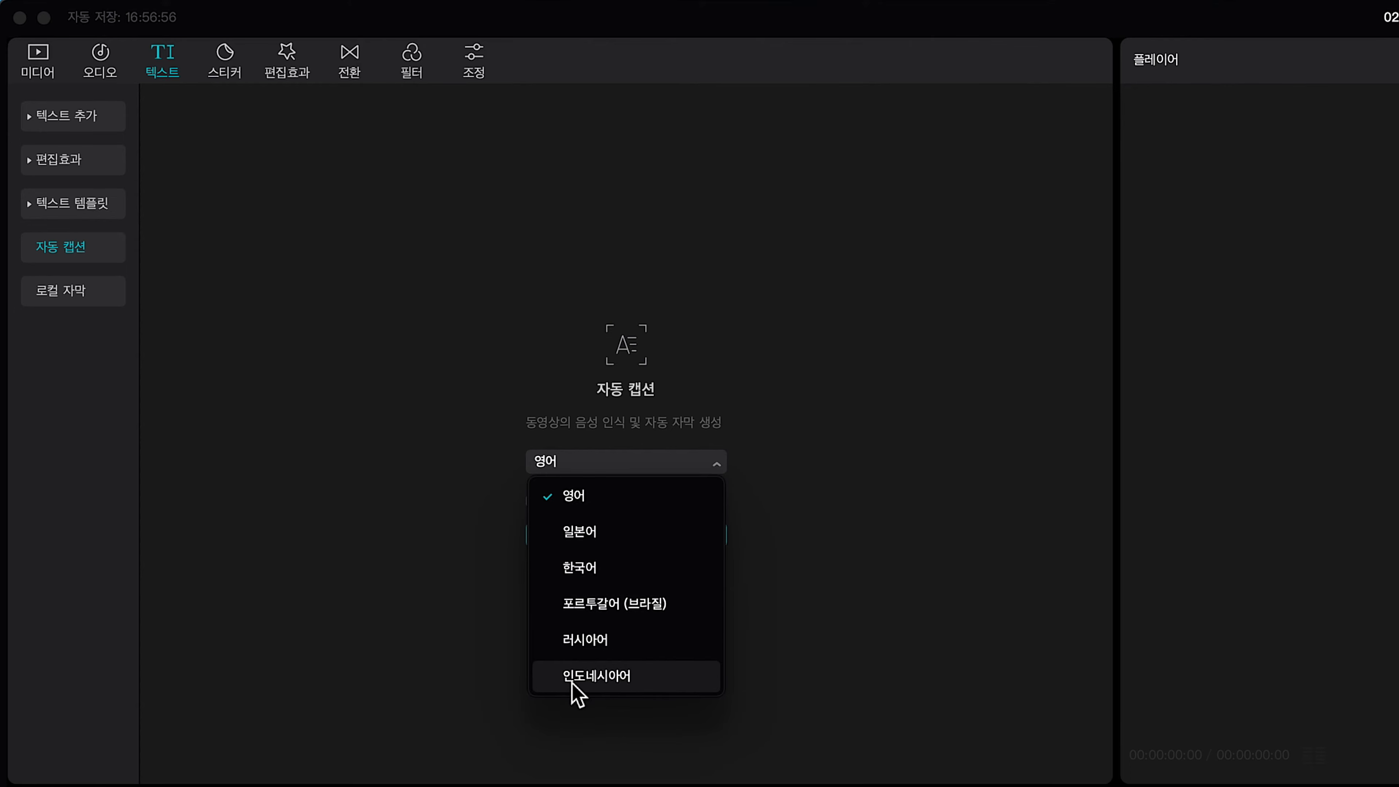
click(719, 466)
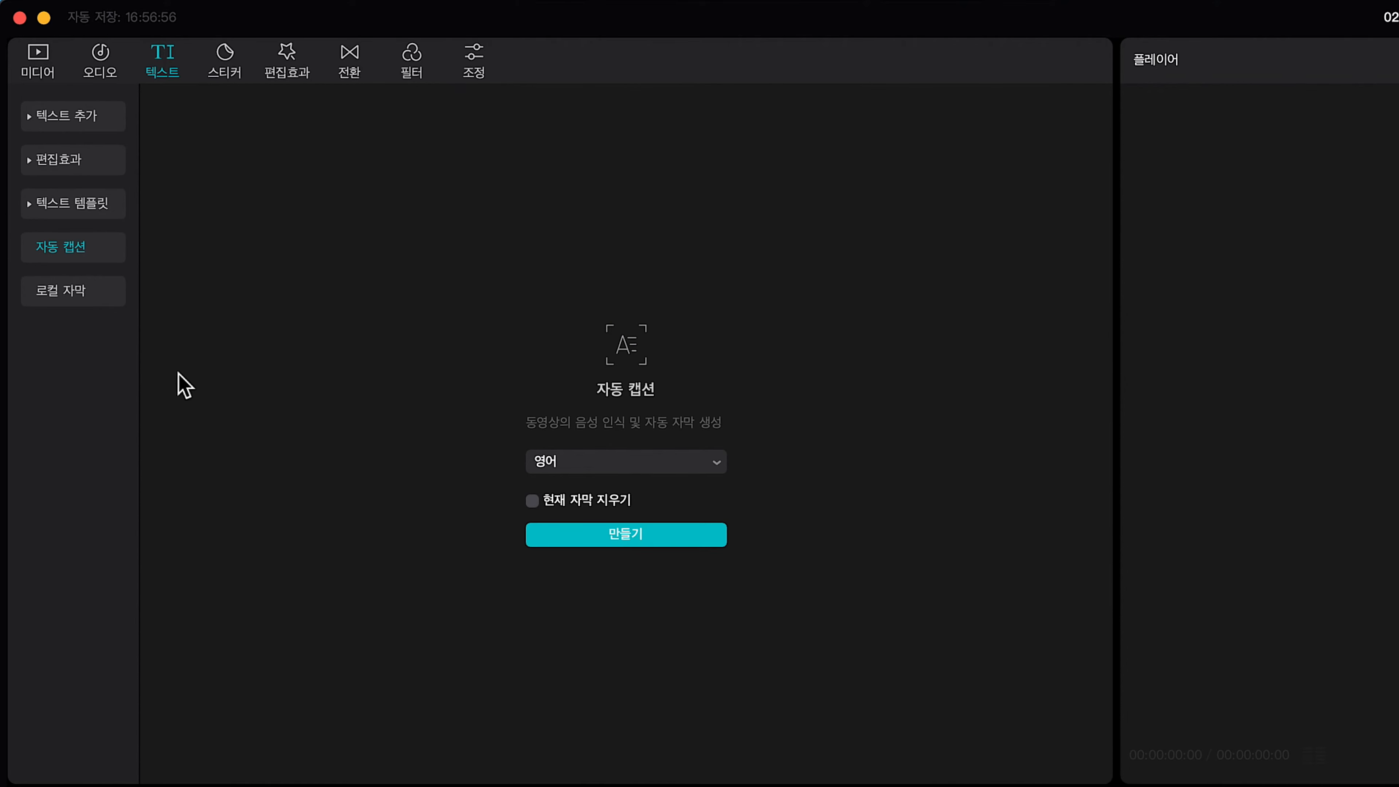
click(63, 292)
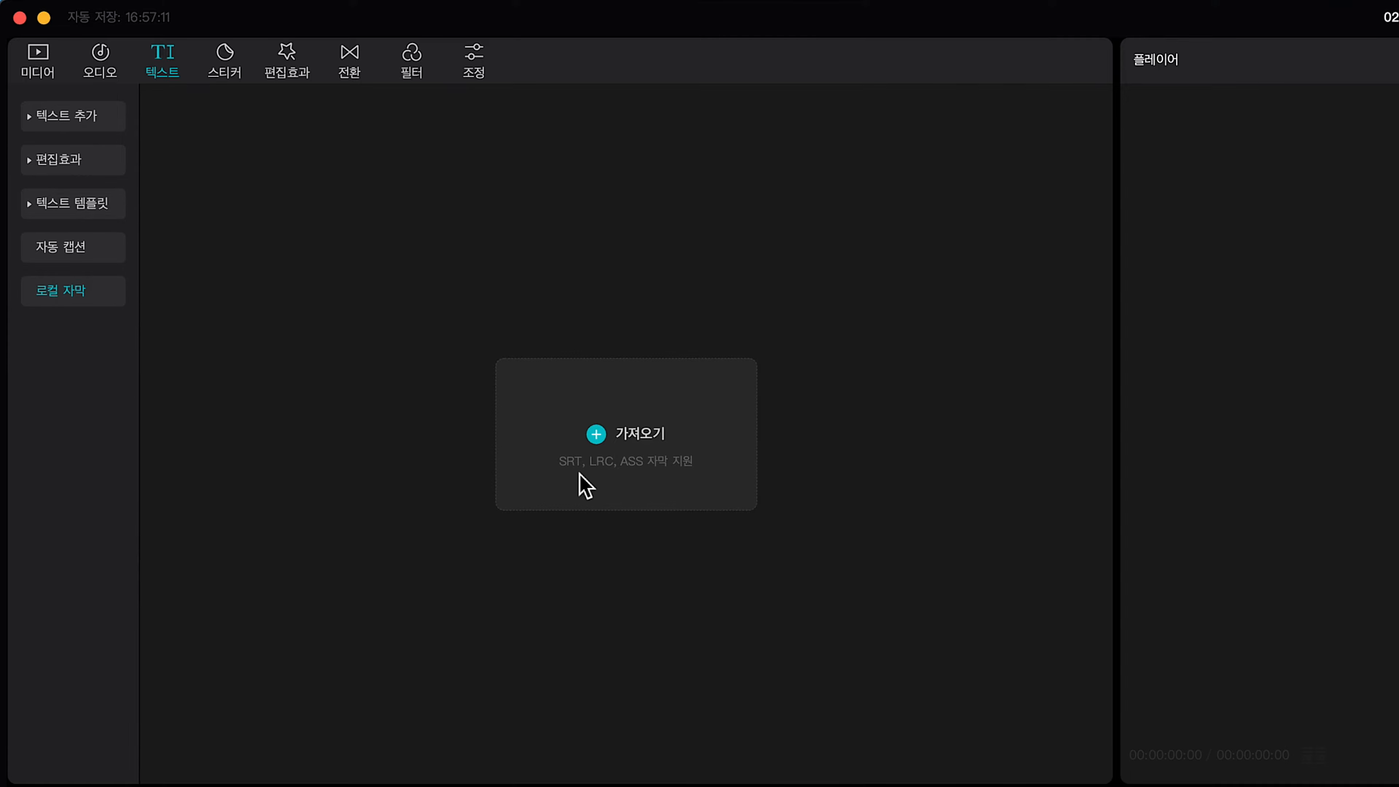
Browse the sticker library's 크리스마스 and LOVE categories and preview the blue hearts sticker in LOVE.
click(225, 59)
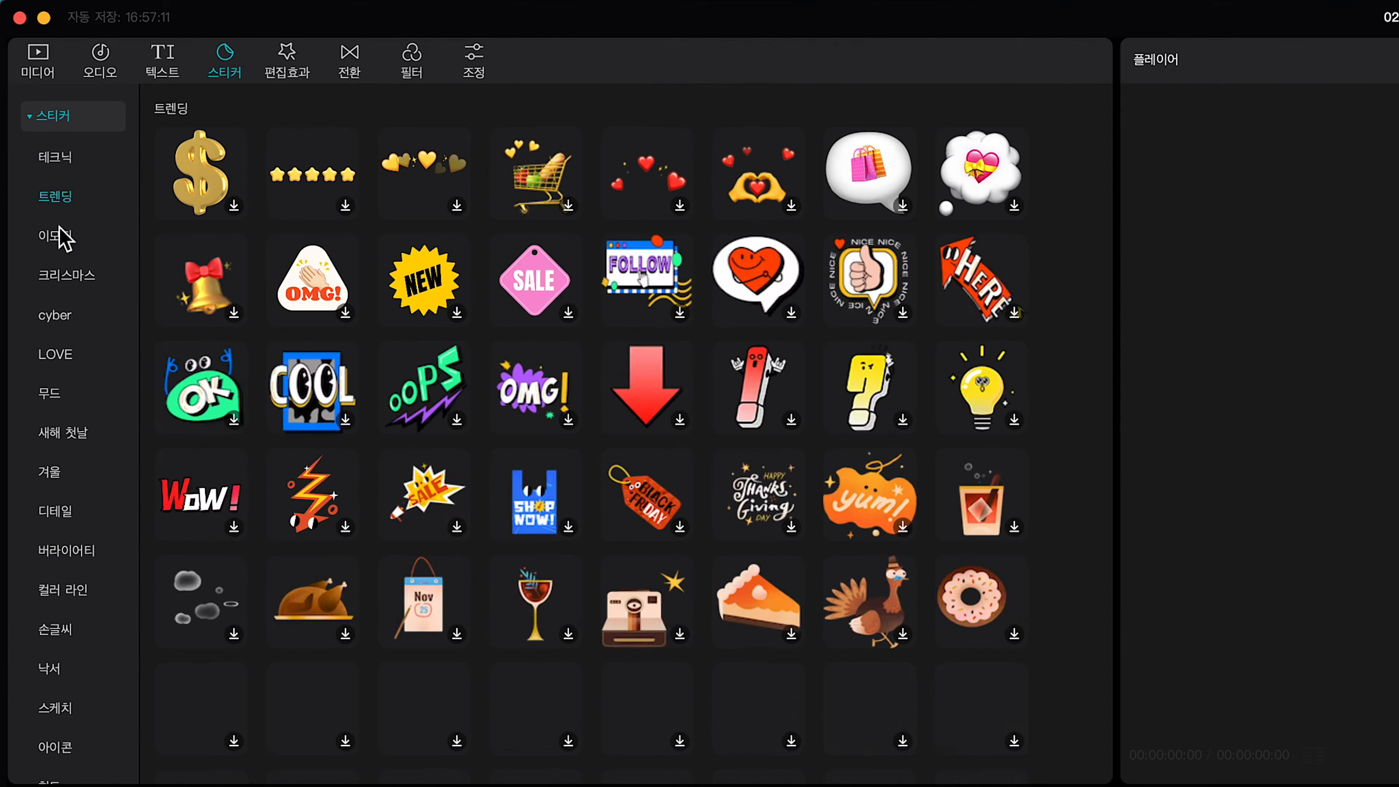
click(66, 275)
click(55, 354)
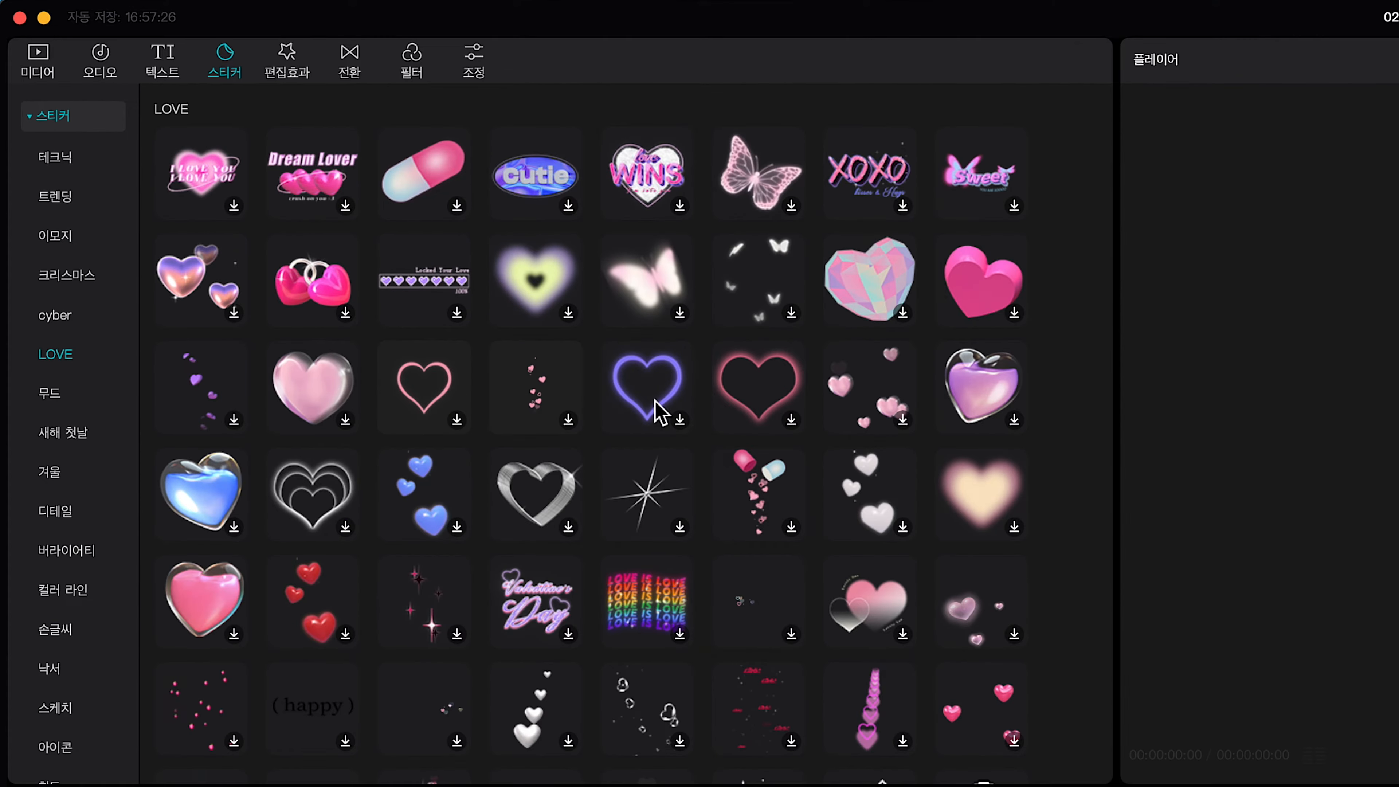
click(738, 413)
click(407, 499)
View the 무드, 새해 첫날 and 겨울 stickers, previewing the glowing snowflake in 겨울.
click(55, 394)
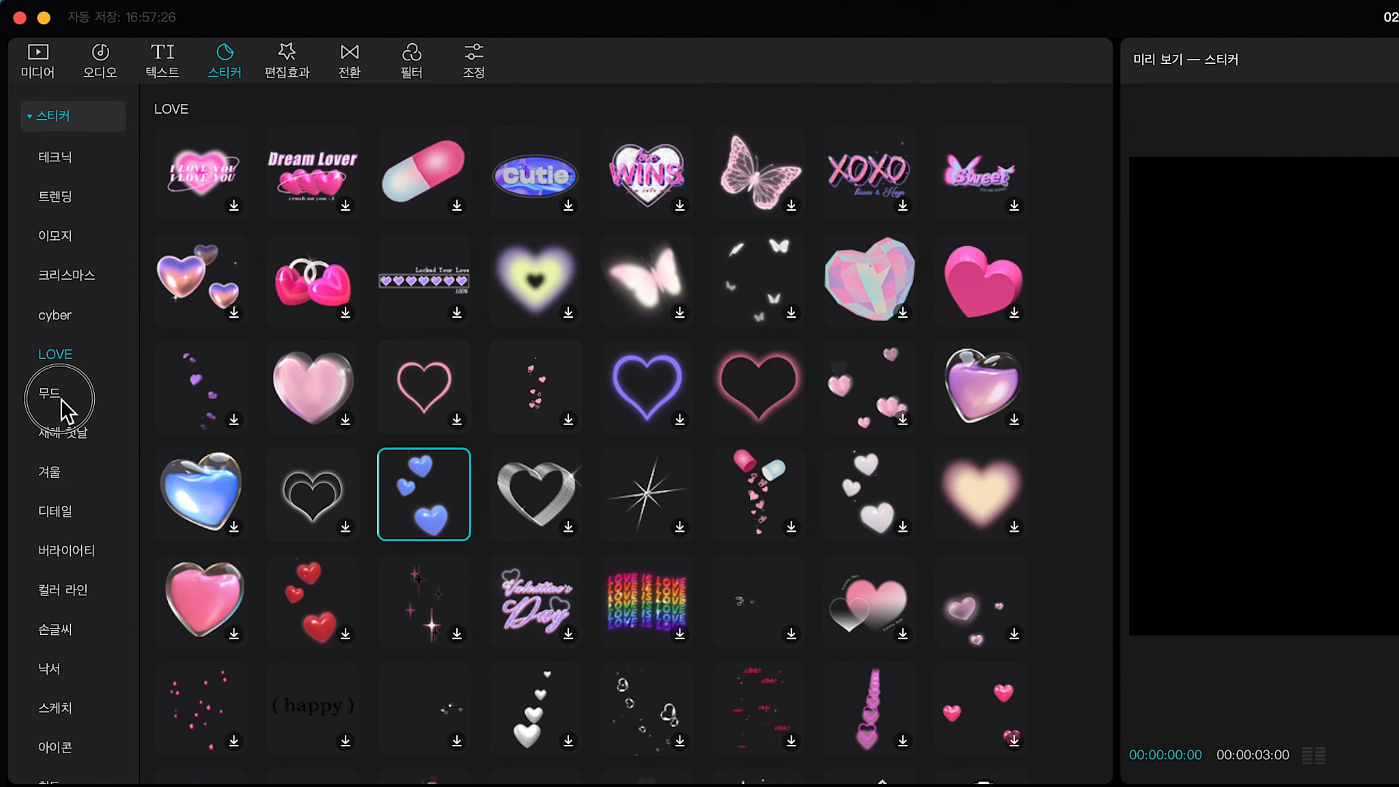
click(200, 172)
click(55, 435)
click(65, 477)
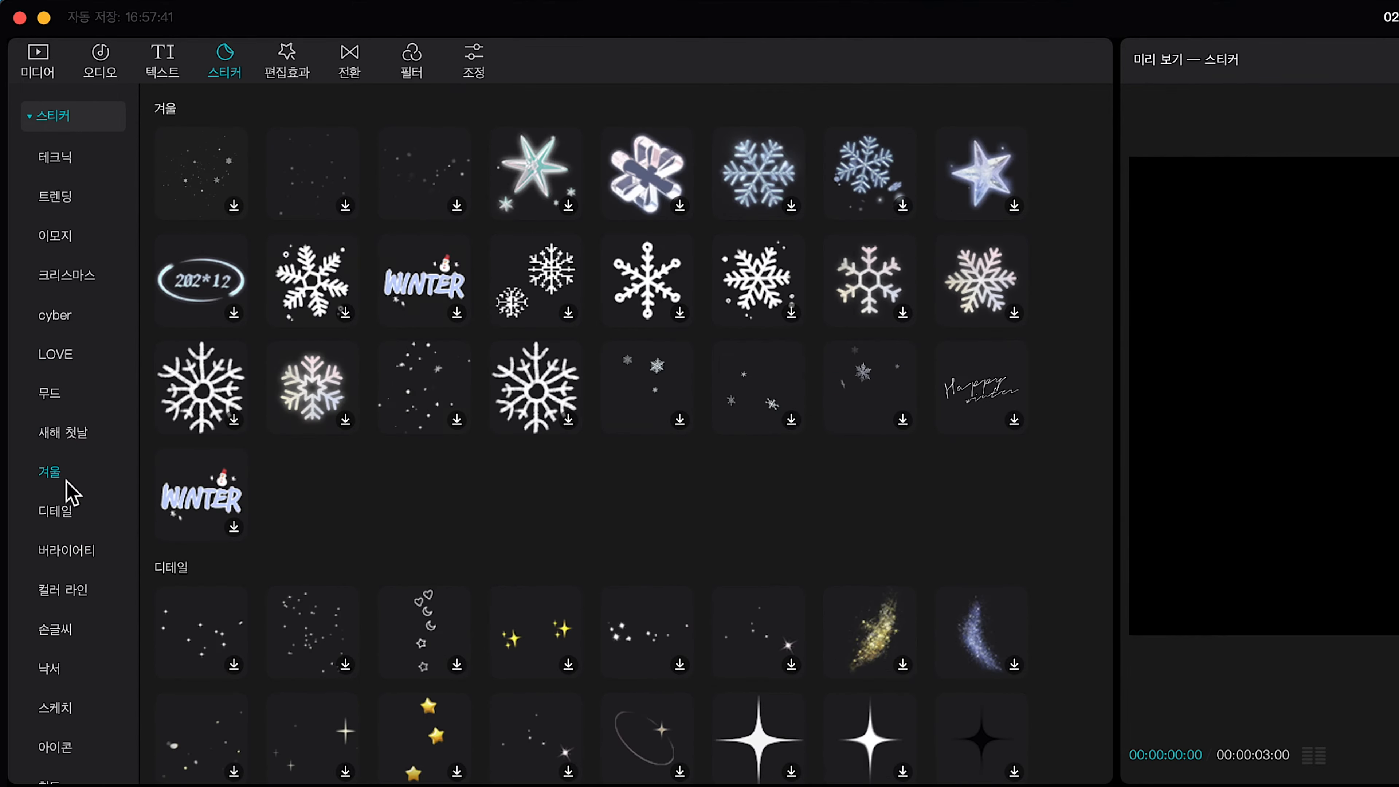
click(400, 412)
click(313, 389)
Preview several stickers in the 디테일 category, including the hearts-and-stars column and the orbit ring with a star.
scroll(397, 444, down, 3)
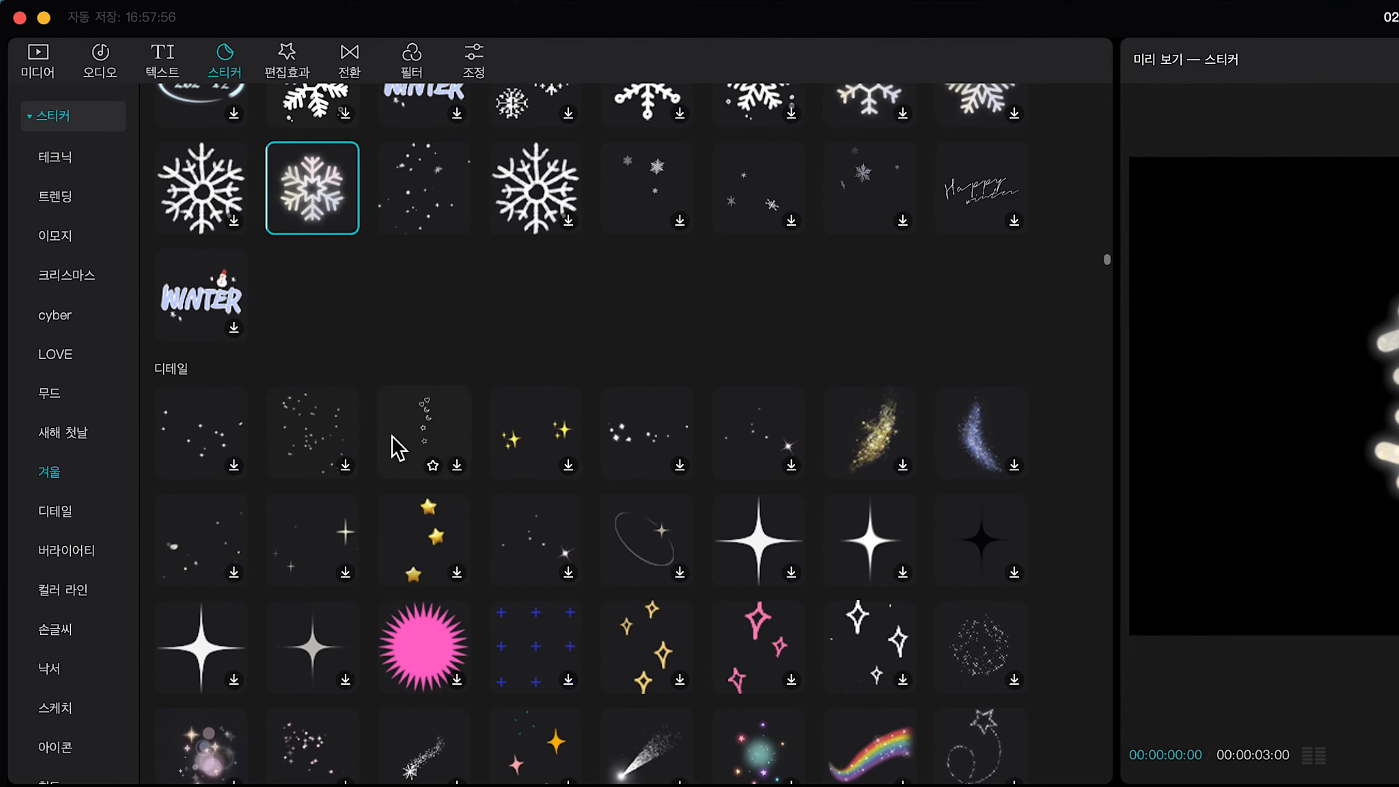
click(399, 450)
click(624, 568)
scroll(625, 568, down, 5)
click(612, 421)
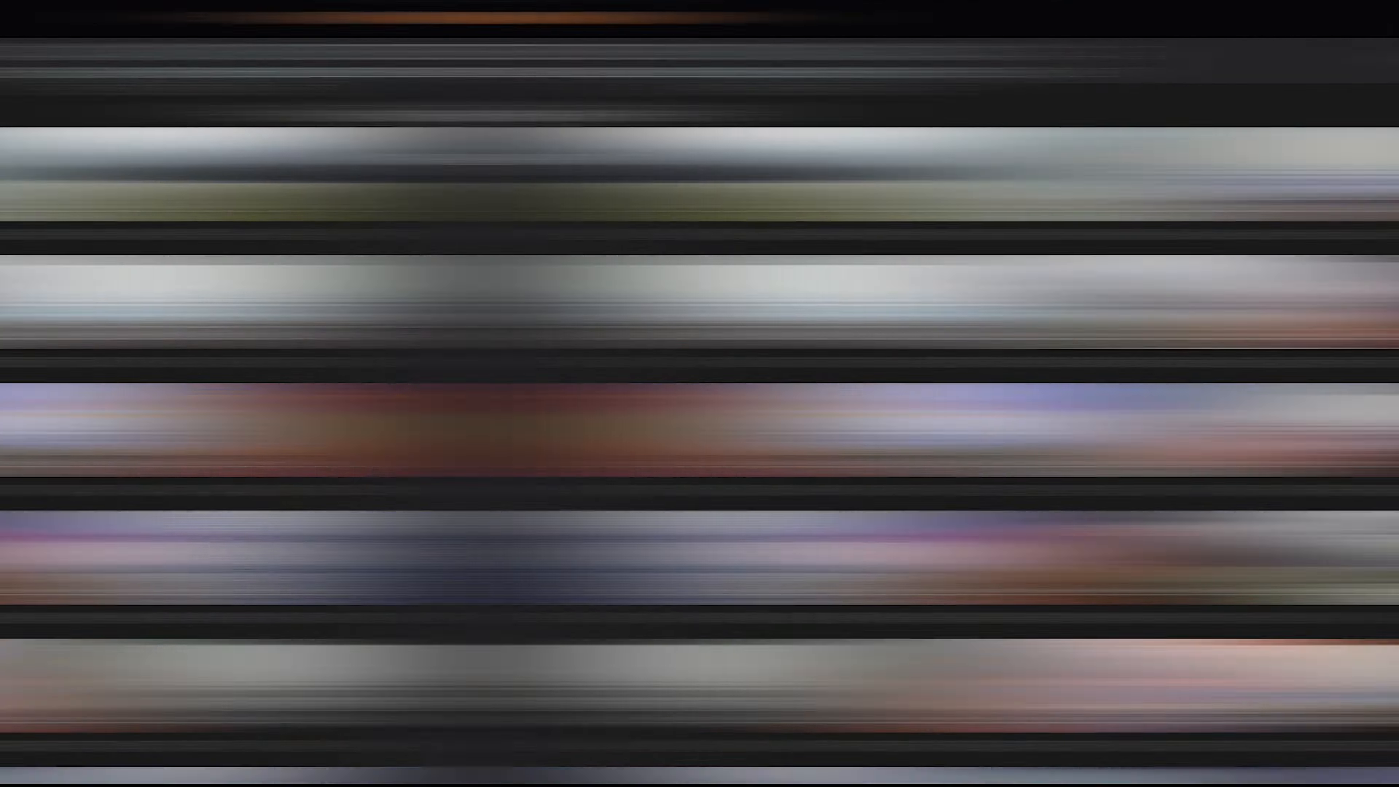
Preview the first two popular video effects in the effects library and the 글램 effect in the 별 category.
click(303, 77)
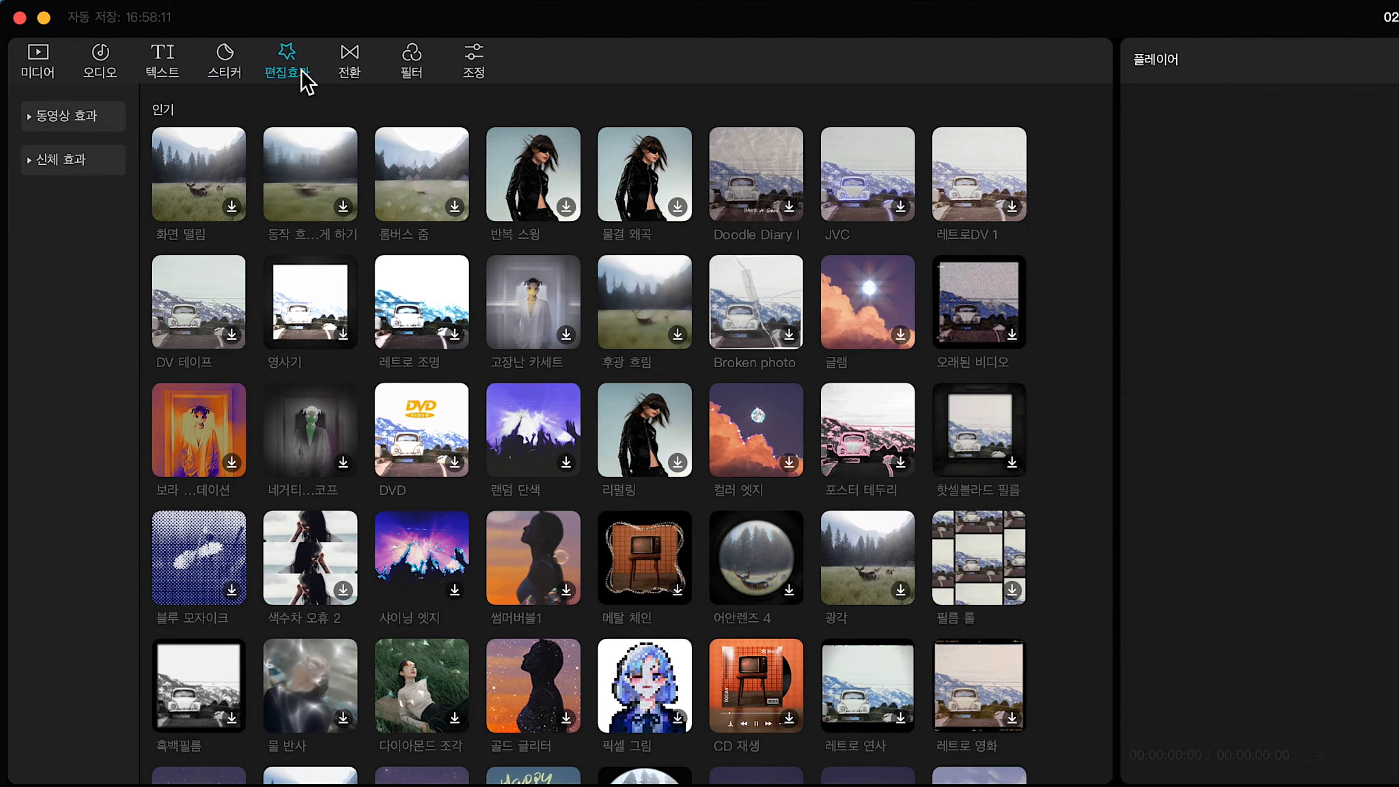
click(83, 116)
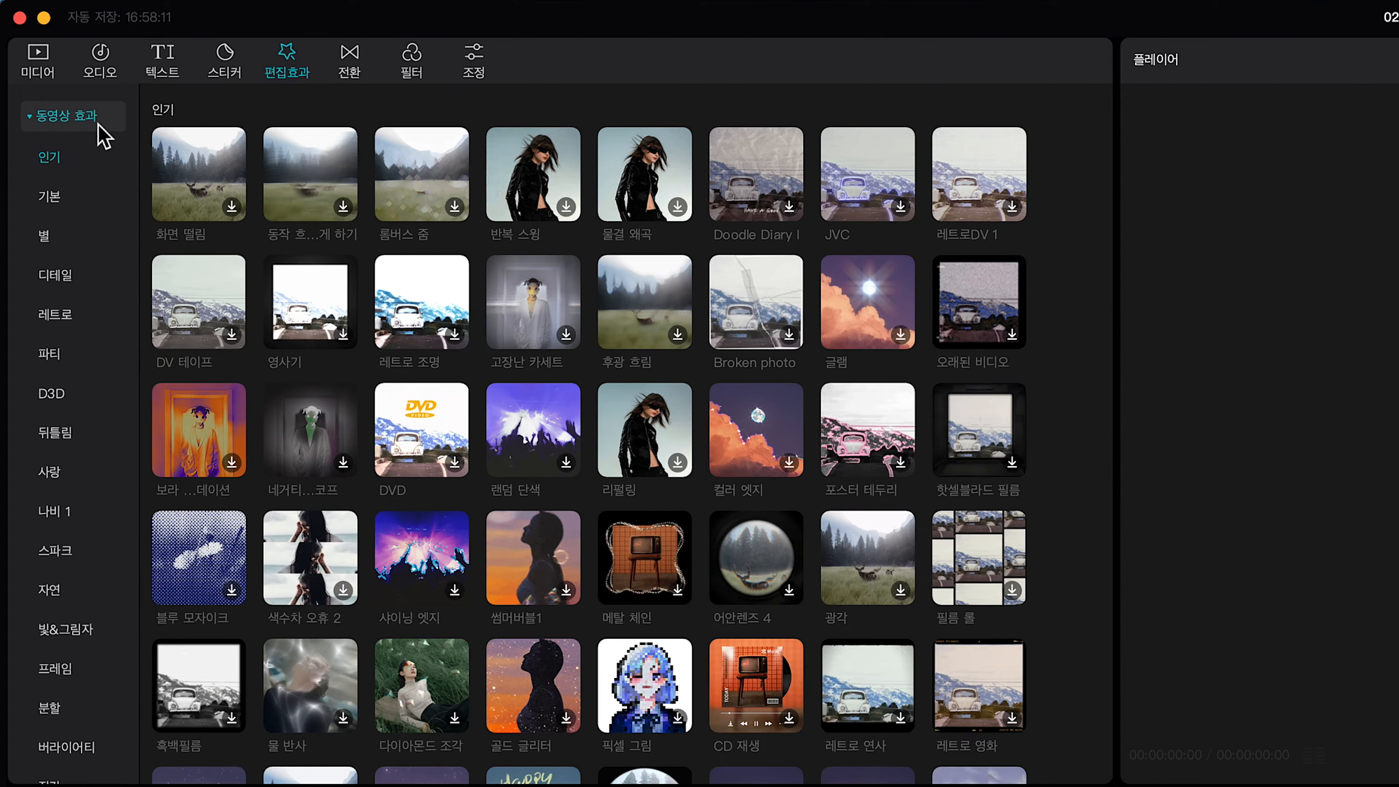
click(183, 197)
click(286, 196)
click(45, 236)
click(182, 182)
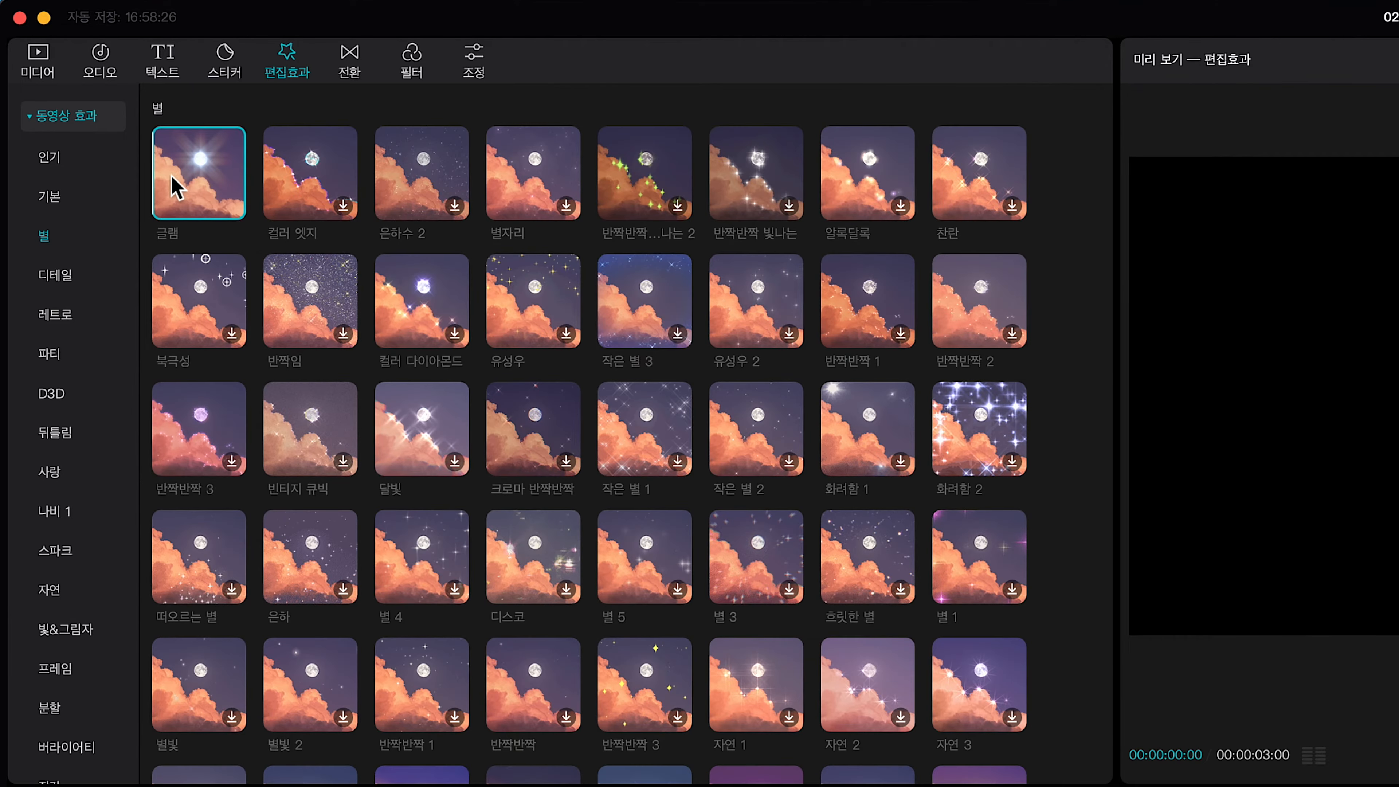
Browse the 신체 효과 library from its popular effects through the 바디, 감성, 머리장식, 커버업 and 서라운드 groups.
click(71, 125)
click(70, 161)
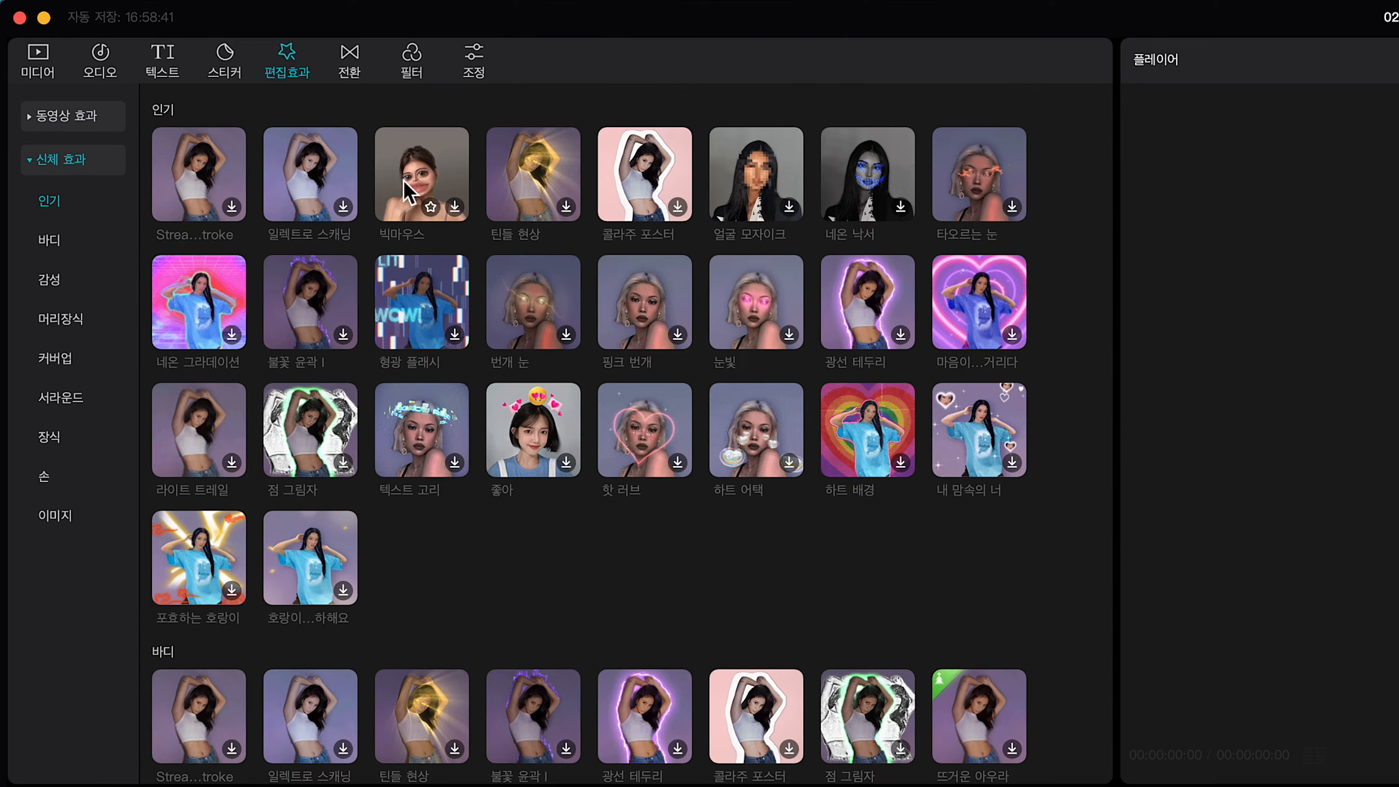
scroll(687, 509, down, 10)
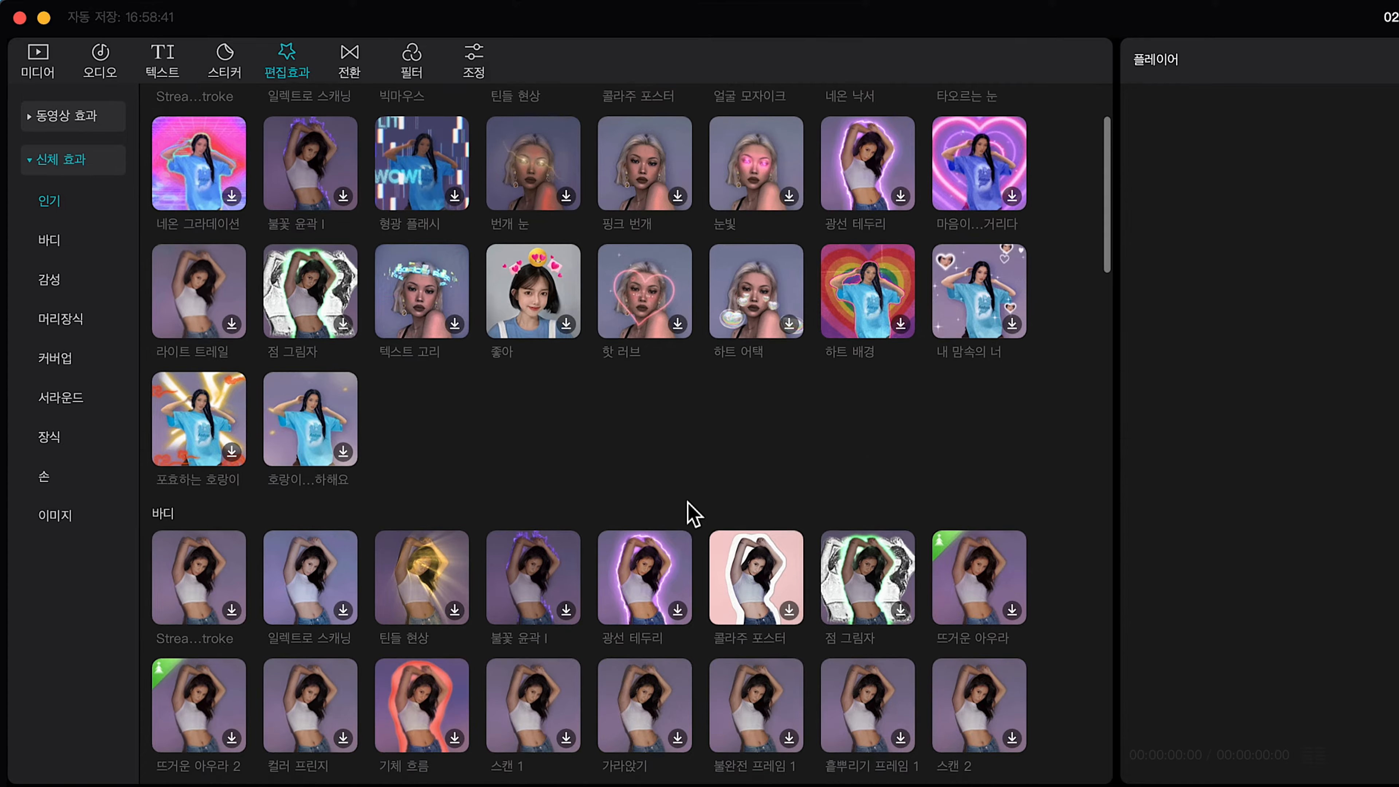
scroll(695, 513, down, 11)
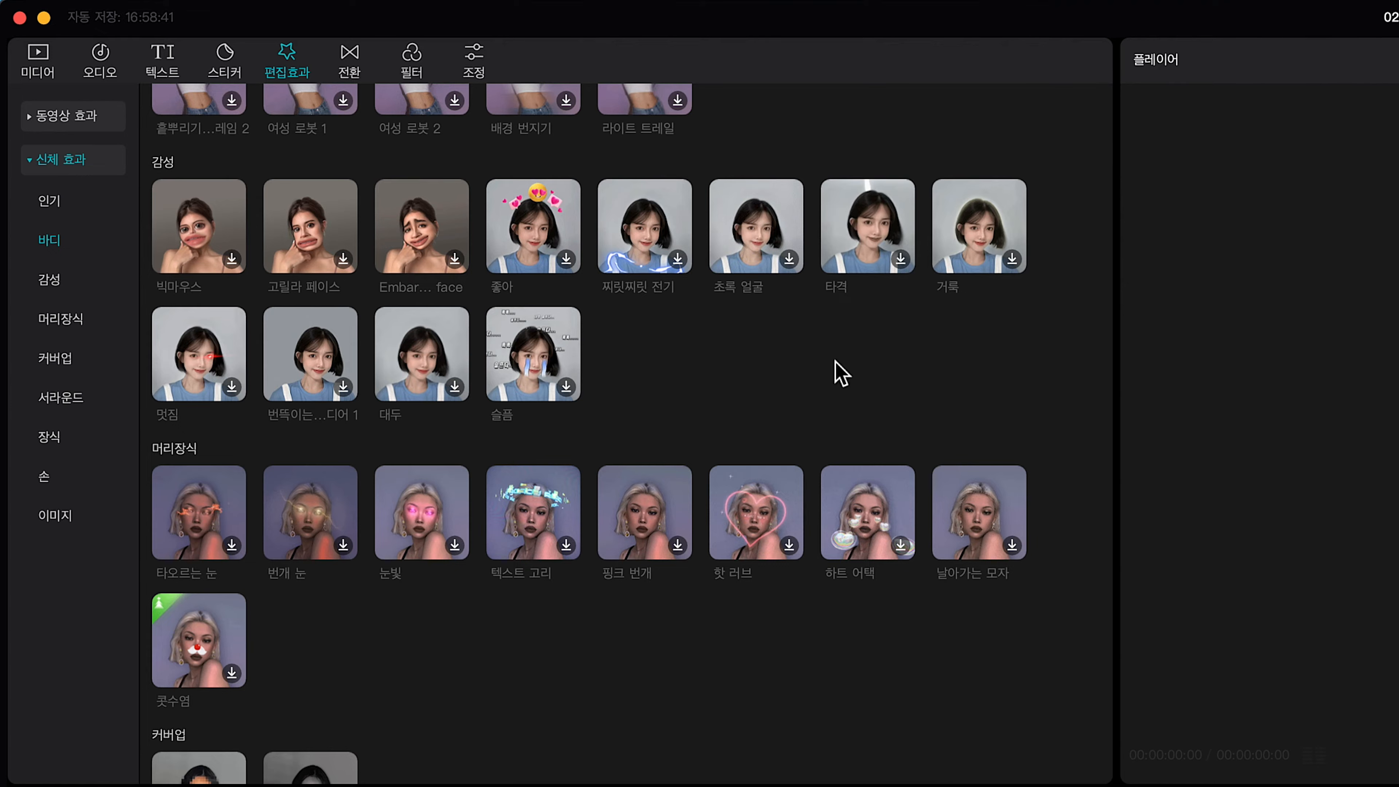
scroll(269, 422, down, 5)
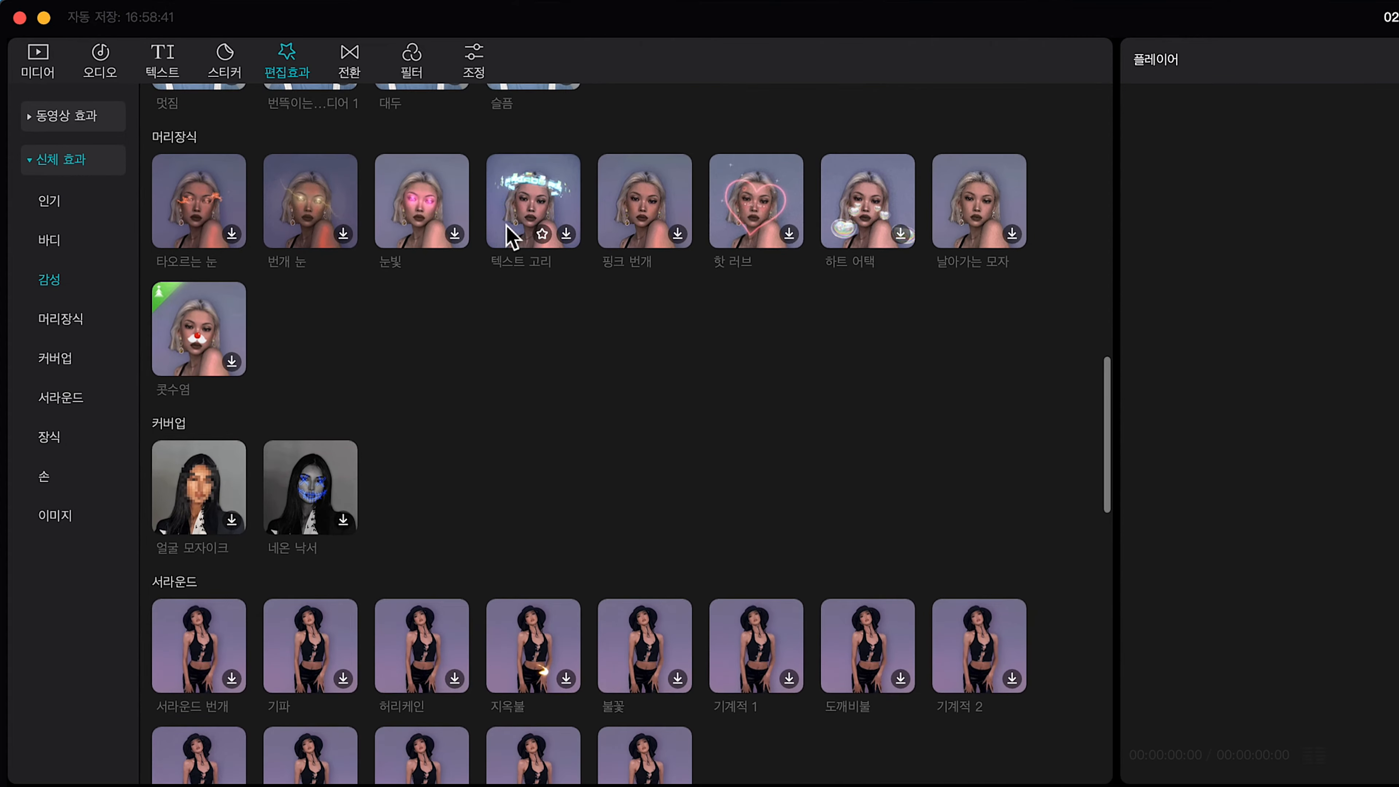
scroll(519, 450, down, 3)
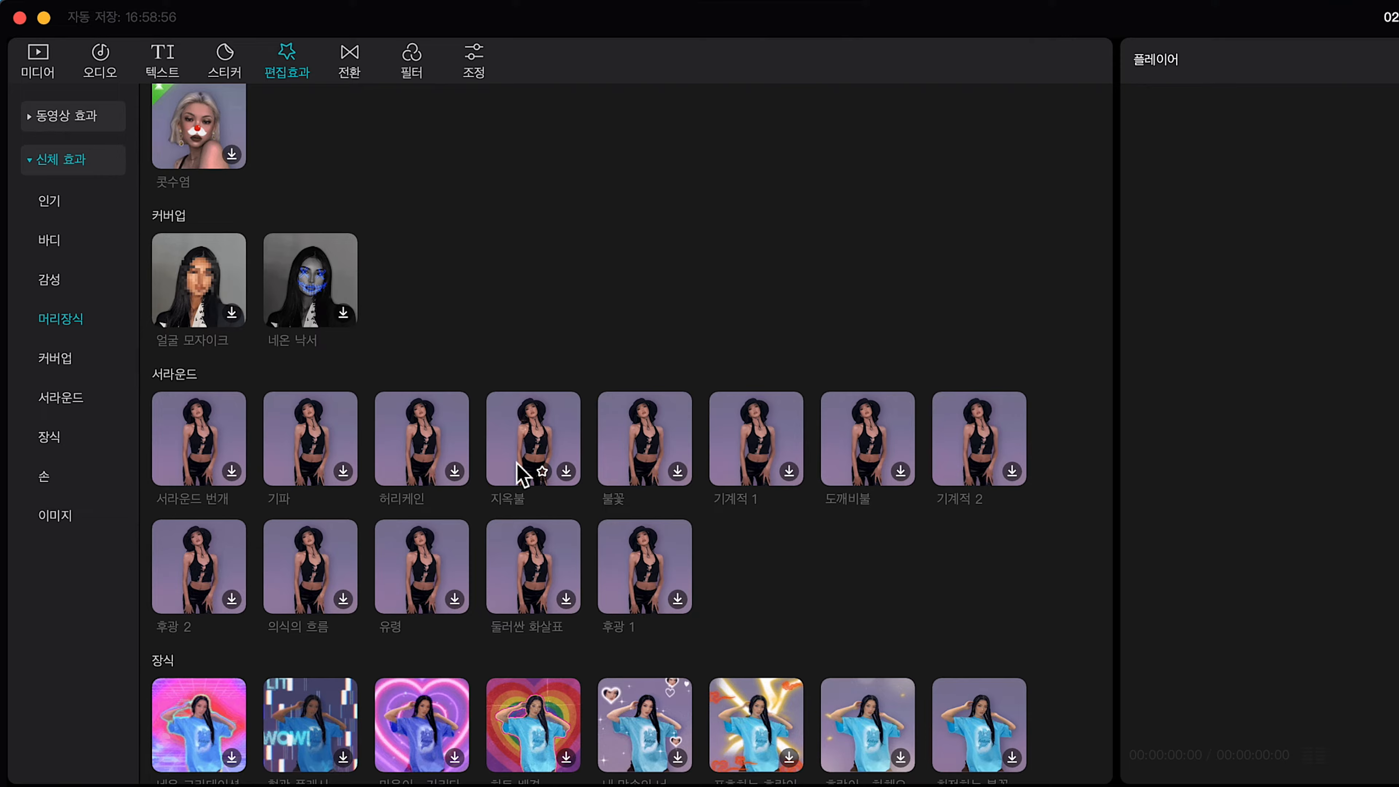
scroll(529, 728, up, 1)
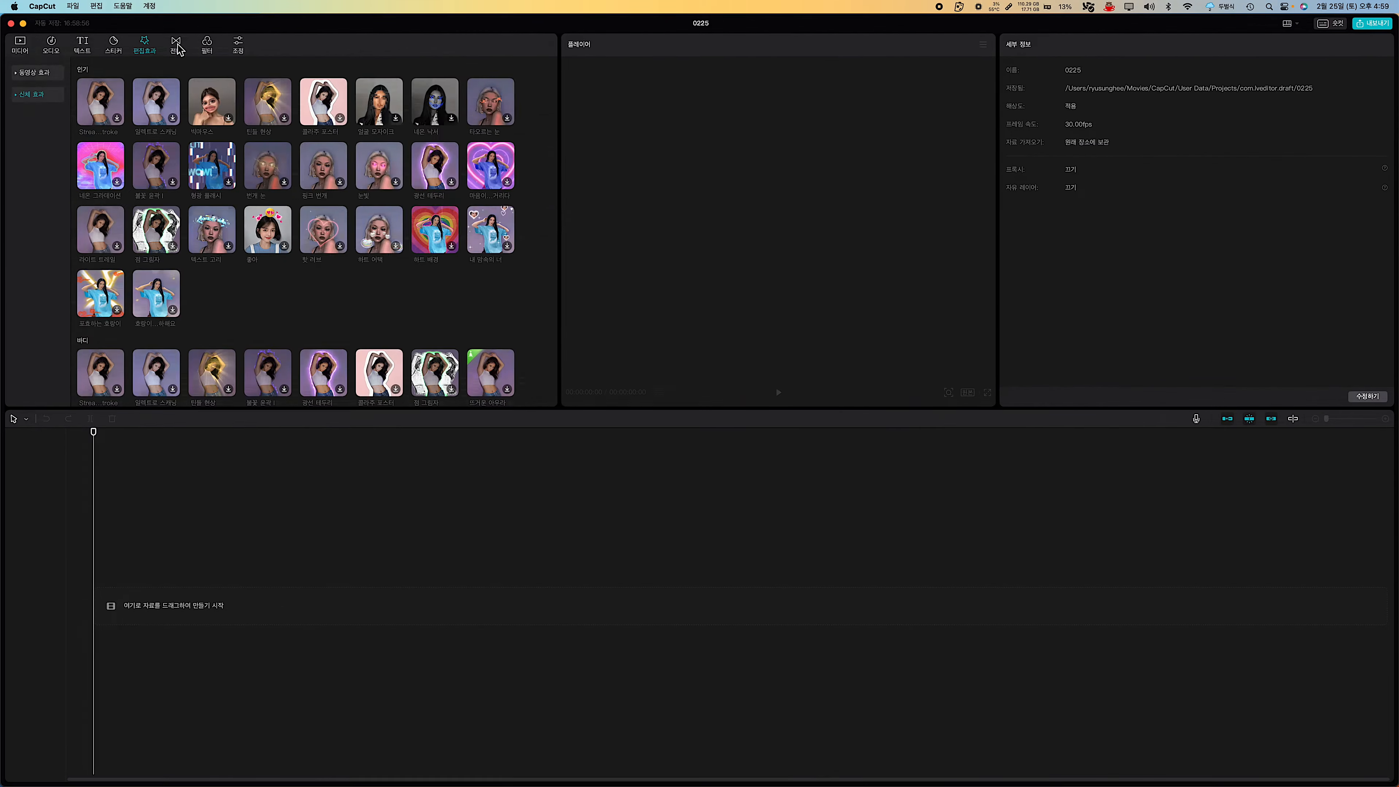
Browse the transition library through its 기본, 무브먼트, SNS and MG groups.
click(349, 58)
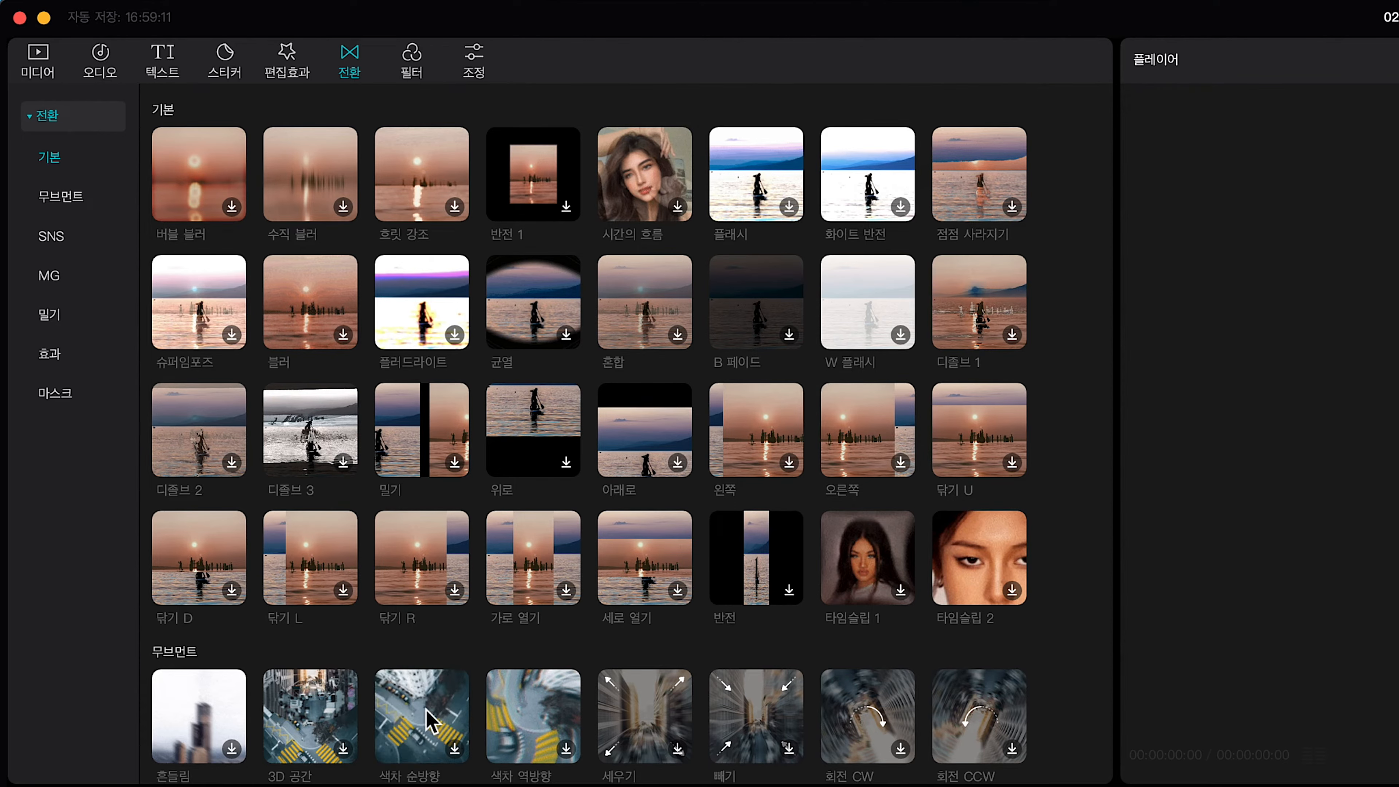
scroll(433, 720, down, 8)
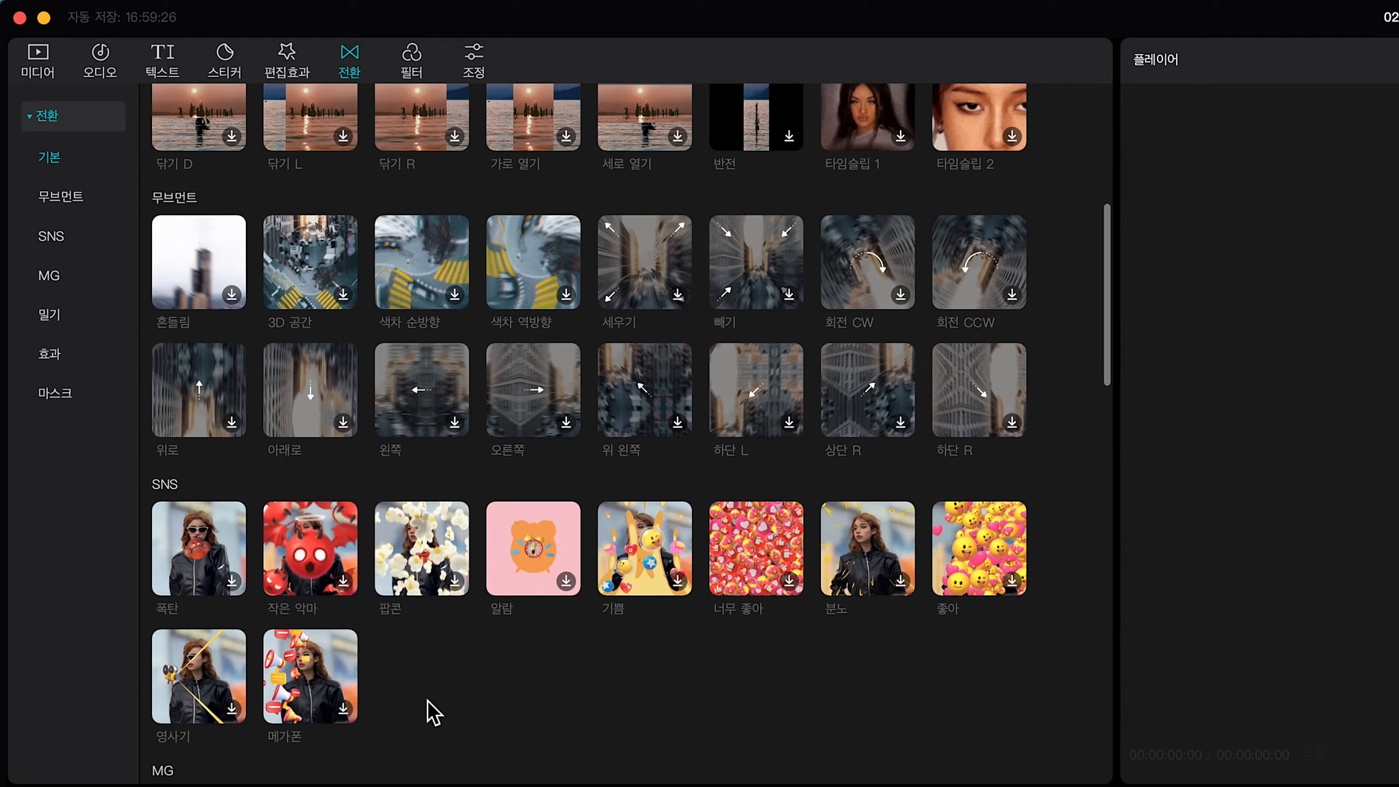
scroll(428, 710, down, 5)
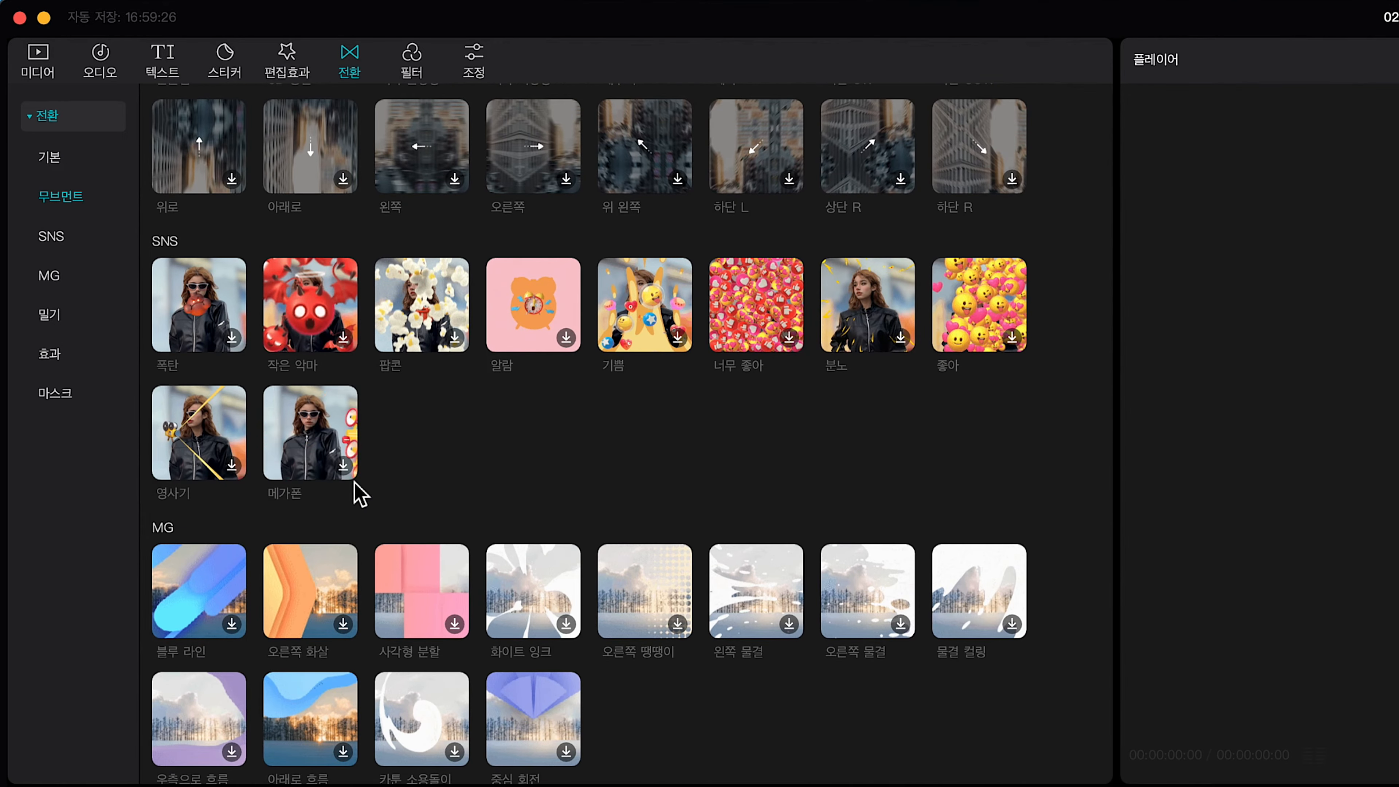
scroll(619, 595, down, 8)
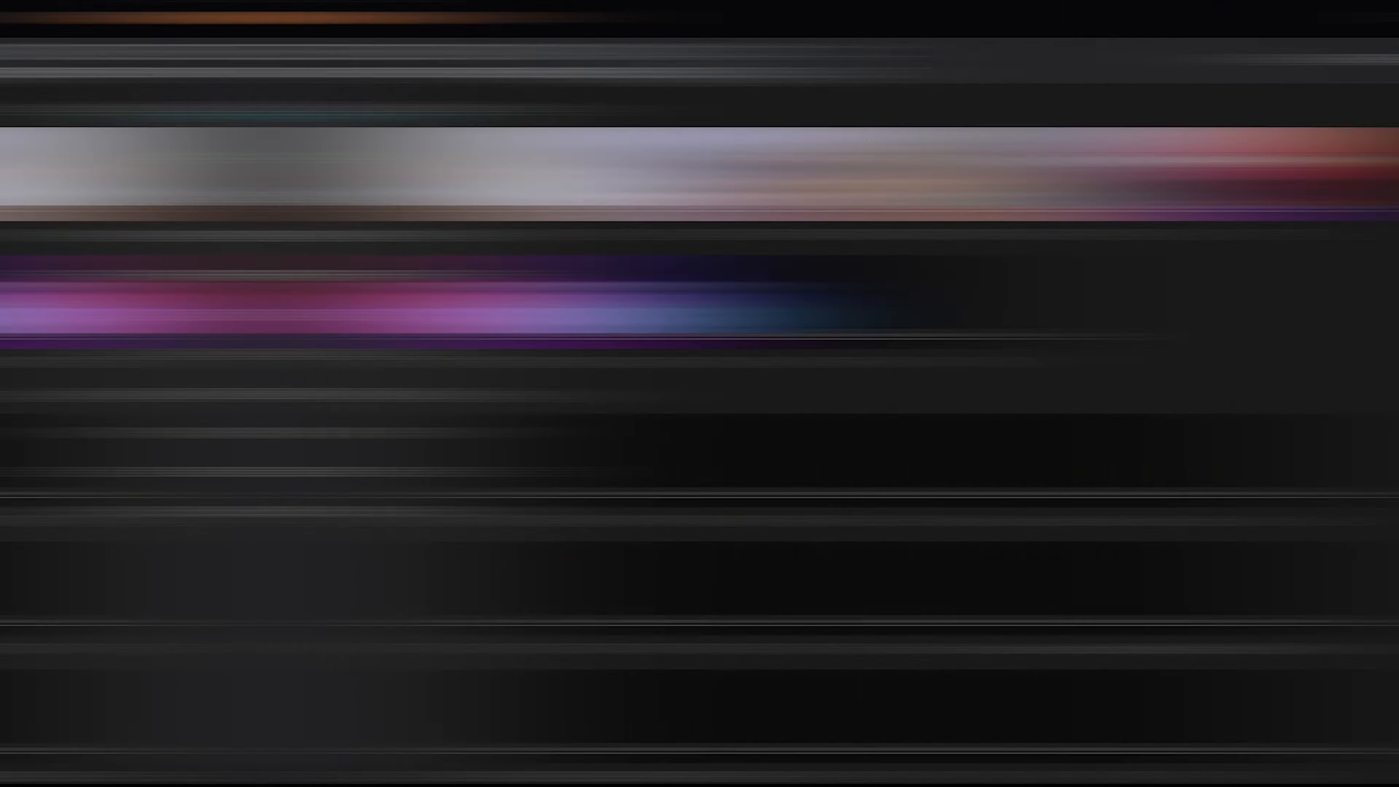
Preview the Robust filter in the 일상 group and look through the rest of the filter library.
click(412, 61)
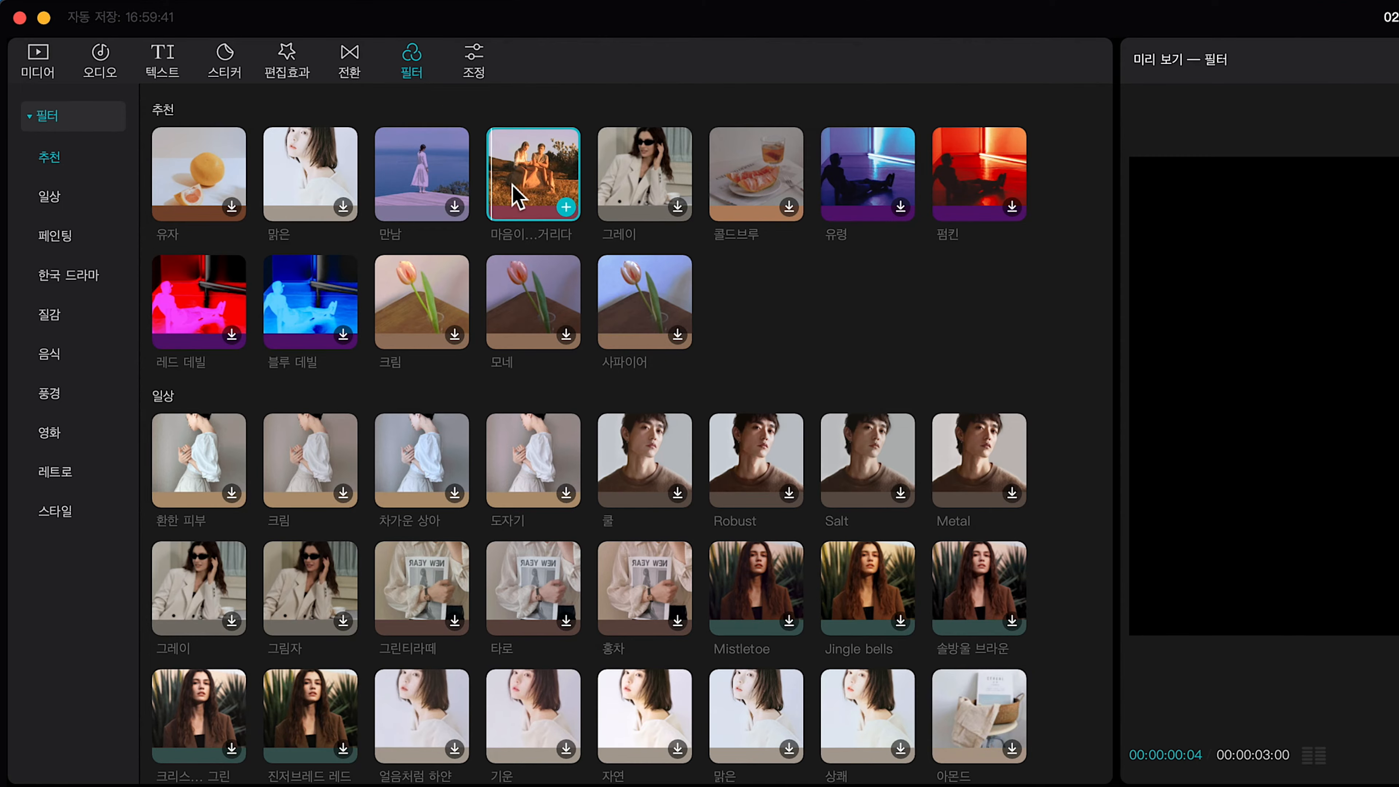
click(749, 488)
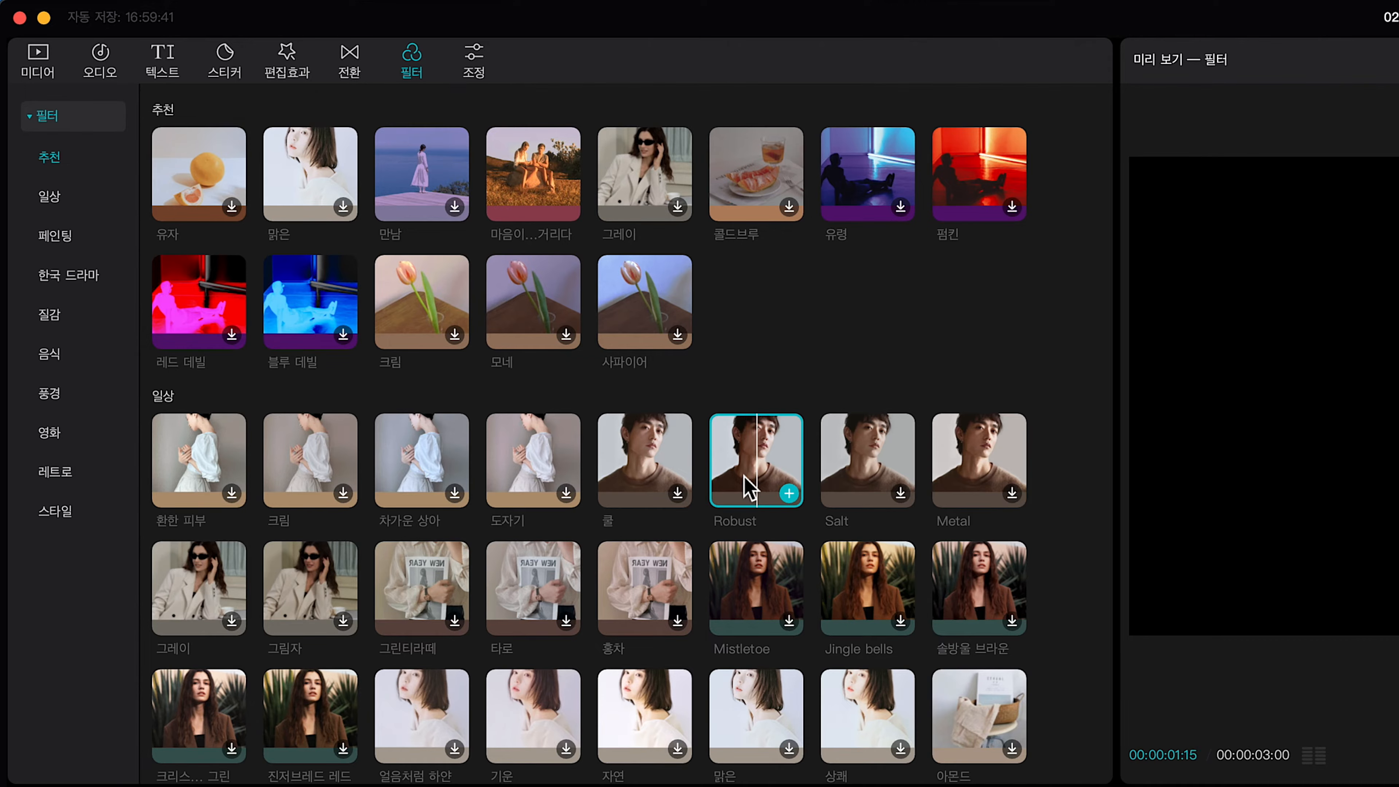
scroll(1016, 303, down, 15)
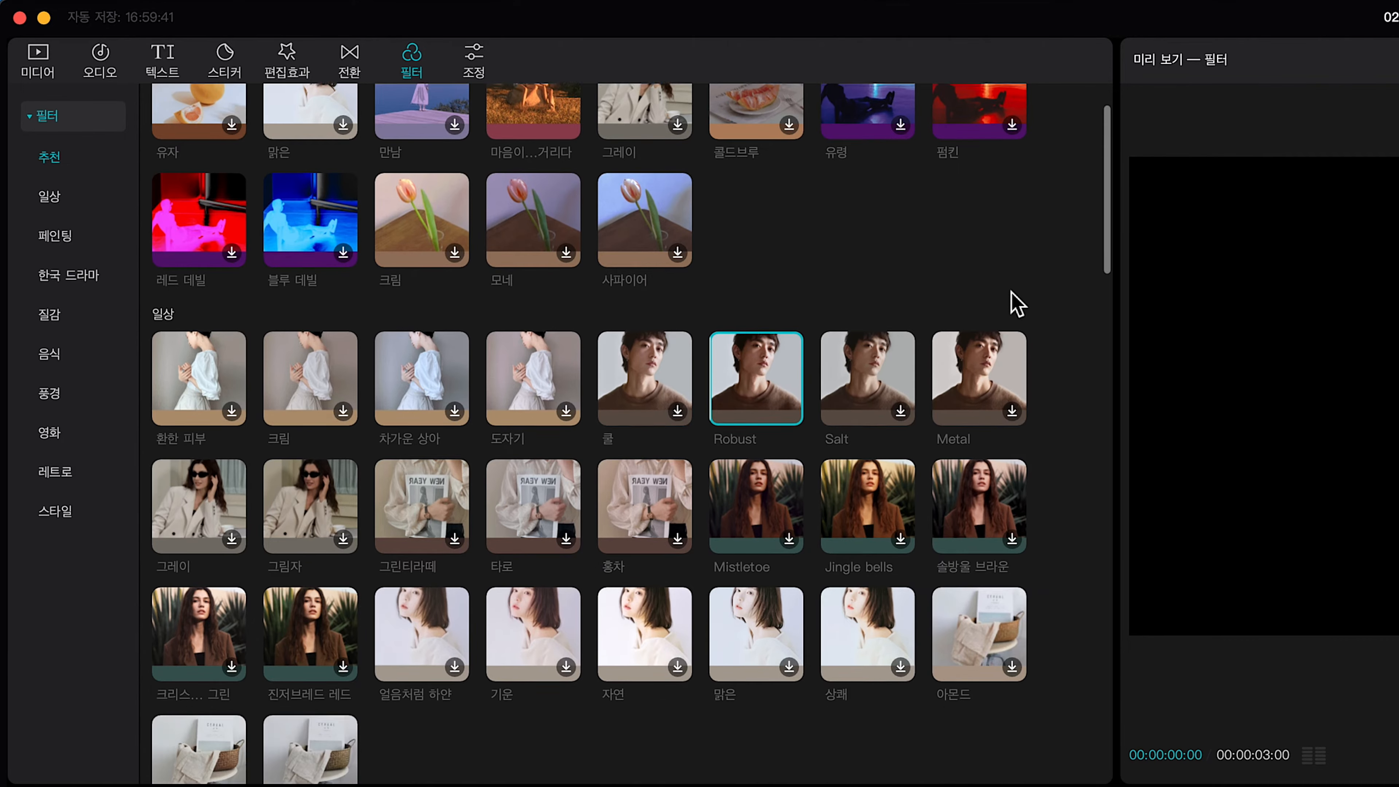
scroll(1025, 303, down, 10)
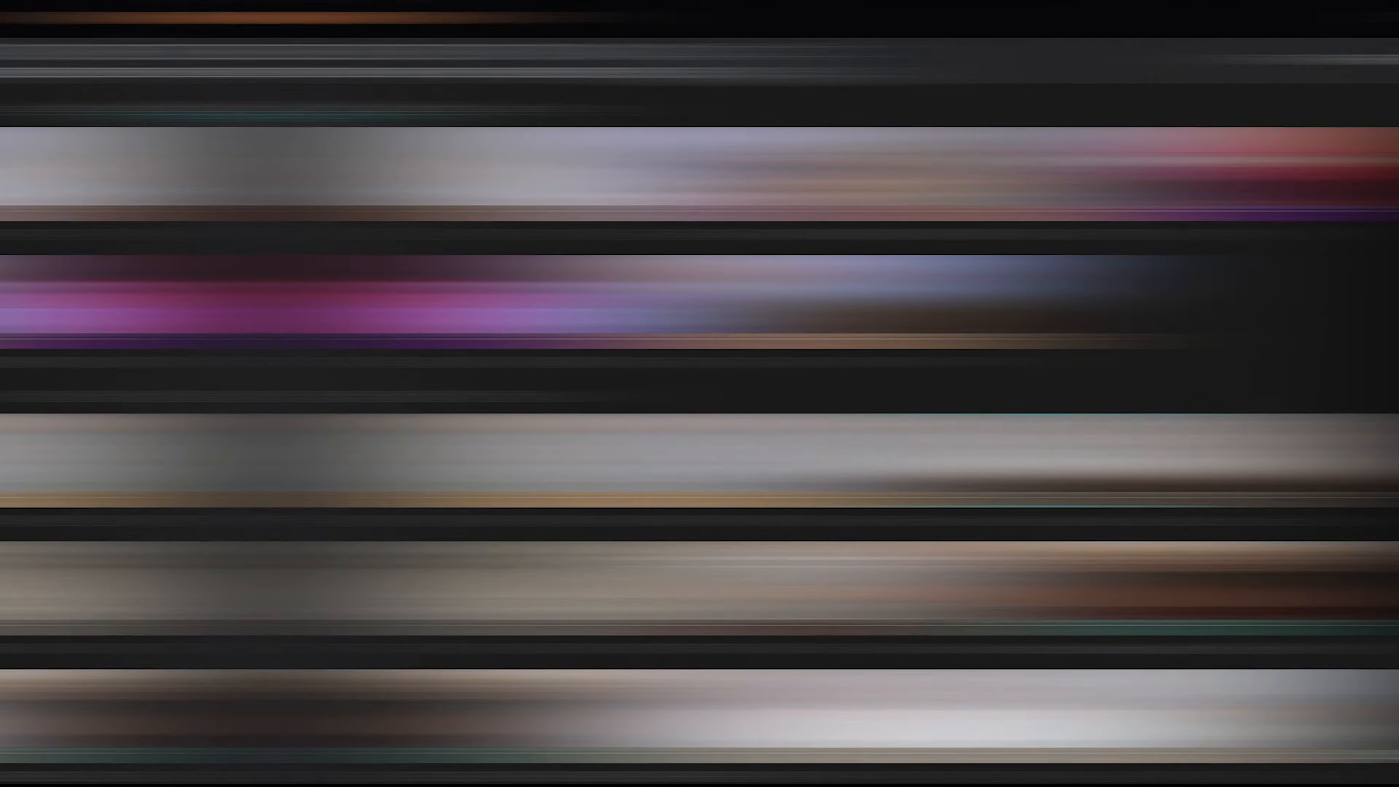
View the custom adjustment item in the adjustment library and its LUT import page.
click(471, 64)
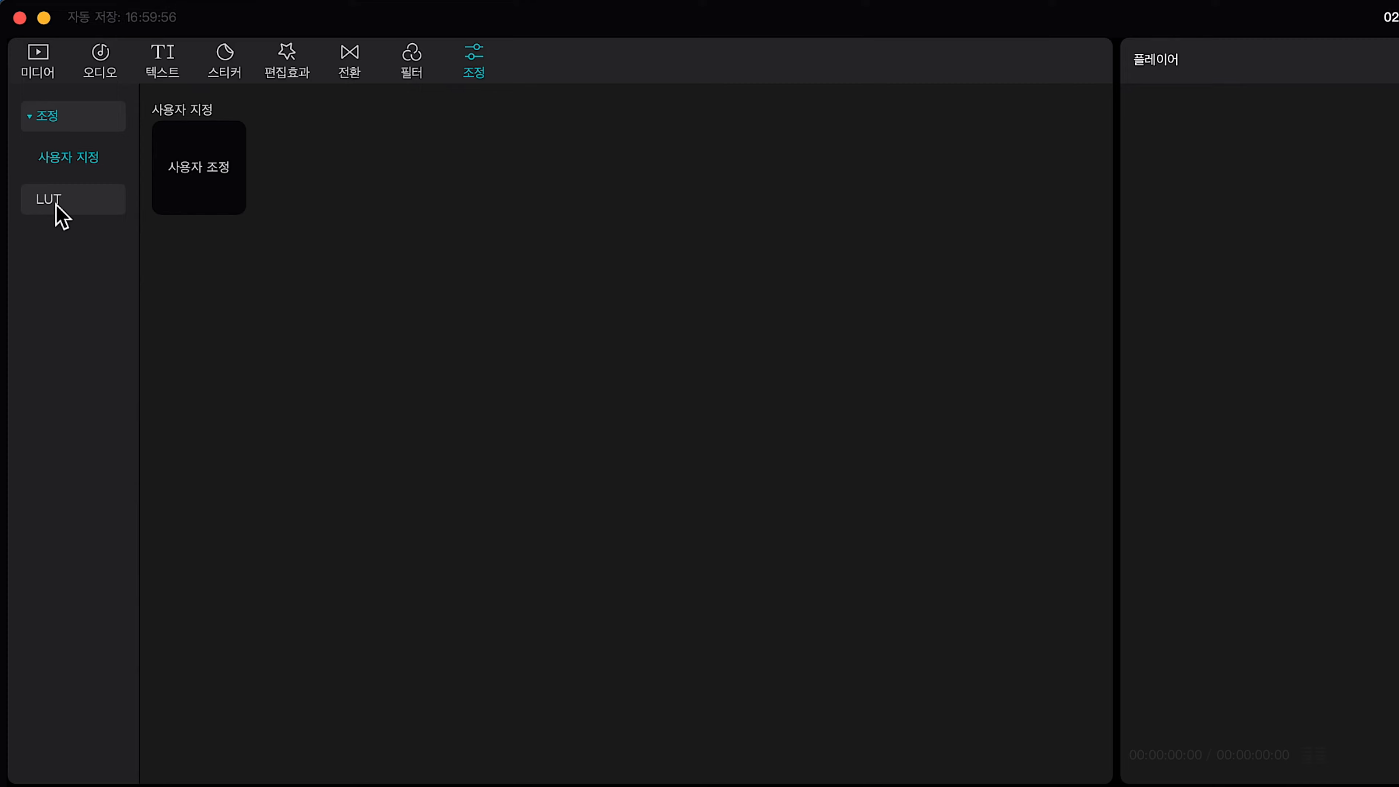
click(58, 212)
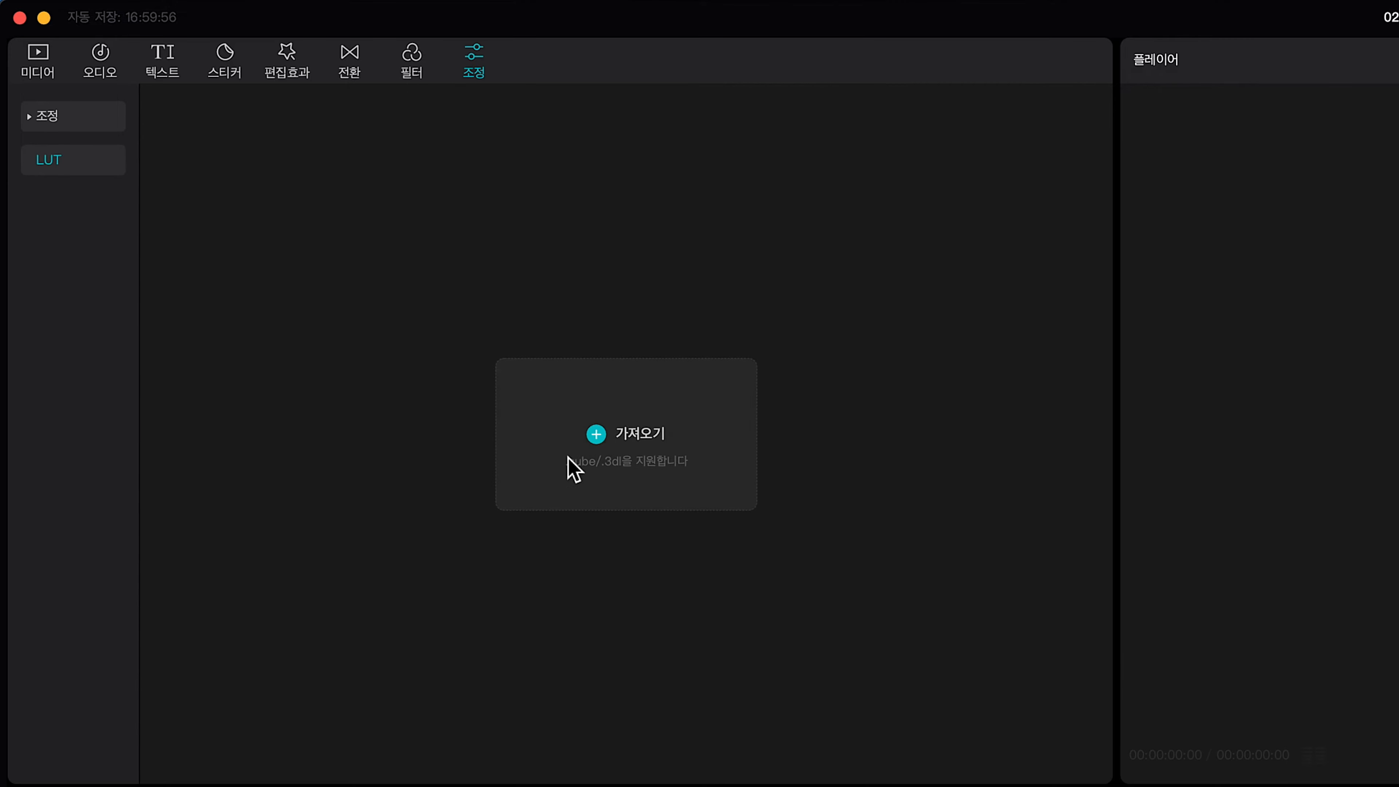
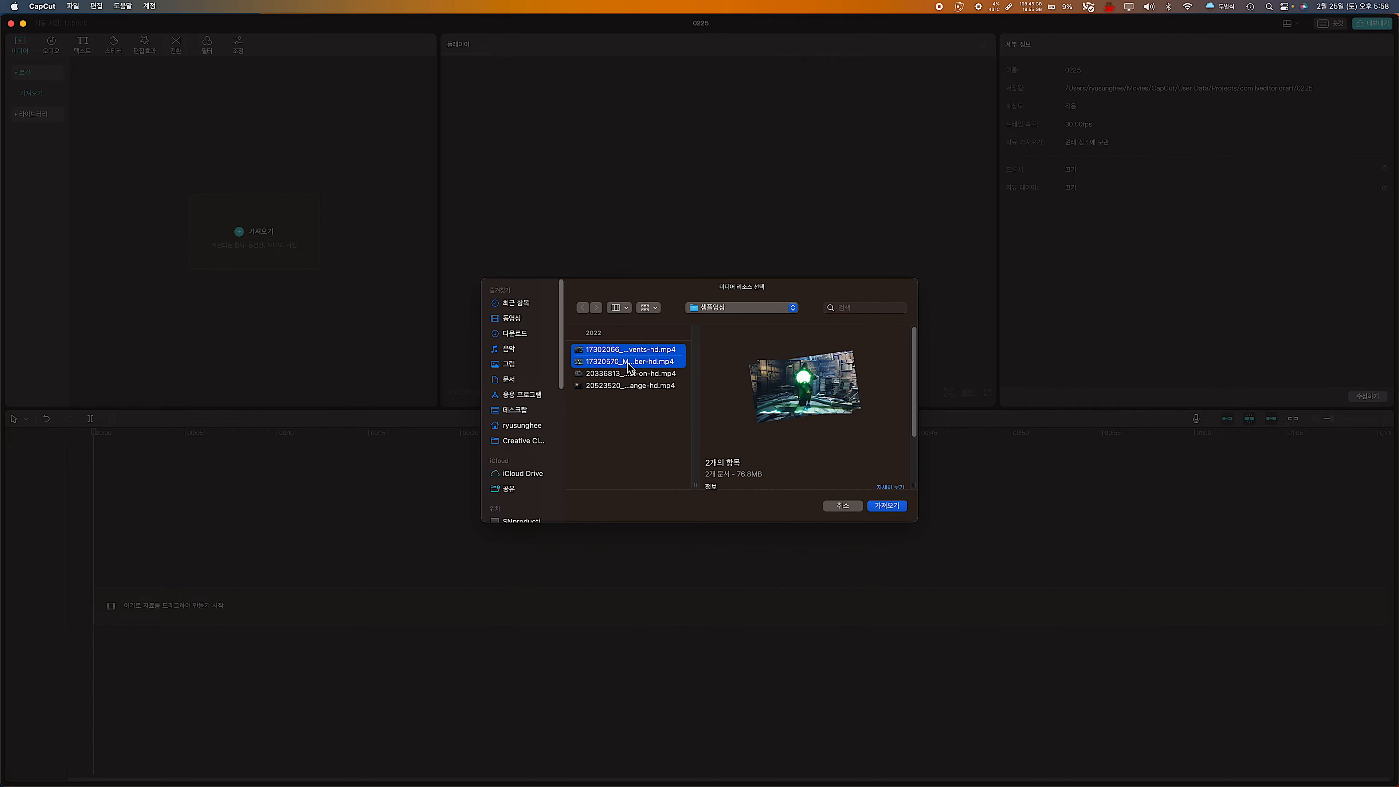
Import the cyber-magician, cyber-monk and climate-change sample videos into the project's media.
click(886, 505)
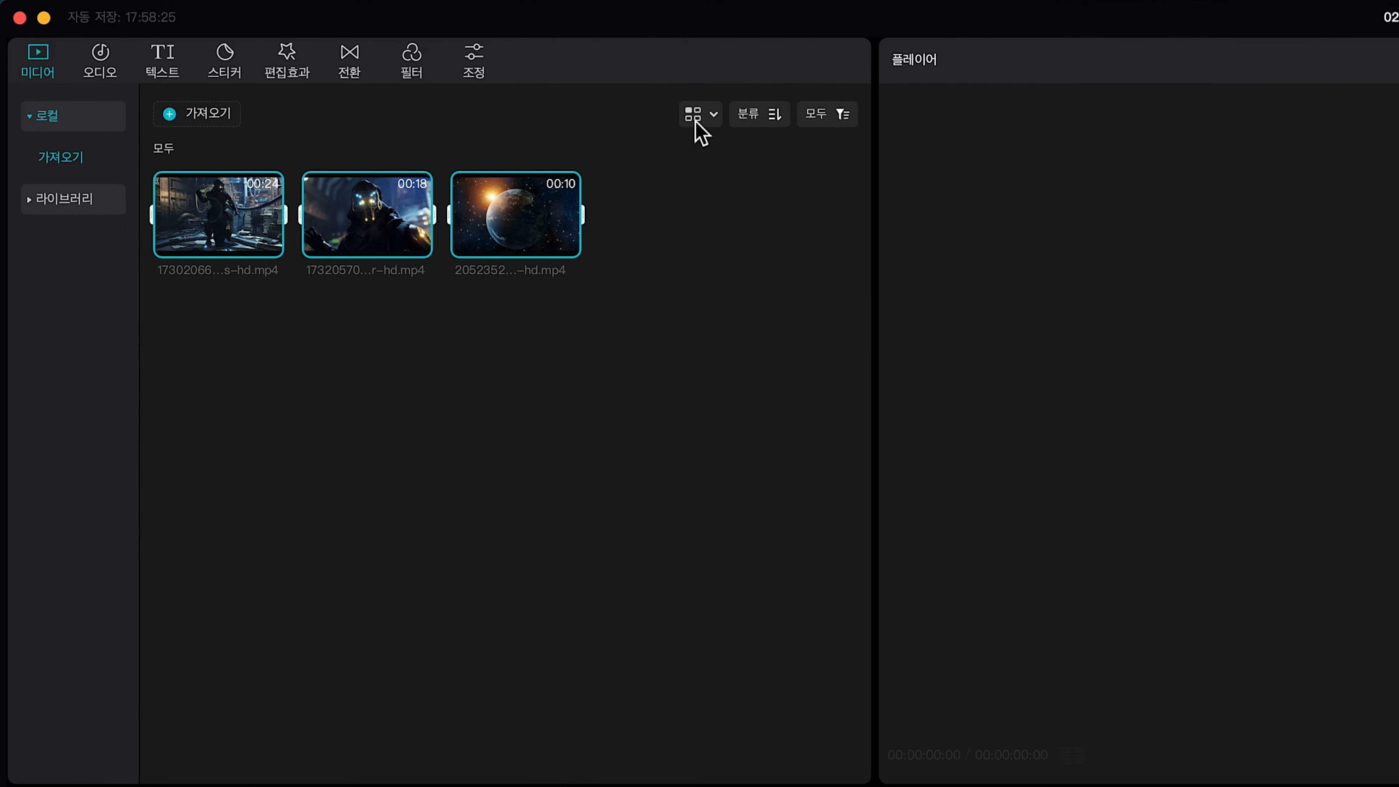
Show the imported media as a list, preview the three clips, and return to the grid layout.
click(711, 118)
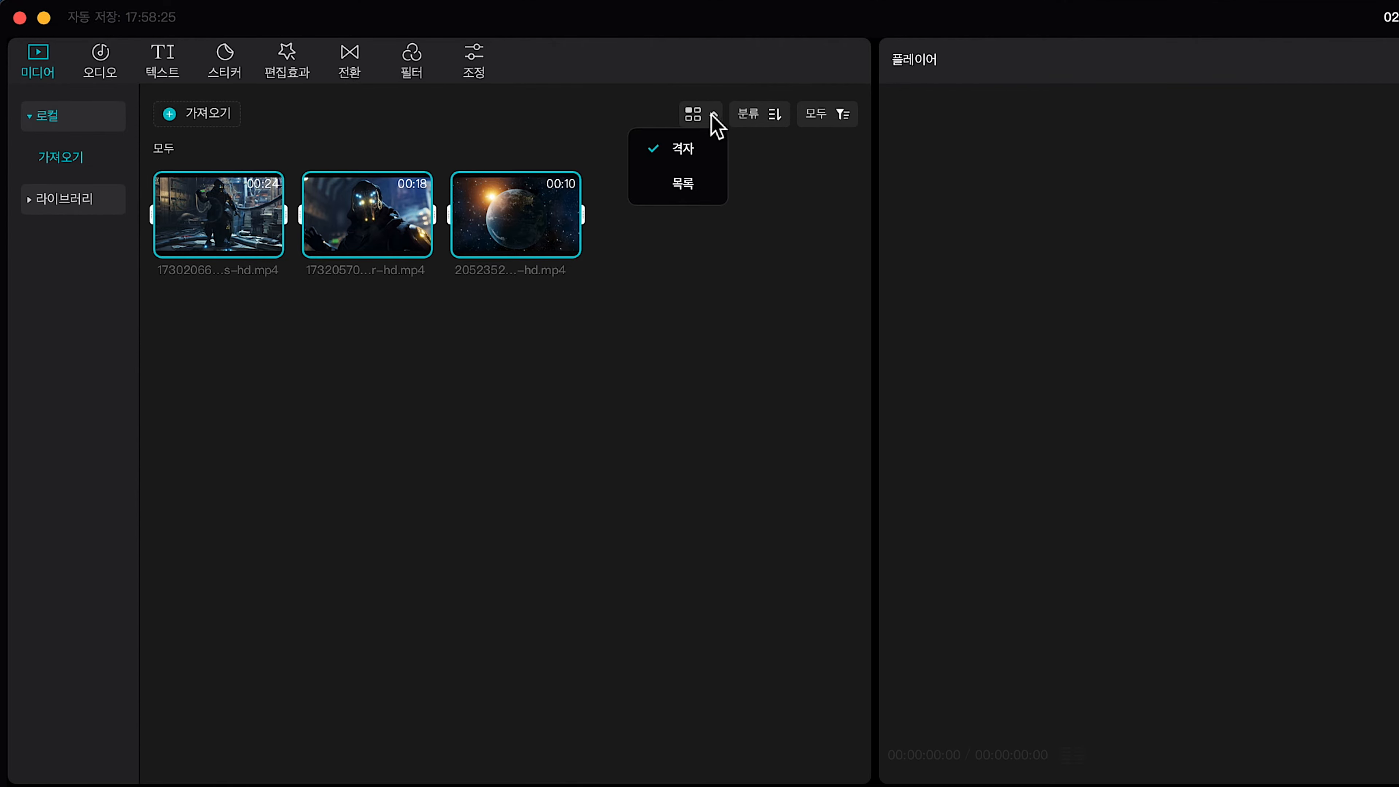
click(674, 187)
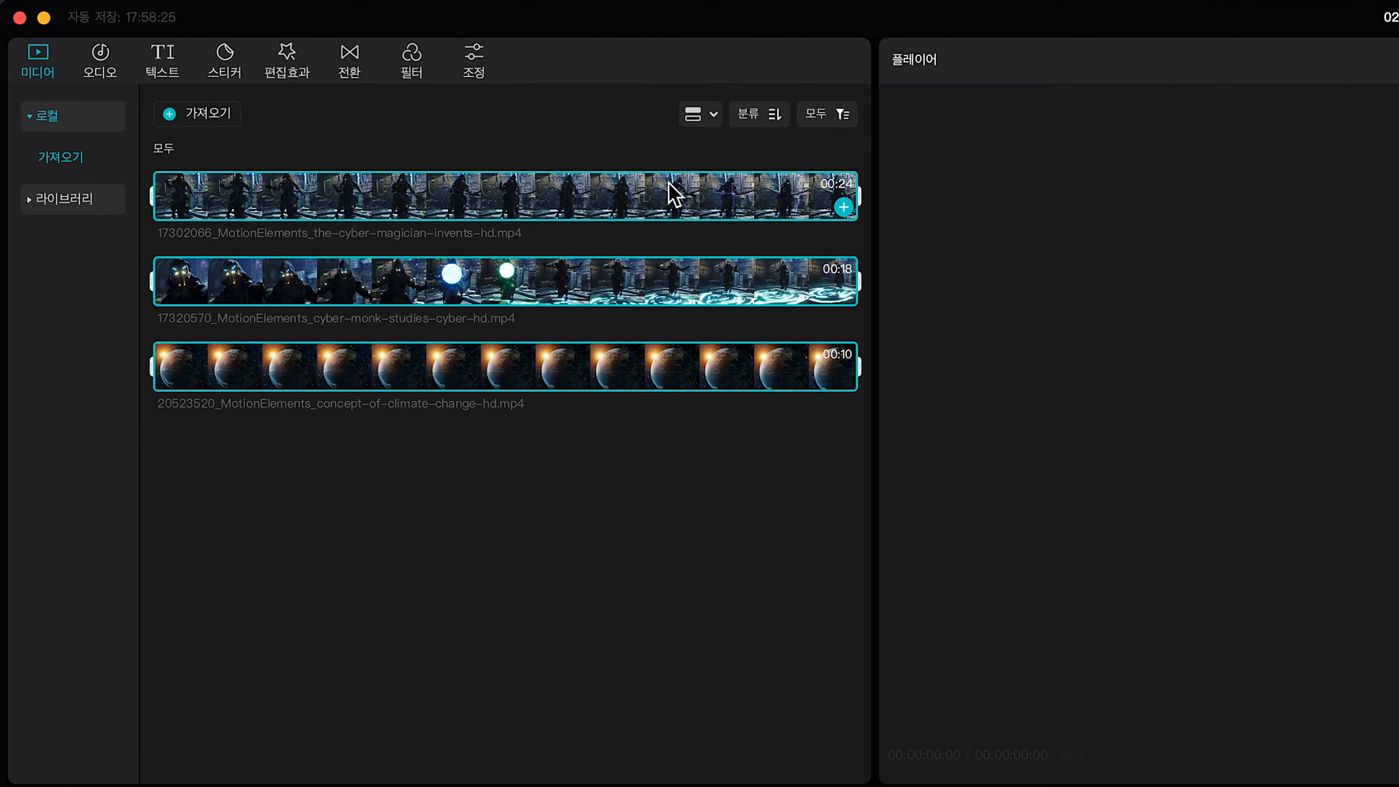
click(203, 213)
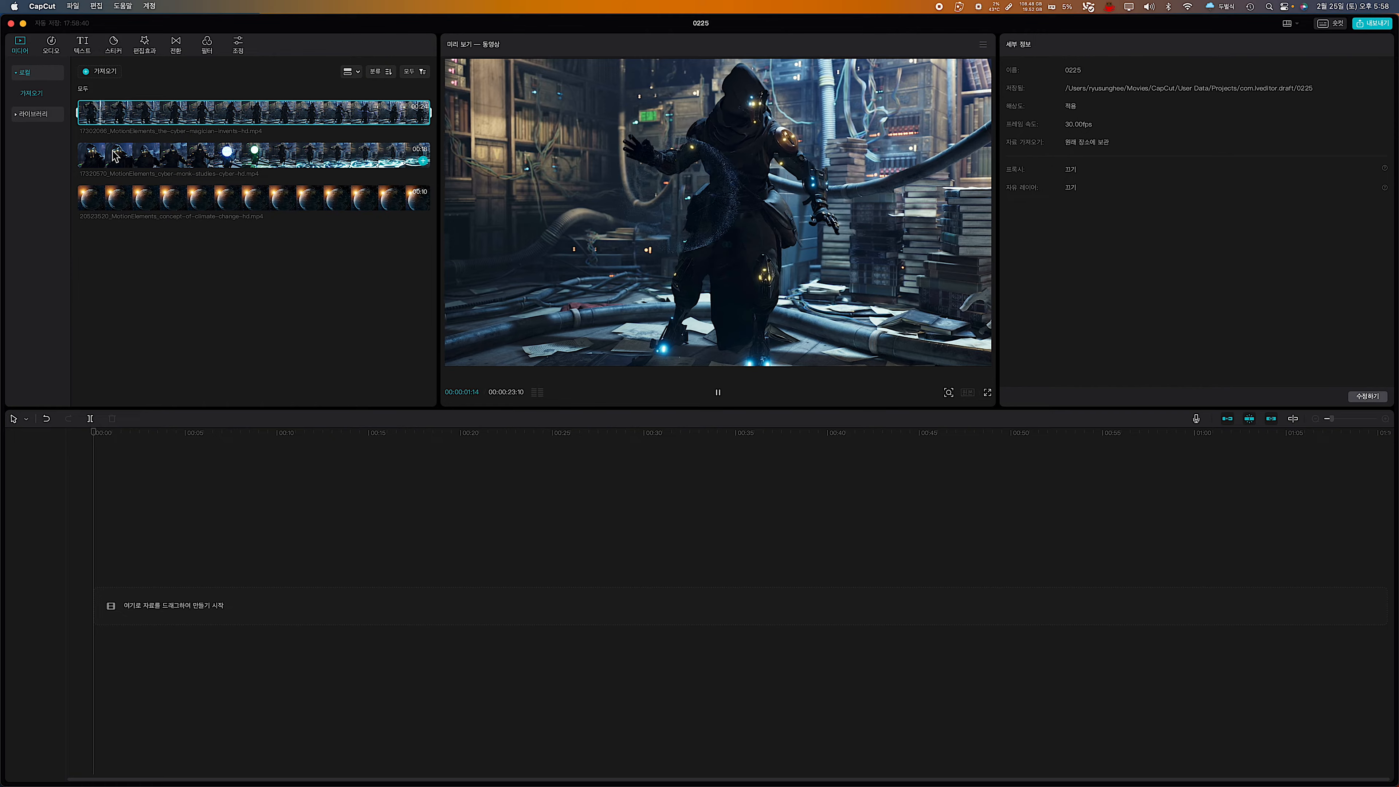
click(232, 188)
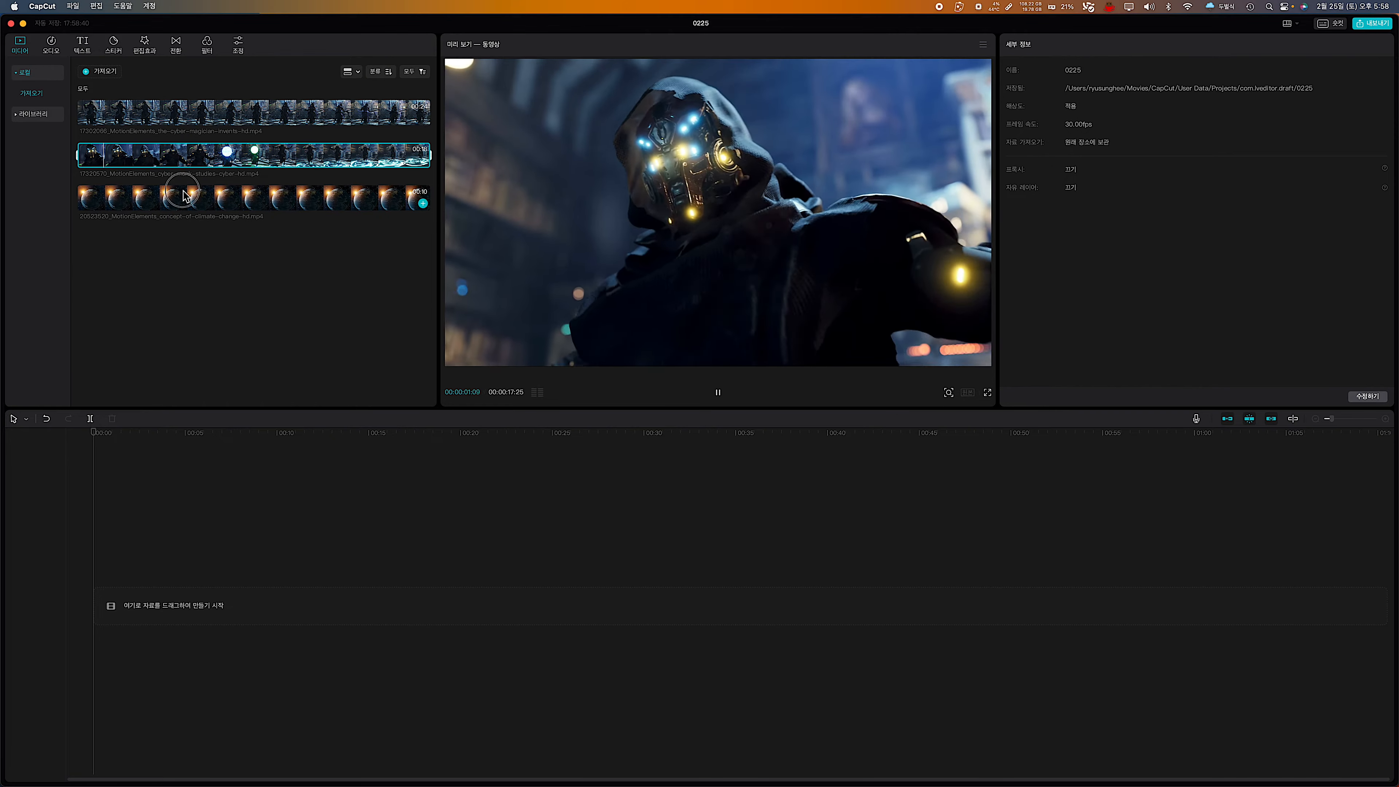
click(232, 241)
click(352, 71)
click(343, 89)
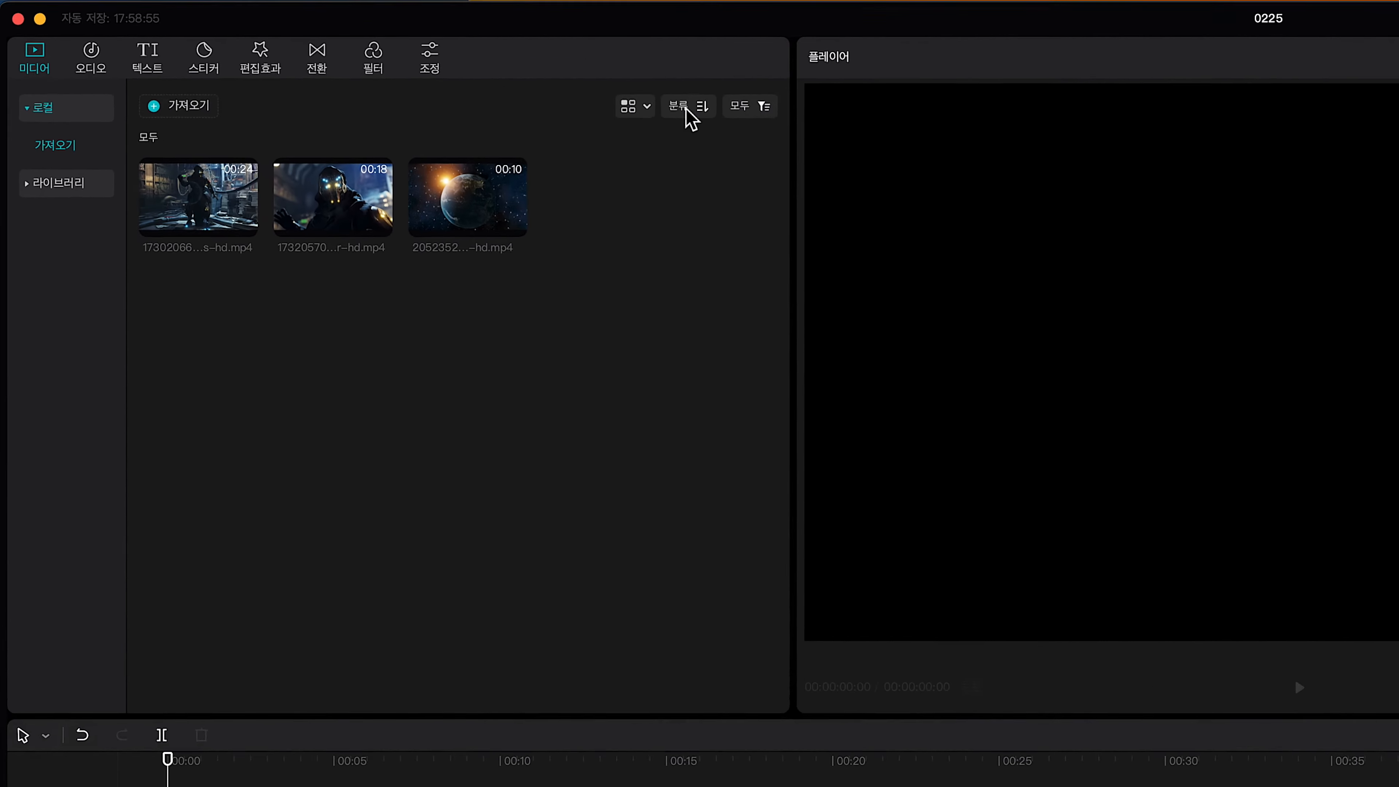
Check the sorting options and the media type filter options for the imported clips without changing them.
click(379, 73)
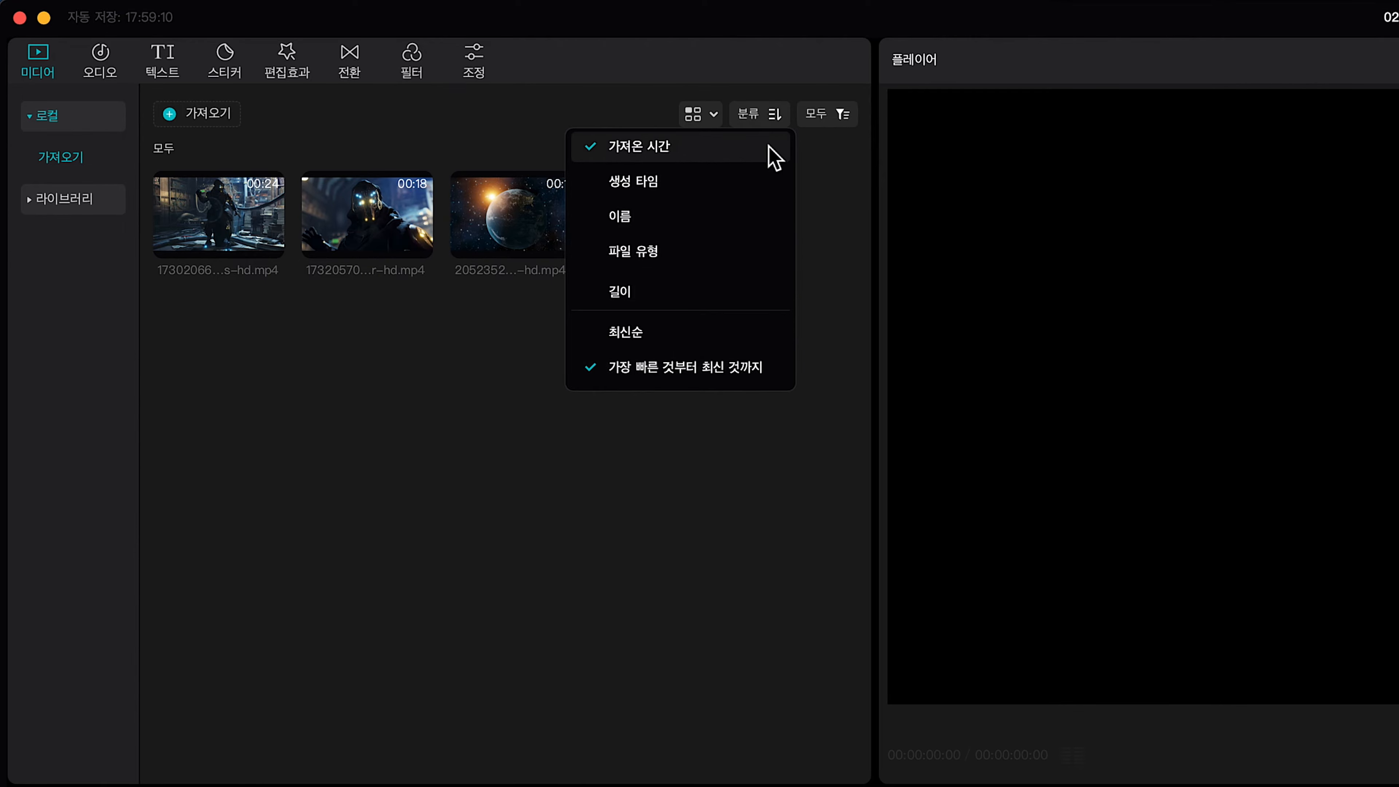
click(773, 122)
click(833, 123)
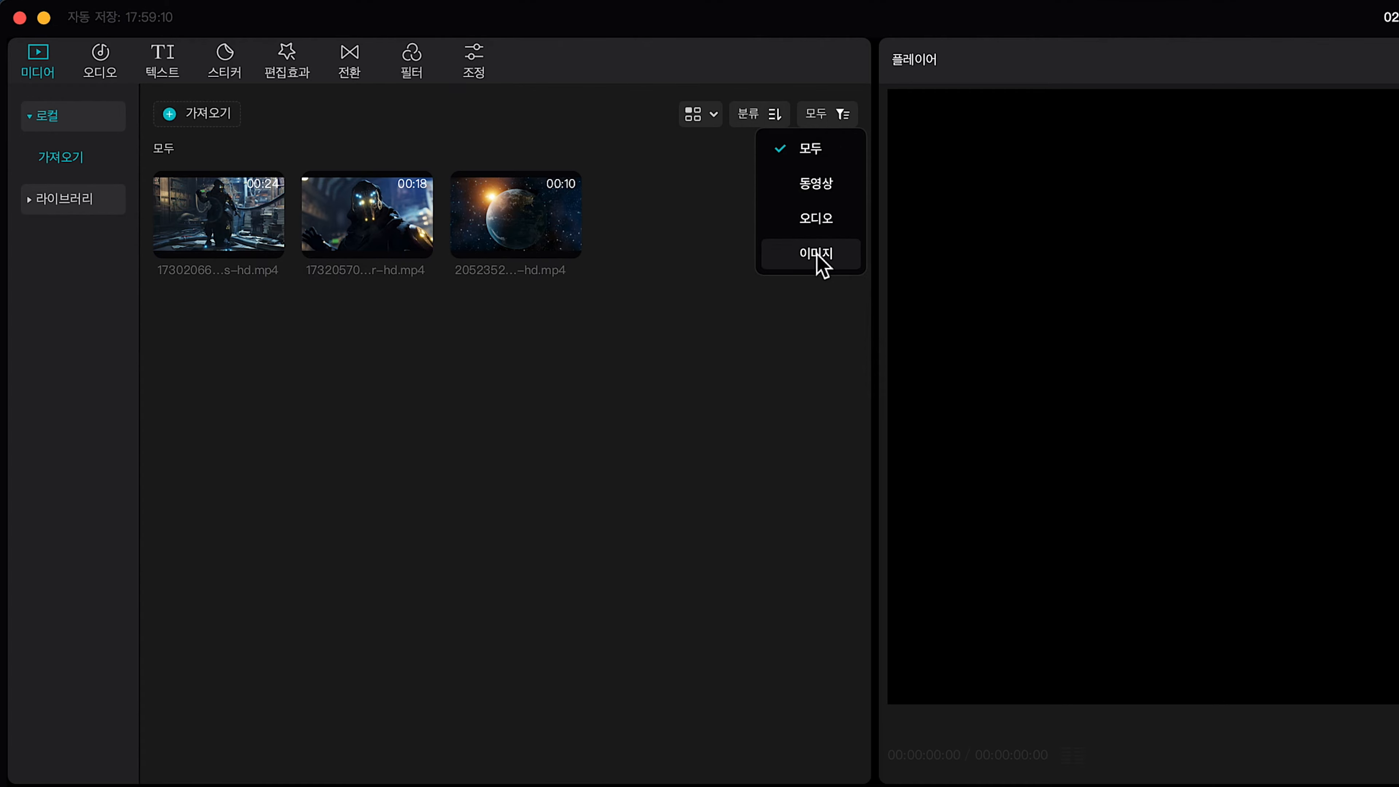
click(843, 122)
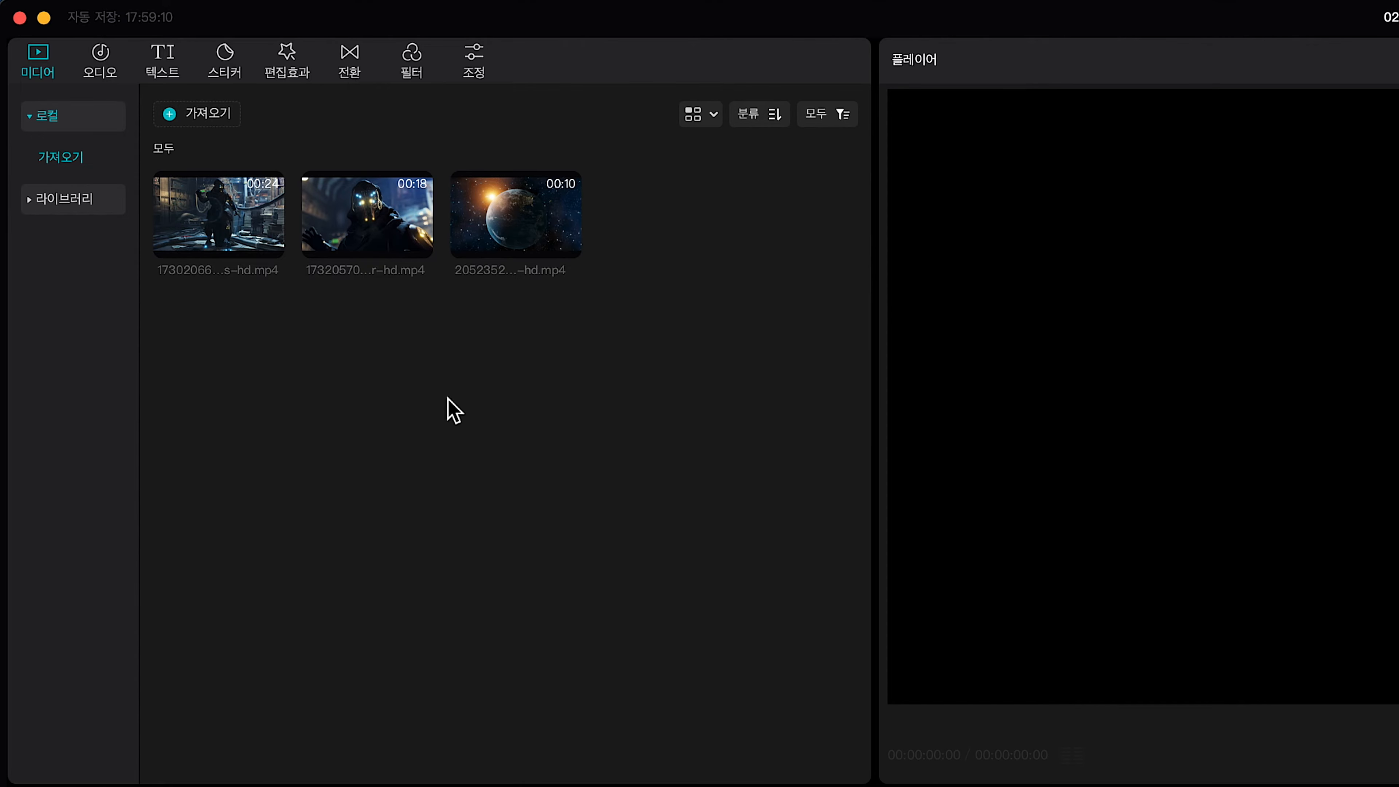
Place the cyber-magician, cyber-monk and climate-change clips end to end on the main timeline track, in that order.
mouse_move(220, 245)
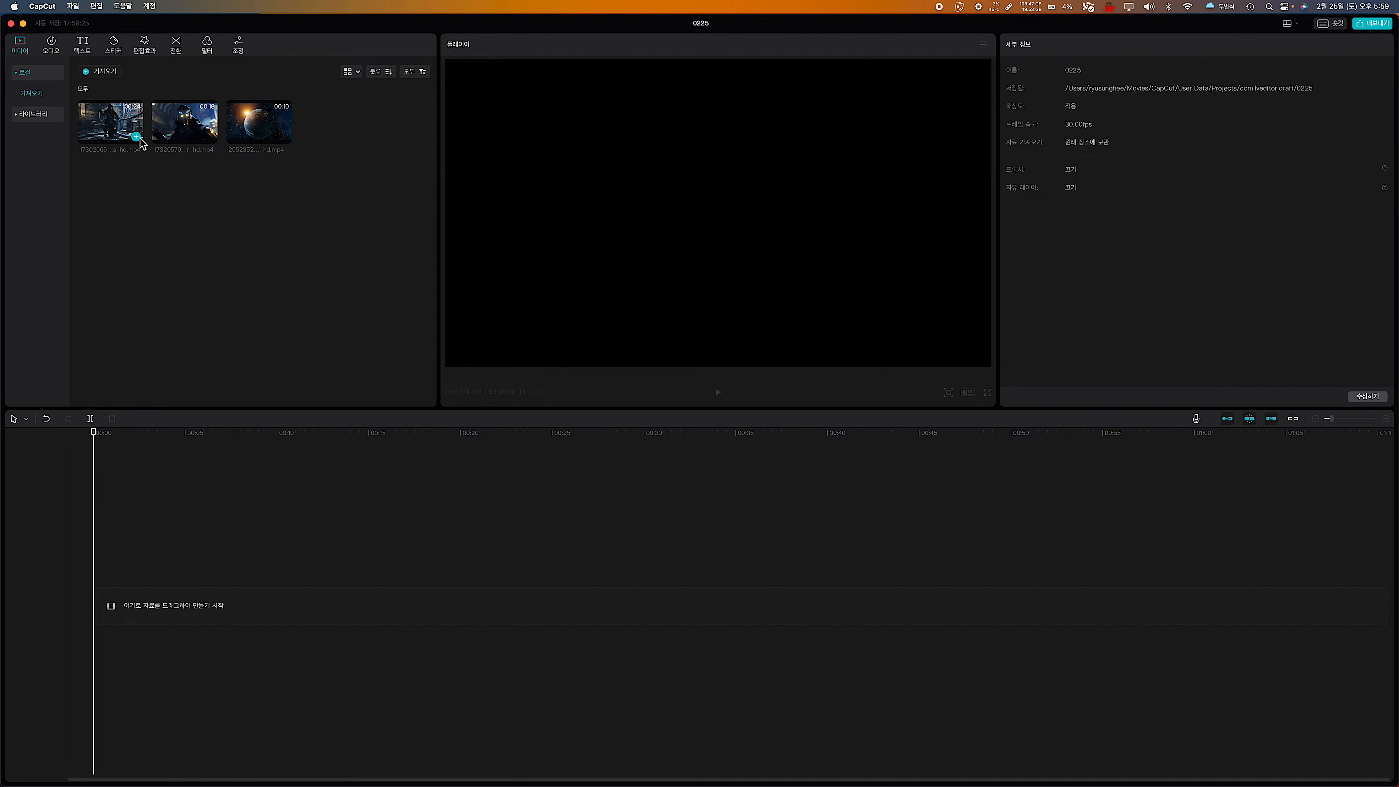
click(136, 137)
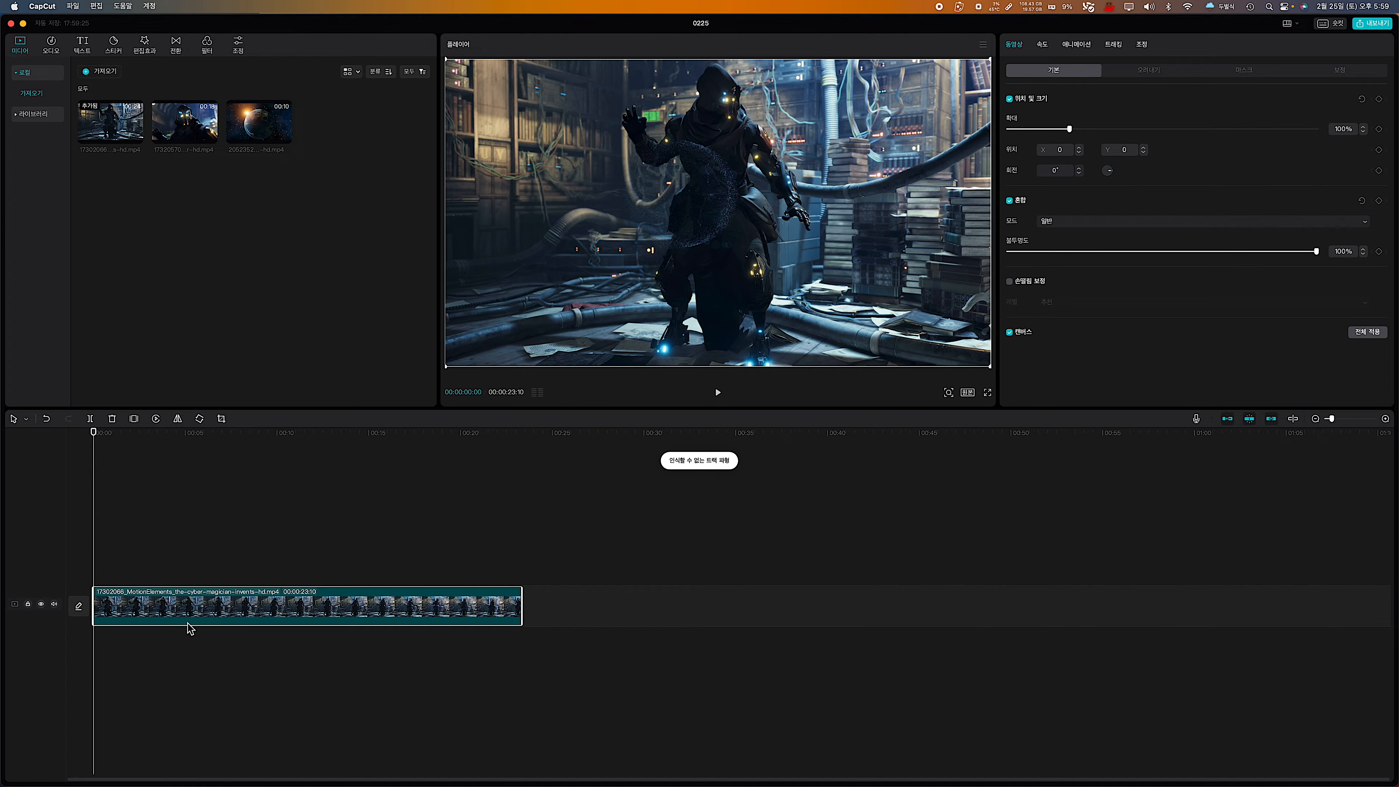
click(190, 141)
drag(191, 141, 532, 608)
drag(274, 126, 414, 564)
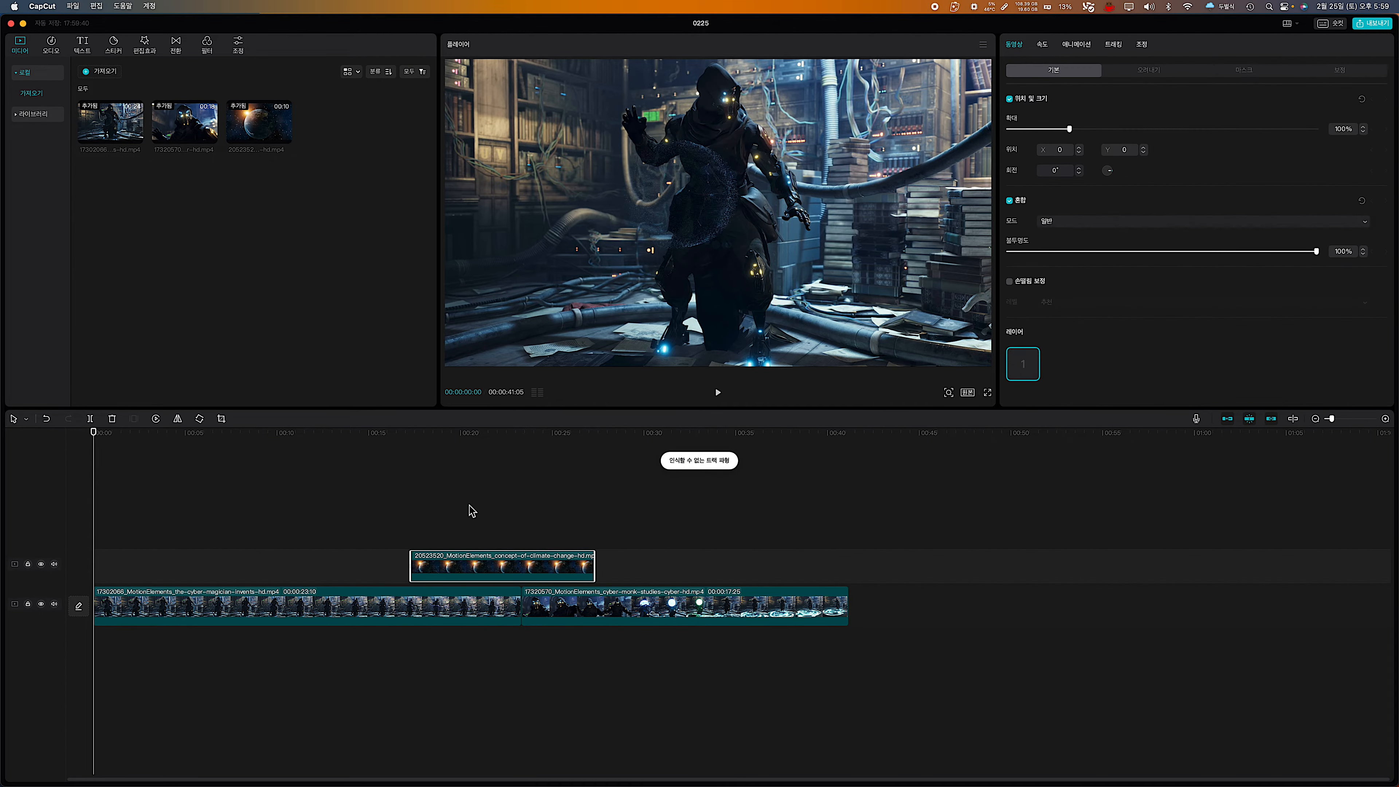
drag(479, 570, 868, 618)
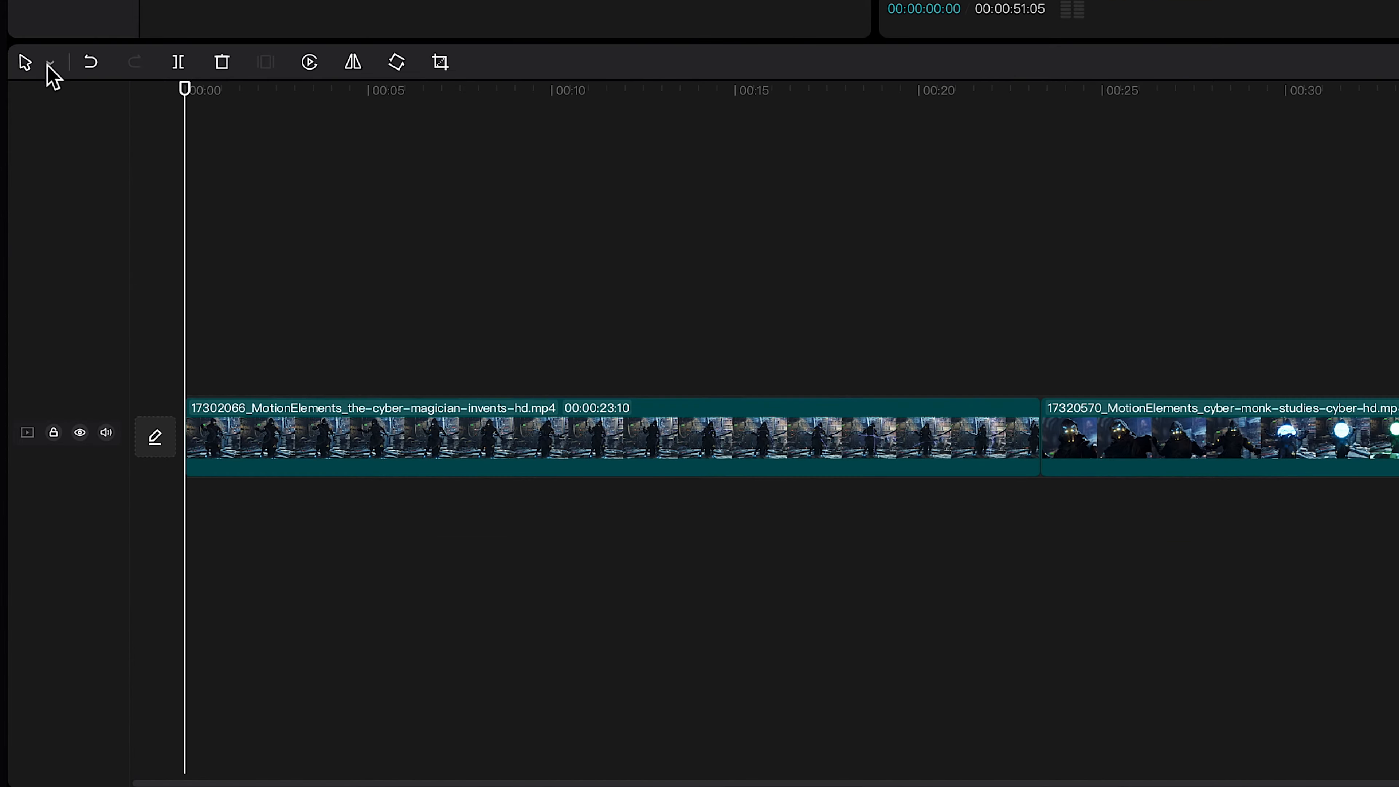
Check the timeline's selection and split tool choices, and move the playhead to 00:00:14:25.
click(26, 419)
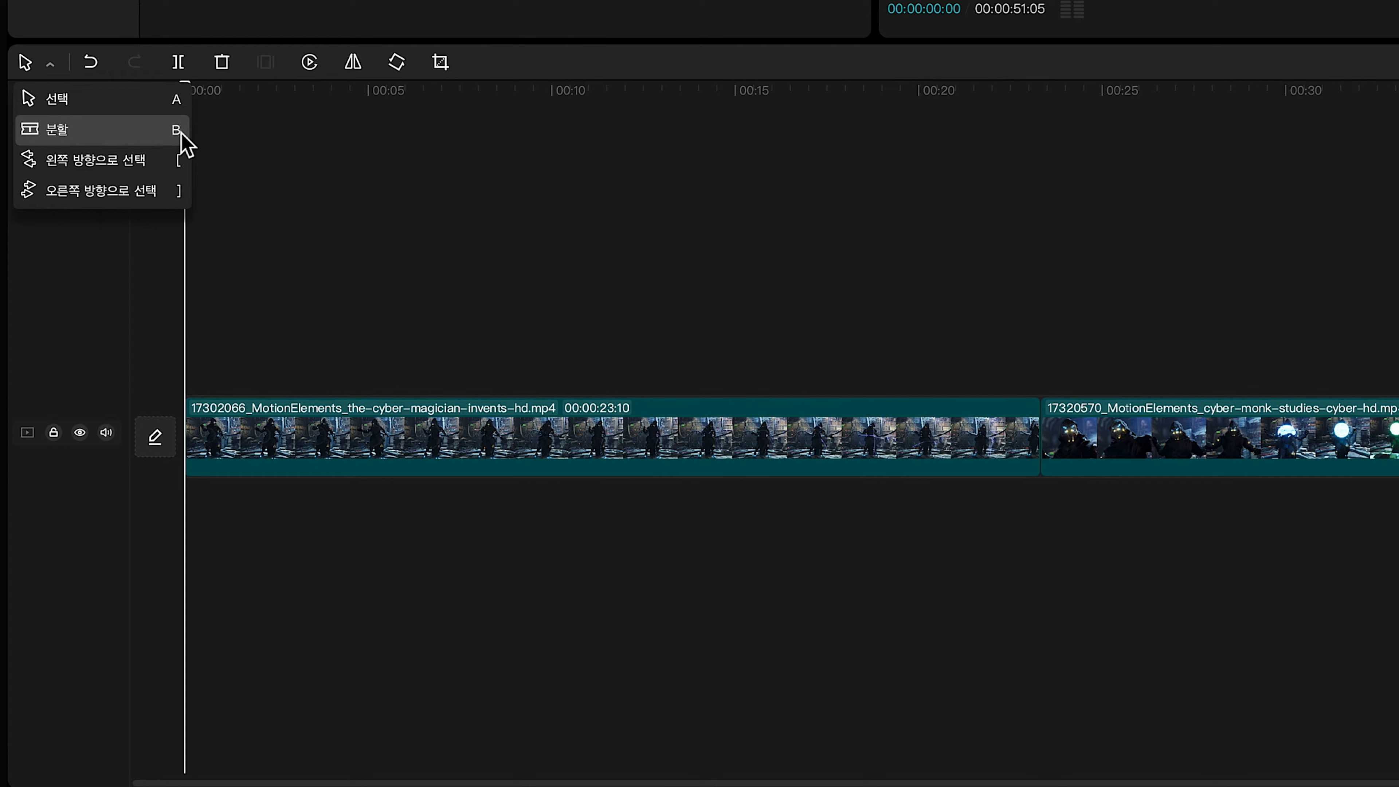
click(733, 238)
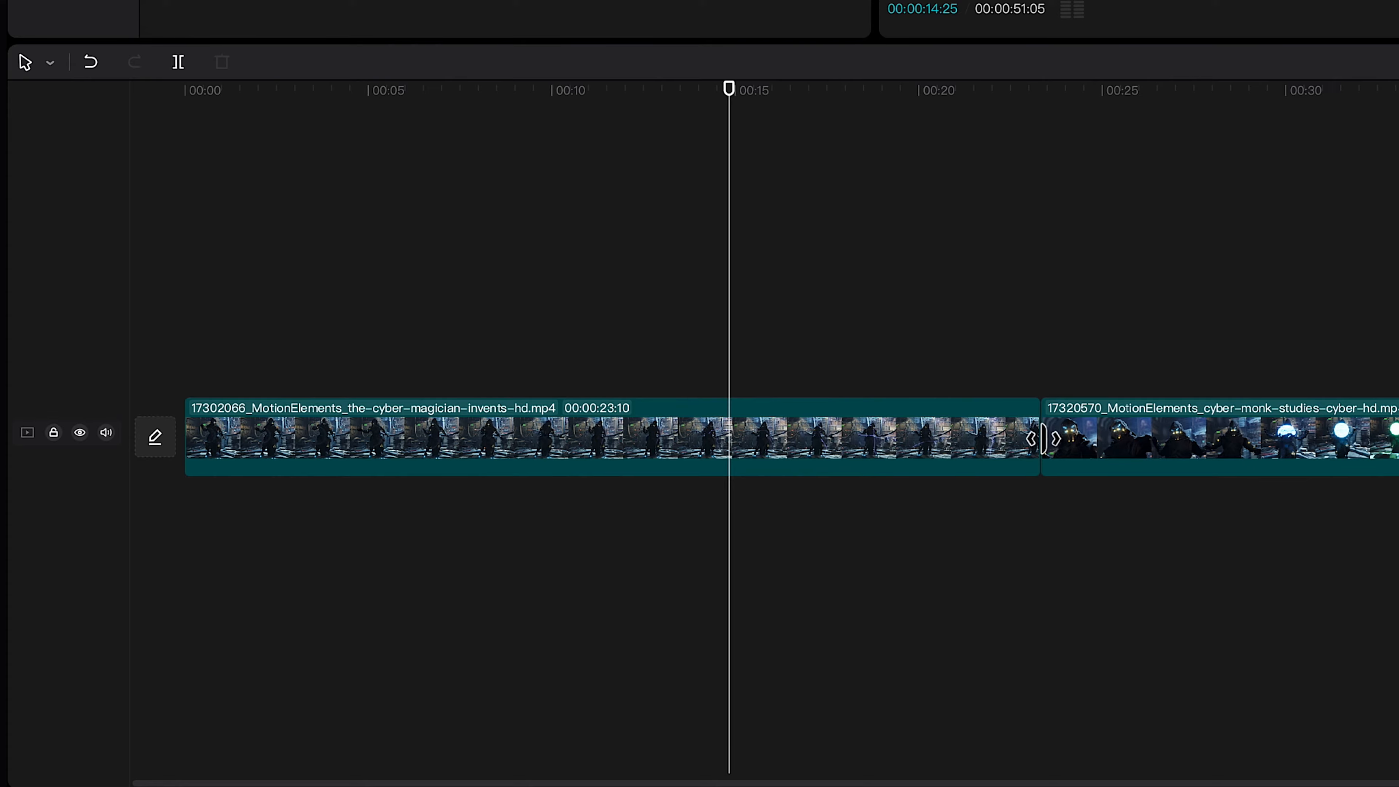
Trim the ends of the cyber-magician clip to a duration of 00:00:20:02 and the cyber-monk clip to 00:00:15:27.
drag(1044, 438, 913, 443)
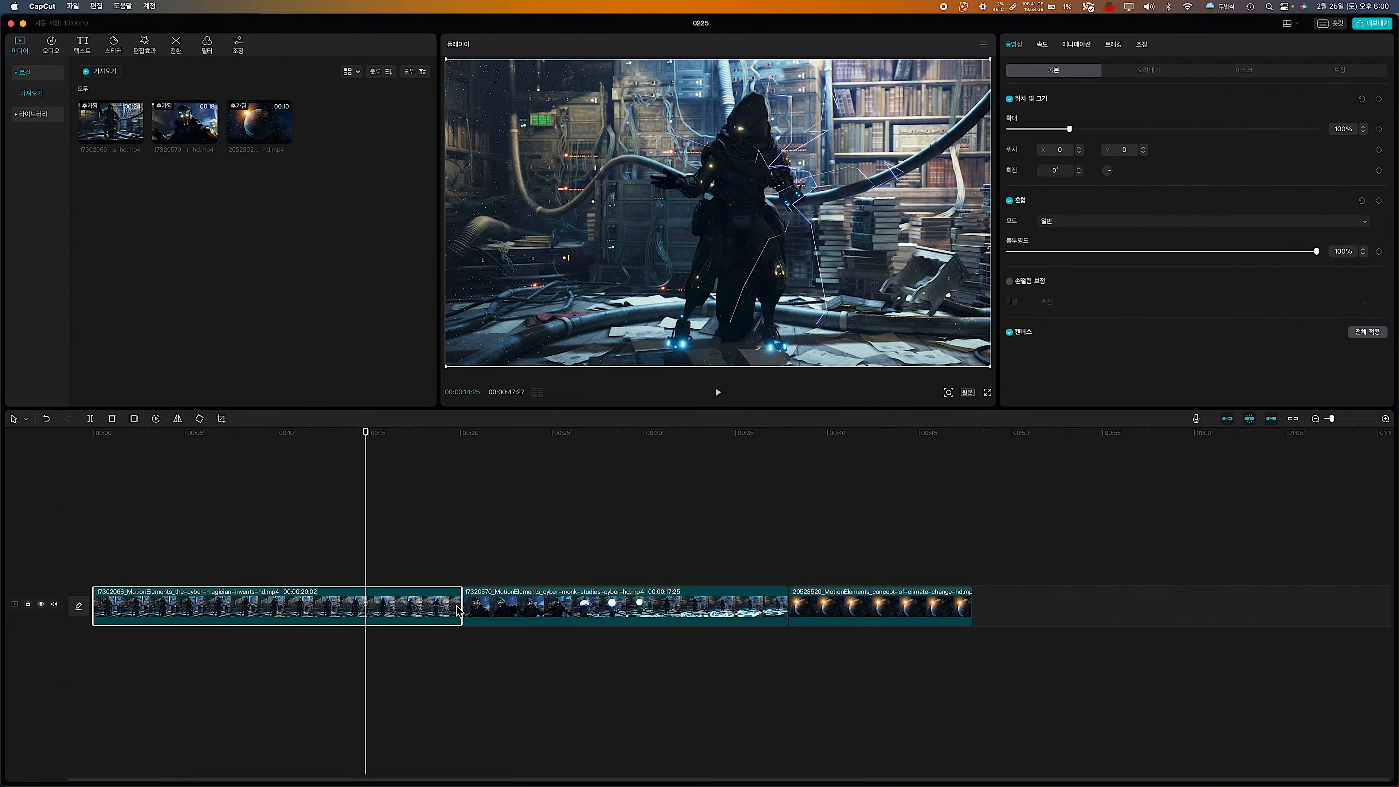
drag(467, 599, 485, 599)
drag(770, 603, 754, 603)
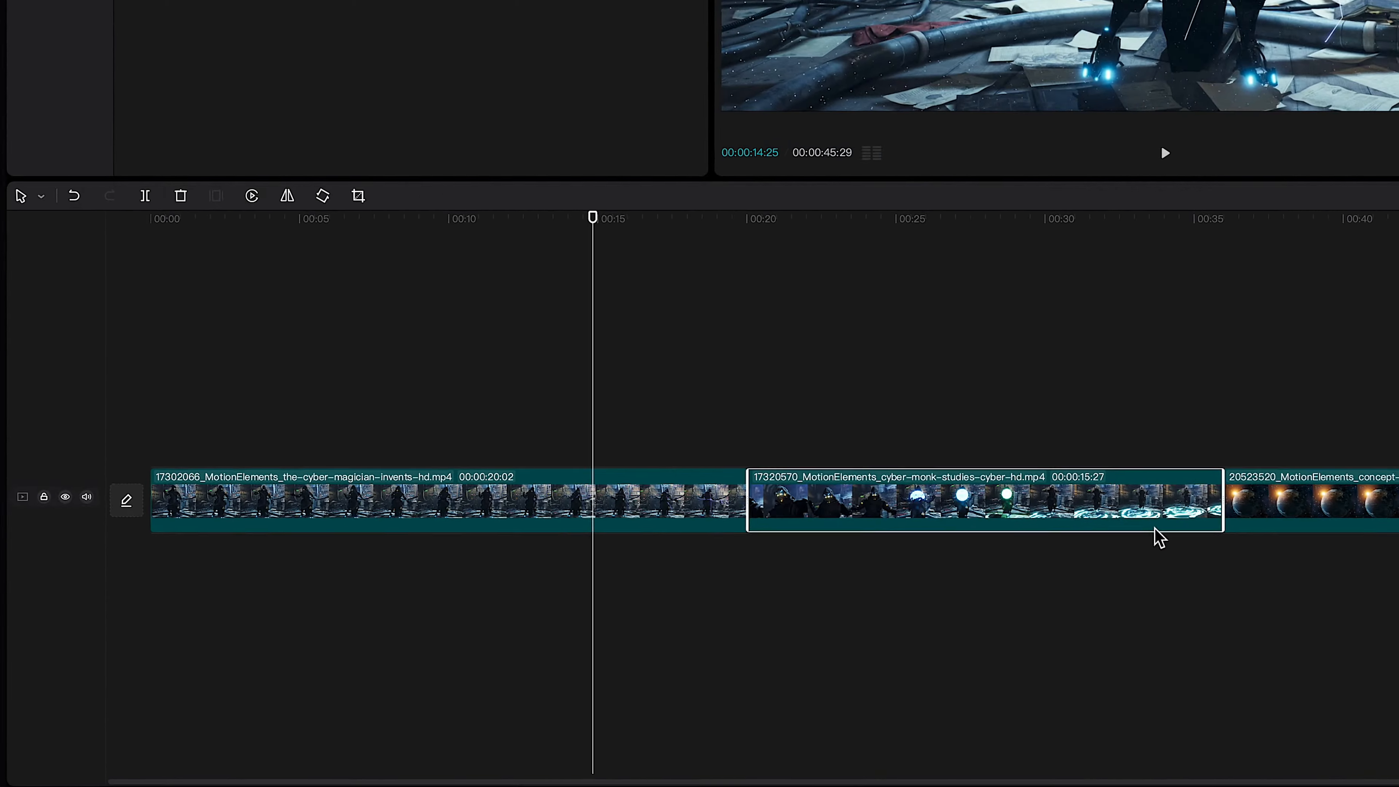
Try splitting the cyber-magician clip at about 4.5 seconds and deleting its first piece, and undo both edits.
key(b)
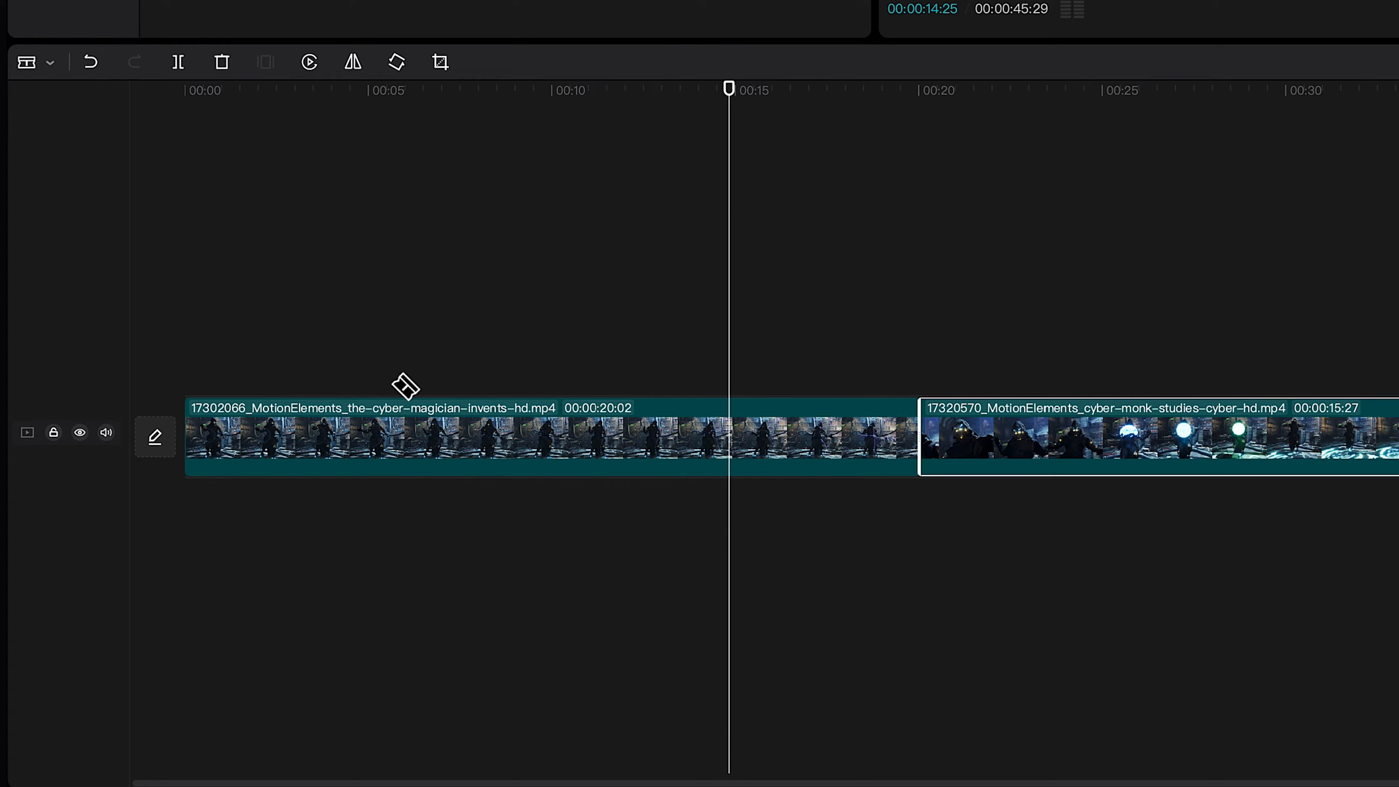
click(354, 432)
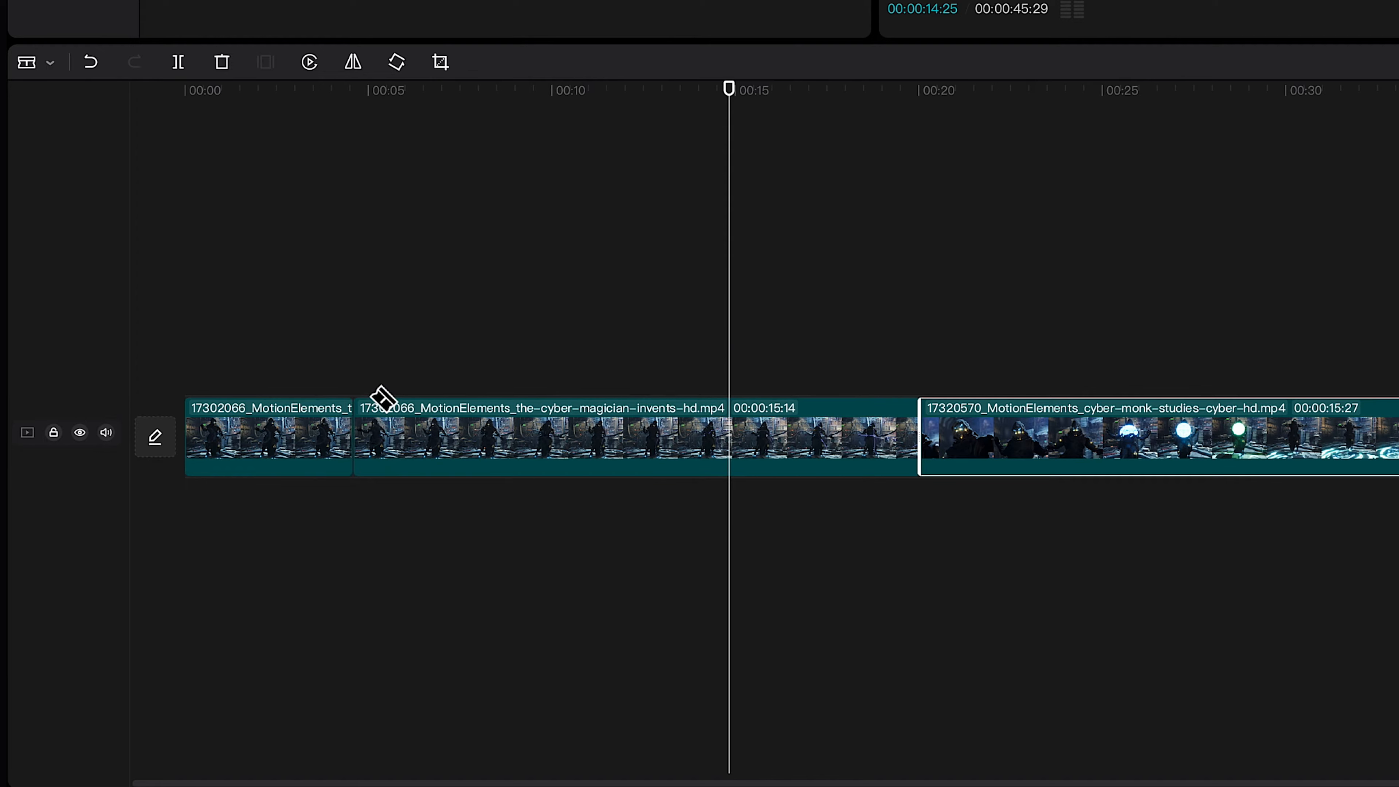
key(a)
click(316, 411)
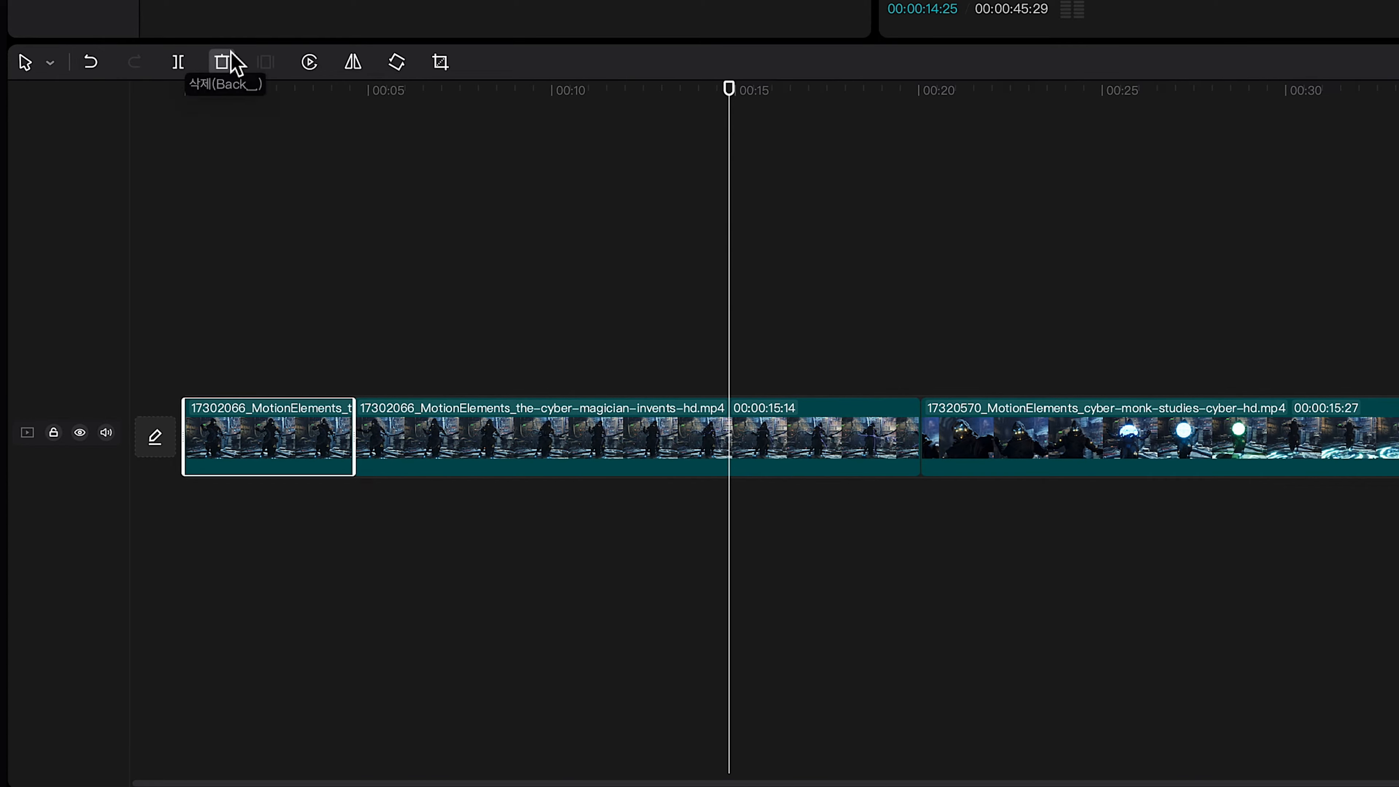
click(222, 62)
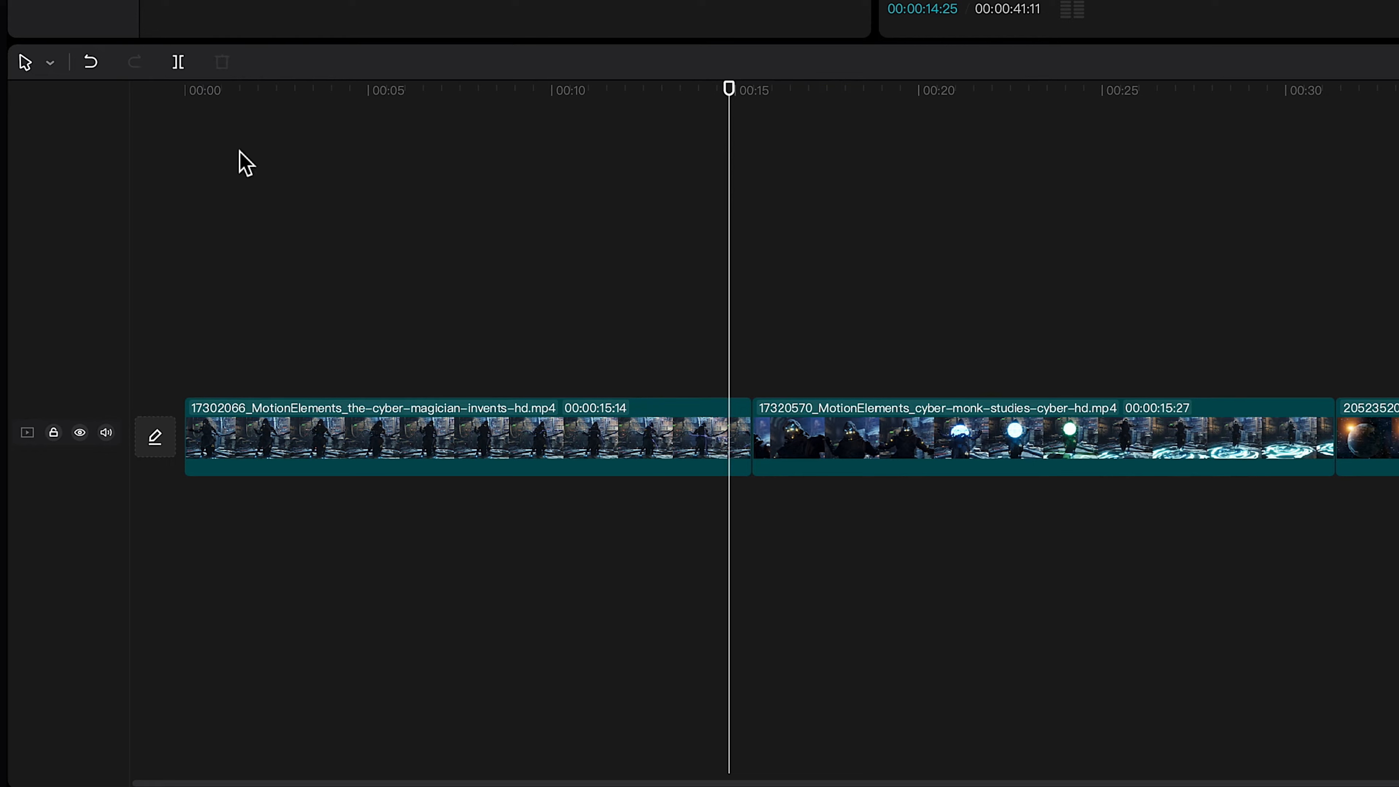
key(ctrl+z)
key(ctrl+z)
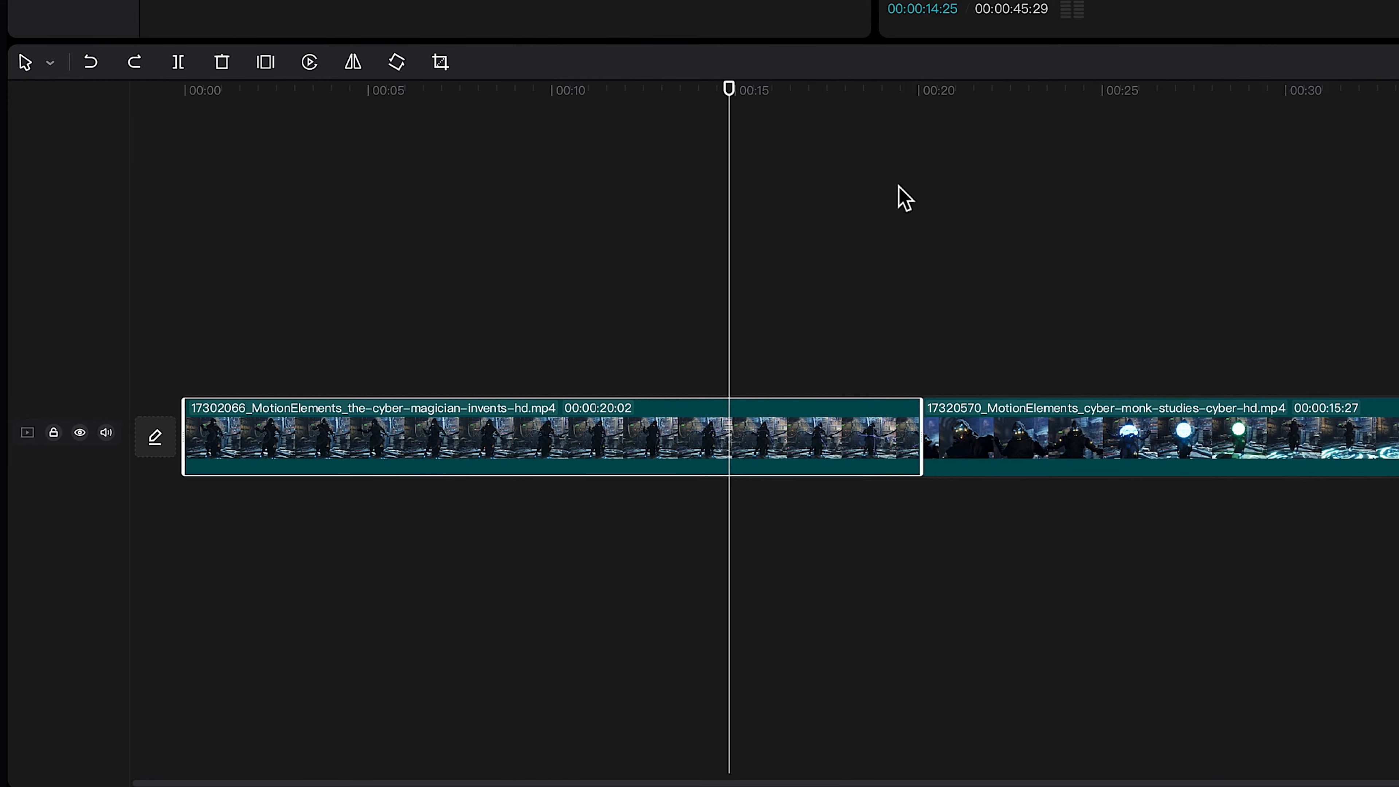
Select the cyber-monk clip together with the clip before it, and move both behind the climate-change clip.
click(49, 63)
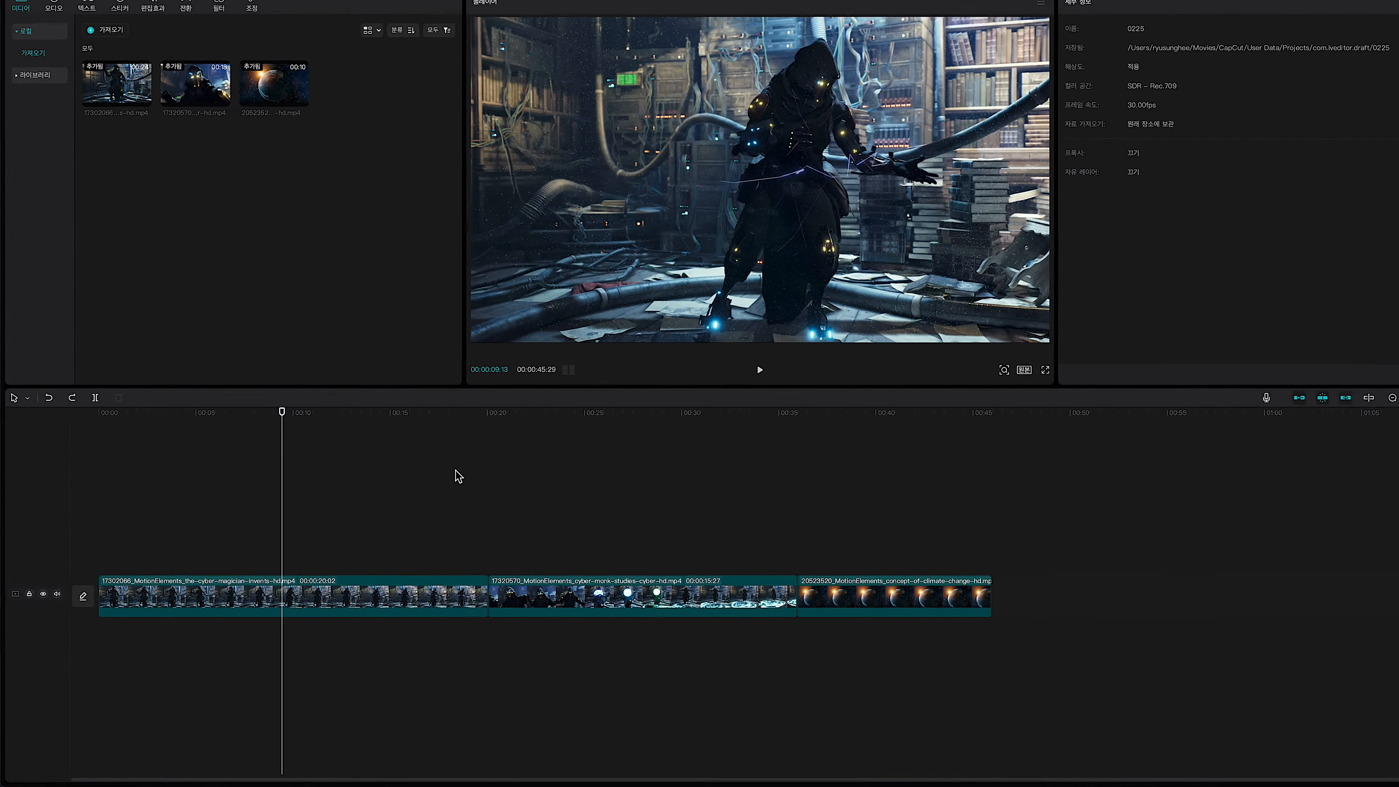
click(439, 585)
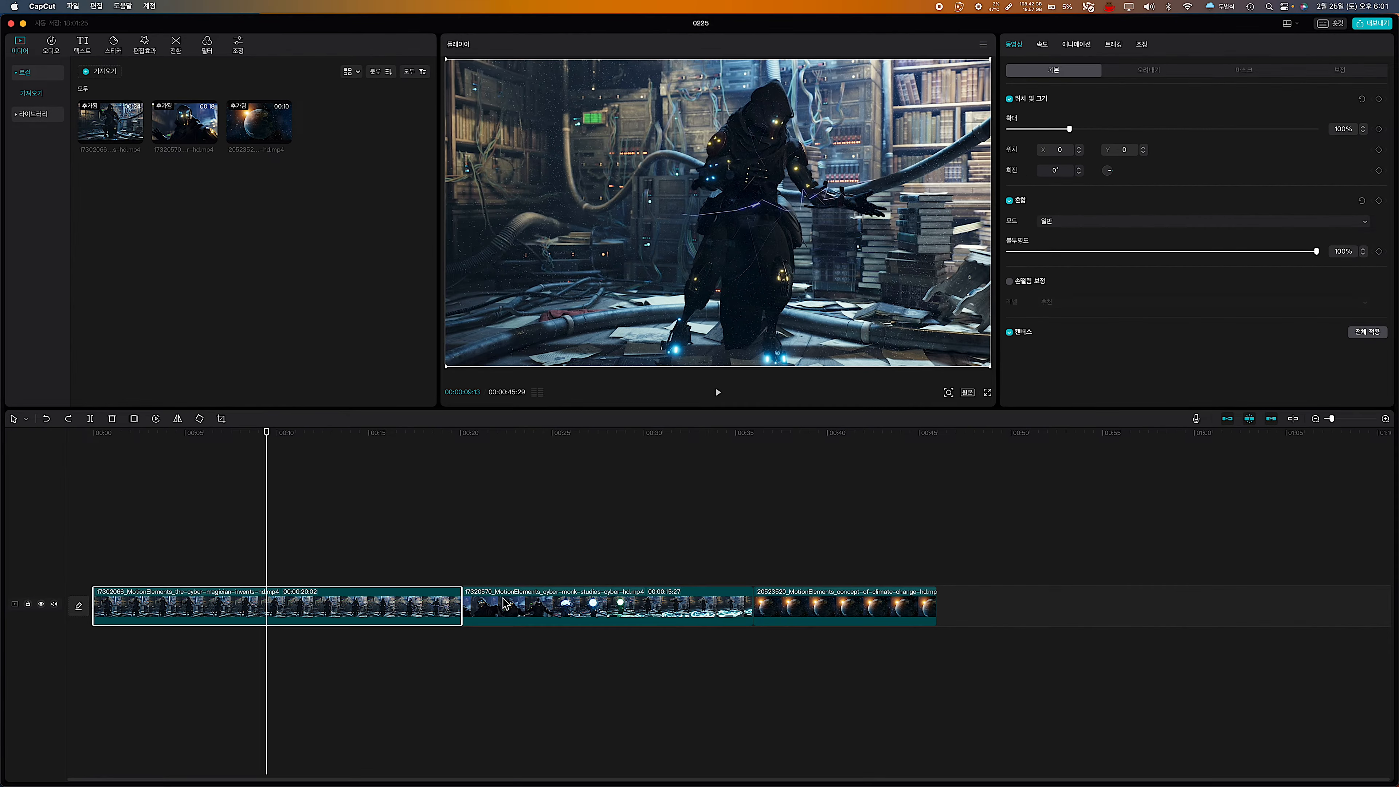
click(533, 588)
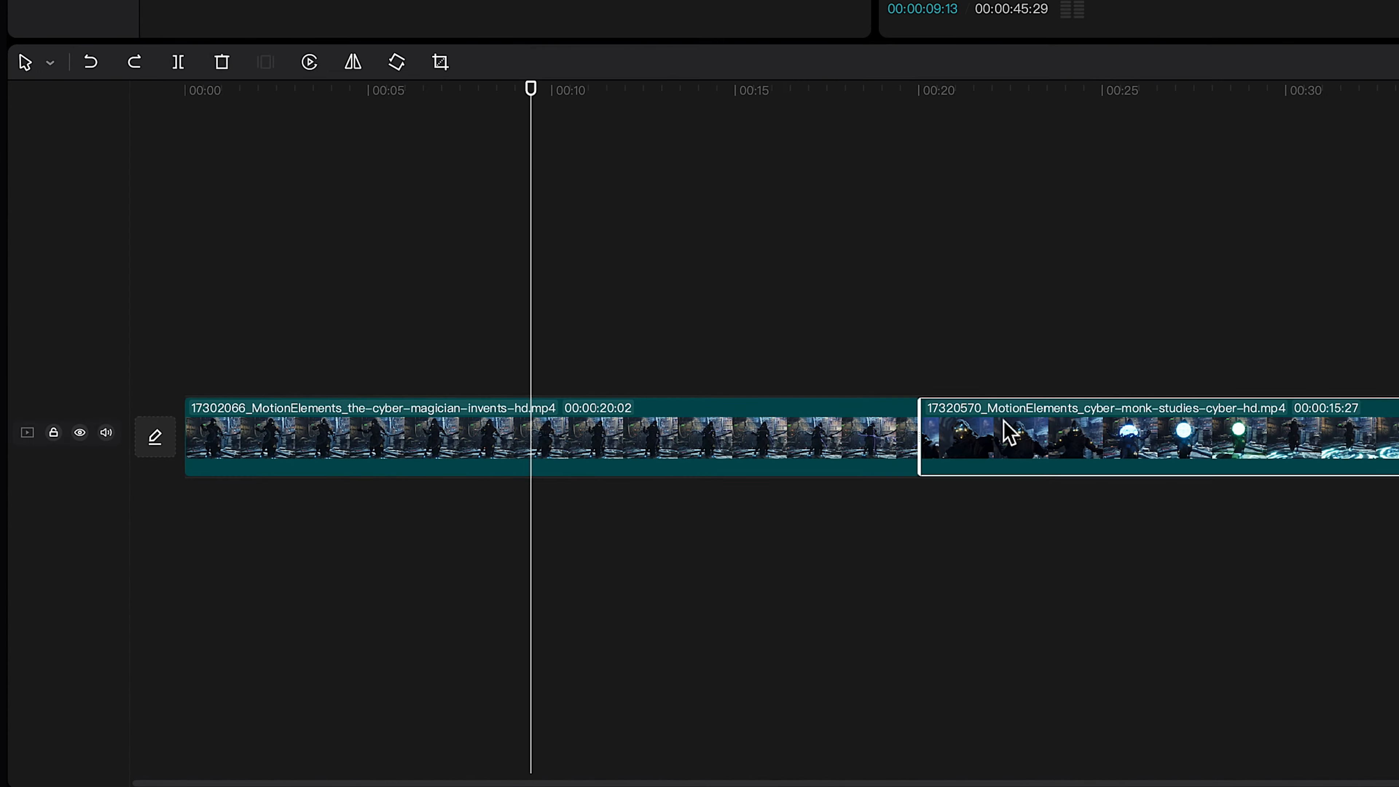
key(b)
click(989, 417)
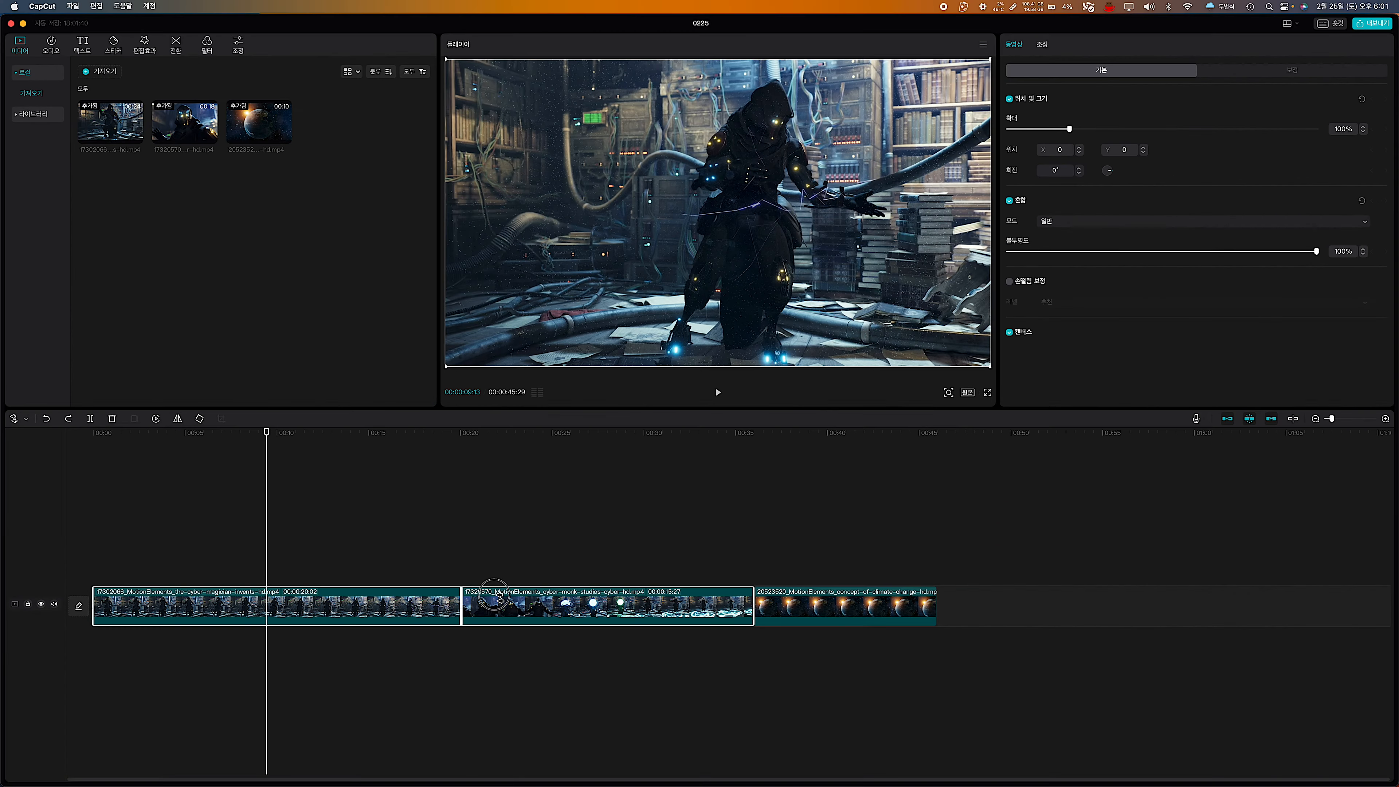
drag(499, 598, 623, 600)
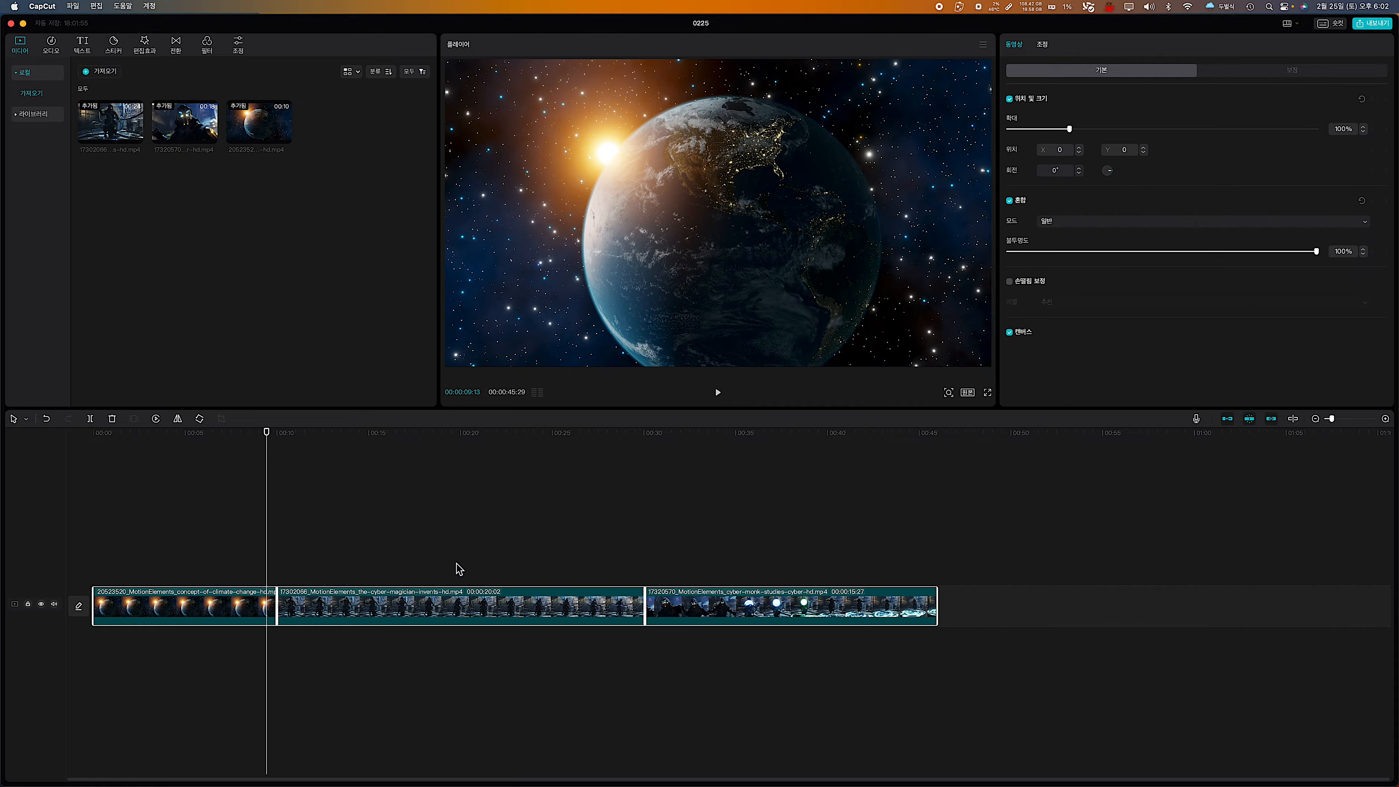
Move the playhead to 00:00:19:22 and select the cyber-magician clip together with everything after it.
click(456, 602)
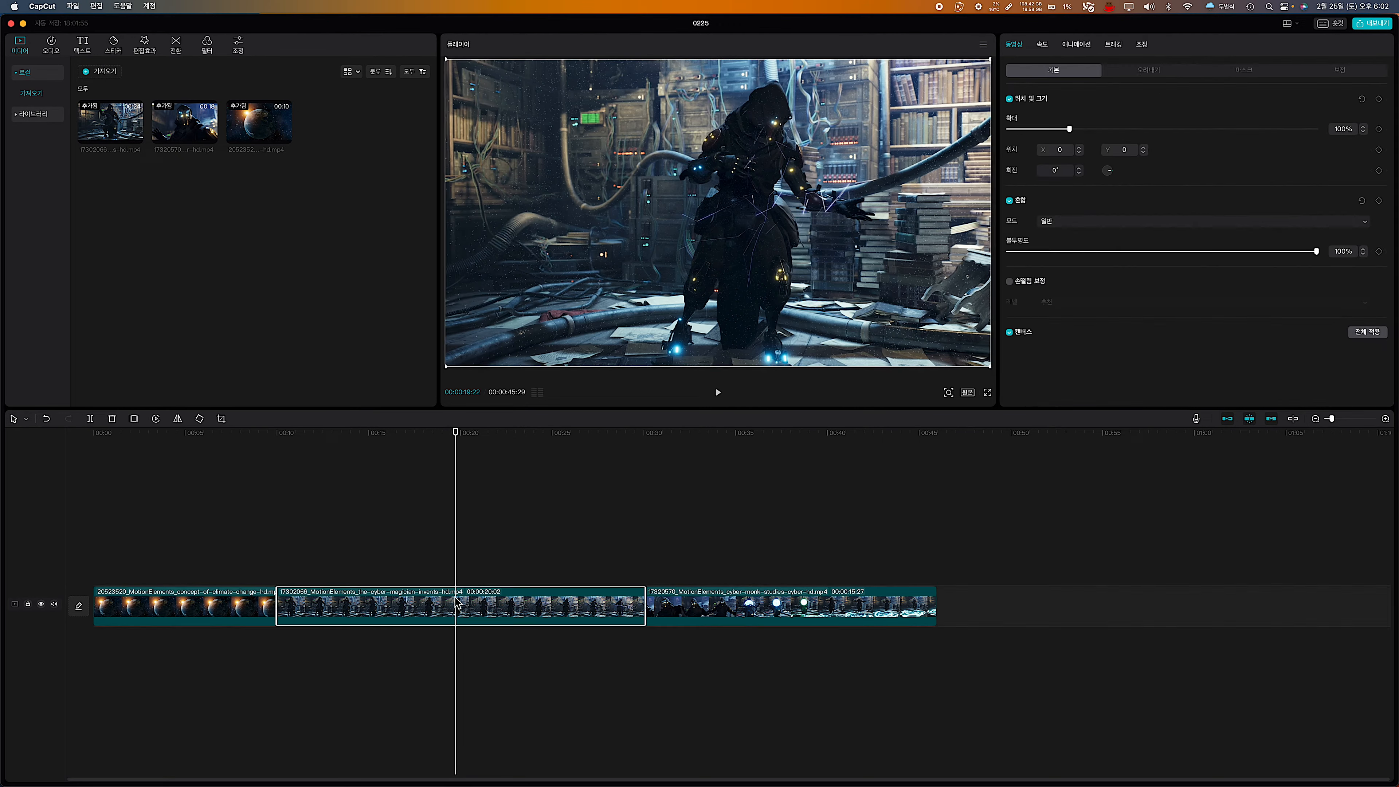
key(])
click(501, 599)
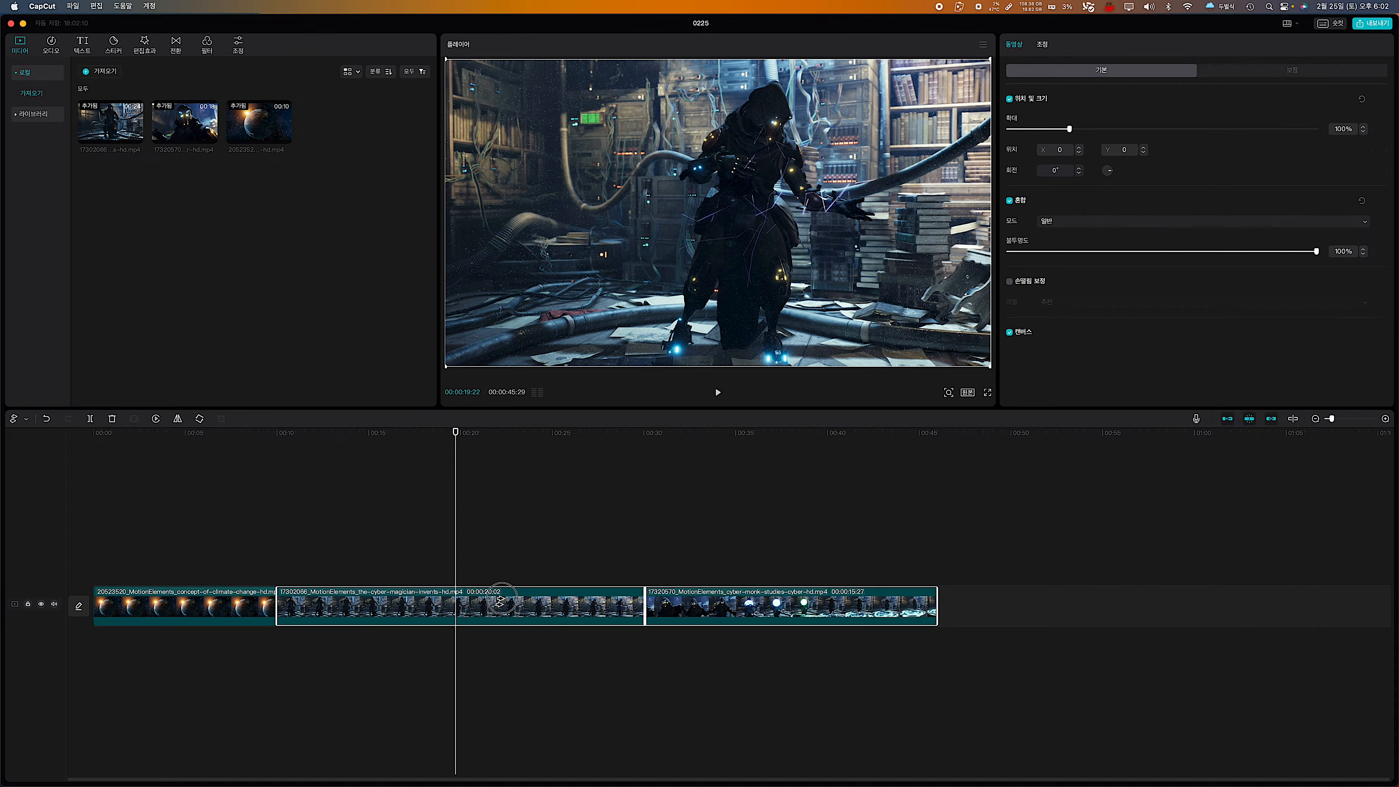
drag(499, 601, 445, 606)
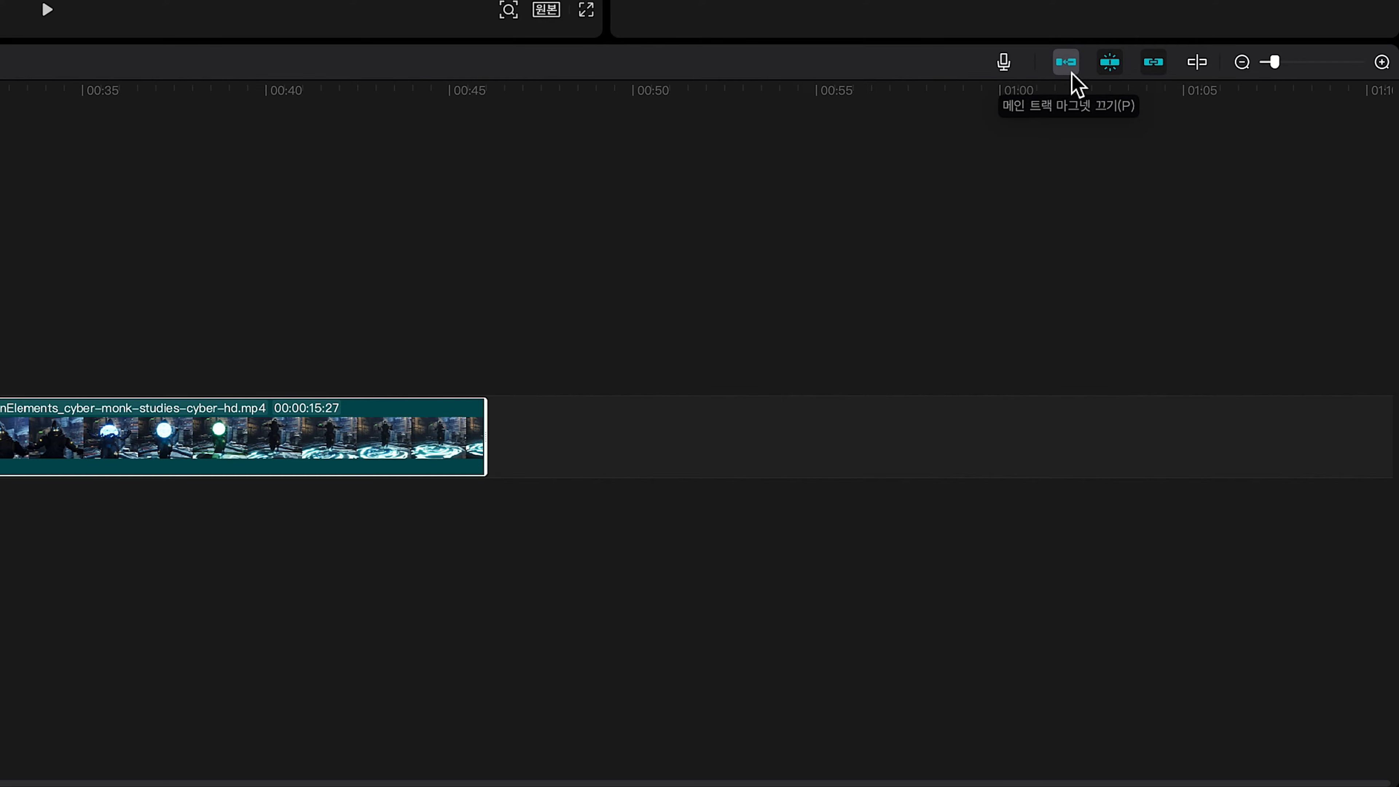
Try shifting the two selected clips to leave a gap with the main track magnet off, undo the move, and re-enable the magnet.
click(1066, 62)
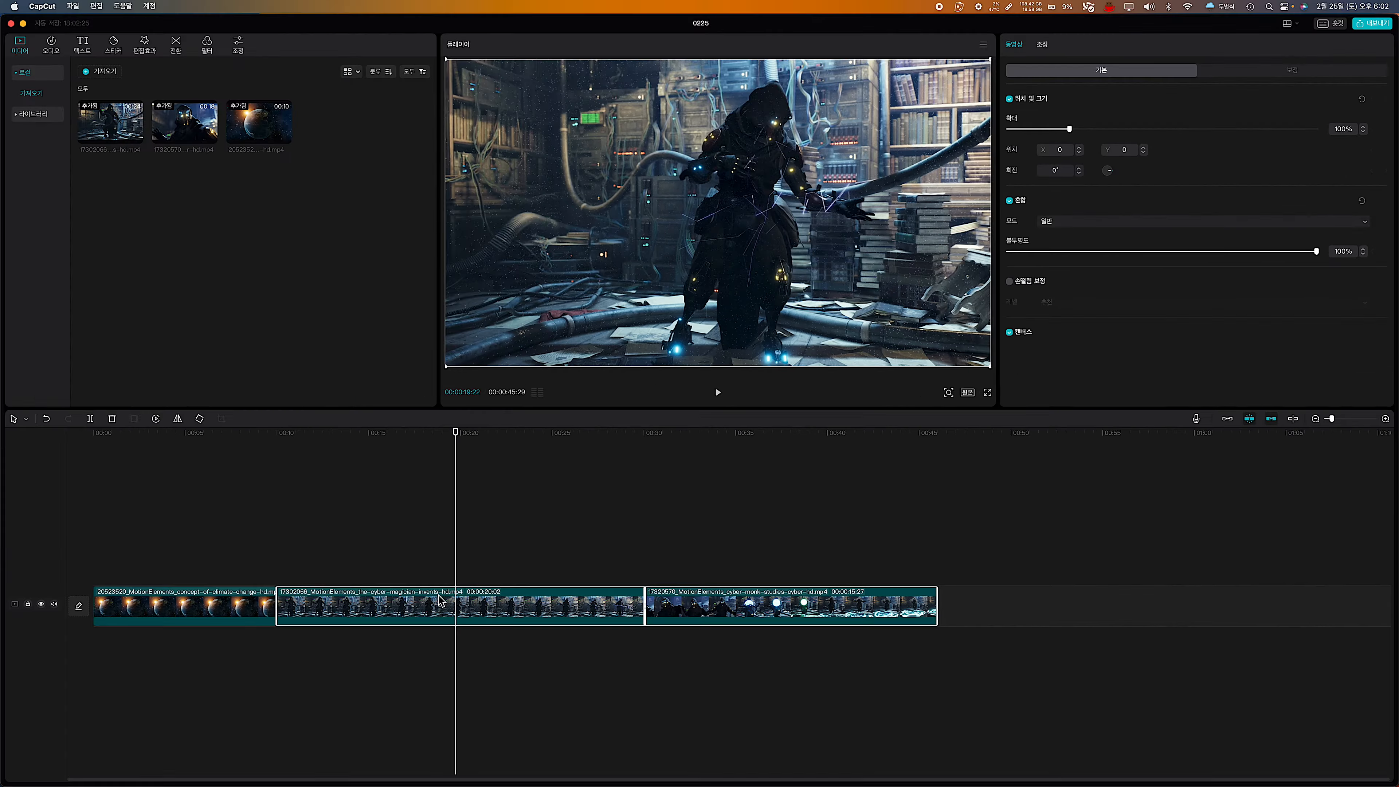
drag(421, 605, 521, 607)
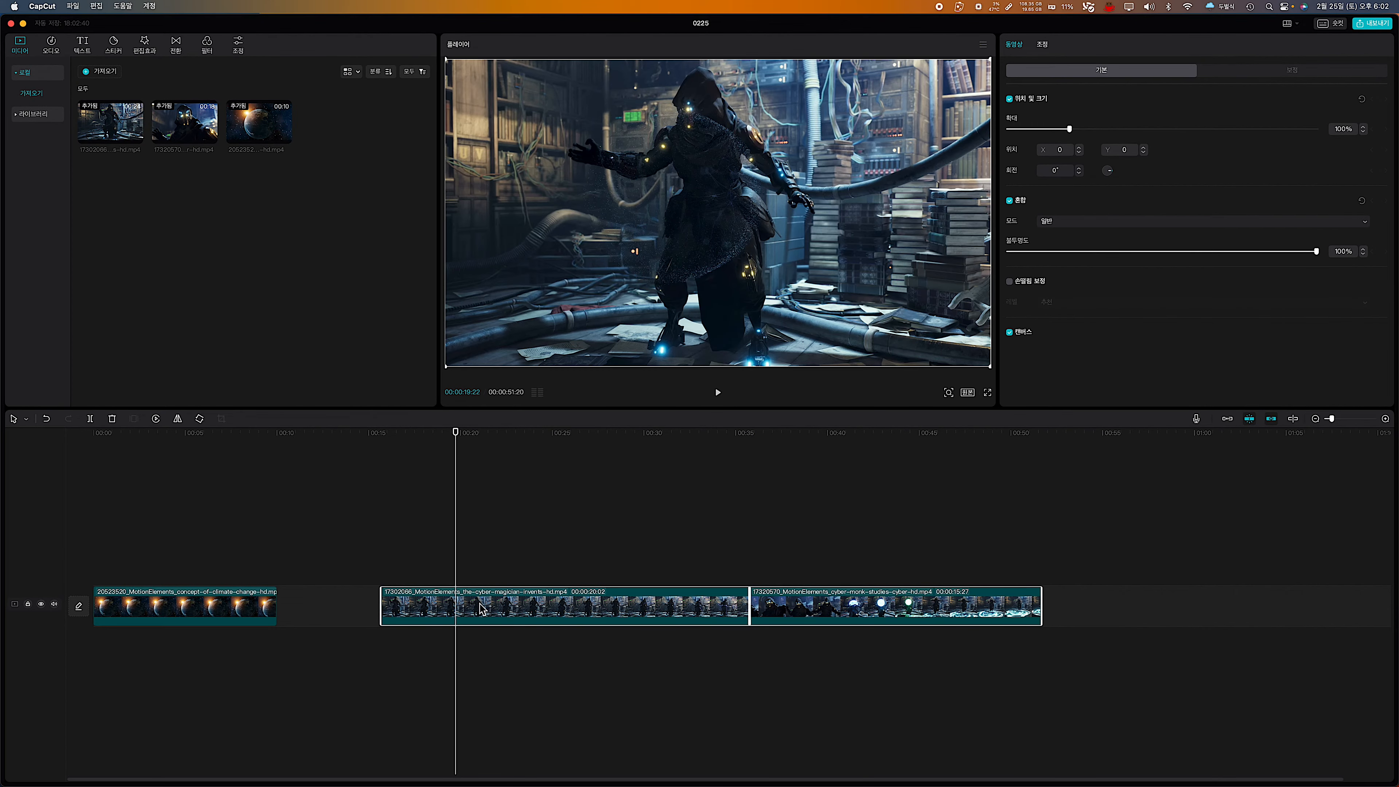
key(super+z)
click(1229, 419)
drag(433, 601, 405, 616)
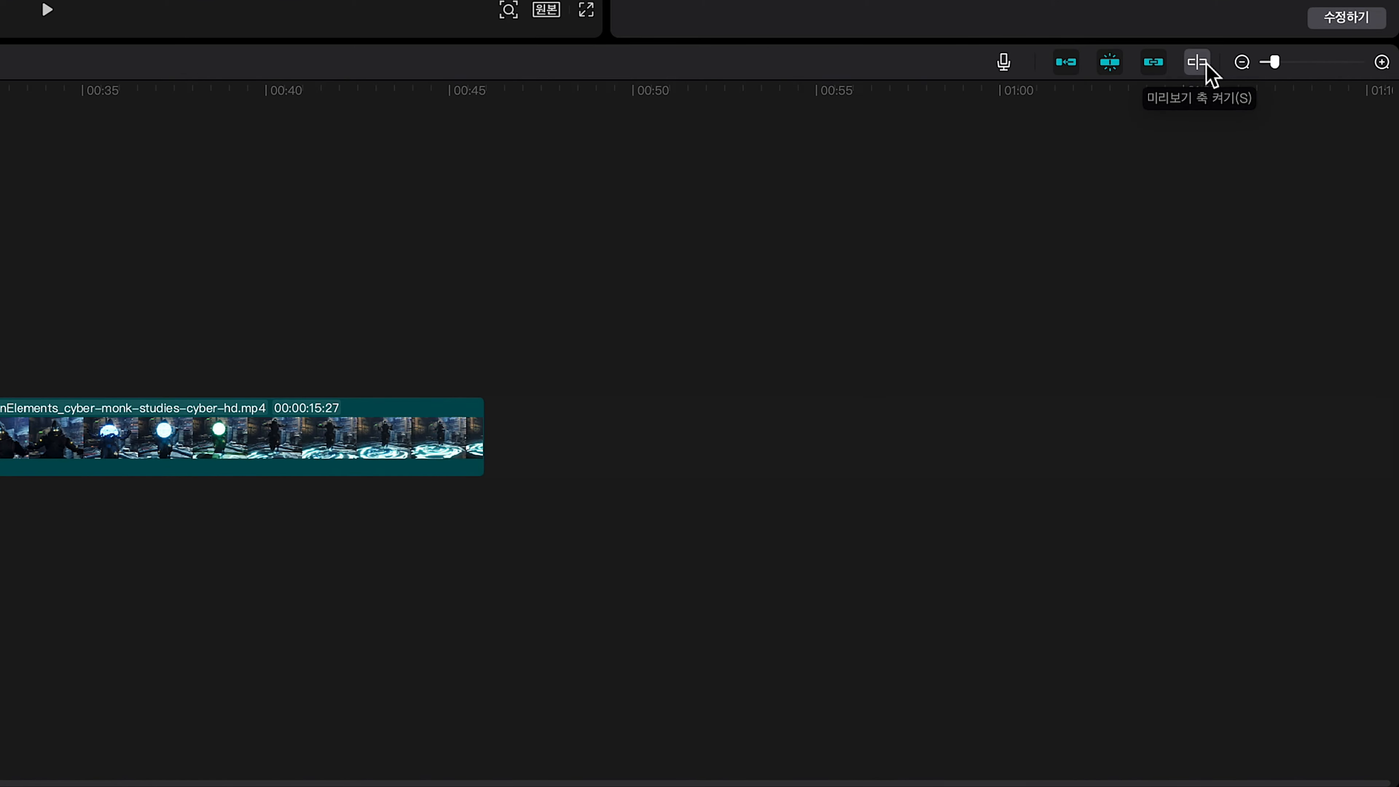
Turn on the preview axis, move the playhead into the climate-change clip, and play it briefly.
click(1207, 68)
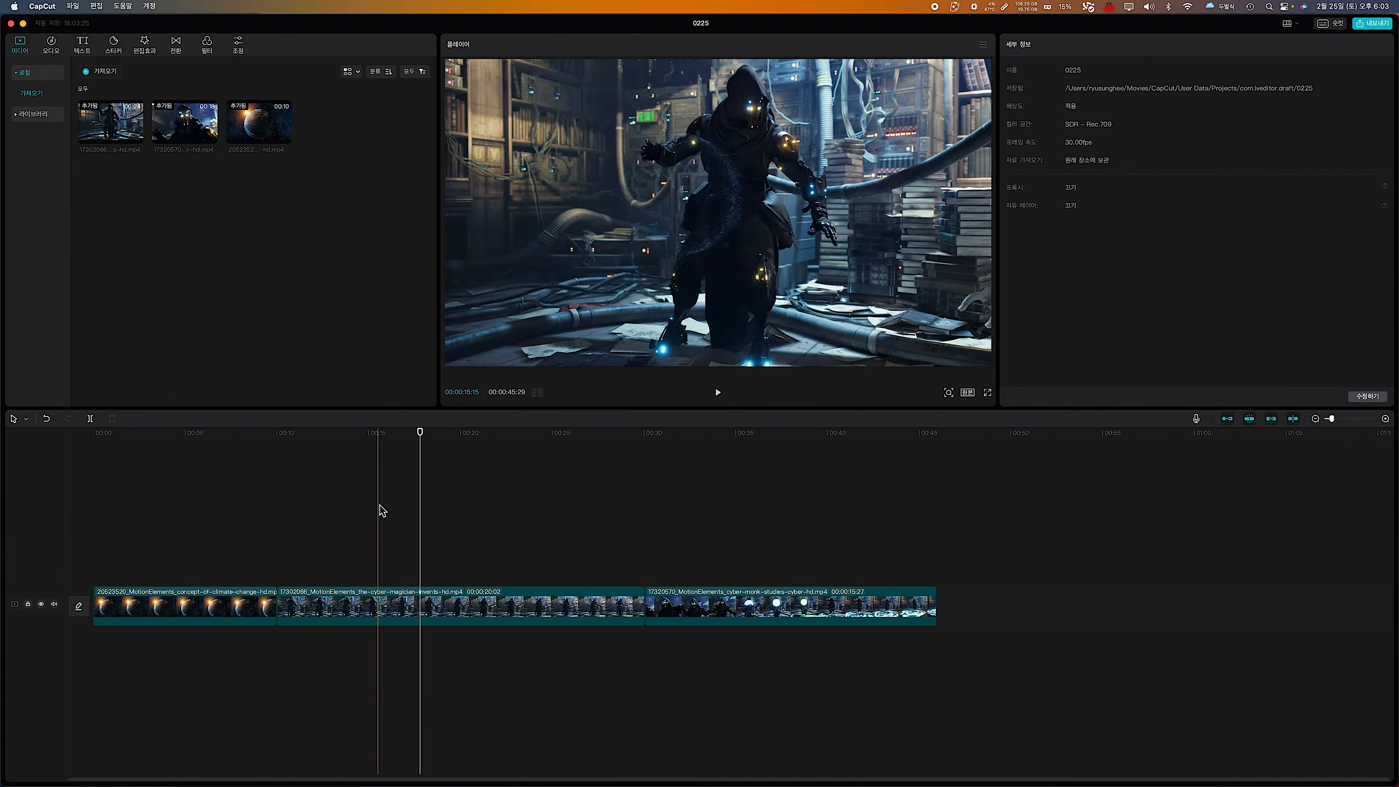
click(191, 506)
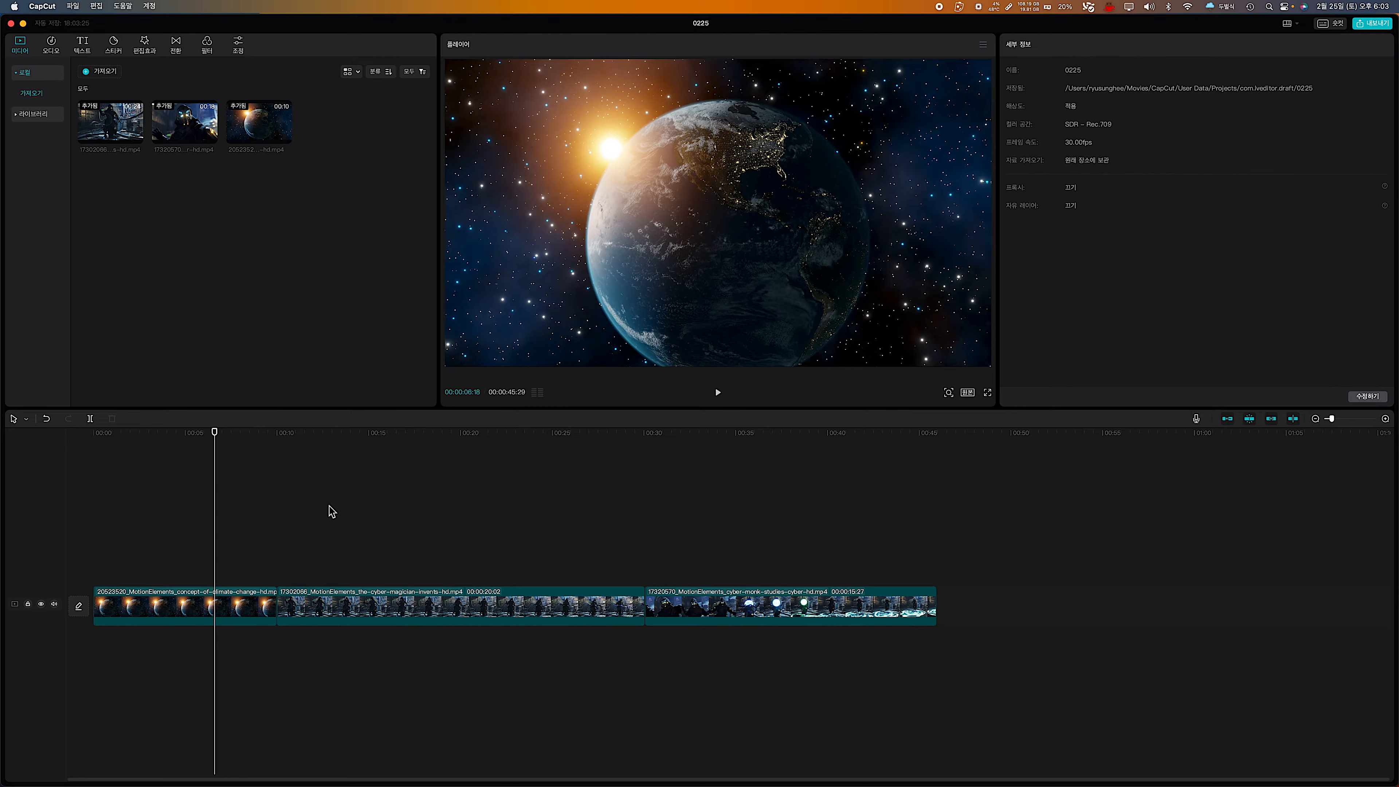
key(space)
key(space)
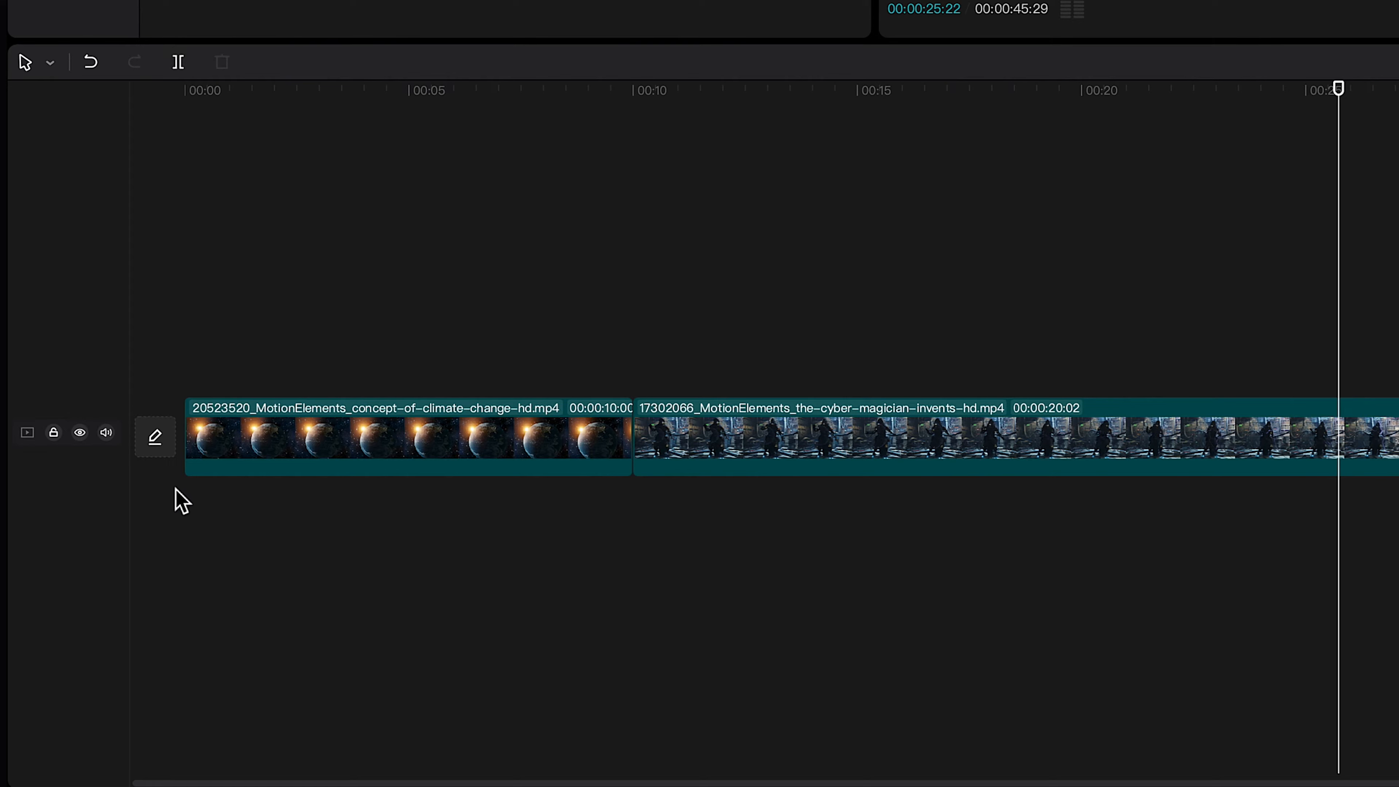
Try the main track's lock, hide and mute controls, switching each one on and off again.
click(54, 436)
click(54, 435)
click(79, 435)
click(80, 433)
click(105, 433)
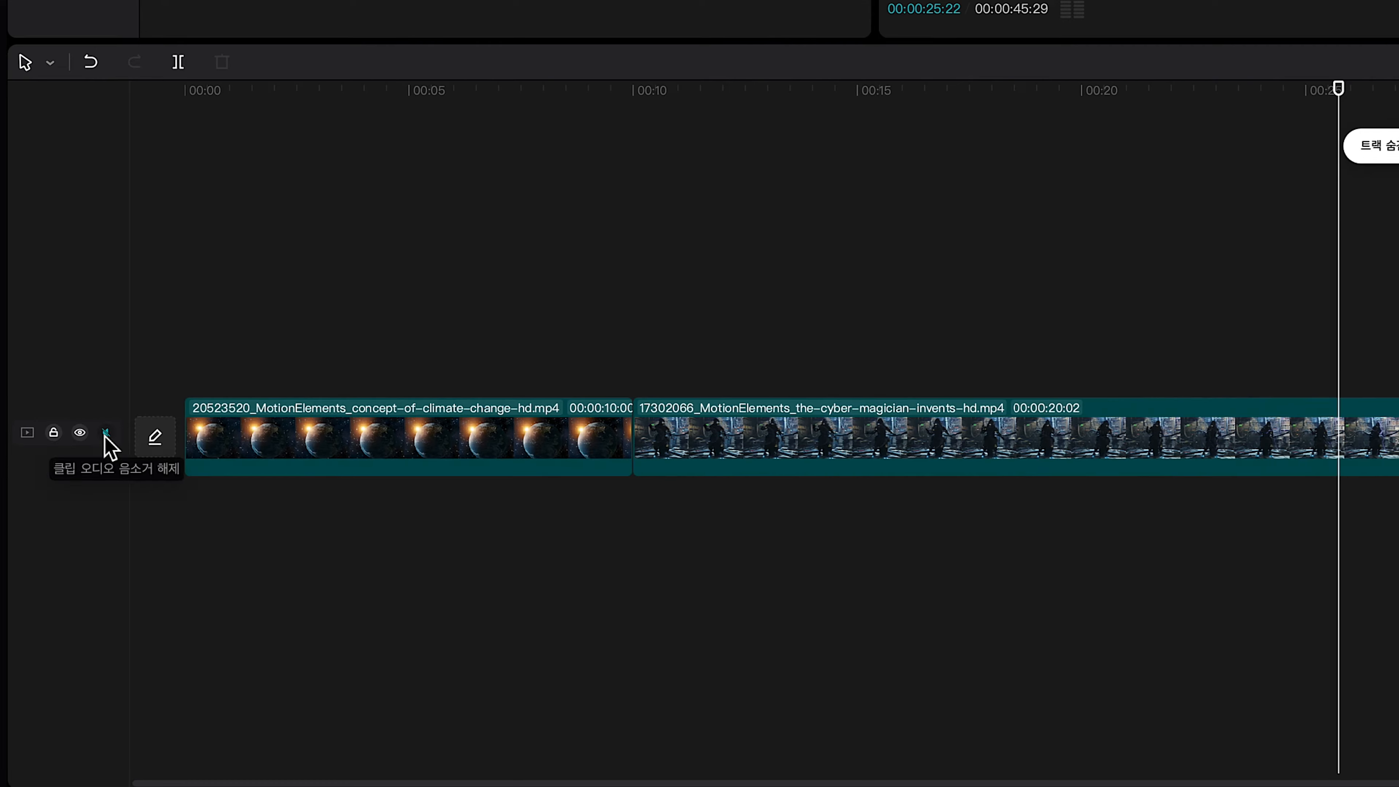
click(107, 433)
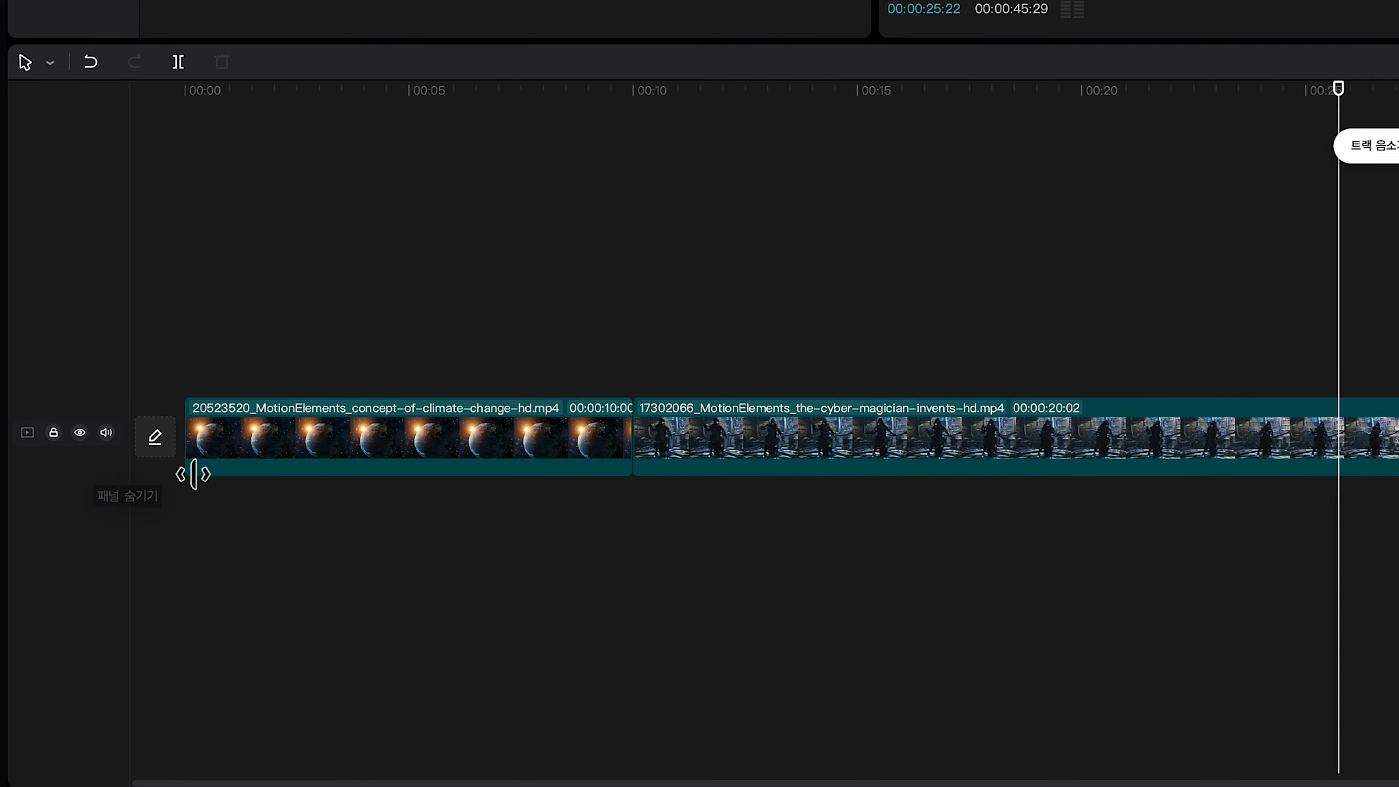
Choose a cyber-magician frame from the video as the cover after checking the local image option, and open it for editing.
click(164, 446)
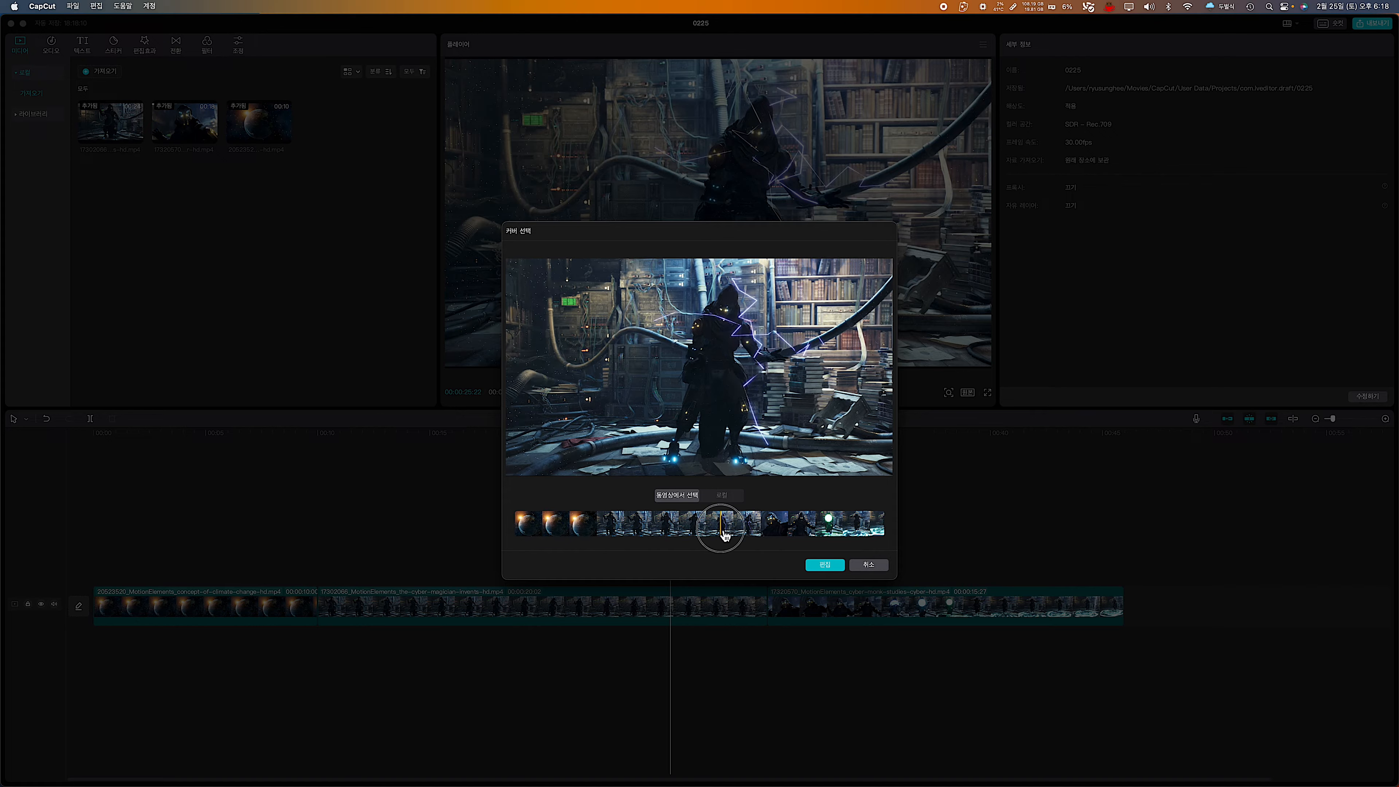
click(719, 498)
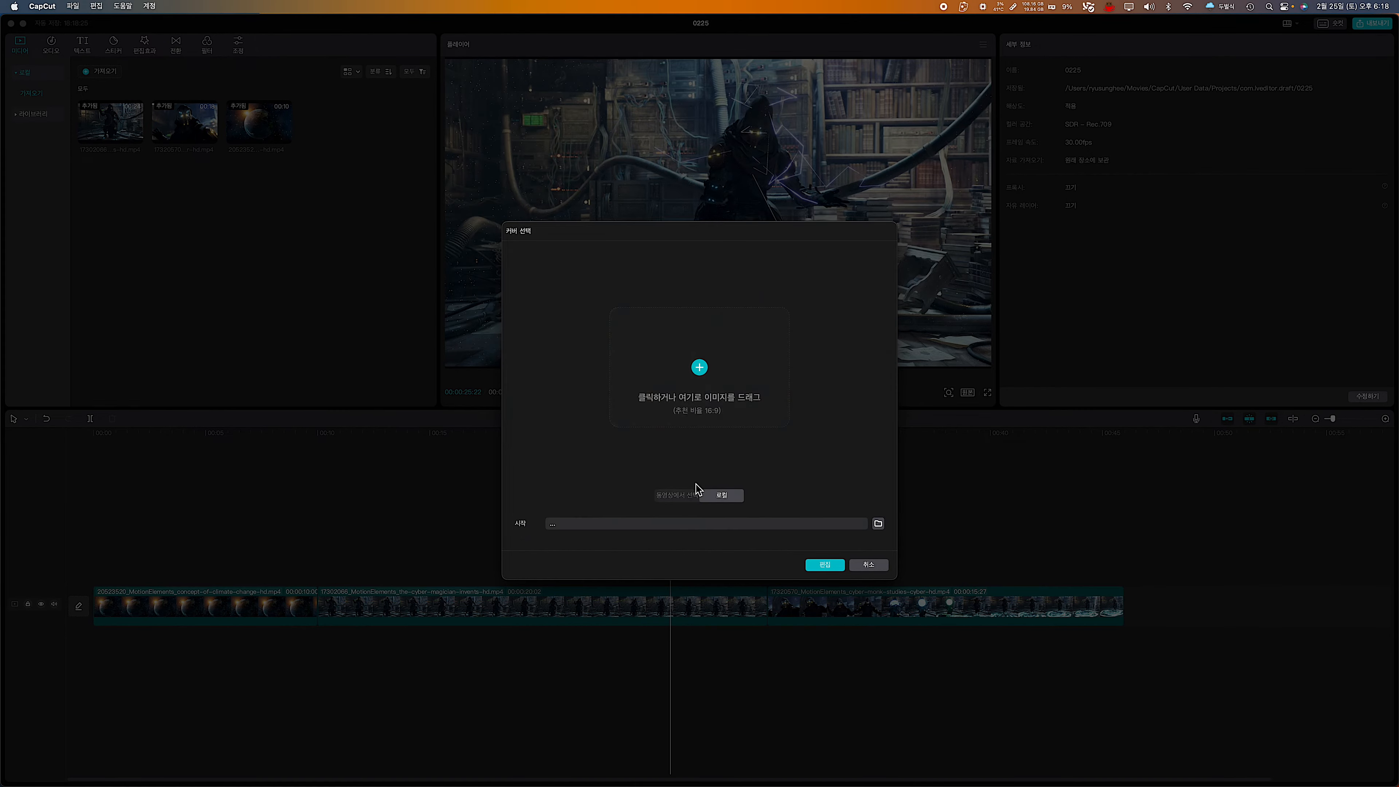
click(677, 496)
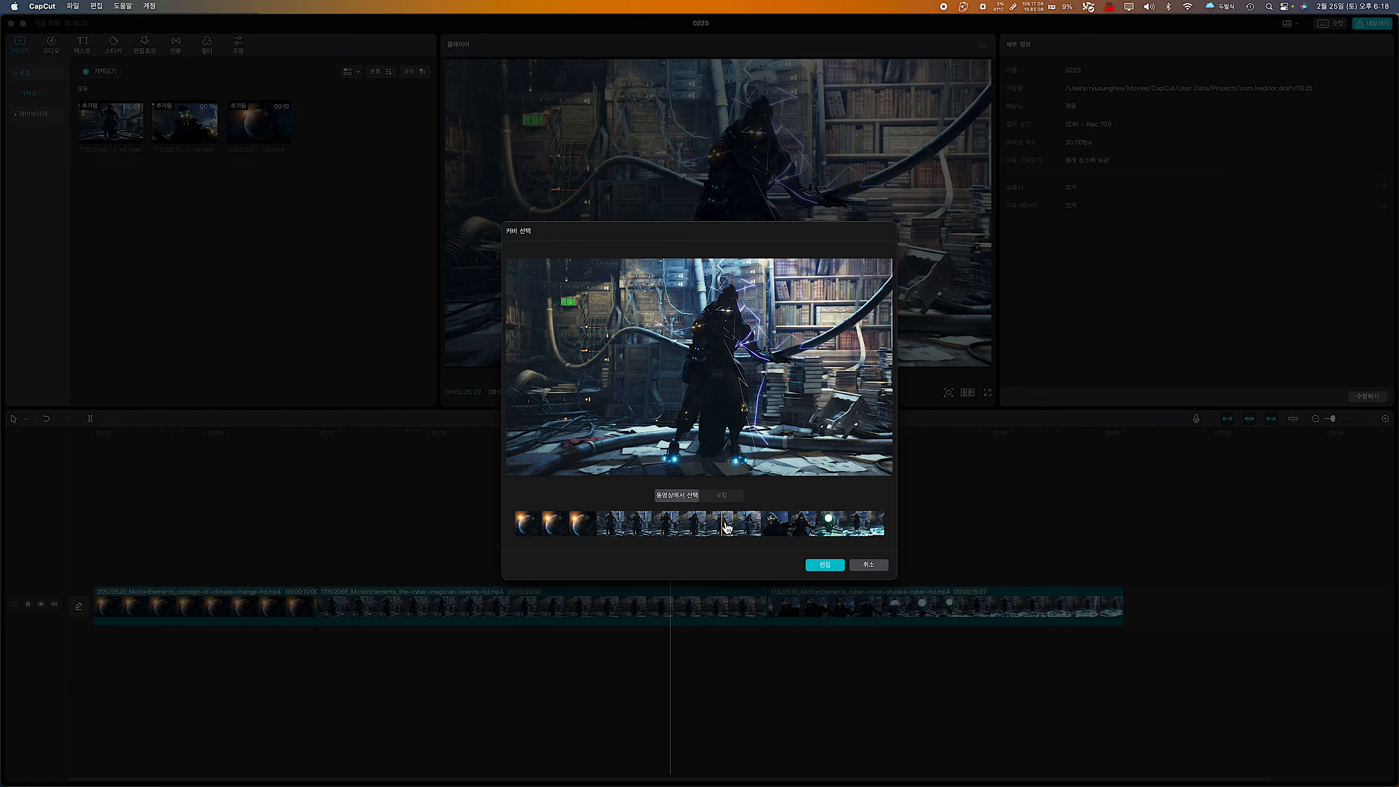
click(825, 565)
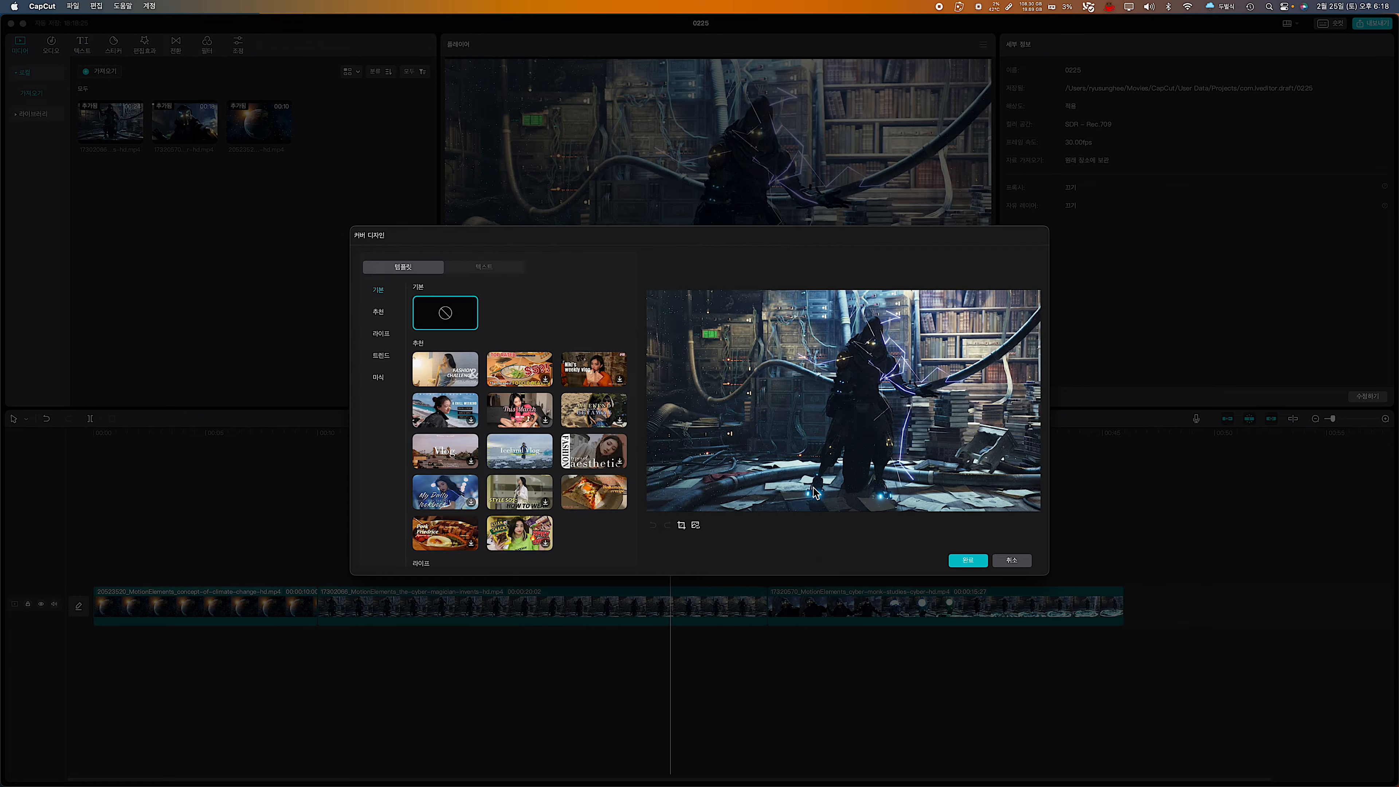
Apply the "Iceland Vlog" template to the cover, check the text options, and finish the cover design.
click(516, 457)
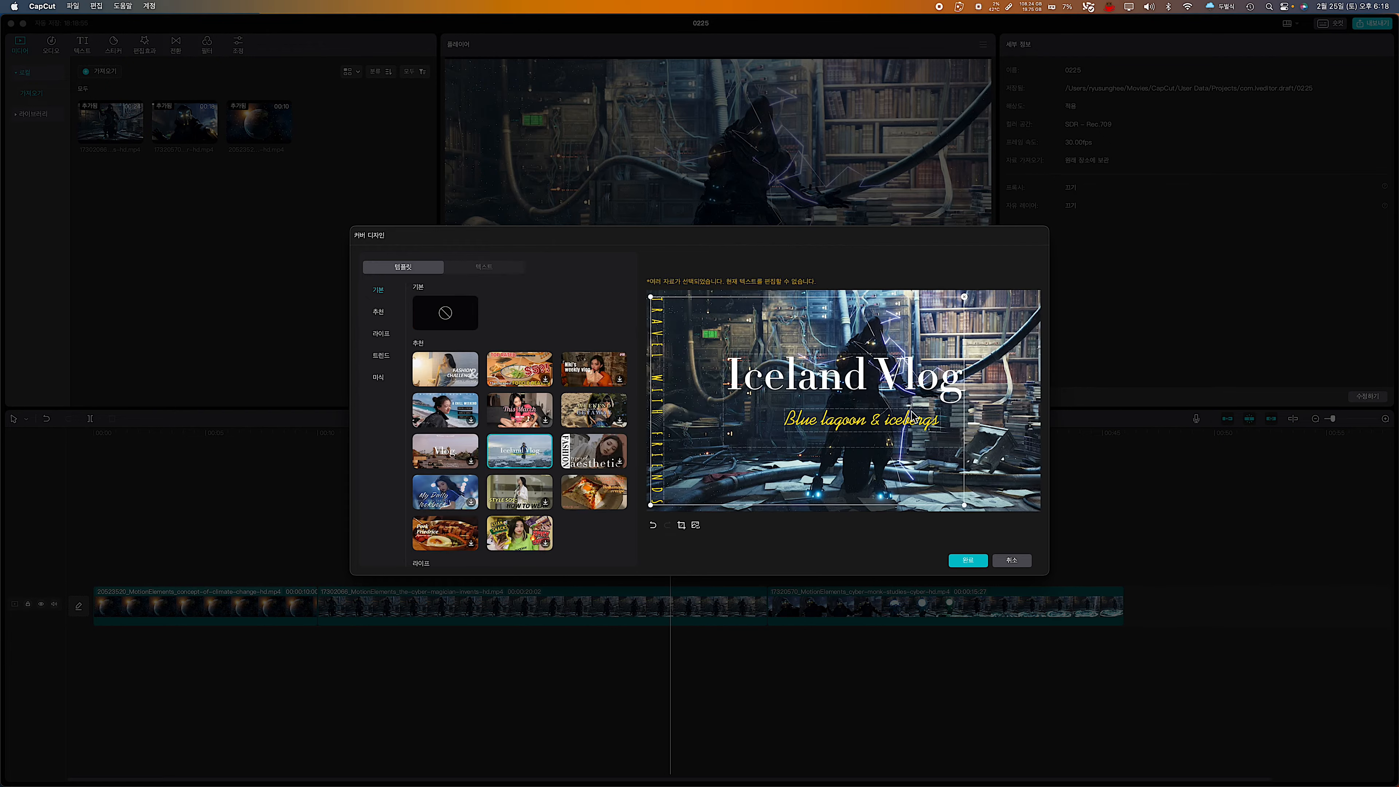
click(769, 388)
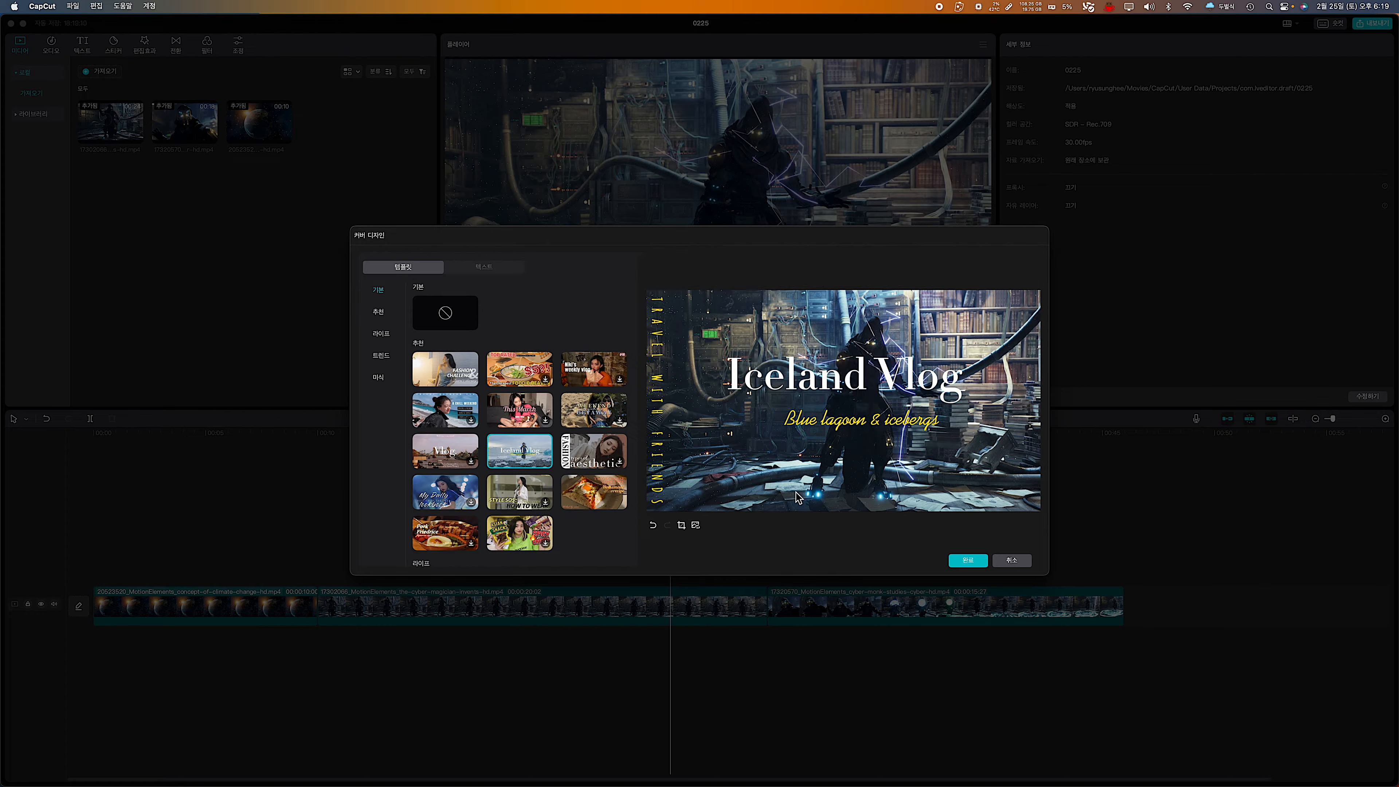
click(475, 270)
click(402, 267)
click(968, 560)
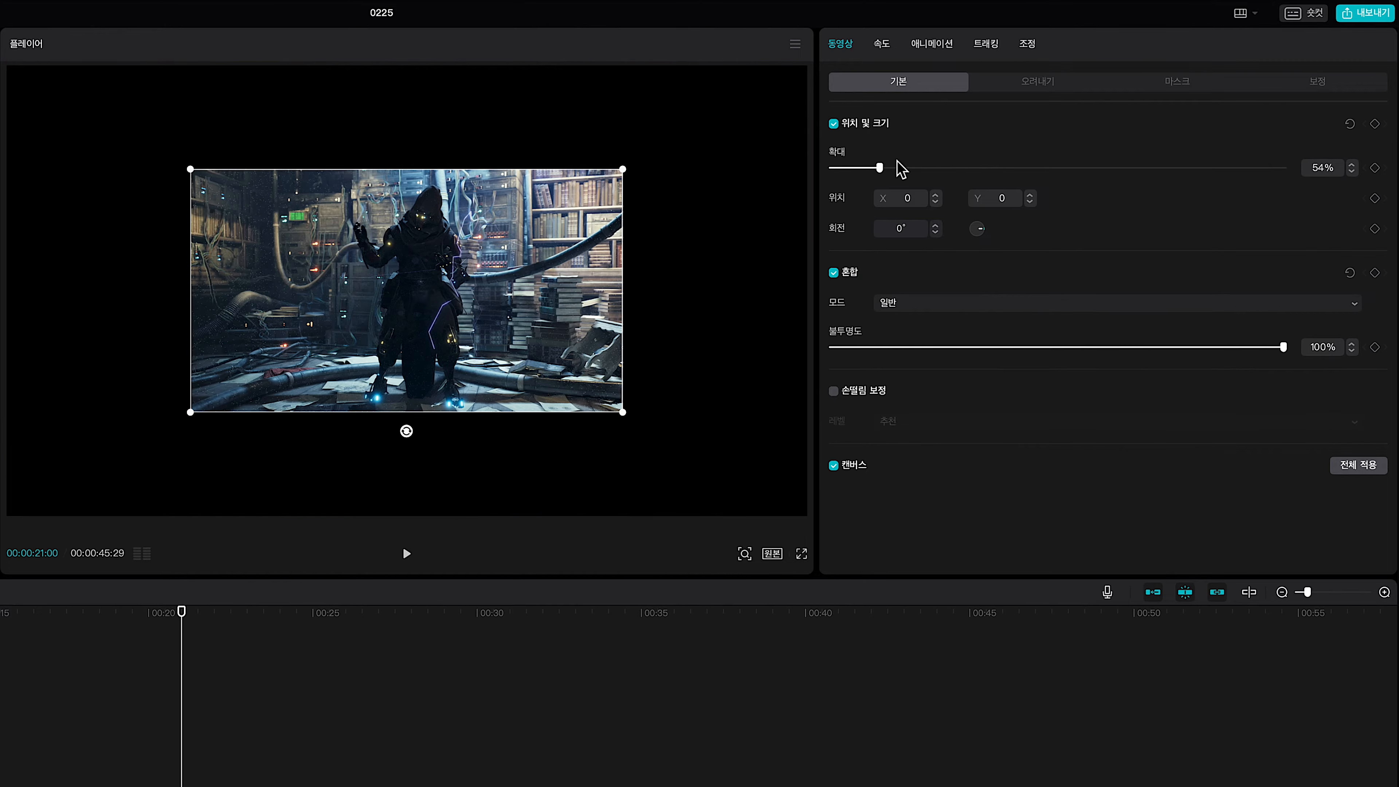
Try scaling the cyber-magician clip to 70%, repositioning it and rotating it, and reset its position and size.
mouse_move(898, 161)
mouse_down()
mouse_move(1004, 170)
mouse_move(900, 168)
mouse_up()
drag(103, 120, 106, 171)
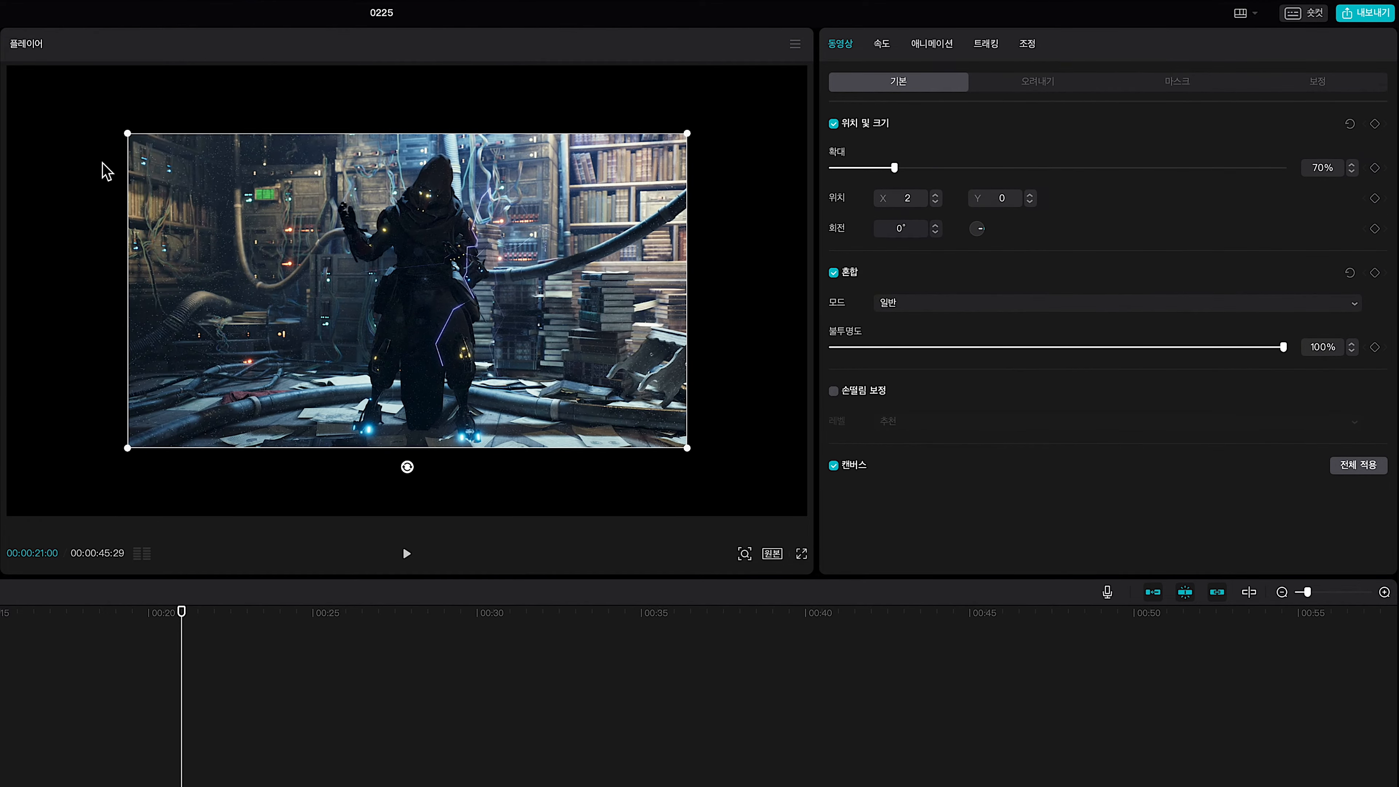
mouse_move(212, 234)
mouse_down()
mouse_move(334, 225)
mouse_move(175, 275)
mouse_move(270, 221)
mouse_move(223, 244)
mouse_move(257, 256)
mouse_move(202, 237)
mouse_move(213, 241)
mouse_up()
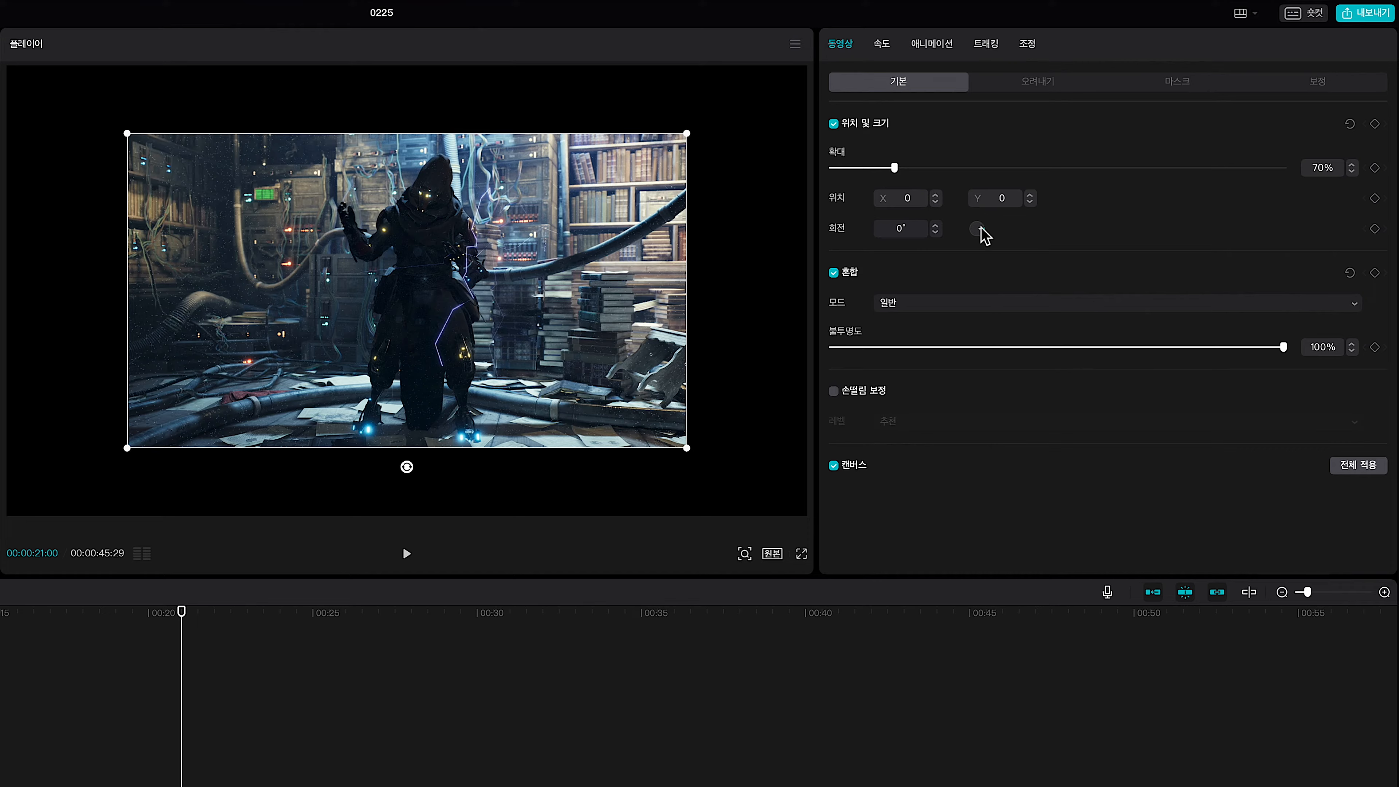
drag(981, 231, 984, 228)
mouse_move(404, 467)
mouse_down()
mouse_move(472, 462)
mouse_move(368, 469)
mouse_move(437, 468)
mouse_move(416, 468)
mouse_up()
click(1349, 124)
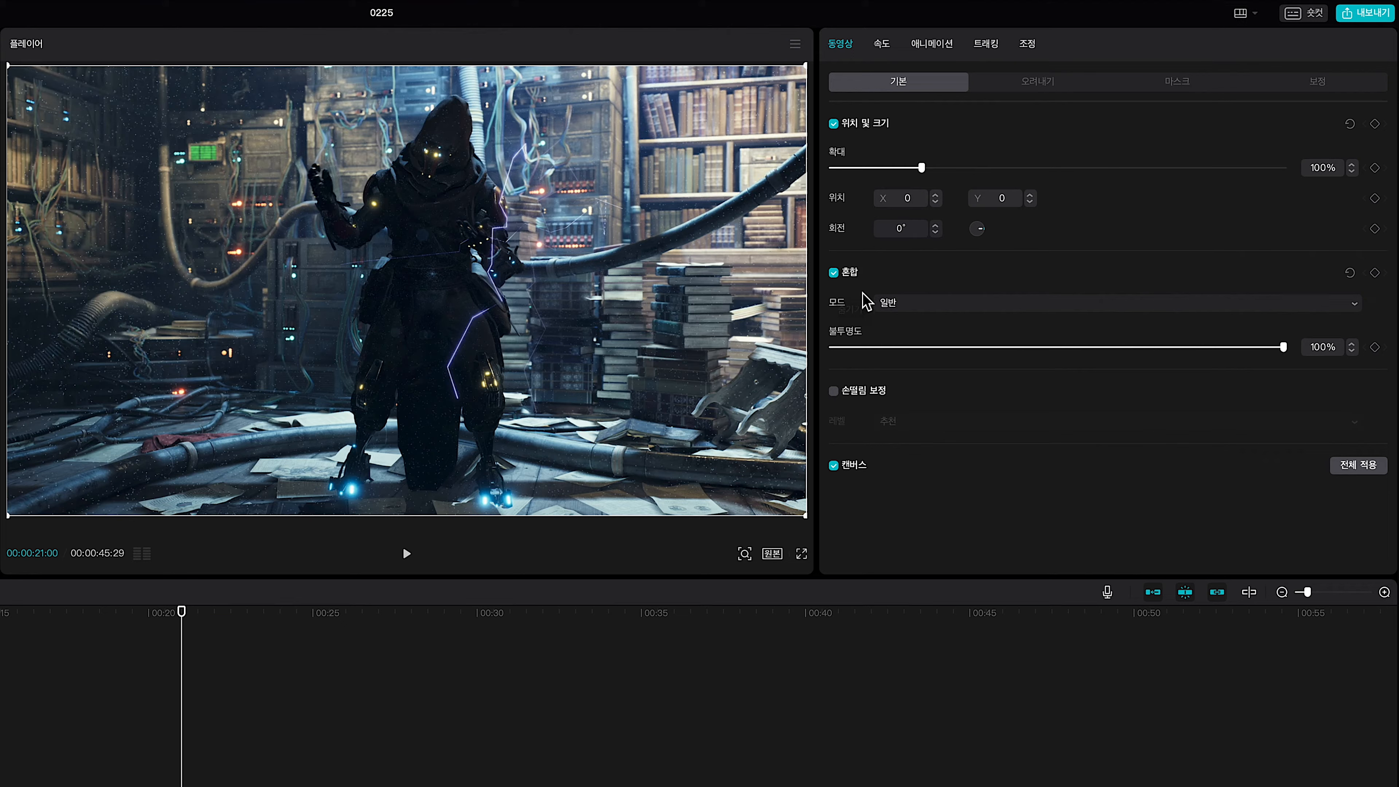
Check the clip's available blend modes without changing the mode, and collapse the Blend settings.
click(1354, 307)
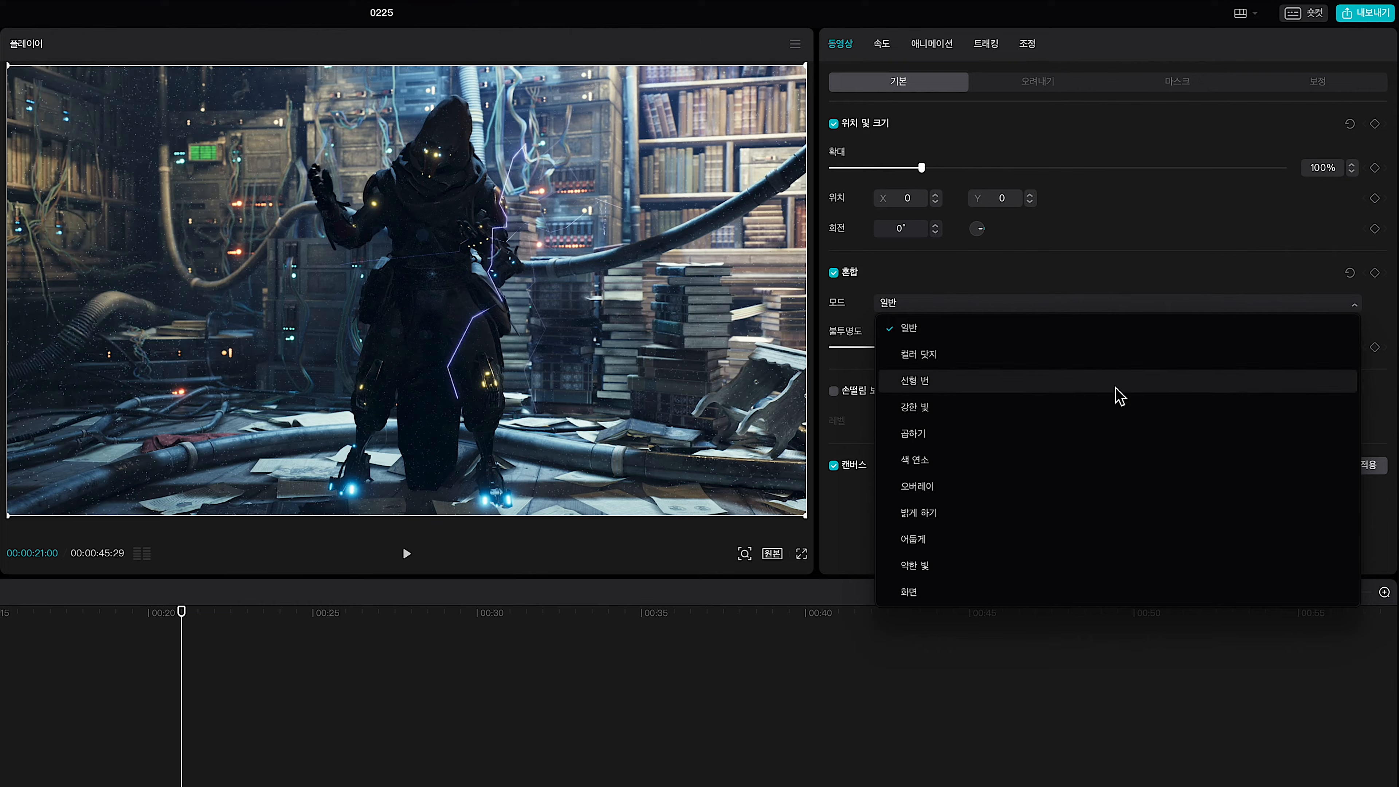
click(994, 287)
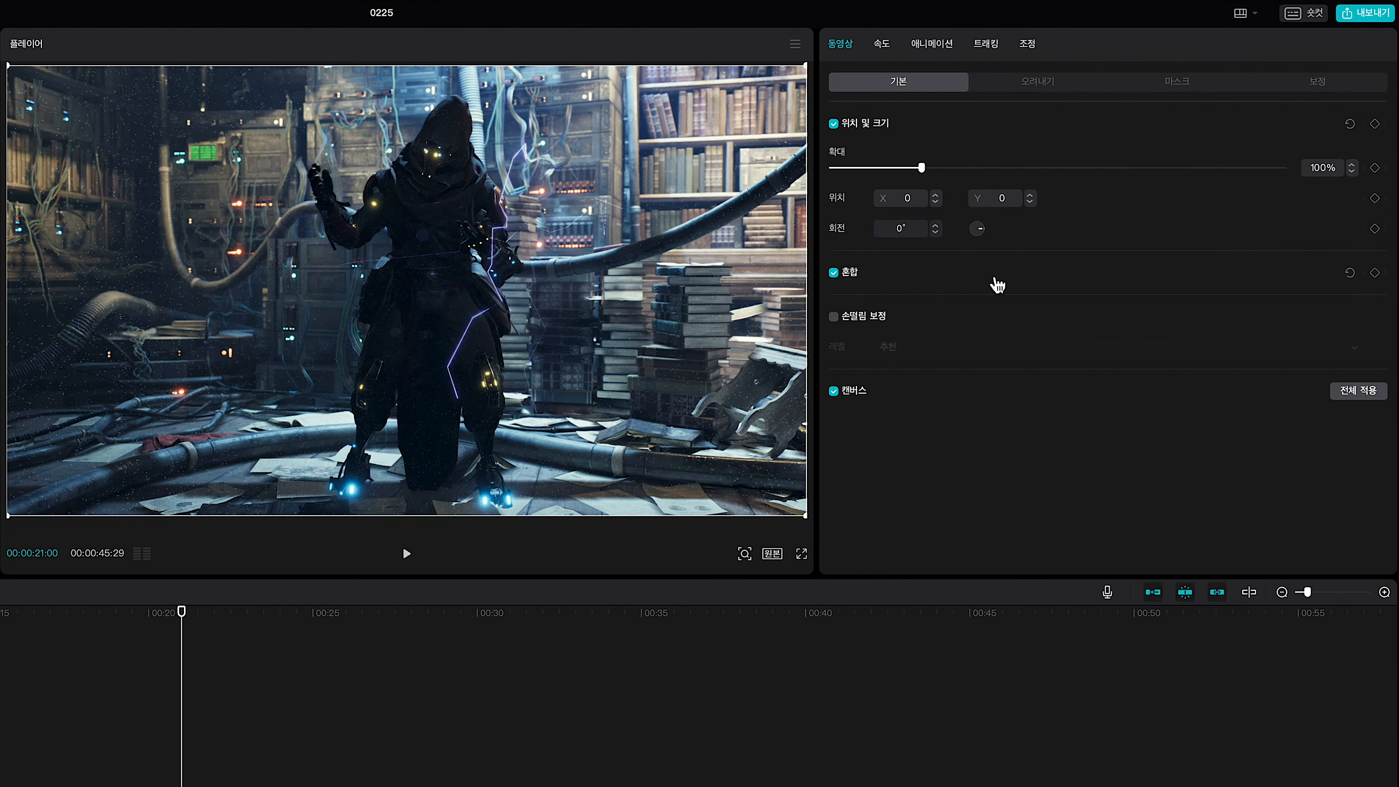
Turn on stabilization for the cyber-magician clip and check the available levels, keeping Recommended.
mouse_move(1284, 348)
mouse_down()
mouse_move(937, 347)
mouse_move(1287, 352)
mouse_up()
click(834, 392)
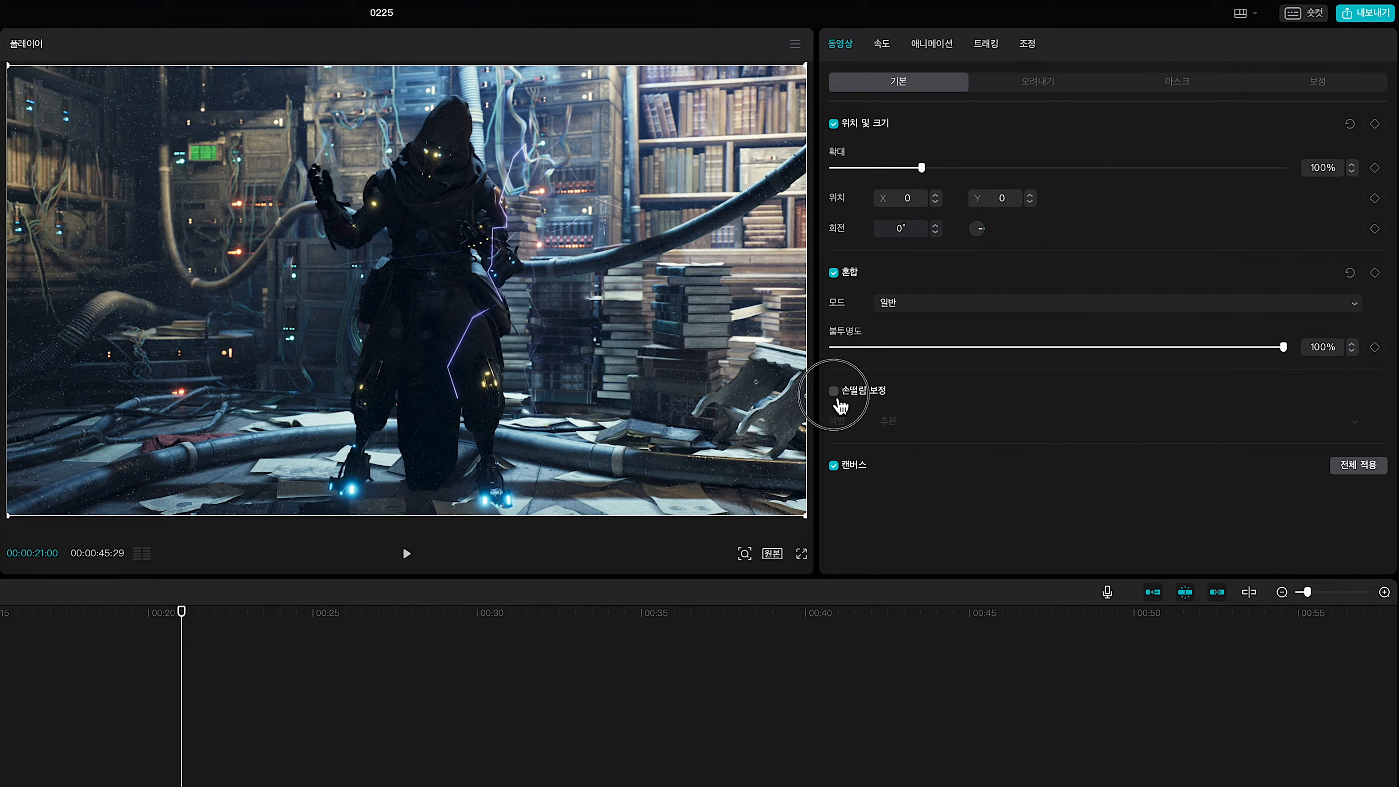
click(1356, 425)
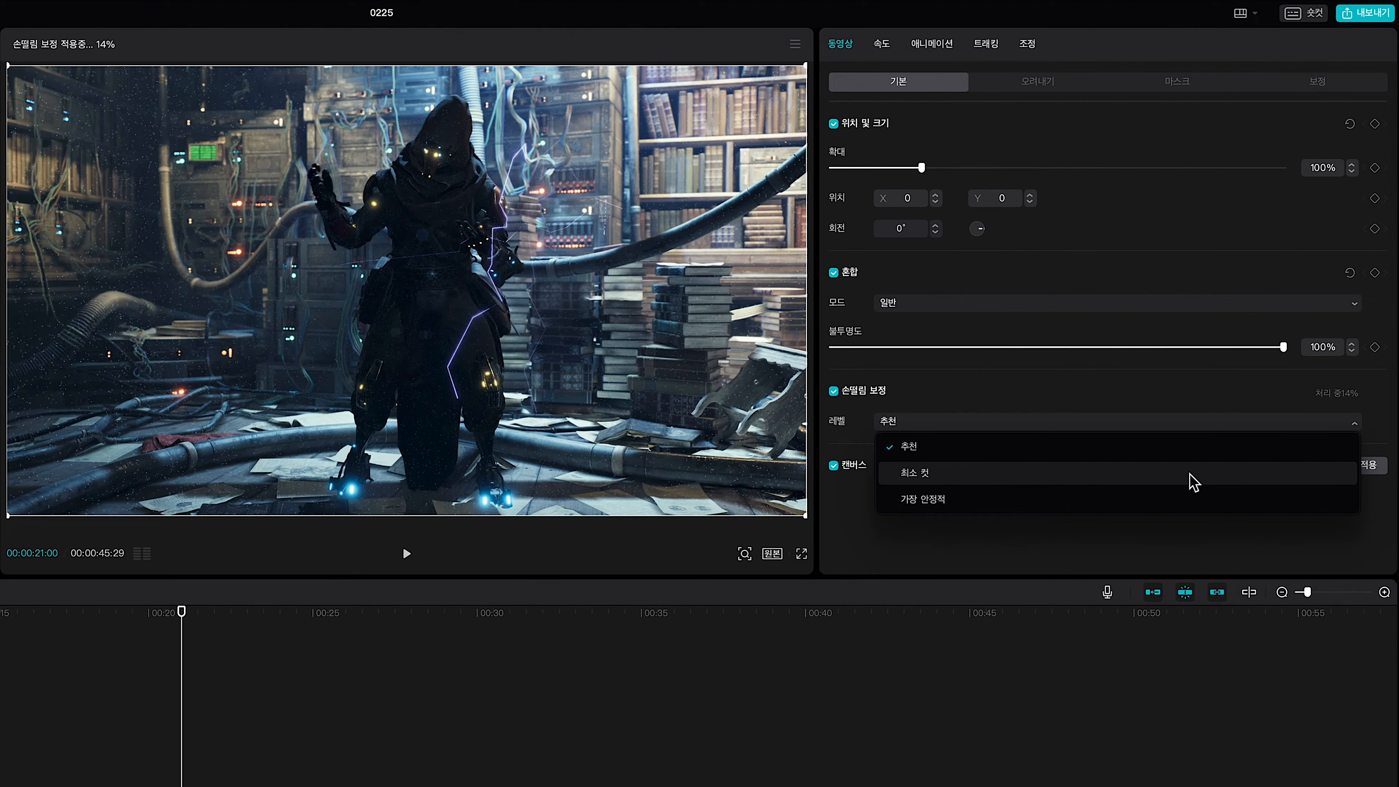
click(1360, 430)
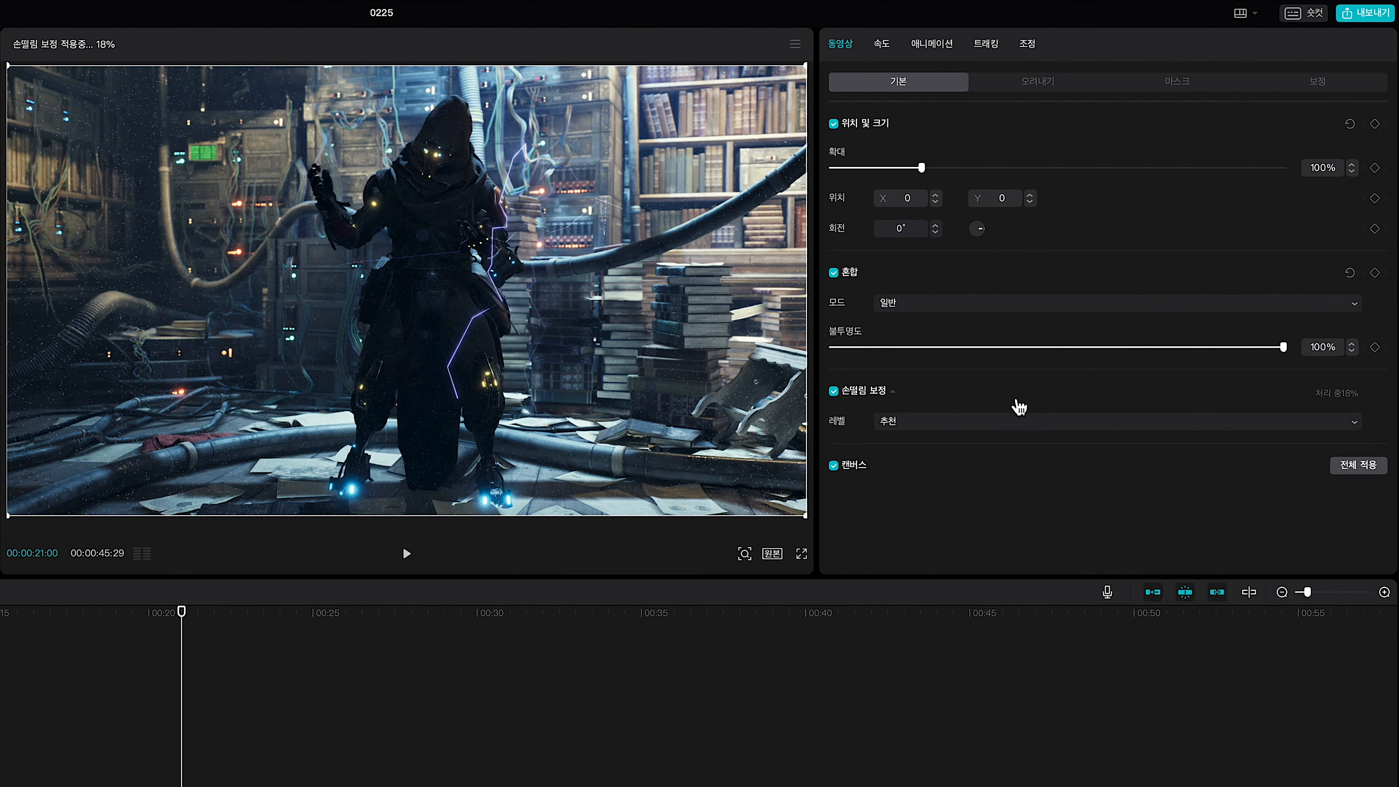
Try the auto cutout on the cyber-magician clip, preview it at 00:00:18:00, and turn the cutout off.
click(1041, 87)
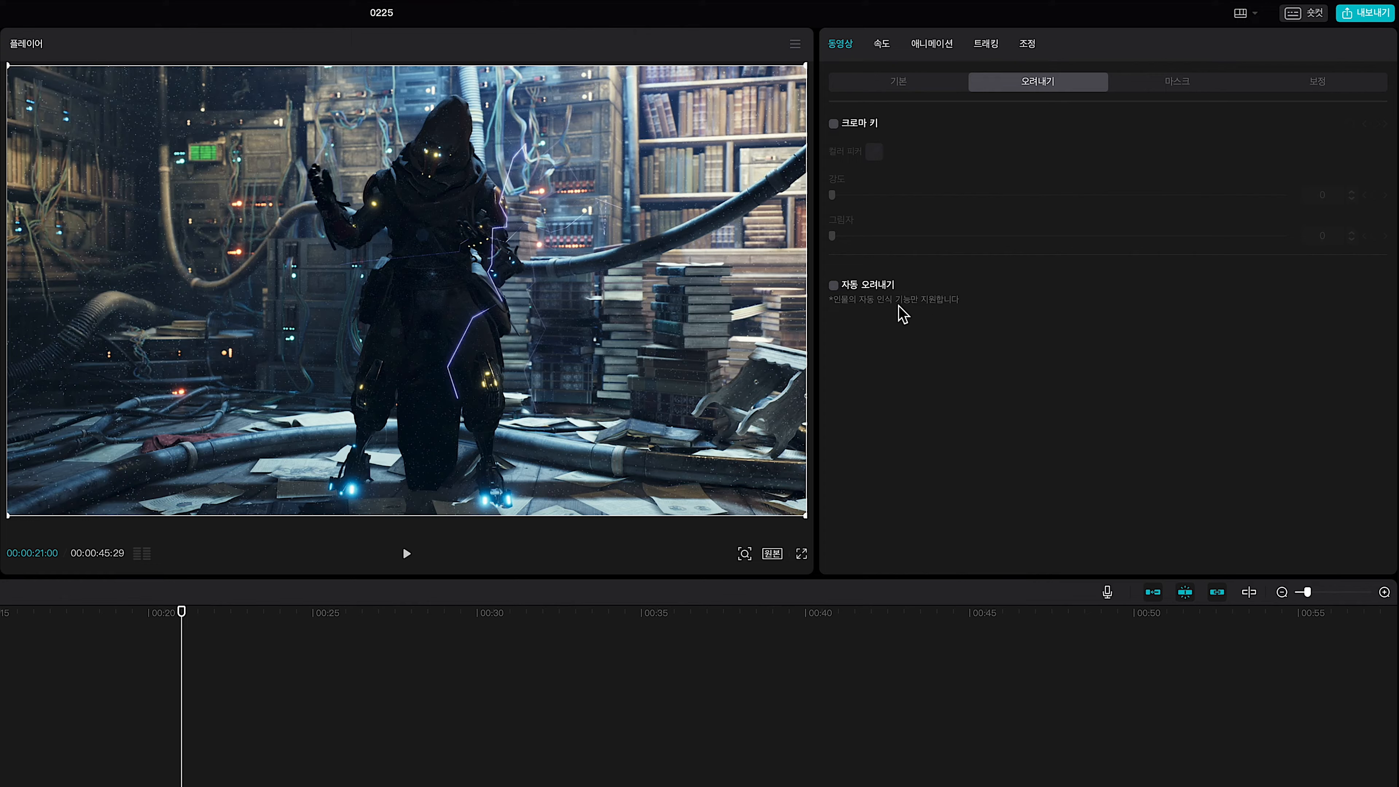
click(835, 286)
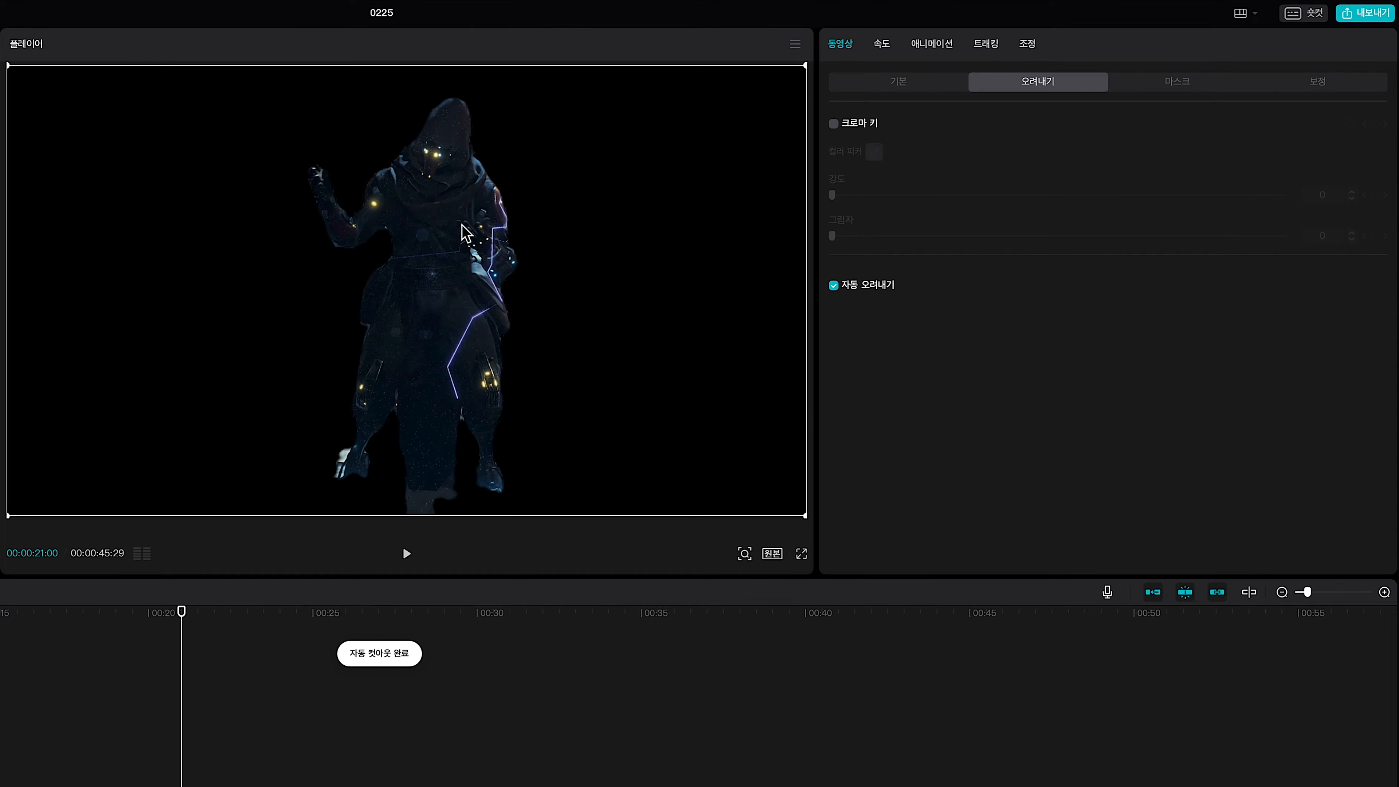
drag(184, 646, 83, 650)
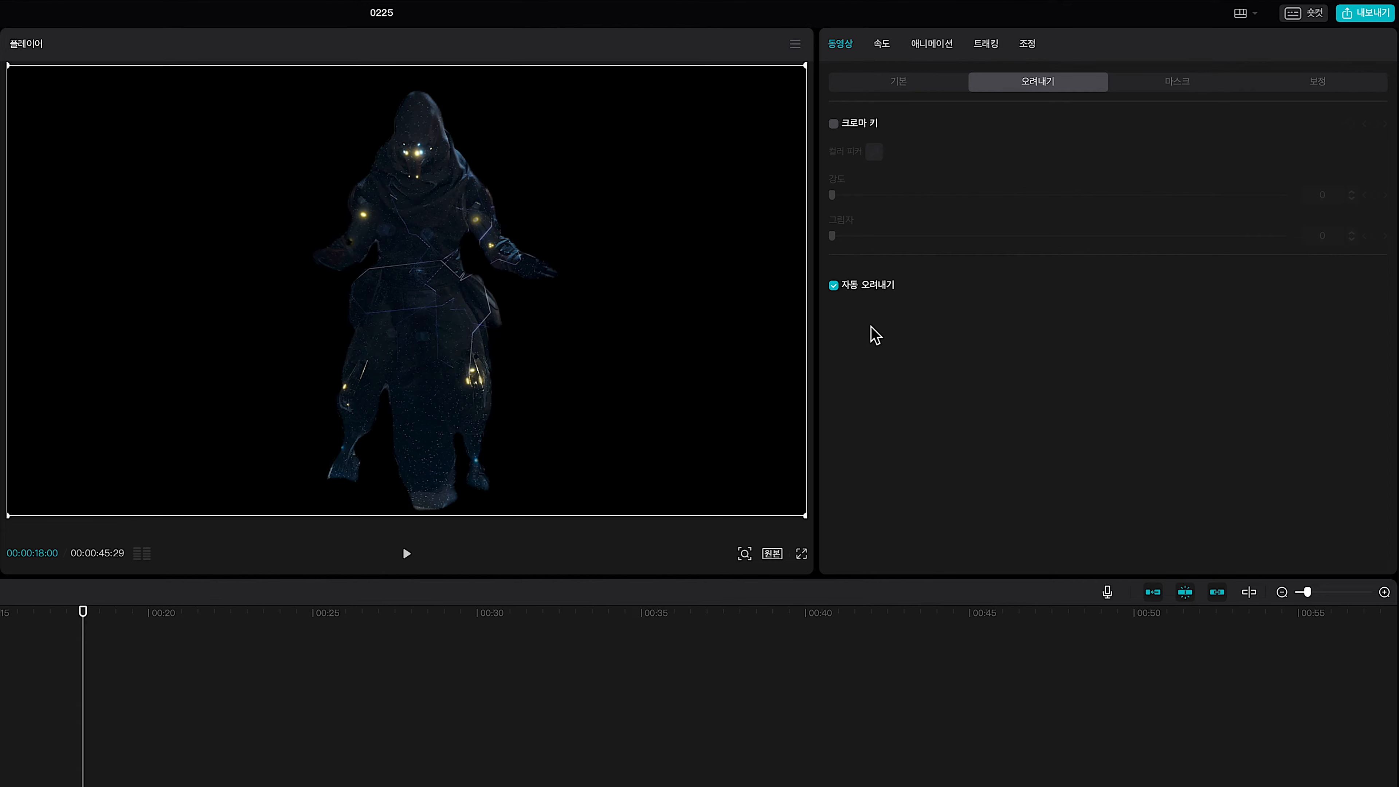
click(834, 288)
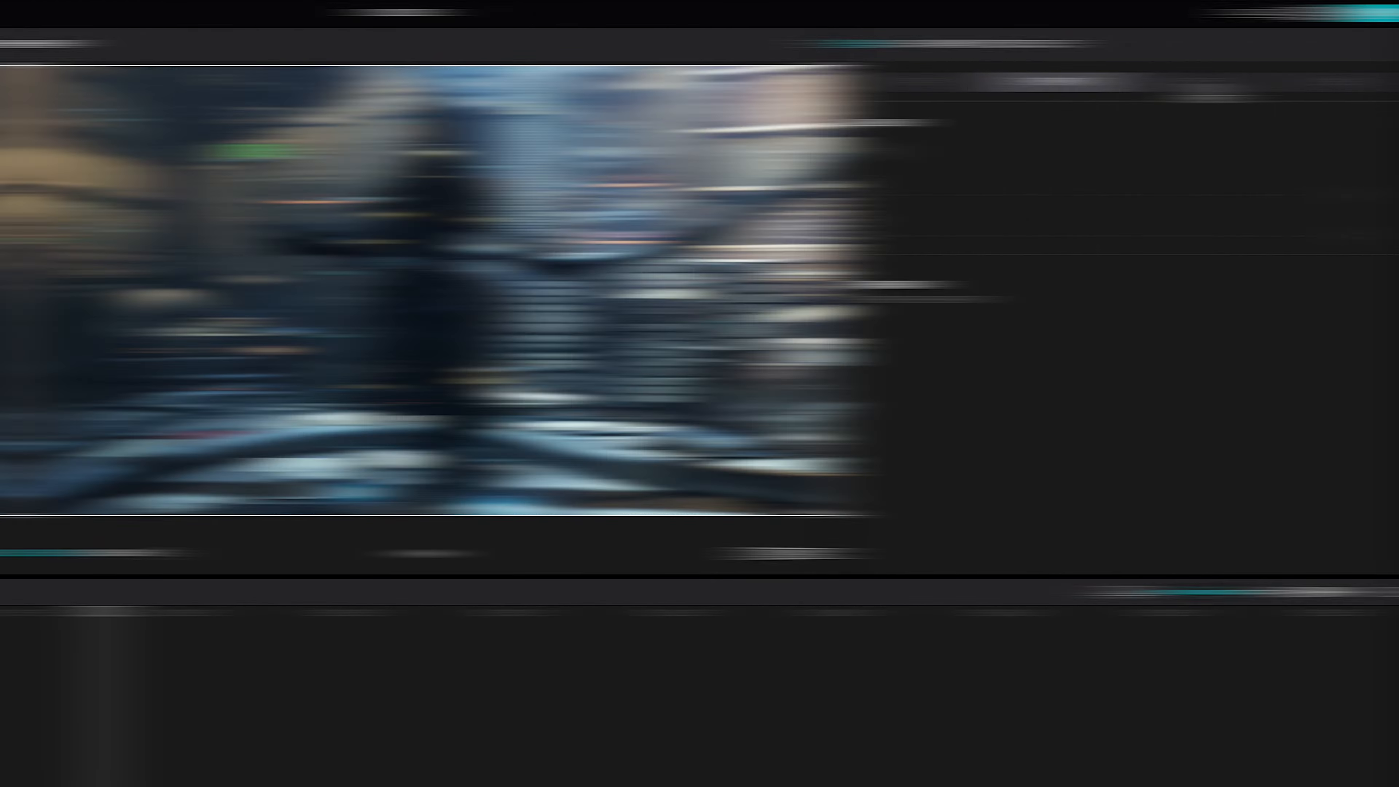
Try a filmstrip mask on the clip with size 651, rotation 38° and feather 75.
click(1189, 88)
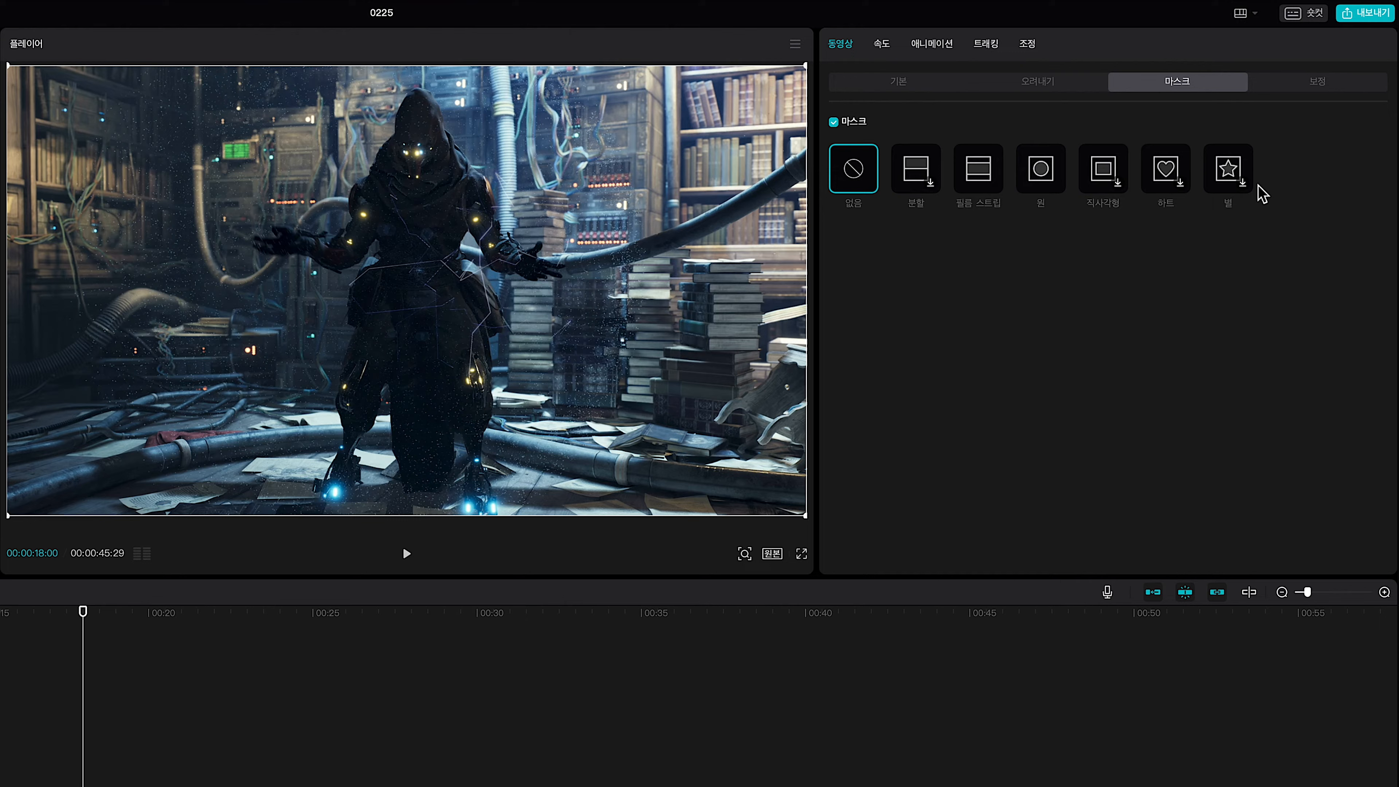
click(978, 187)
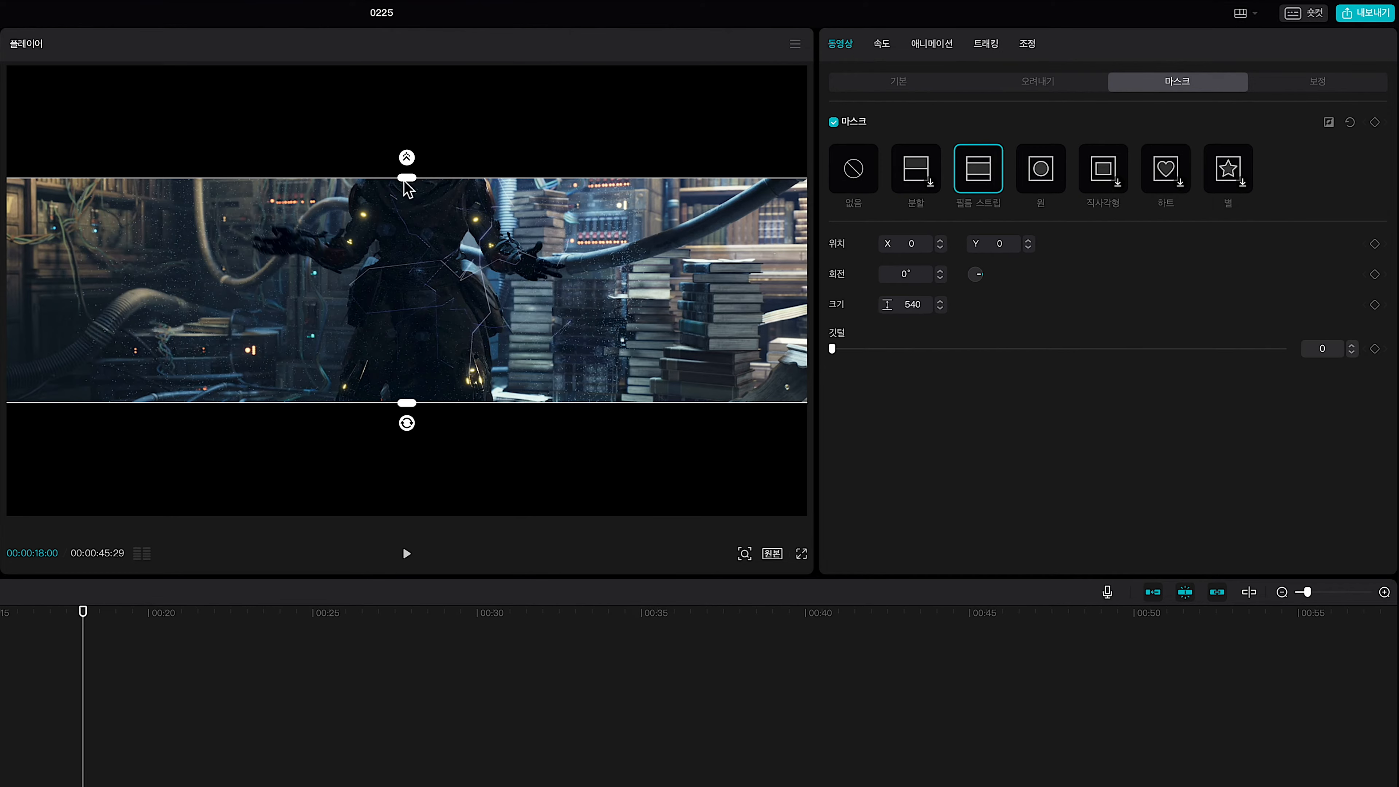
drag(406, 175, 412, 124)
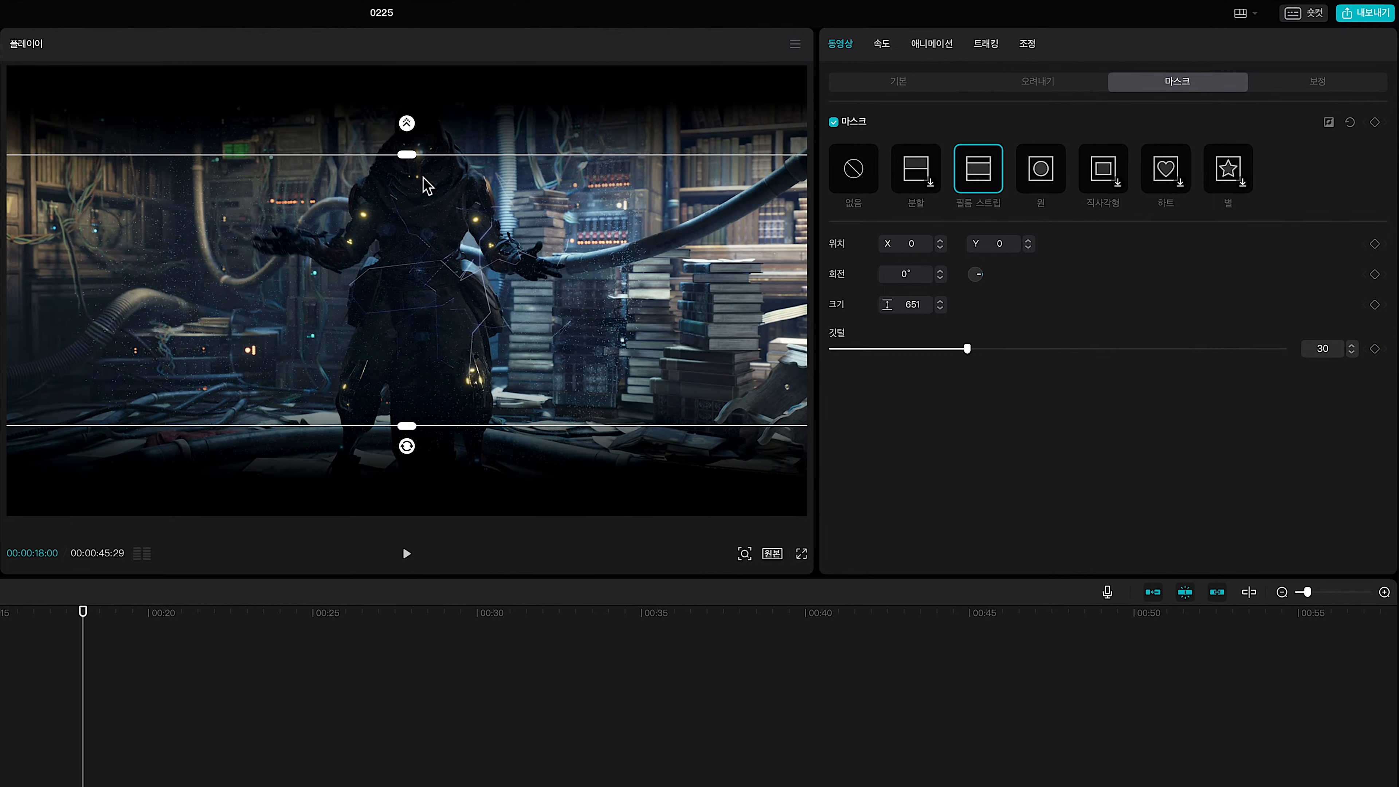
drag(410, 447, 297, 436)
drag(492, 177, 521, 144)
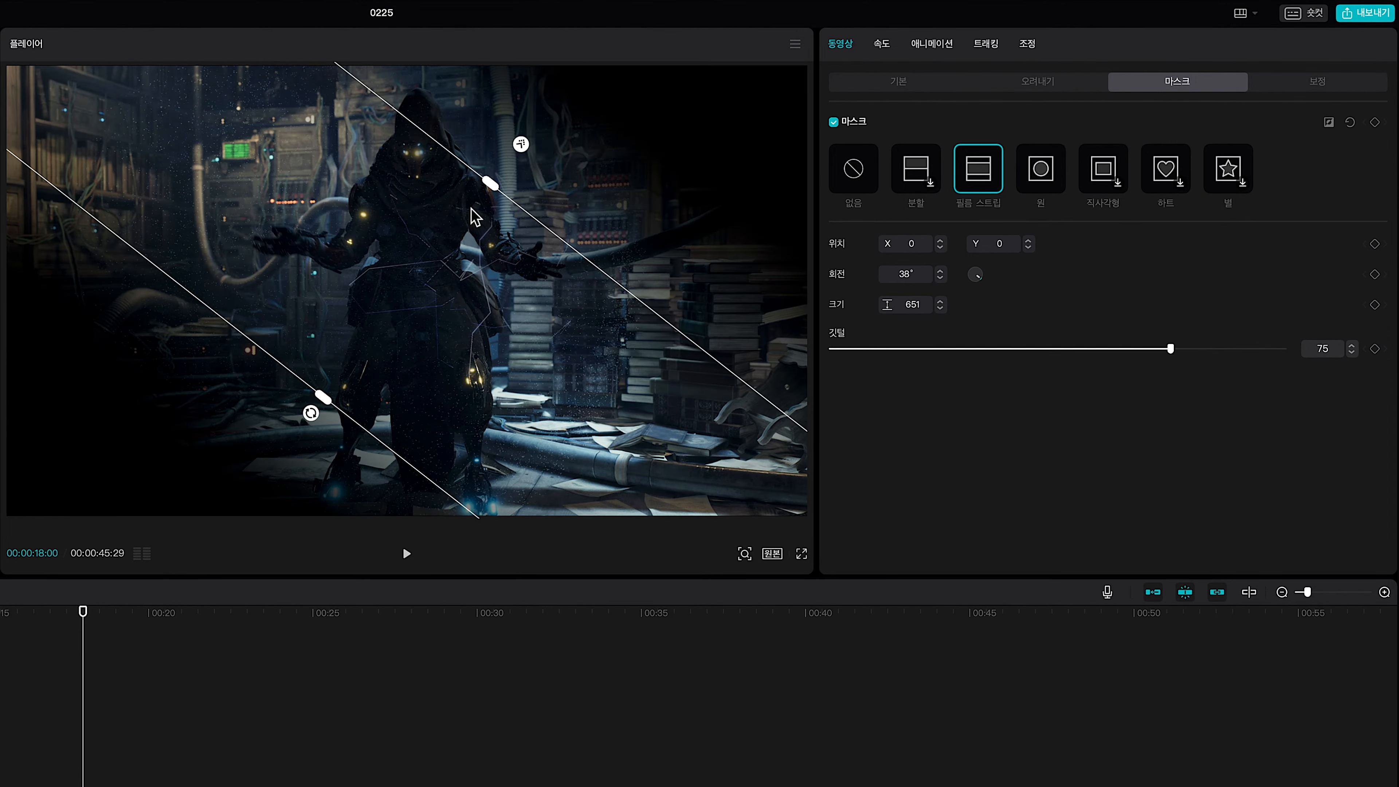
Try a circle mask stretched to 822 wide with feather 66, and remove the mask from the clip.
click(1043, 175)
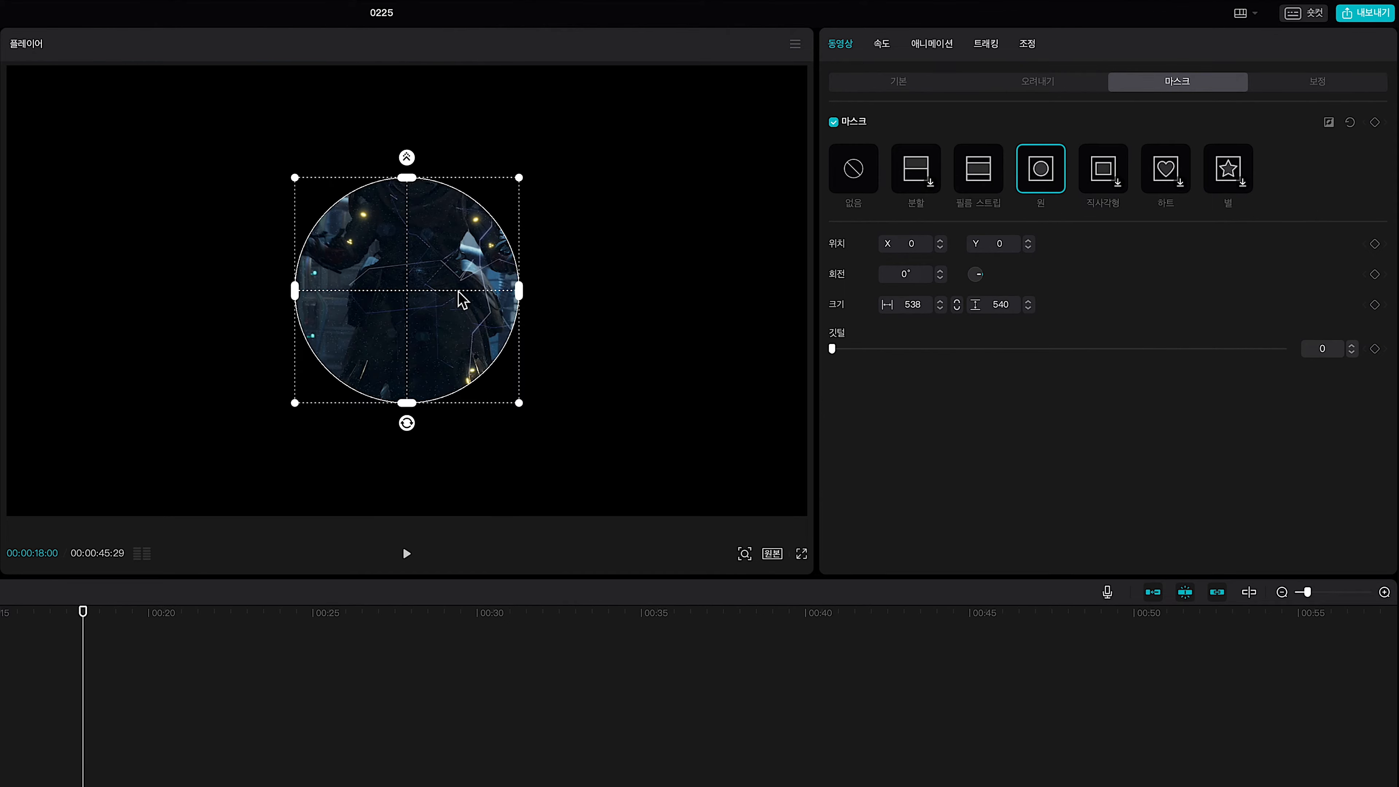
drag(408, 118, 408, 99)
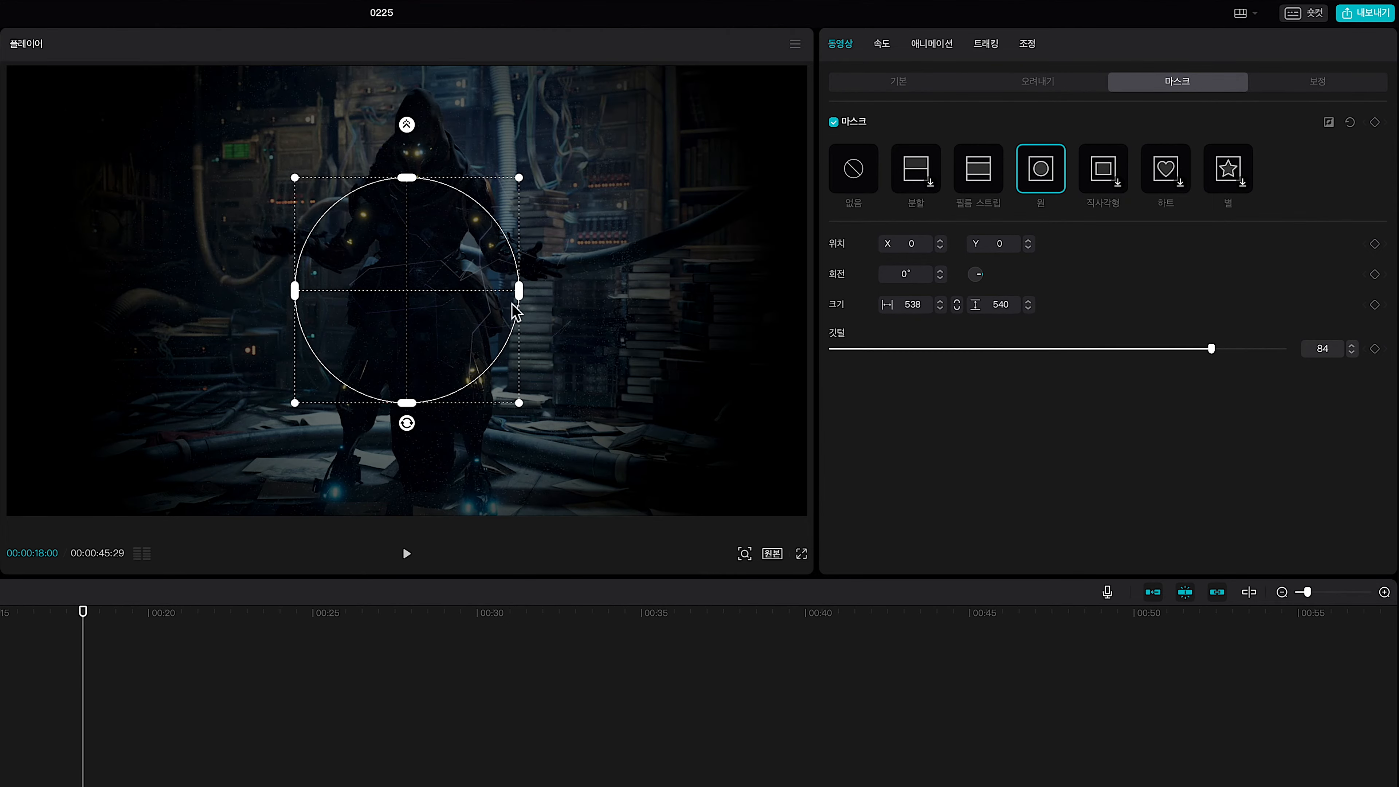
drag(519, 291, 578, 291)
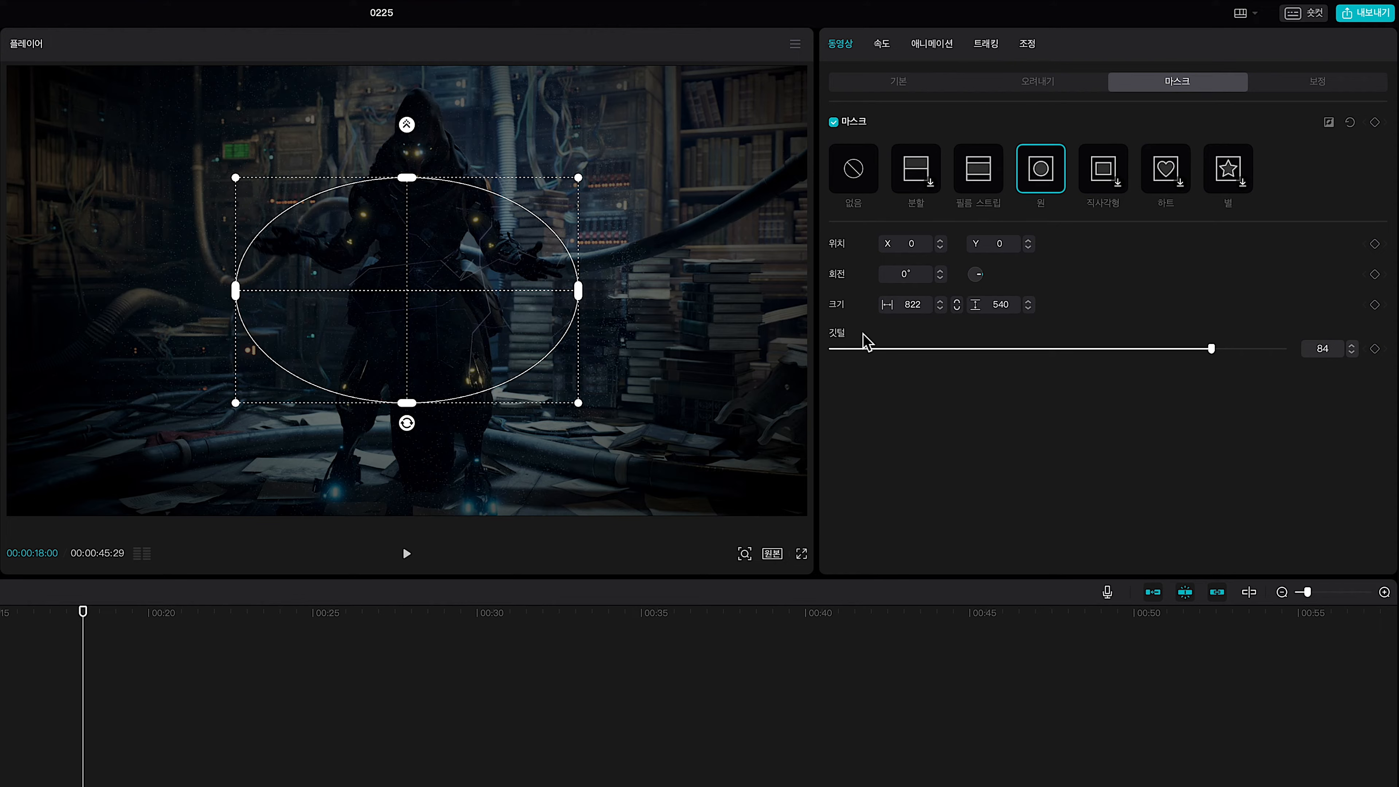
drag(1209, 348, 1128, 349)
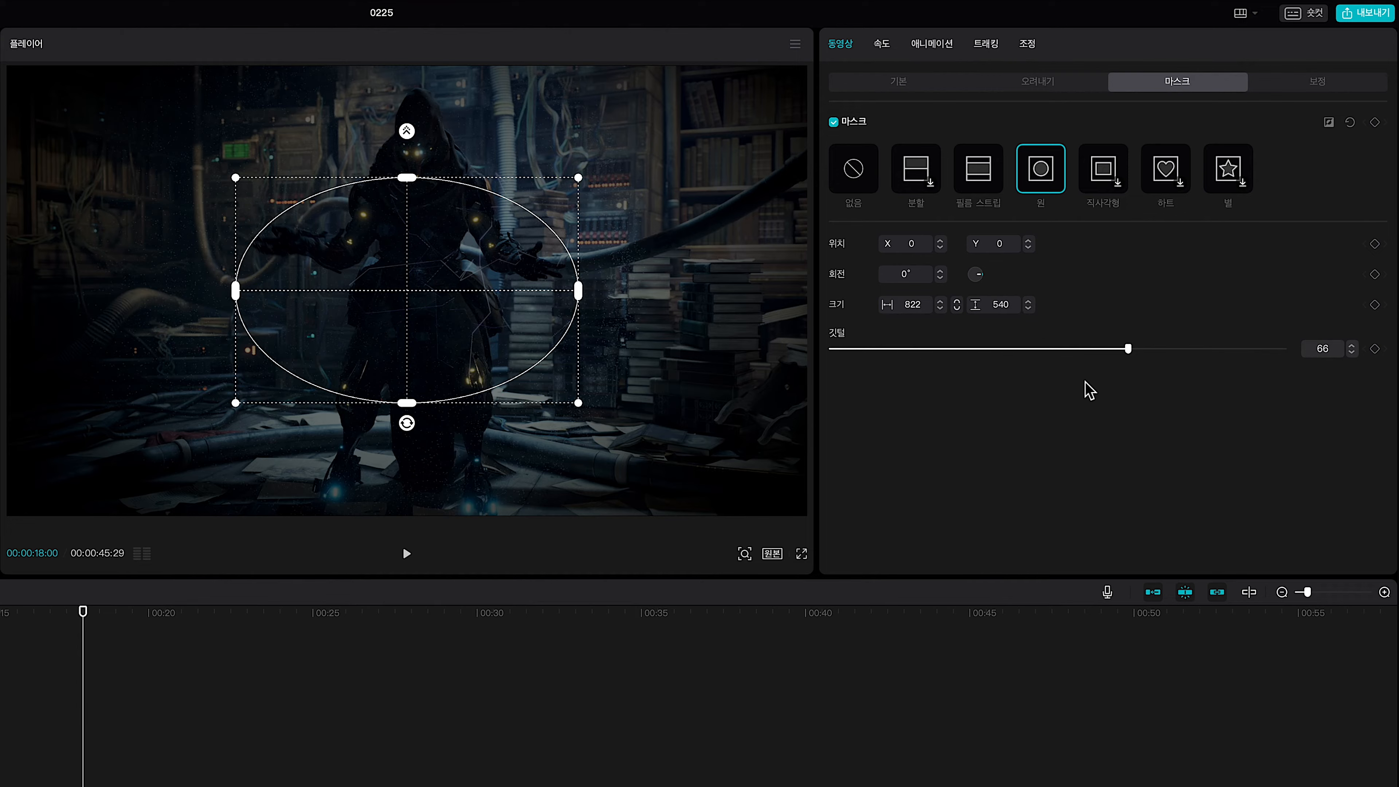
click(855, 168)
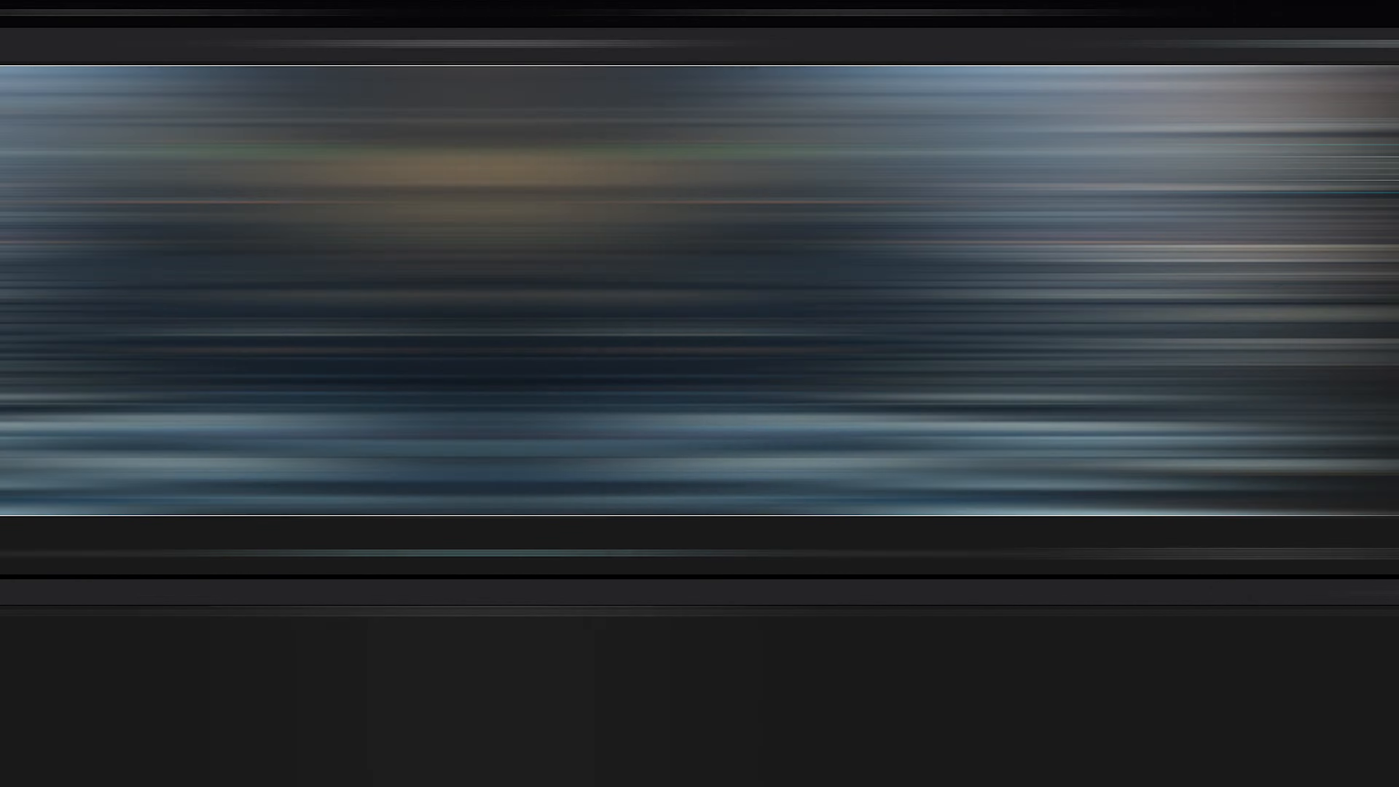
Look through the clip's face, beauty, makeup and body retouch options.
click(1317, 83)
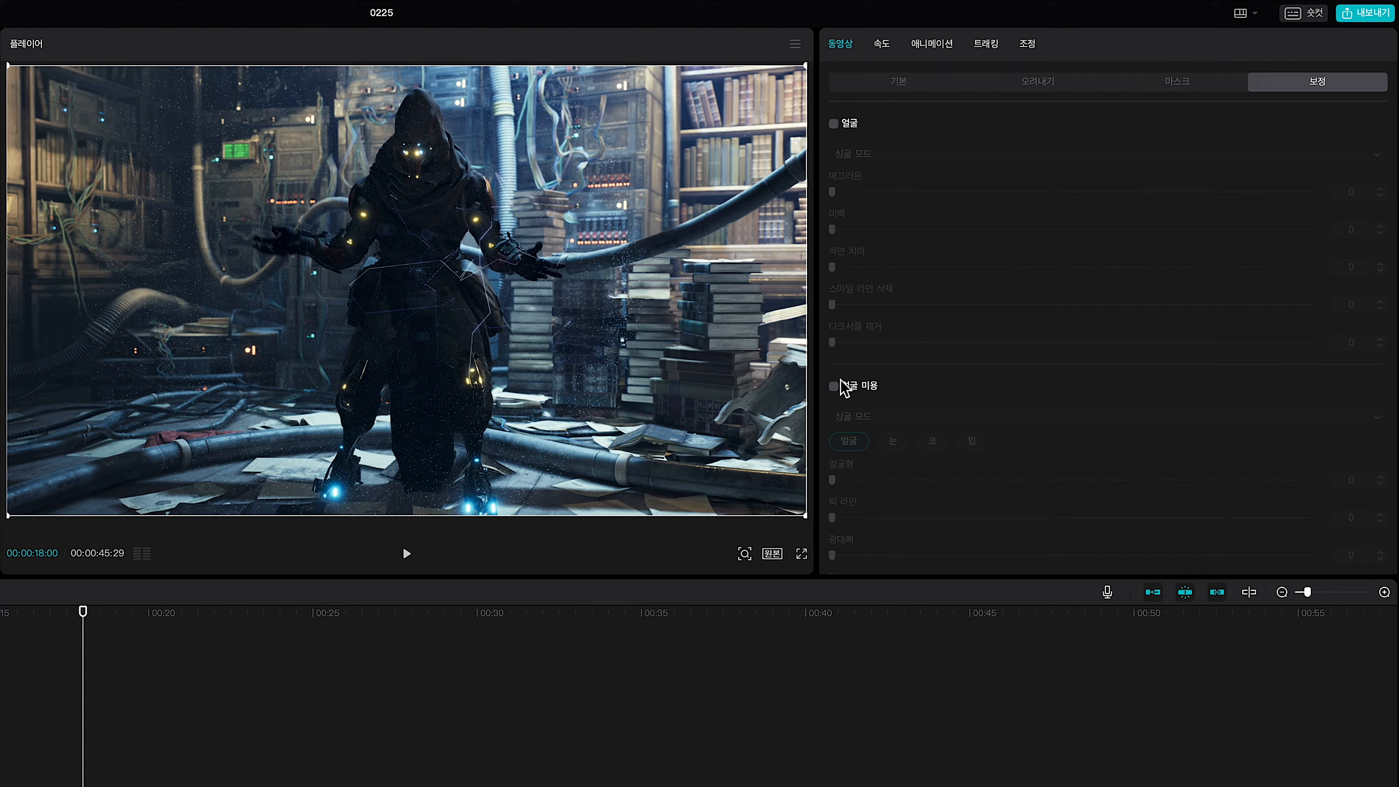
scroll(1006, 378, down, 10)
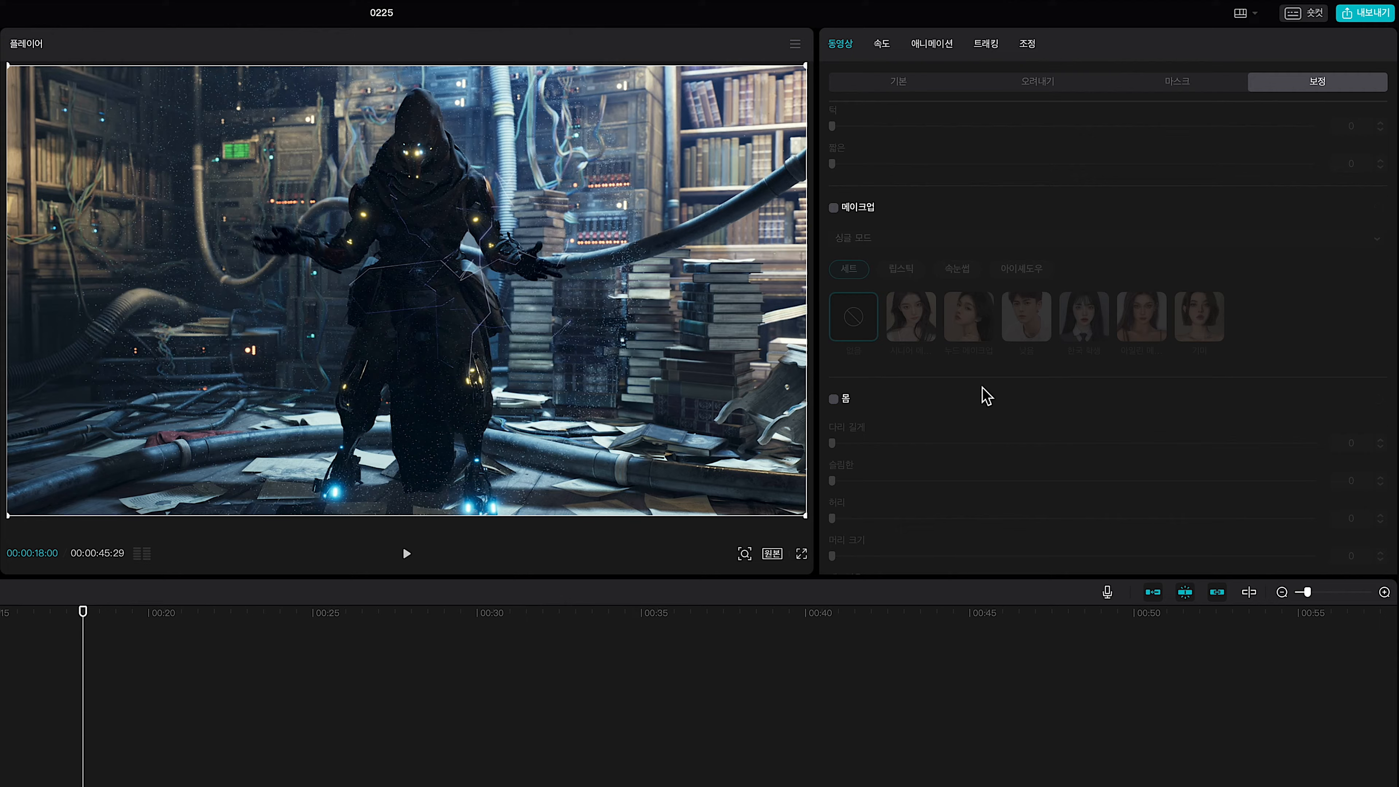
scroll(985, 396, down, 2)
scroll(962, 400, up, 3)
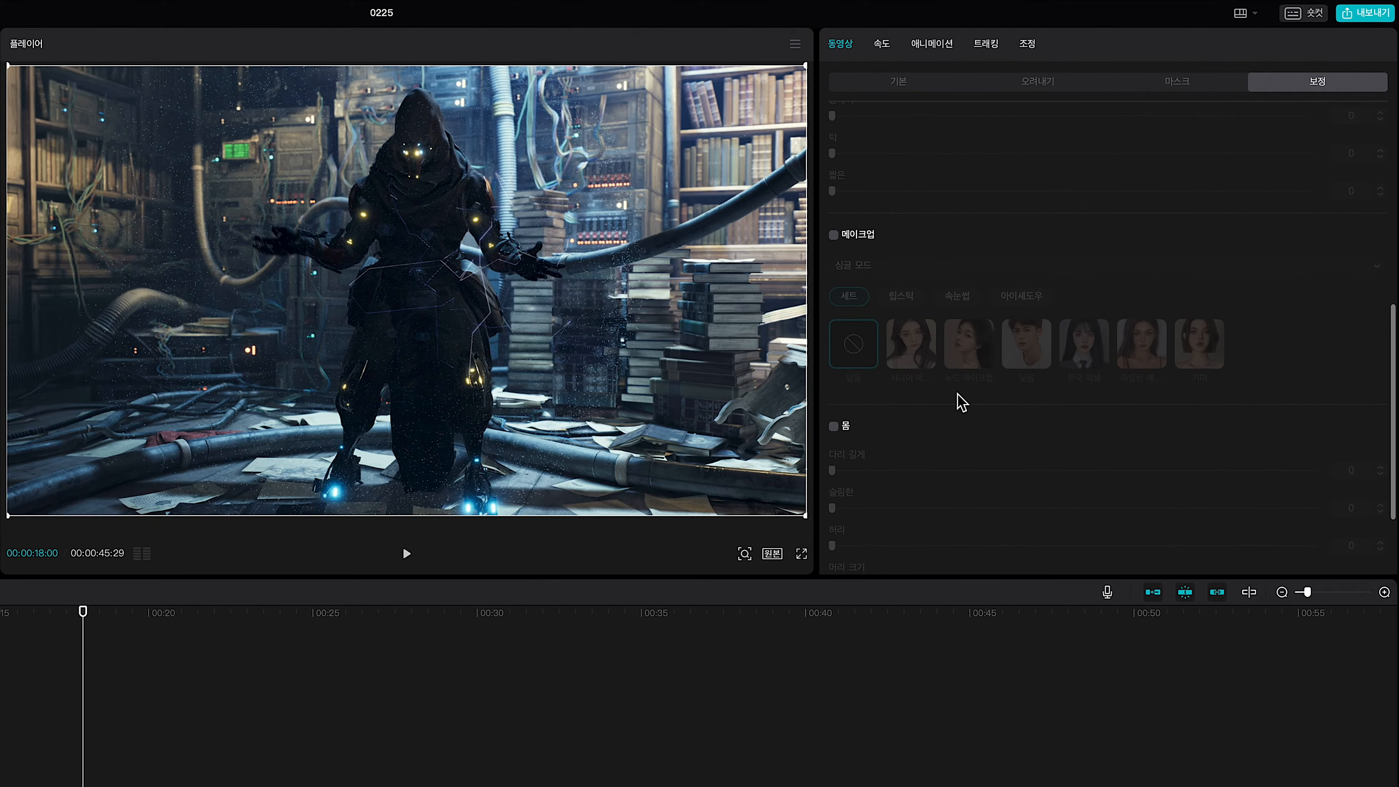
Try body retouching on the clip with leg length 47, waist 68 and head size 87, previewing it at other frames.
click(836, 430)
scroll(993, 422, down, 2)
mouse_move(836, 356)
mouse_down()
mouse_move(888, 361)
mouse_move(856, 358)
mouse_up()
drag(84, 614, 32, 635)
mouse_move(858, 355)
mouse_down()
mouse_move(953, 354)
mouse_move(858, 354)
mouse_up()
drag(38, 661, 200, 669)
drag(859, 357, 1056, 363)
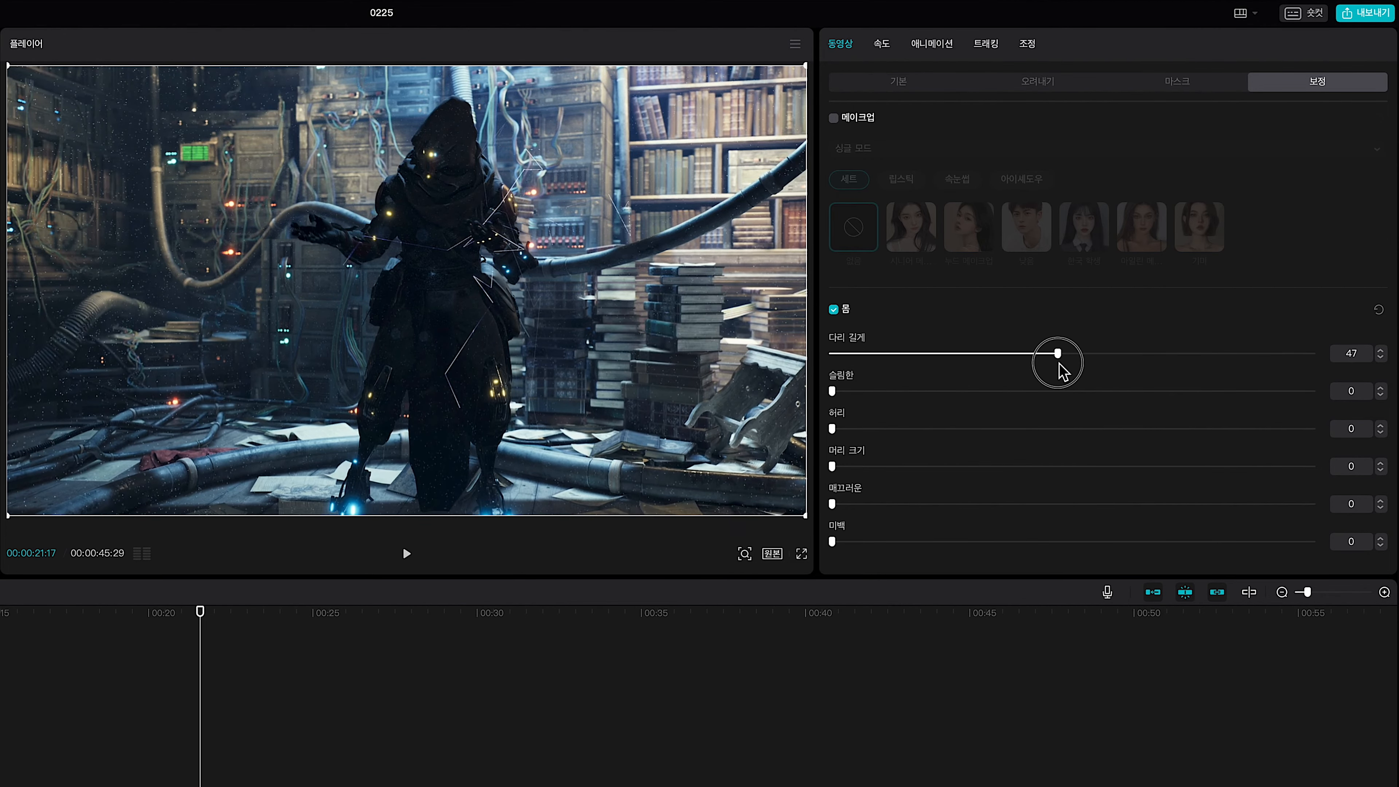
drag(832, 392, 1159, 440)
drag(832, 467, 1248, 468)
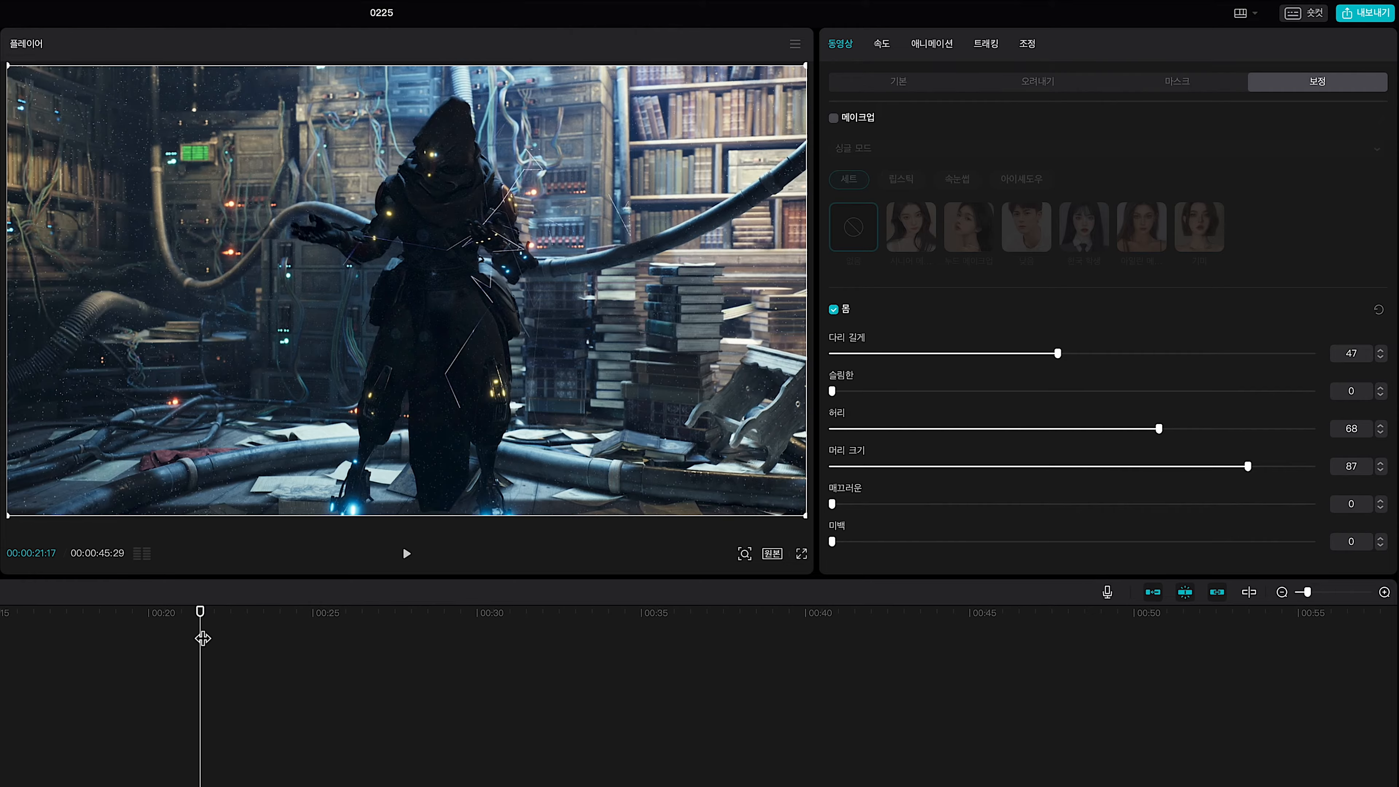
drag(200, 649, 318, 663)
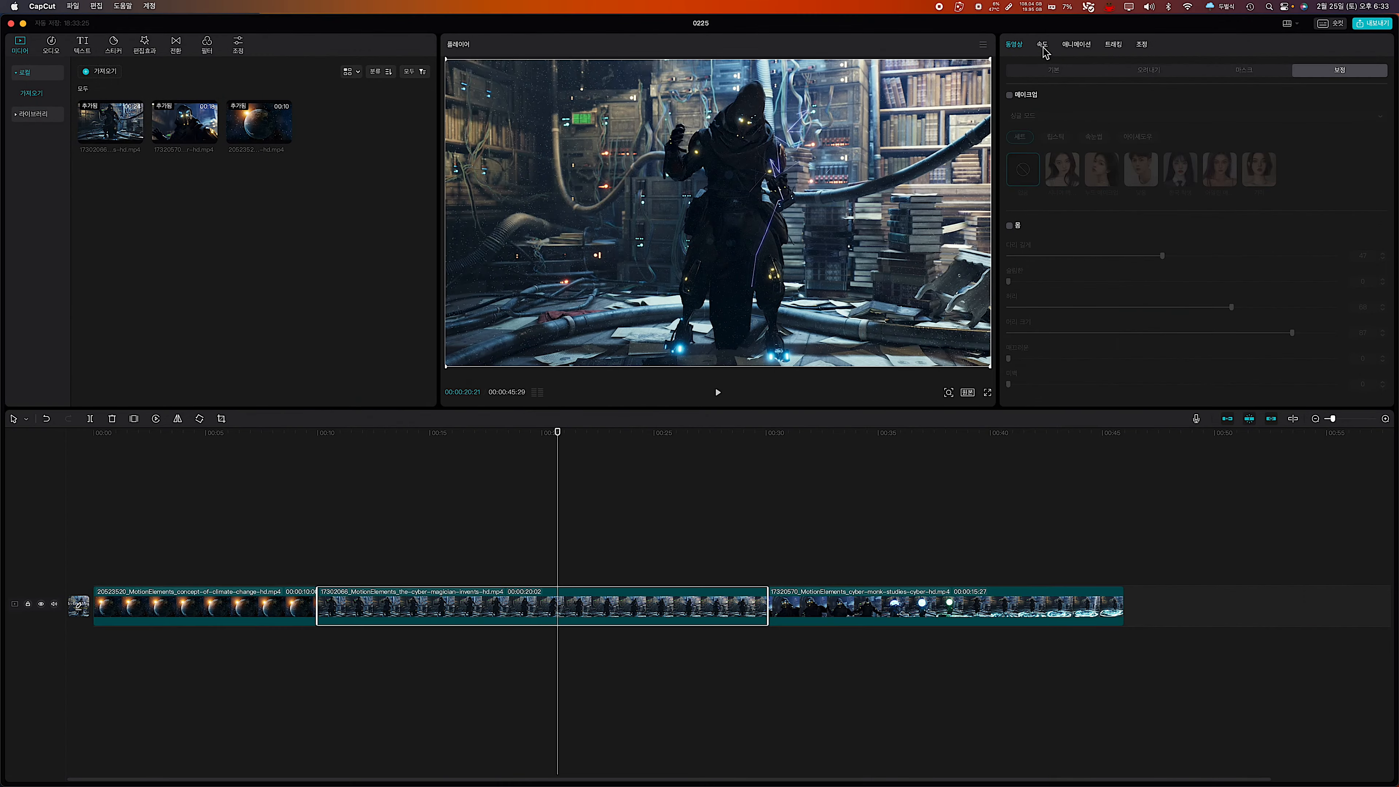
Try changing the cyber-magician clip's standard speed to 2.0x.
click(1045, 44)
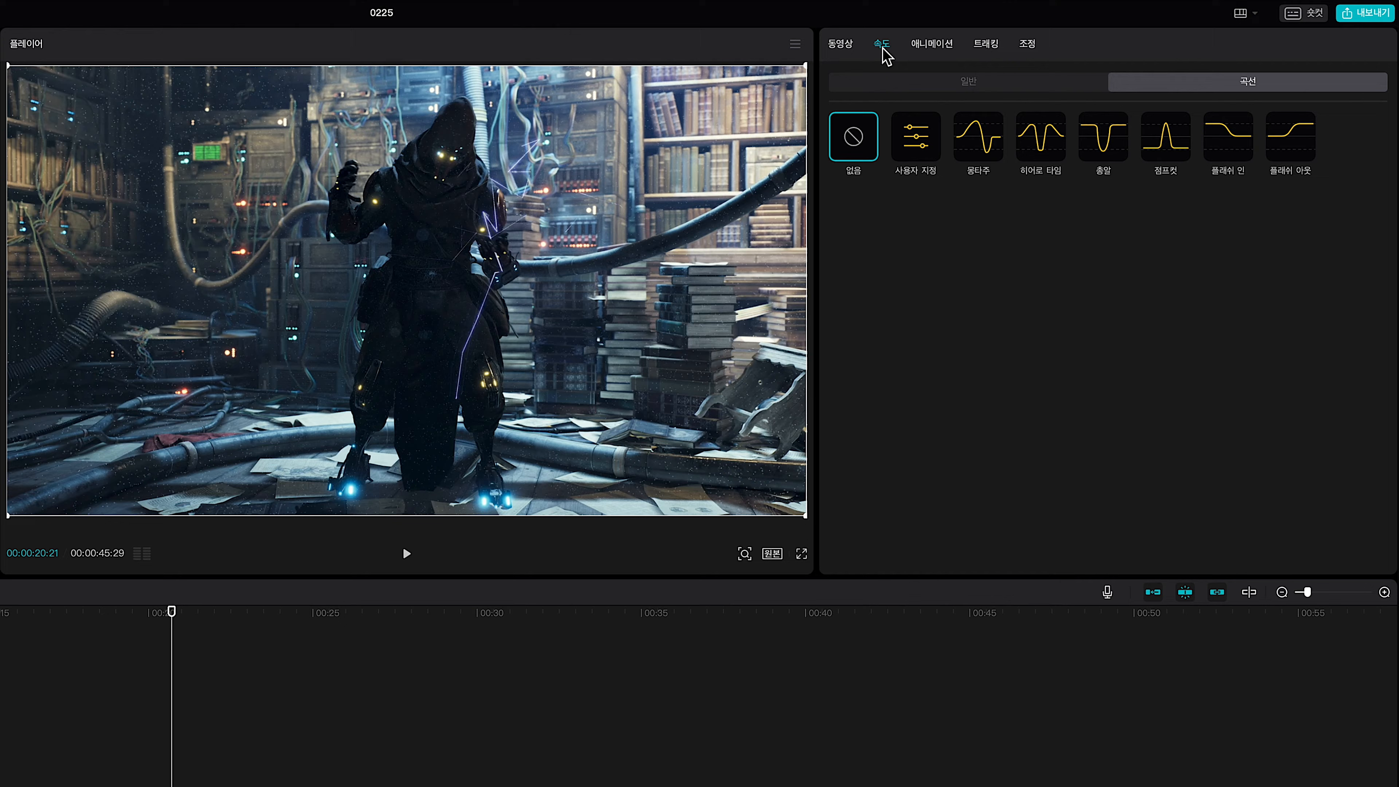
click(1000, 89)
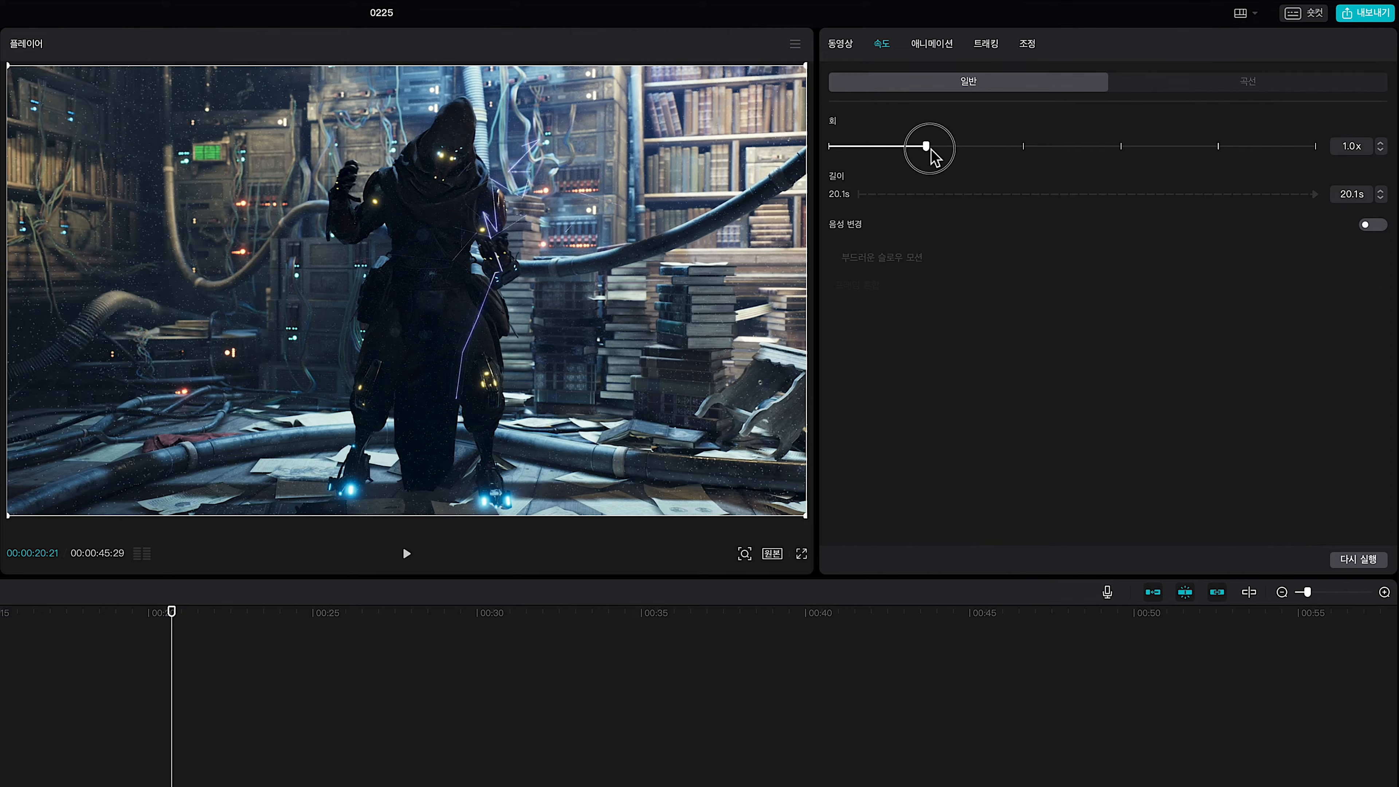
drag(1020, 153, 1023, 153)
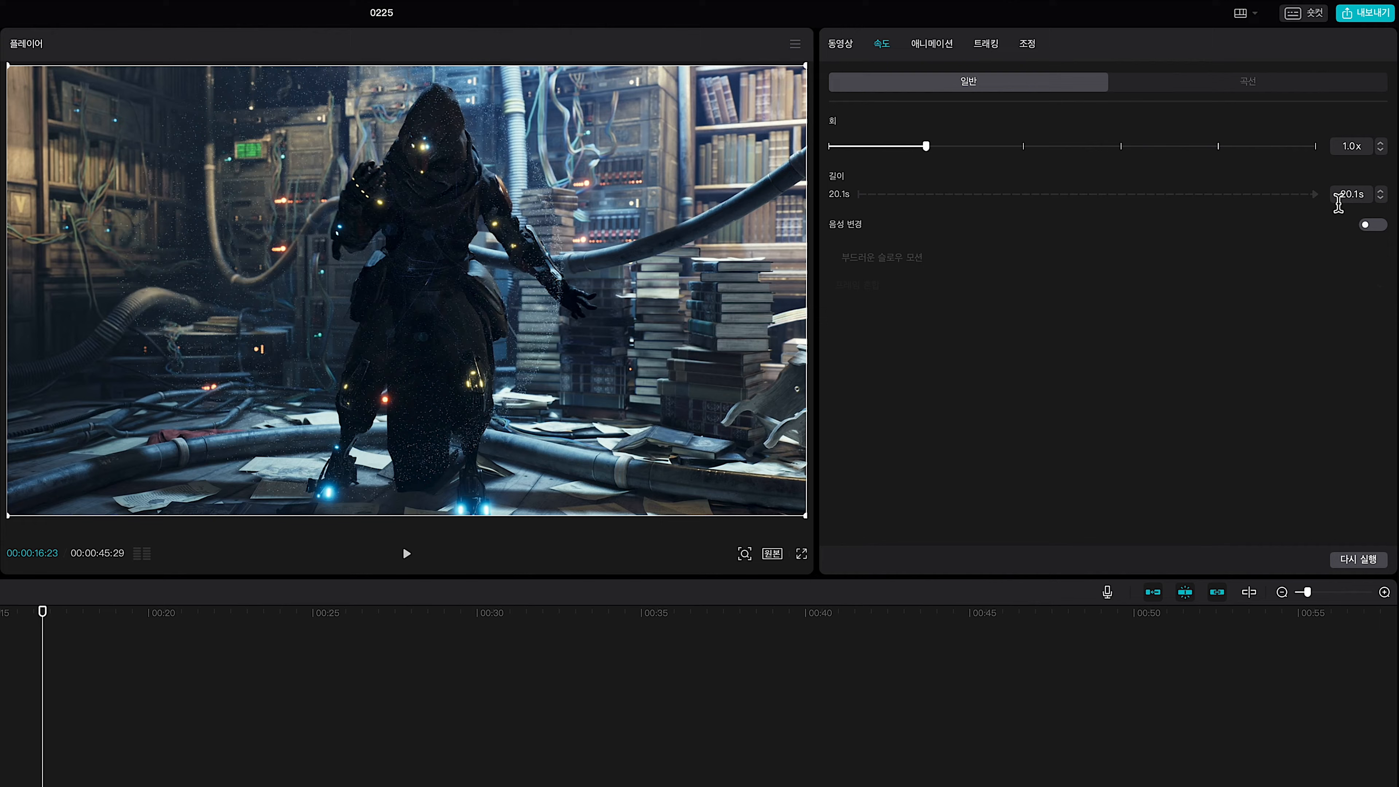
Try setting the clip's duration to 10 s, and undo the change.
click(1349, 198)
text(10s)
key(Return)
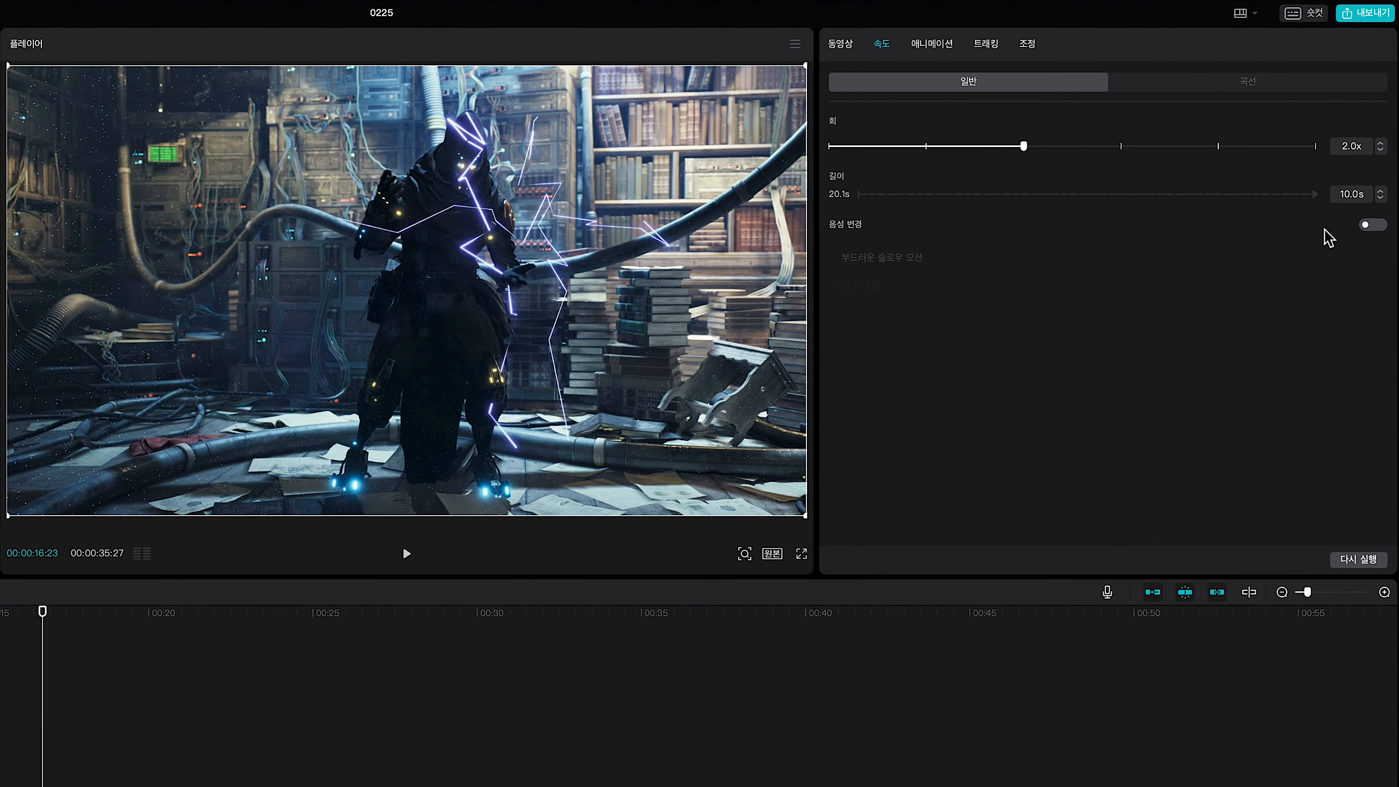
key(super+z)
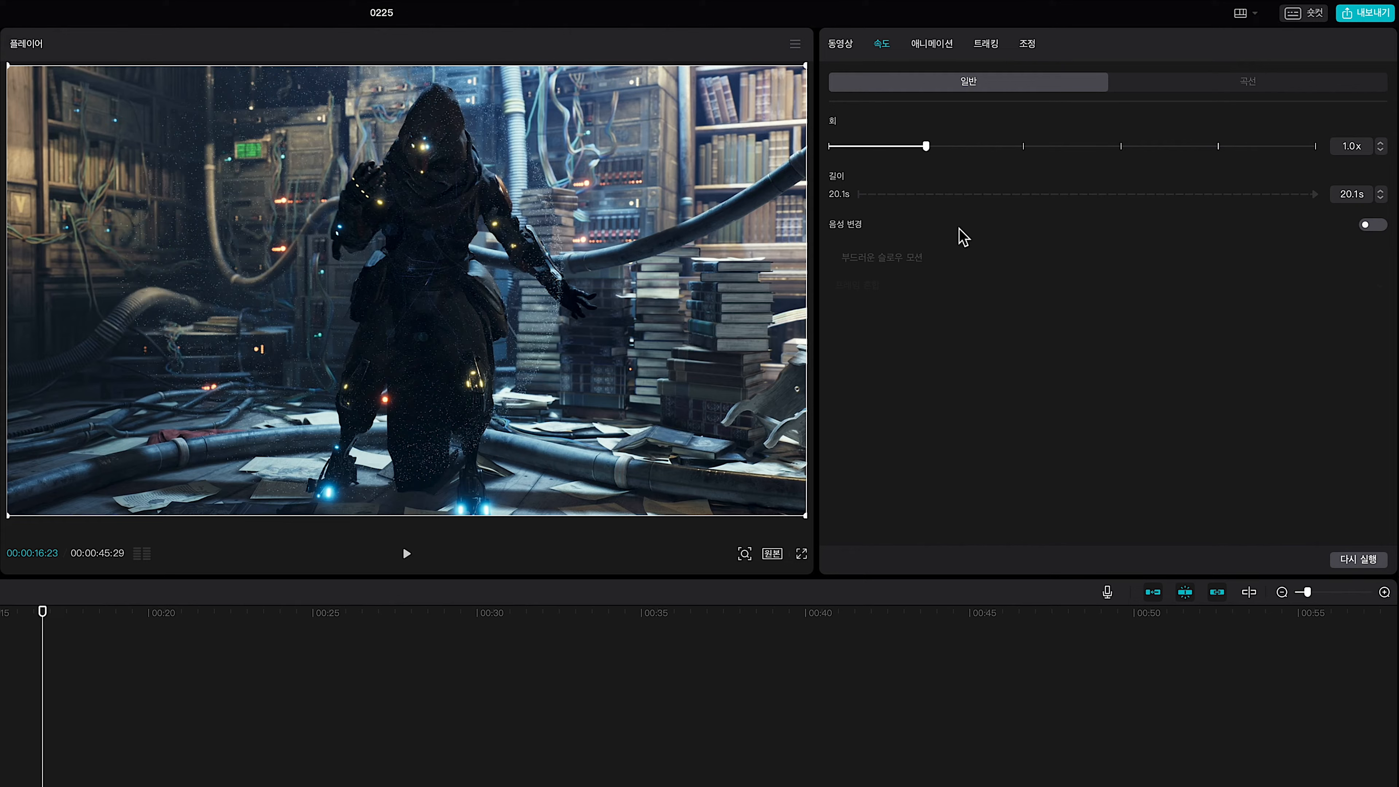
Try the voice pitch change option and slow the clip to 0.4x, playing back a short part.
click(1373, 226)
drag(925, 146, 862, 147)
key(space)
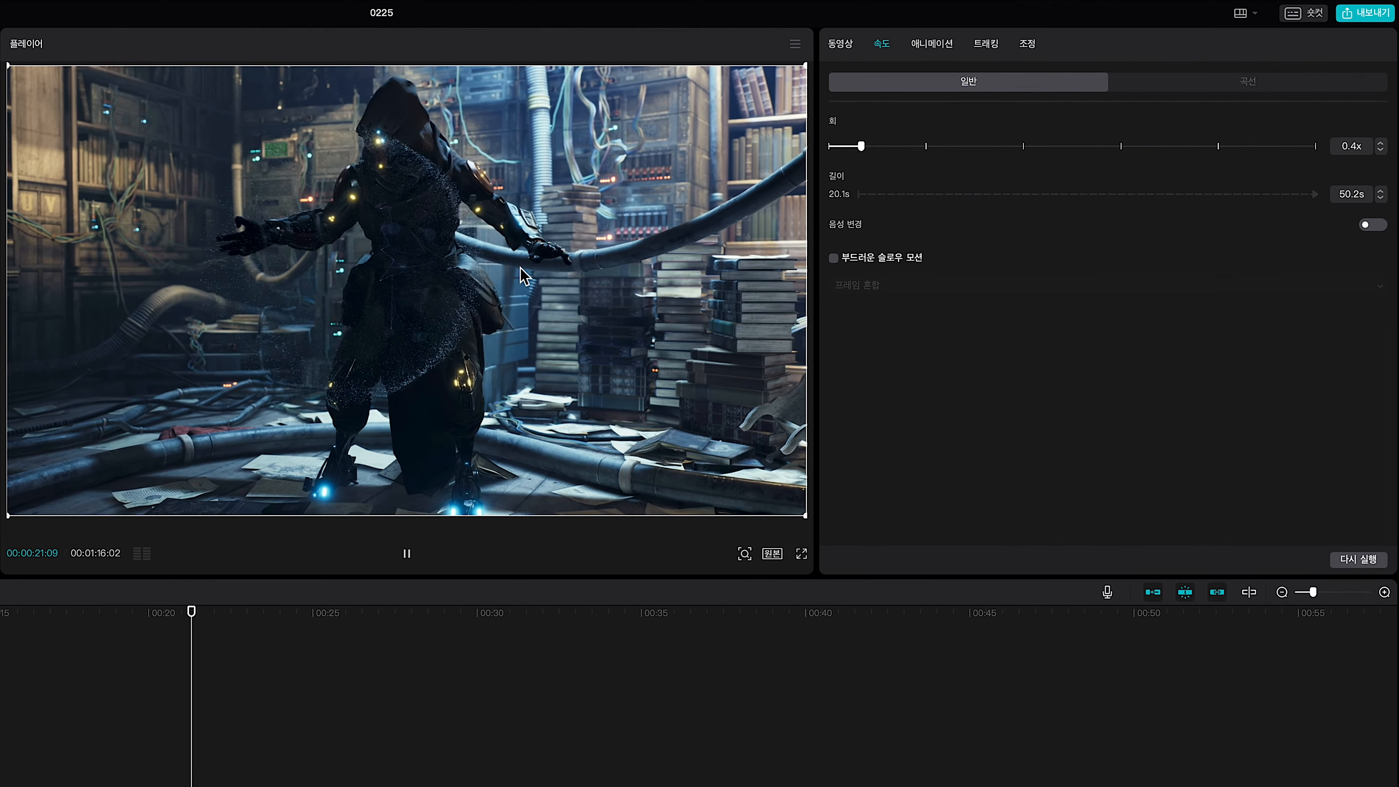
key(space)
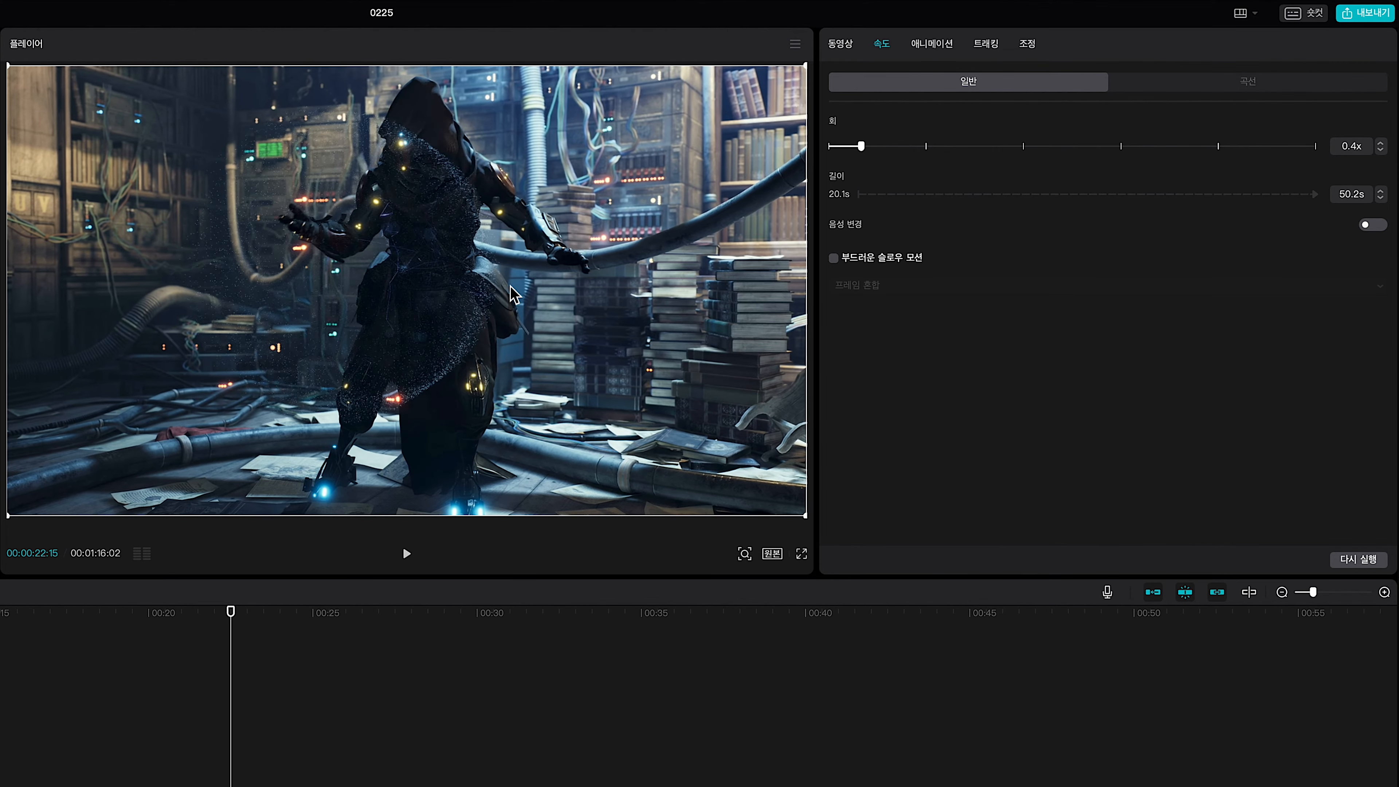
Turn on smooth slow motion, check its processing methods while keeping frame blending, and play back the slowed clip.
click(840, 268)
click(1081, 288)
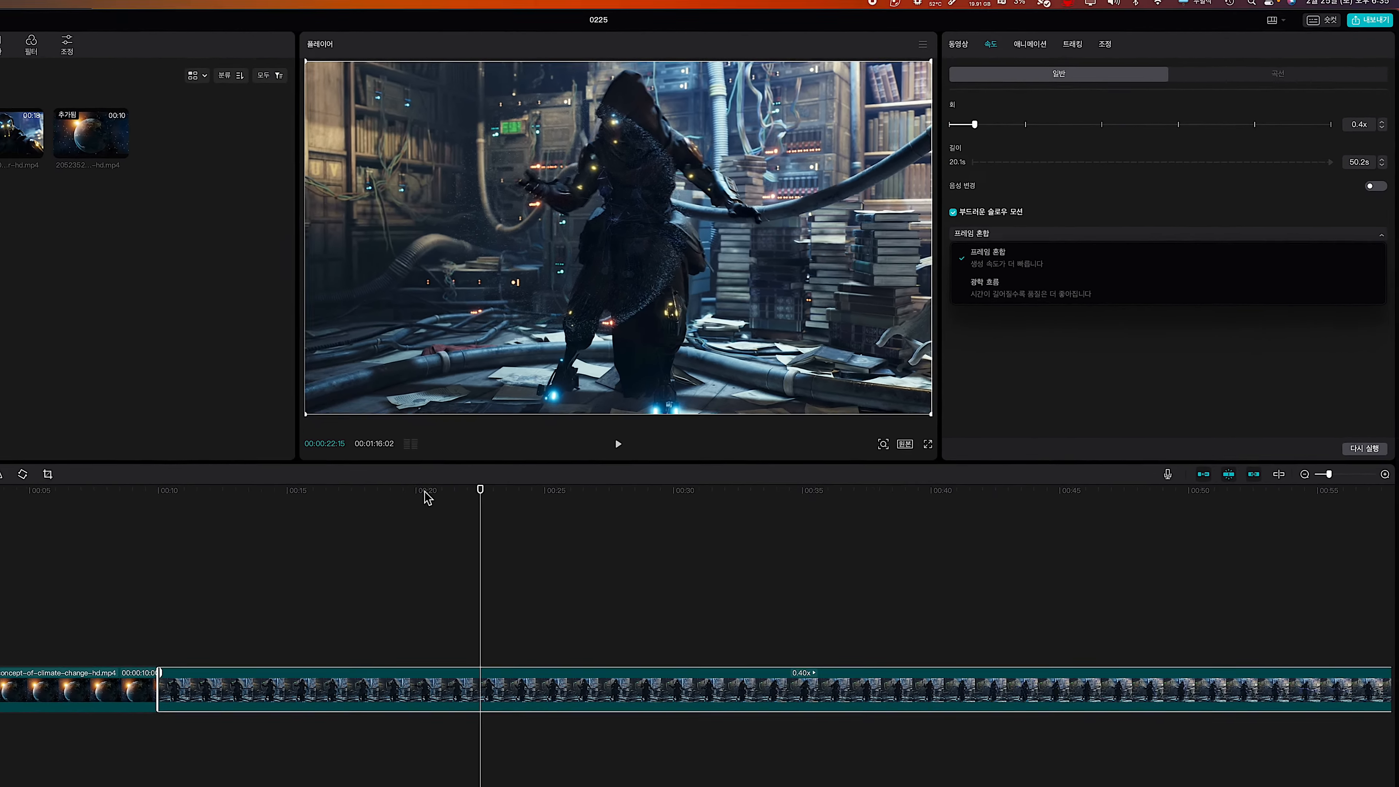
click(191, 610)
key(space)
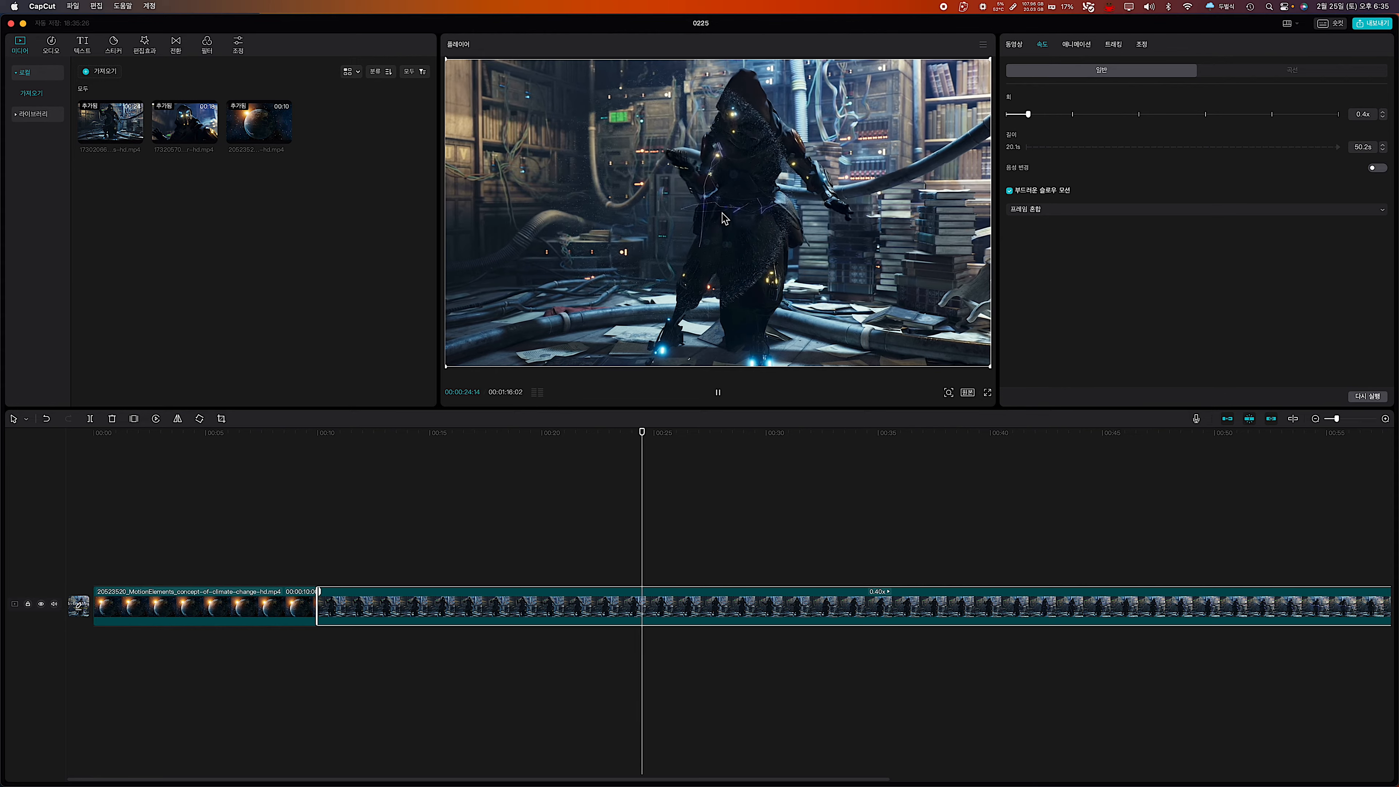
key(space)
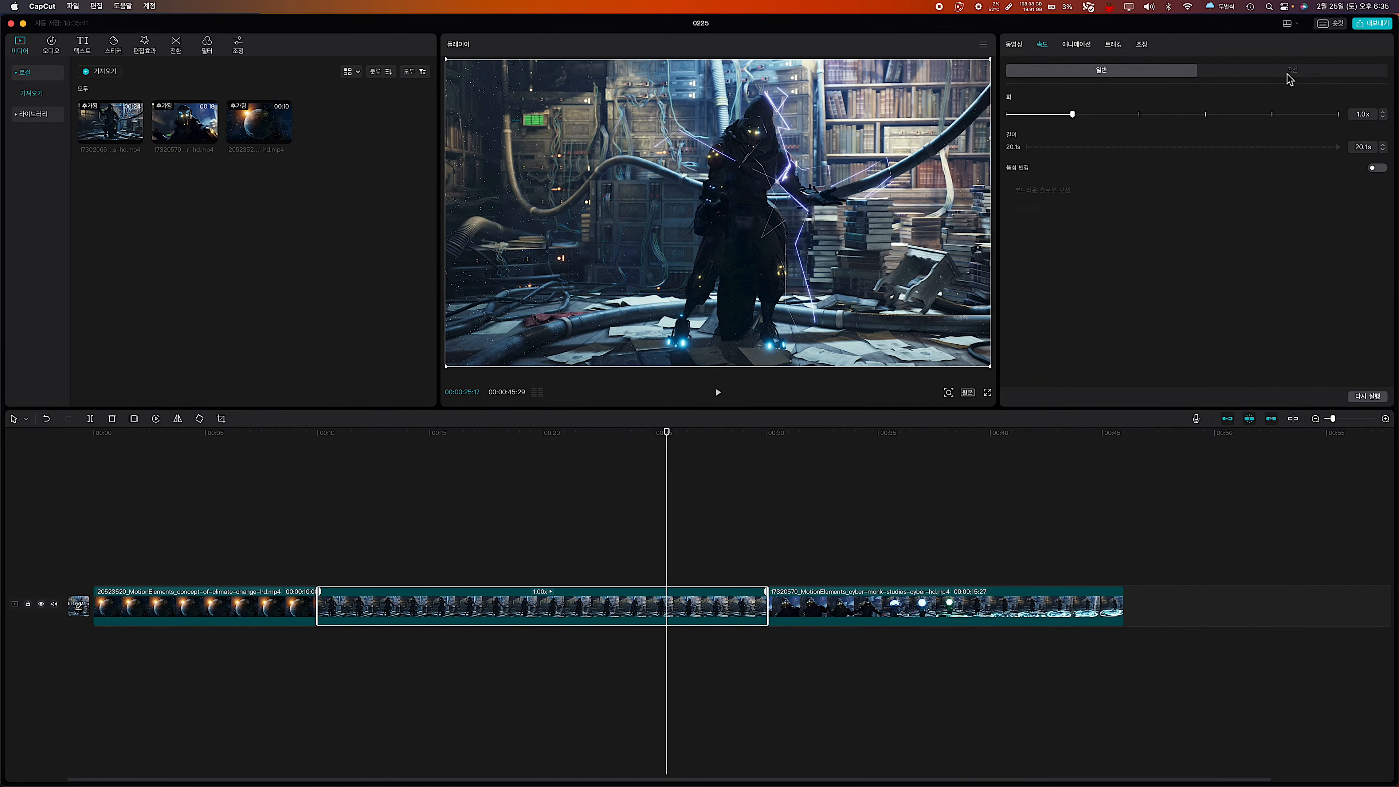
Apply the Montage speed curve to the cyber-magician clip and play it back from near the clip's start.
click(1291, 72)
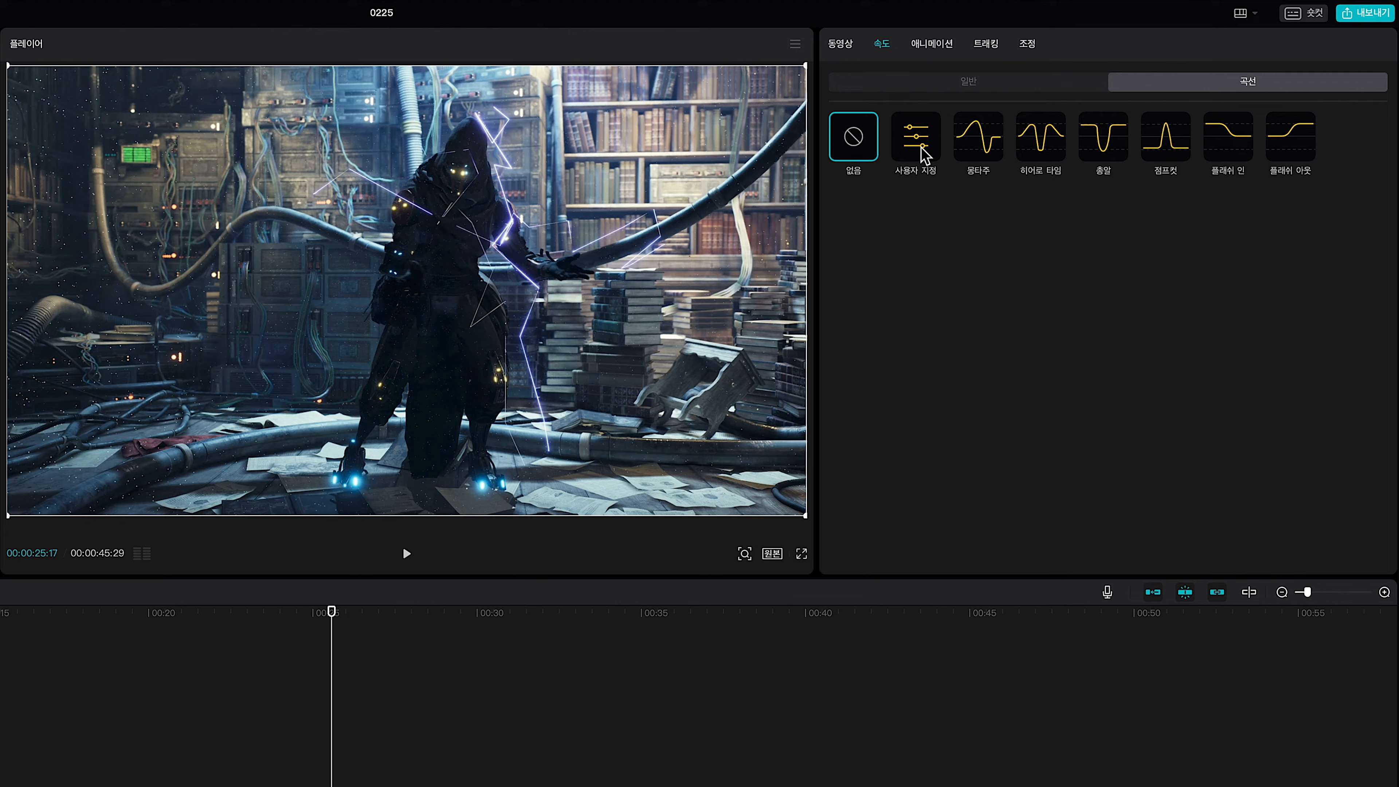
click(973, 155)
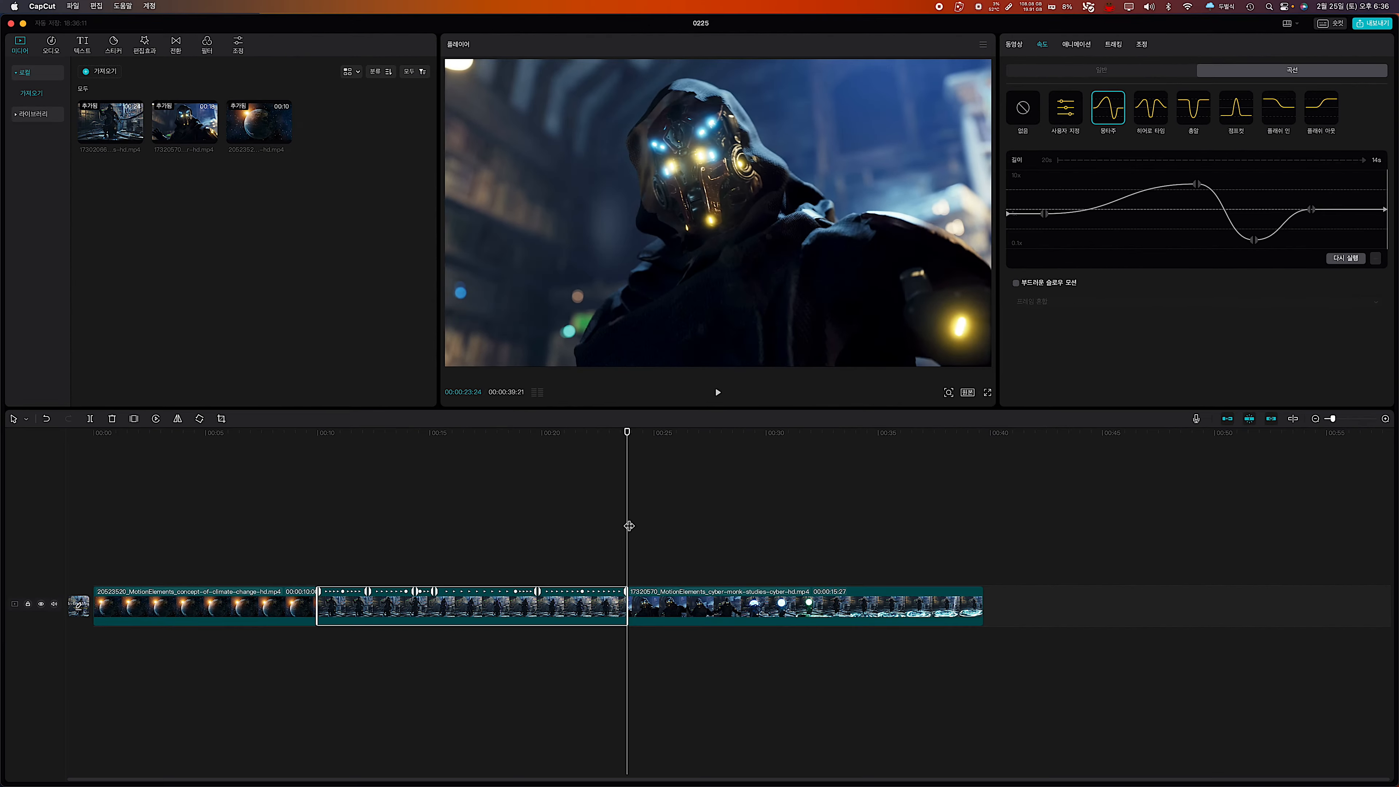
drag(629, 526, 333, 516)
key(space)
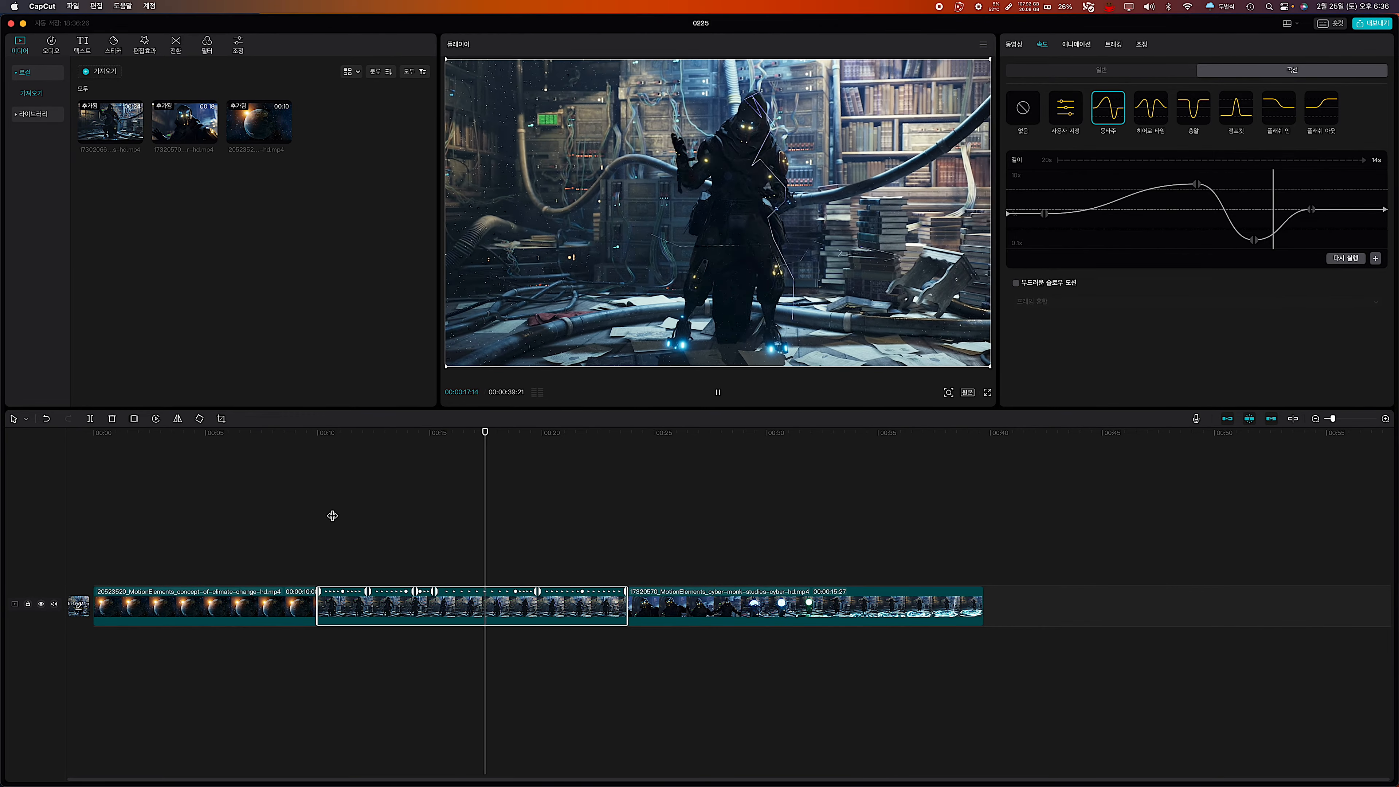
Raise the end section of the cyber-magician clip's Montage speed curve, play it back, and reset the clip's speed curve to none.
key(space)
drag(537, 592, 587, 595)
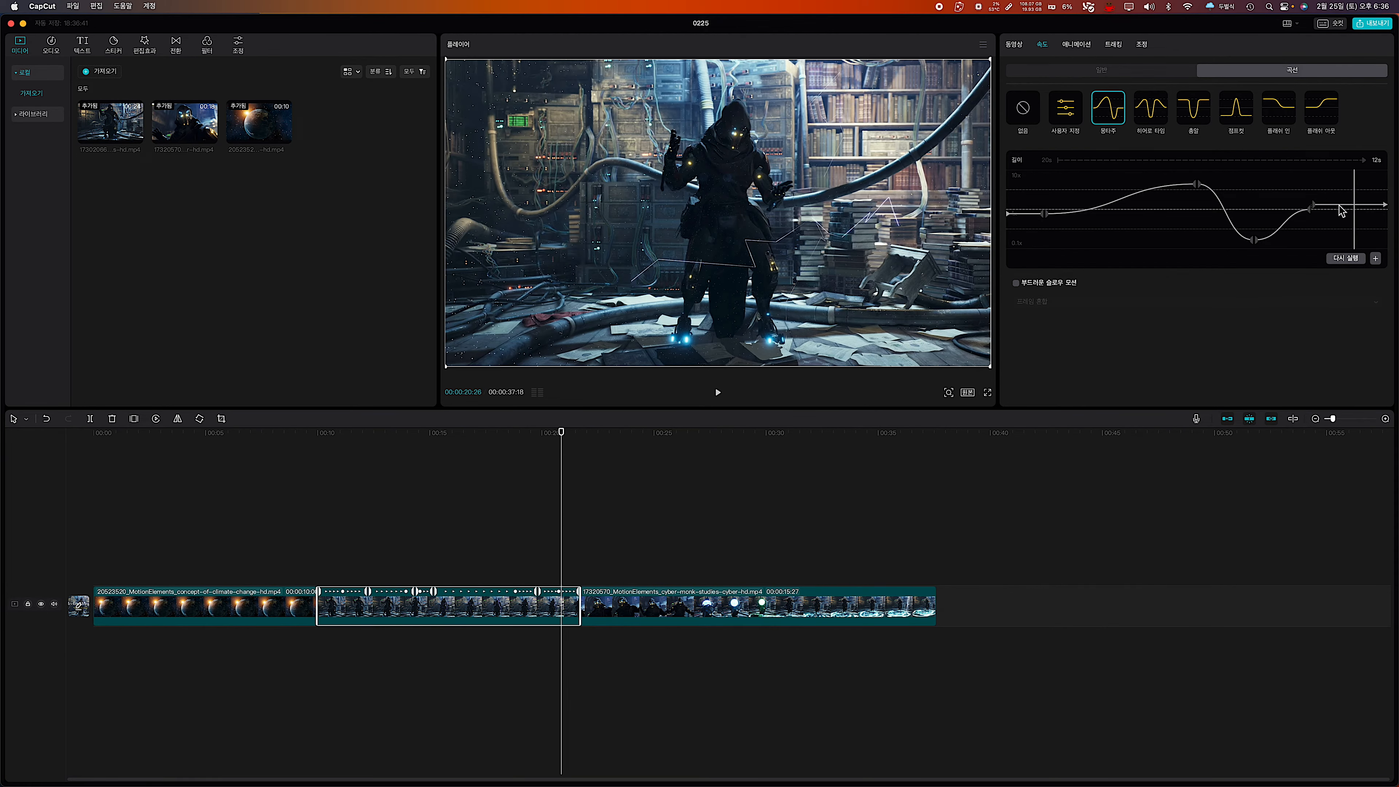
drag(1315, 211, 1313, 206)
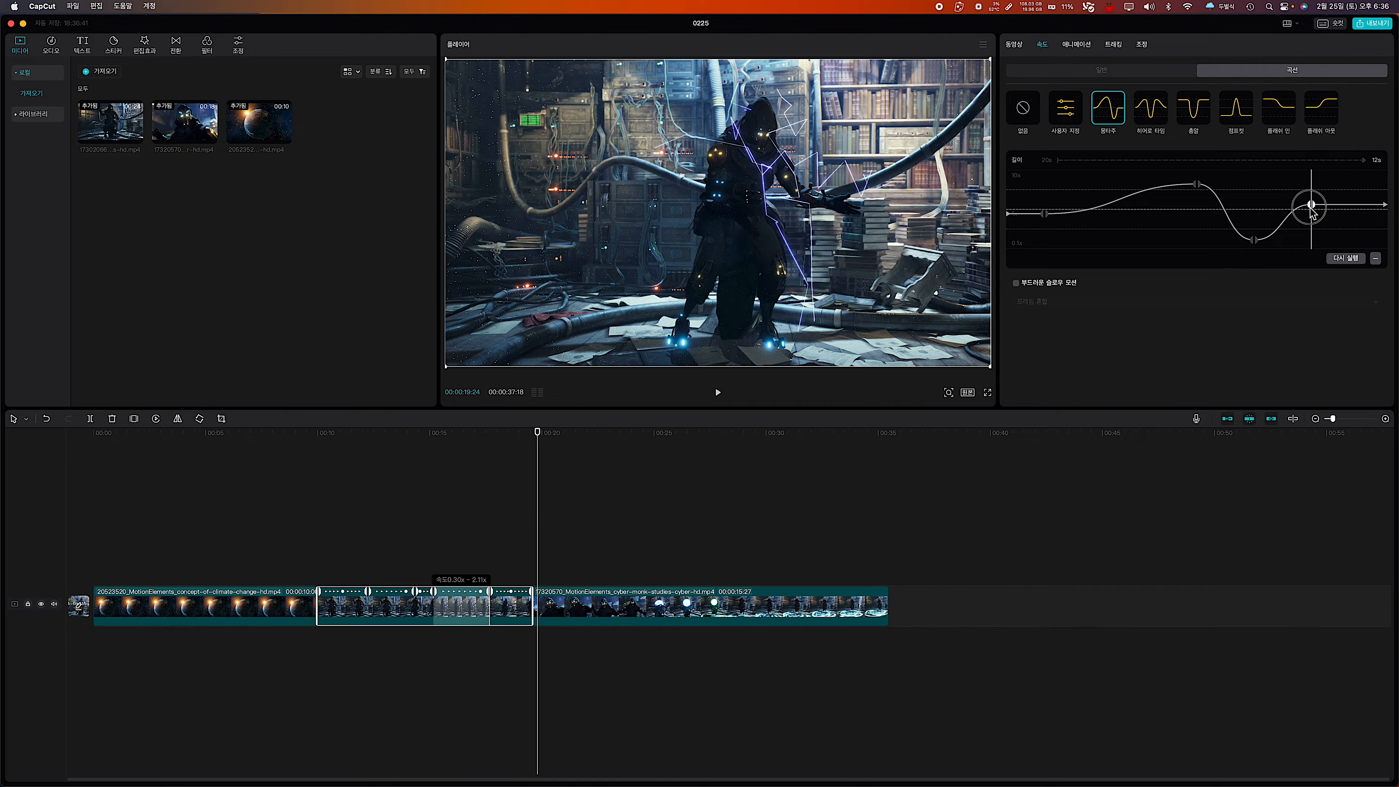
click(403, 435)
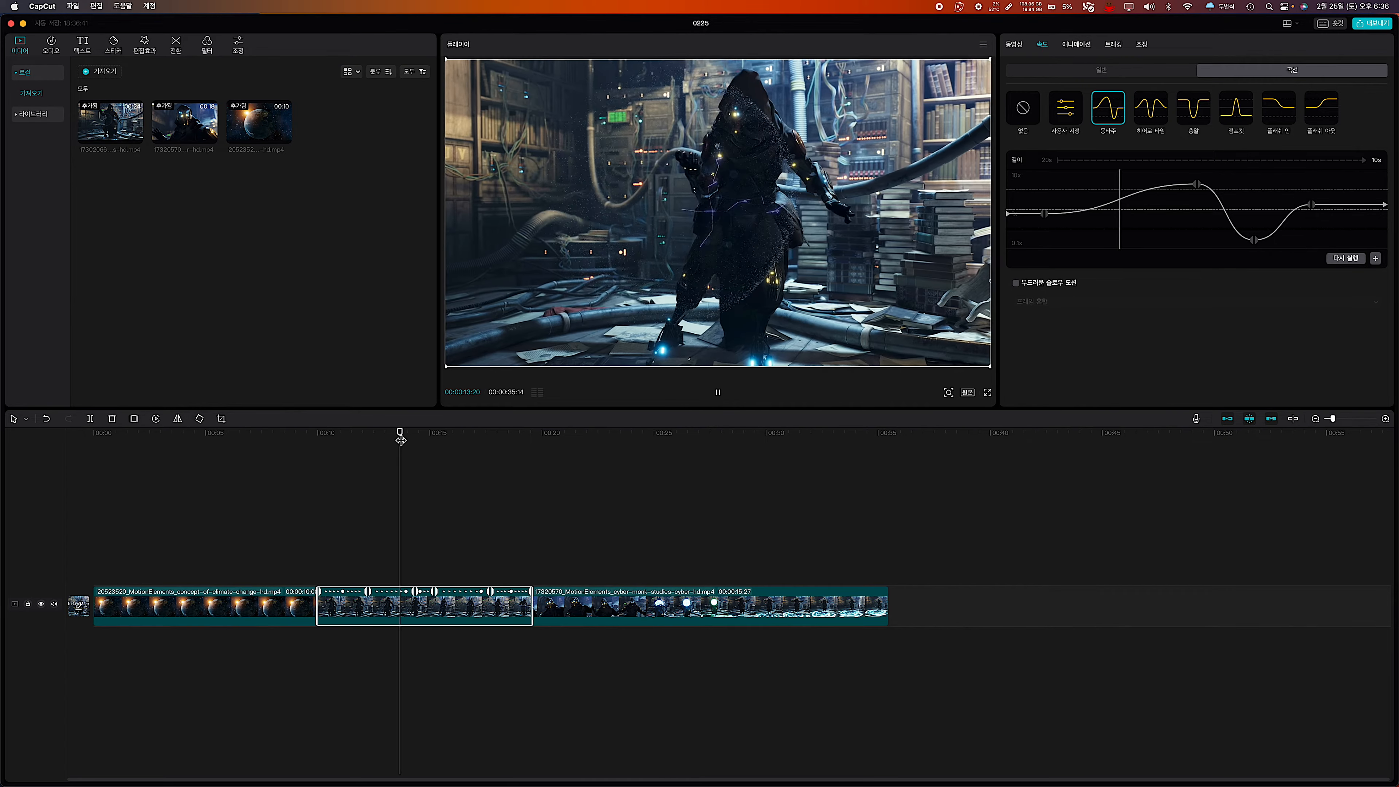
key(space)
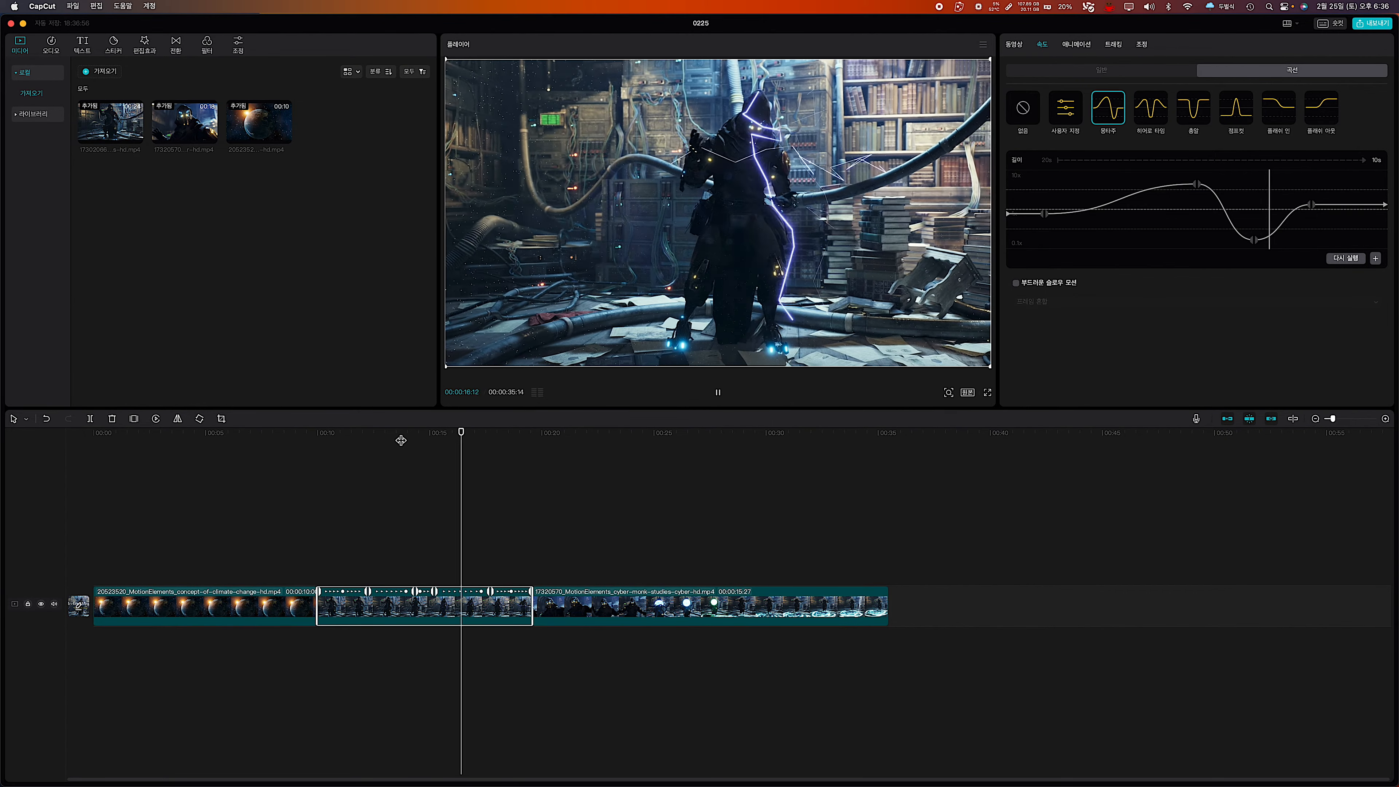
key(space)
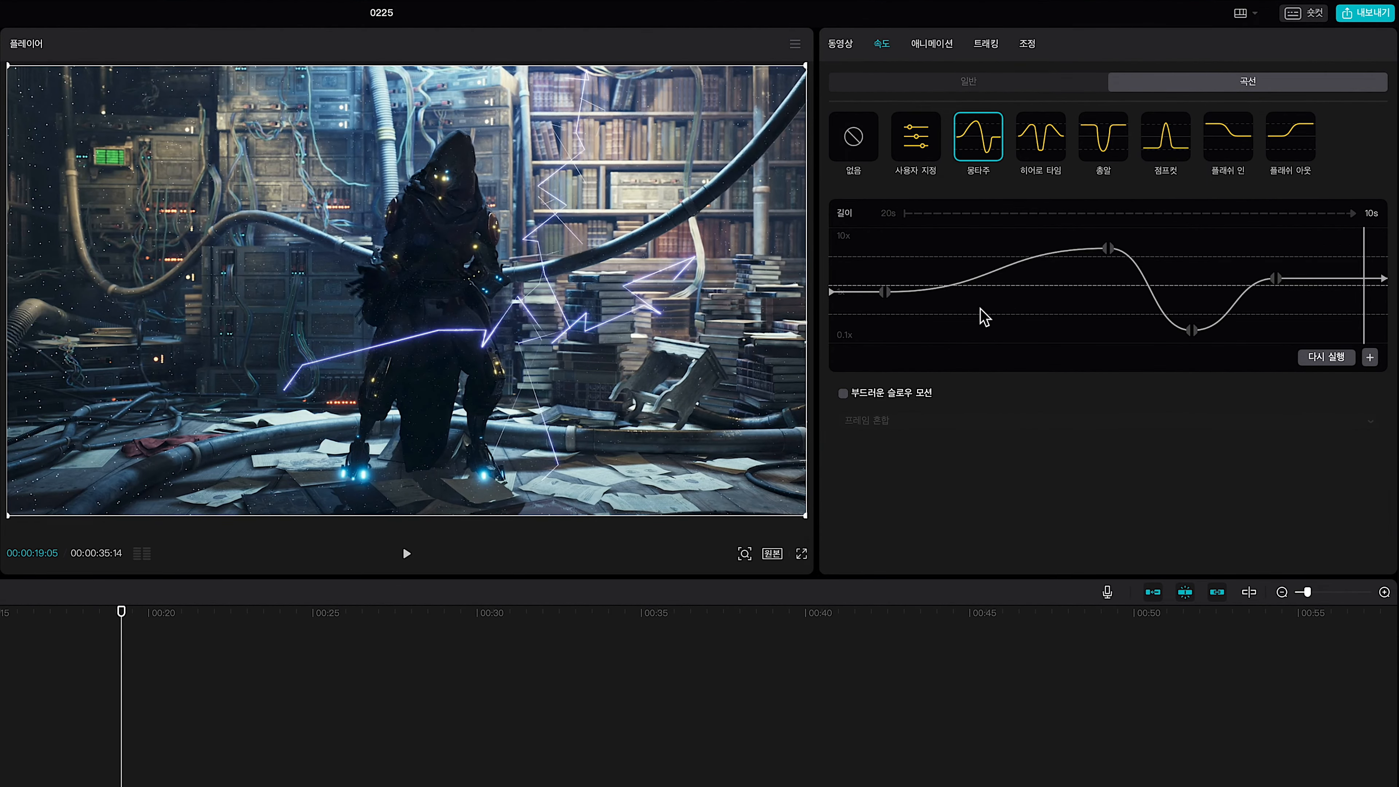
click(855, 145)
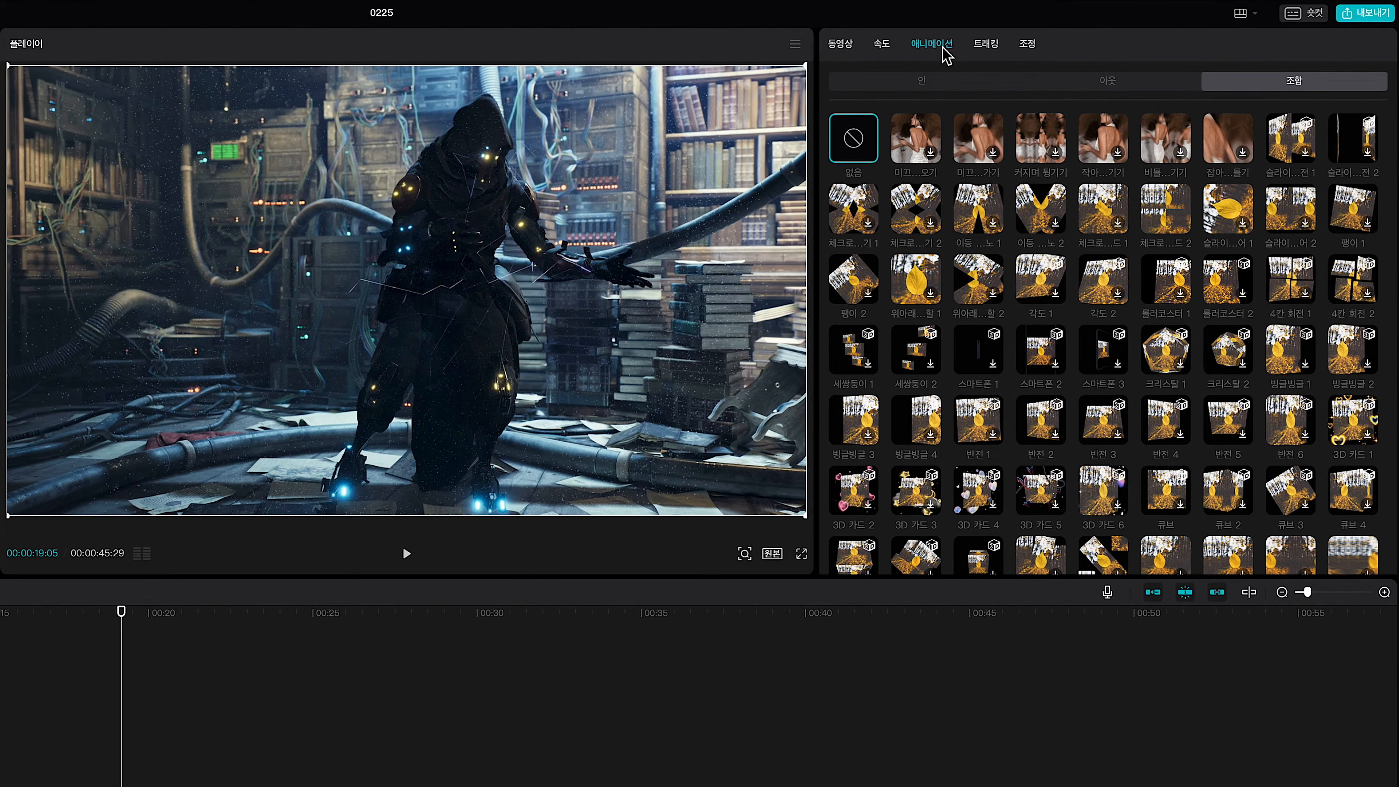
Apply the 회전 U 2 in-animation to the cyber-magician clip and play it back from near the clip's start.
click(948, 95)
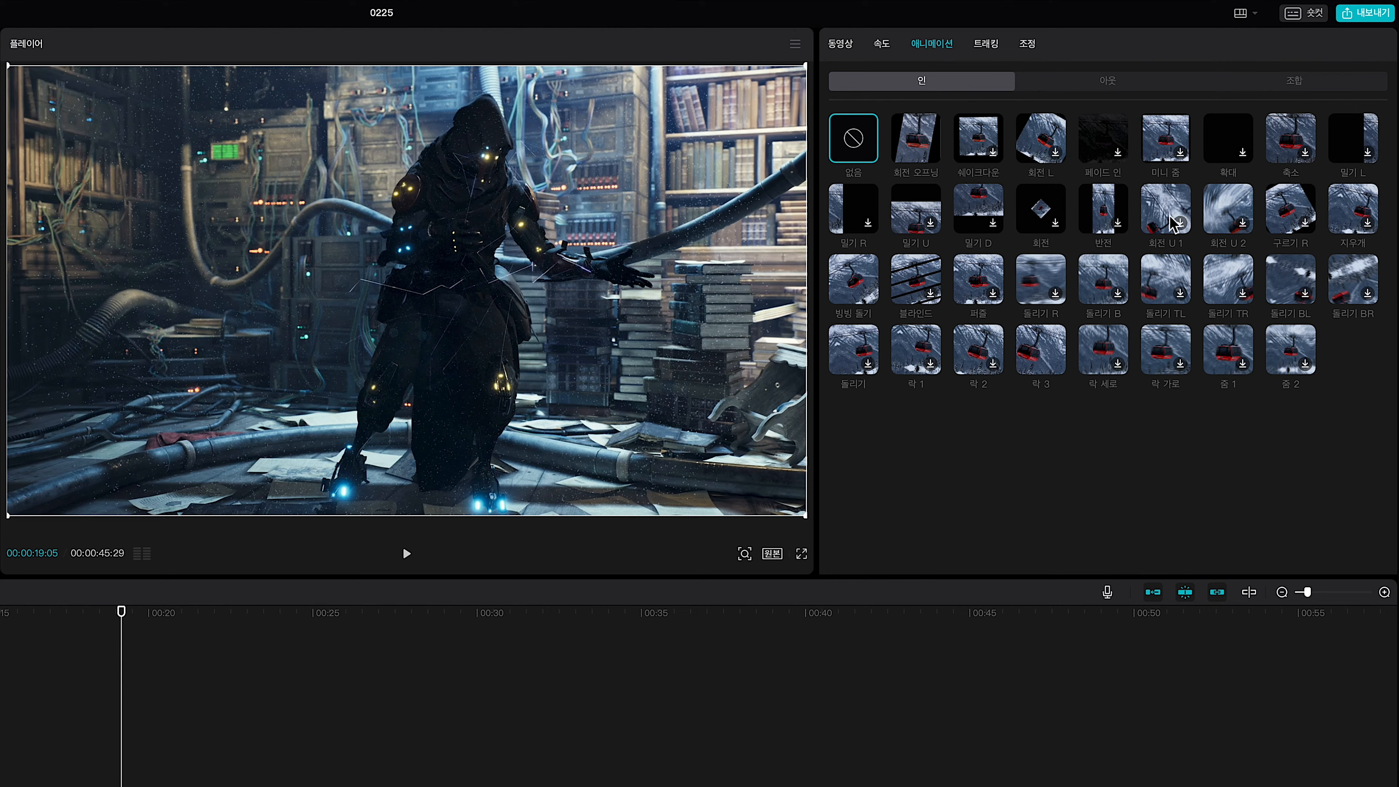
click(1224, 223)
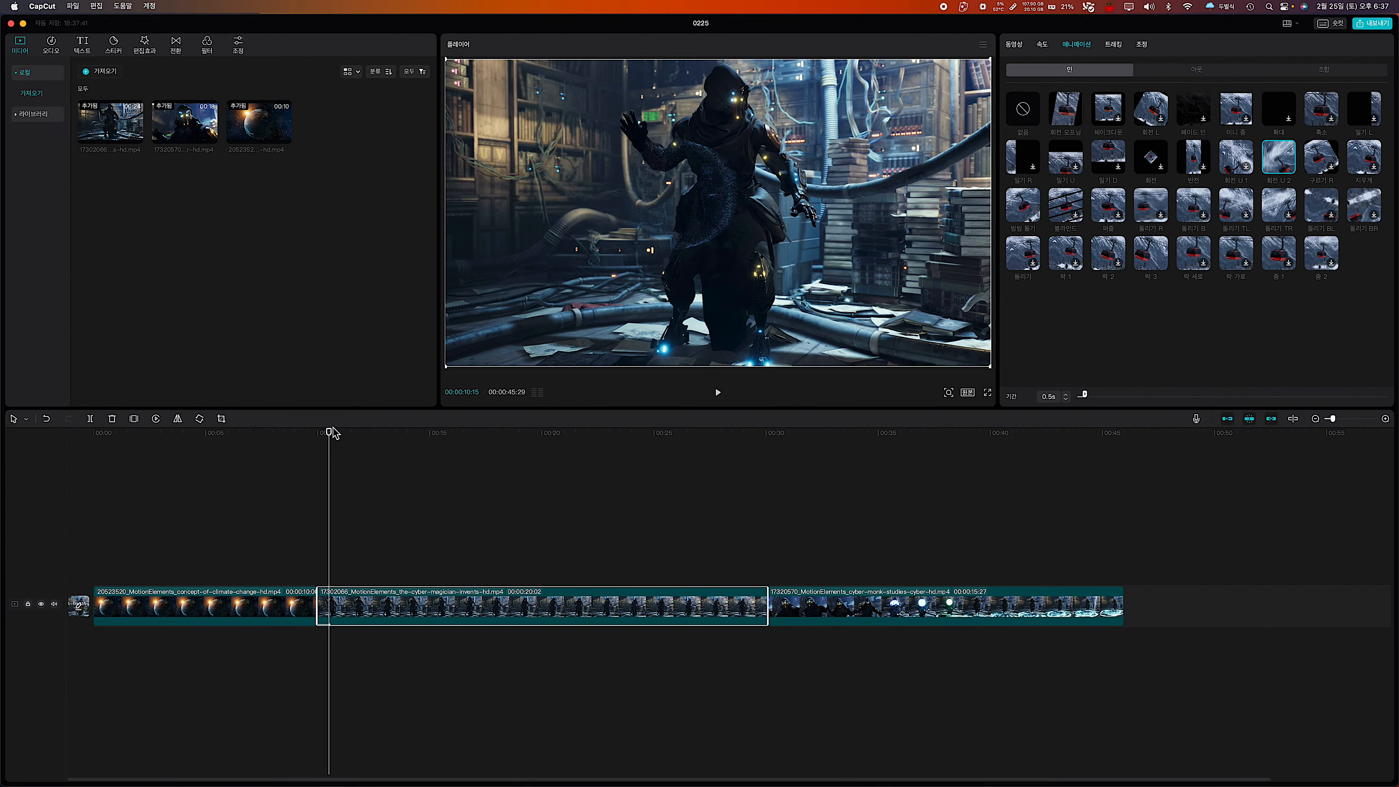
drag(332, 433, 317, 439)
key(space)
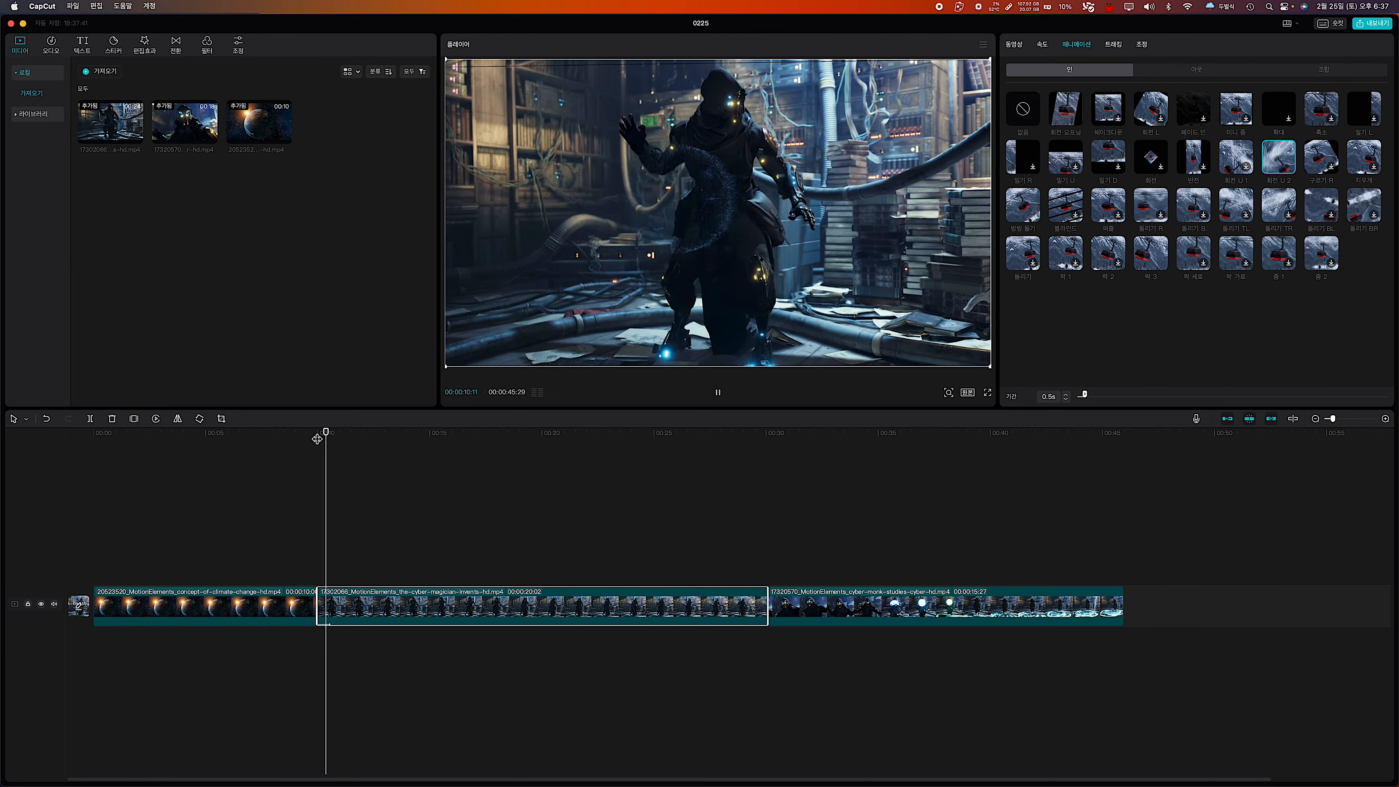
key(space)
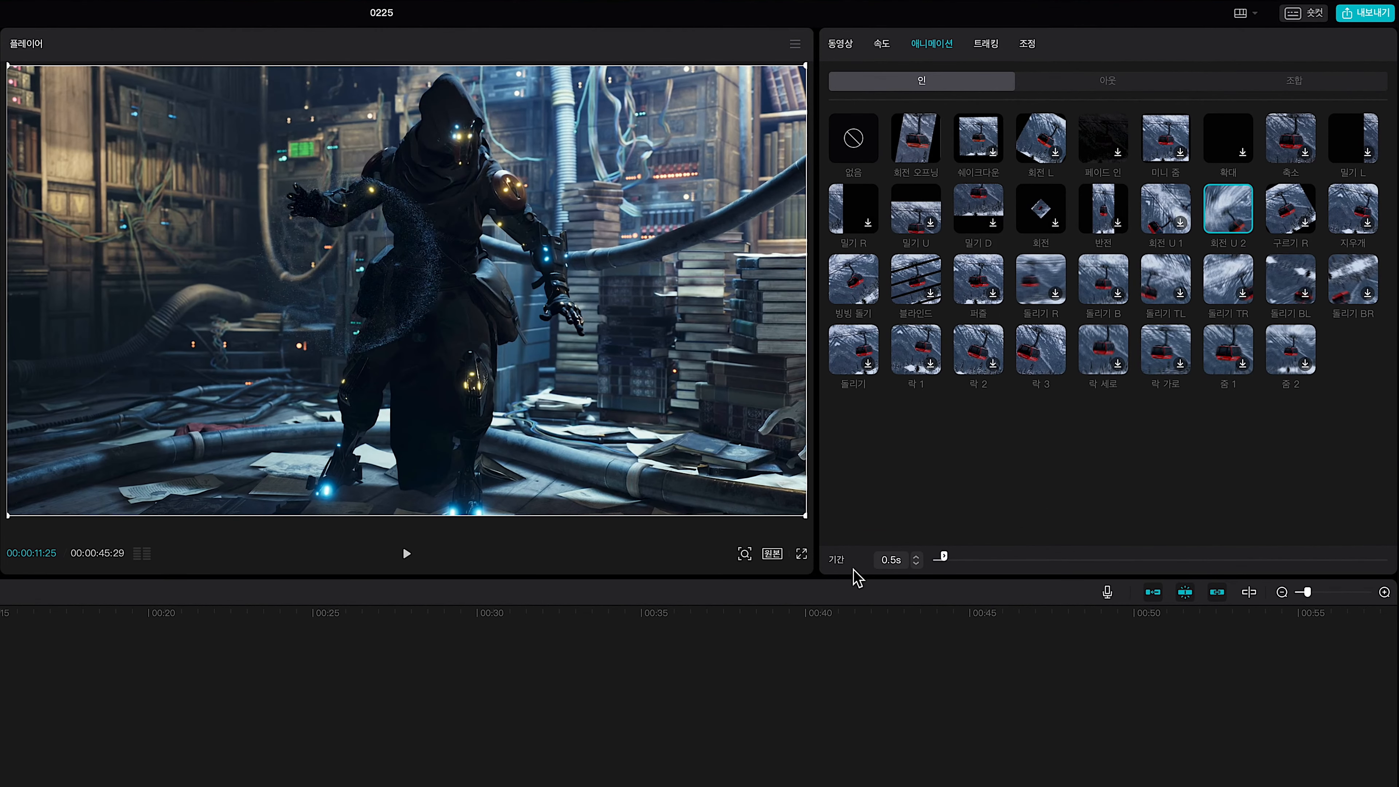
Try in-animation durations of 4.4 s and 2.5 s, and remove the clip's in-animation.
click(946, 559)
drag(947, 559, 1035, 560)
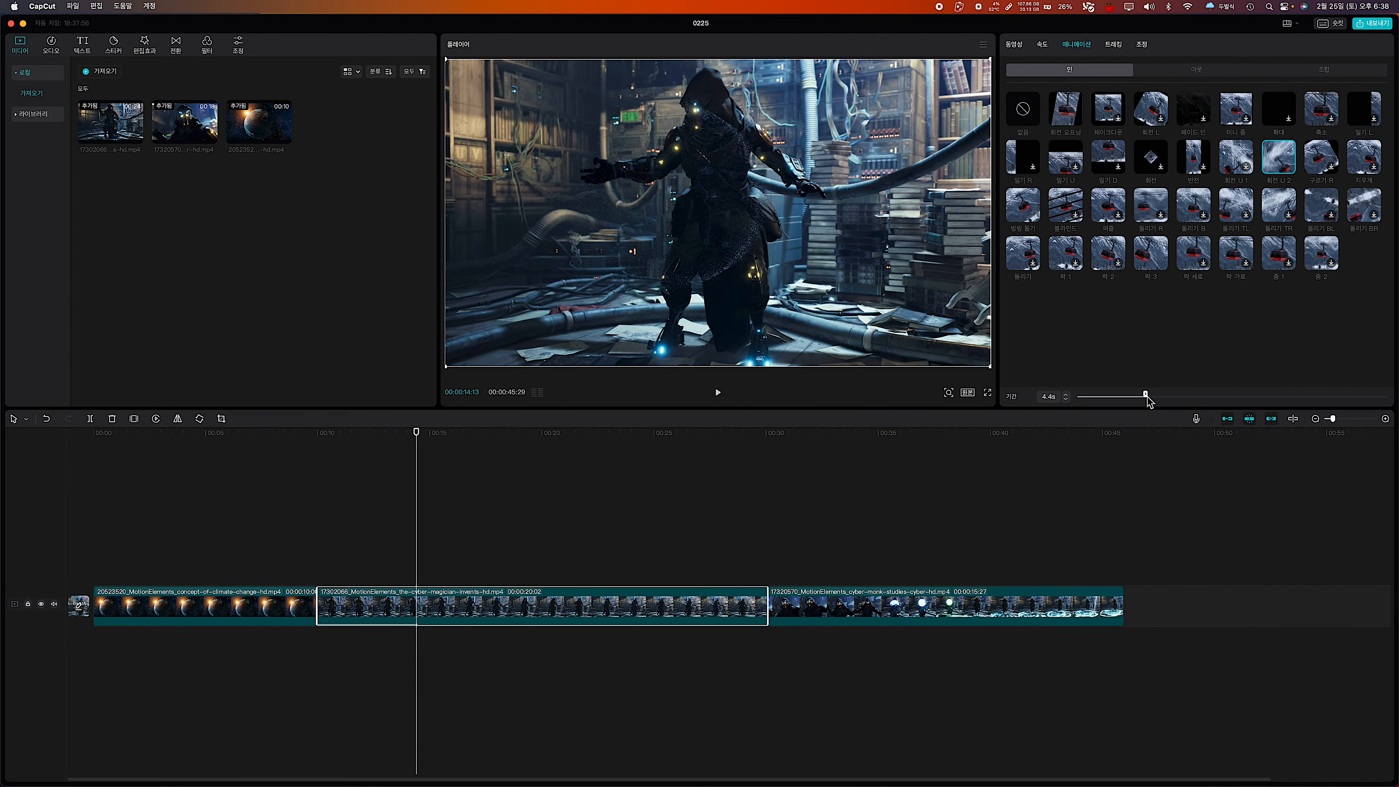
drag(1146, 396, 1116, 396)
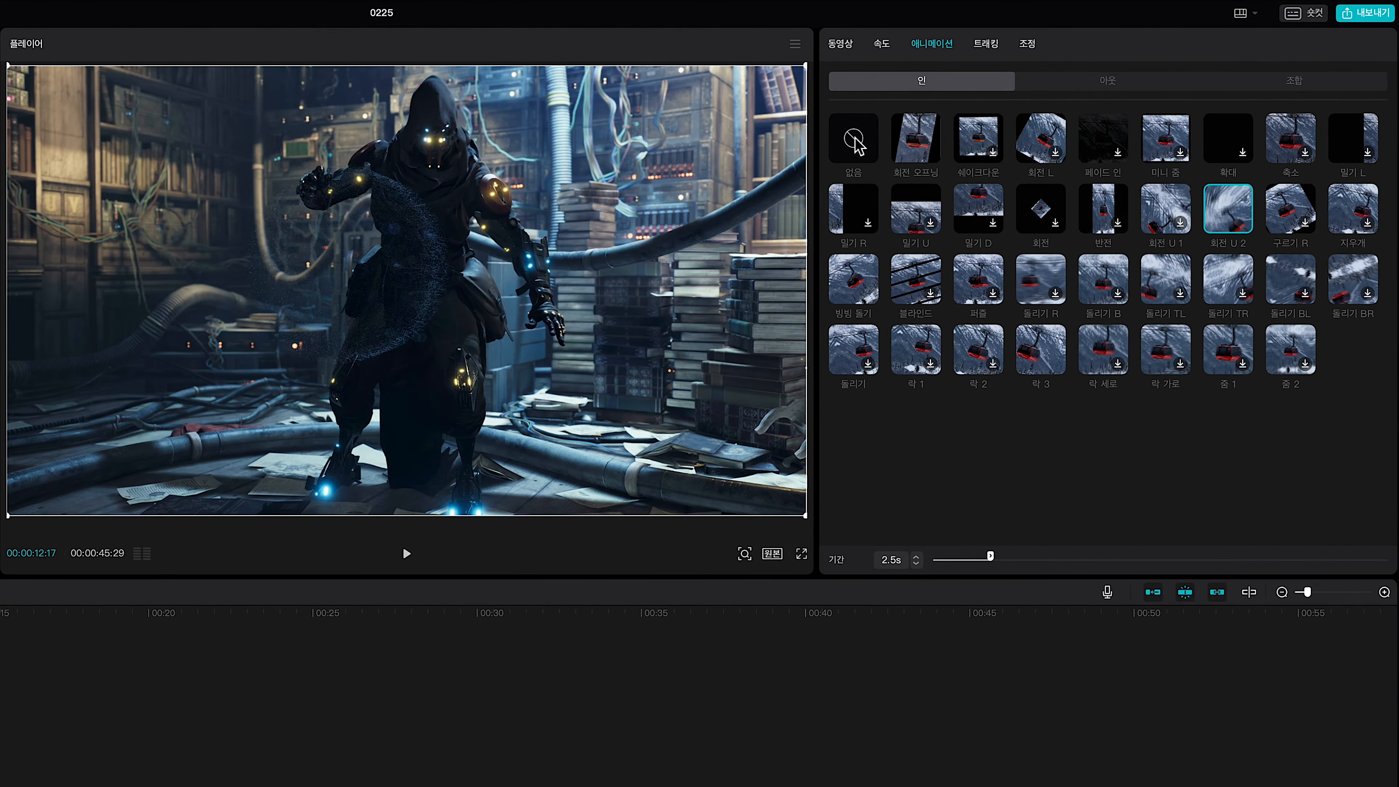
click(855, 141)
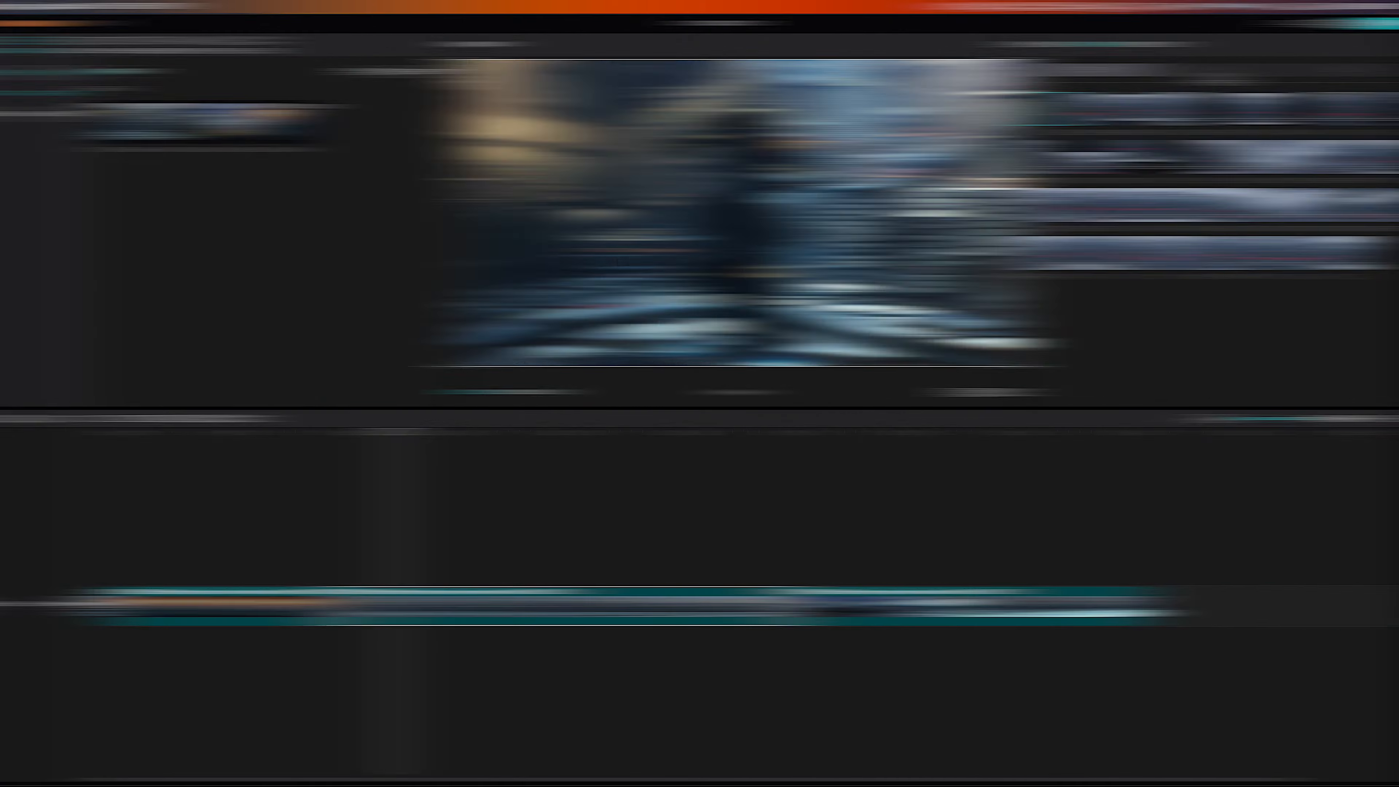
Apply the 페이드 아웃 (fade out) out-animation to the cyber-magician clip, play back the clip's end, and lengthen the animation's duration.
click(1108, 80)
click(1104, 140)
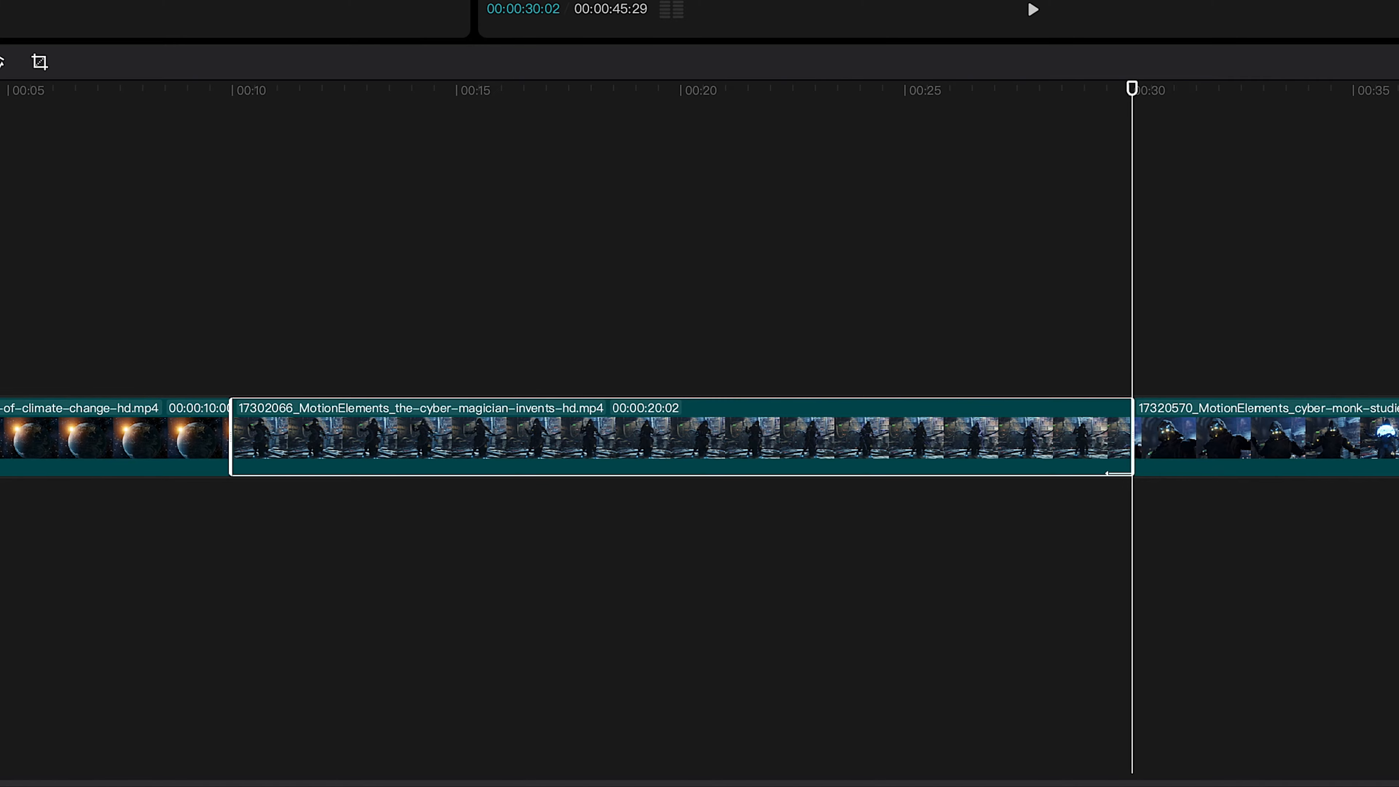
drag(1134, 184, 1049, 189)
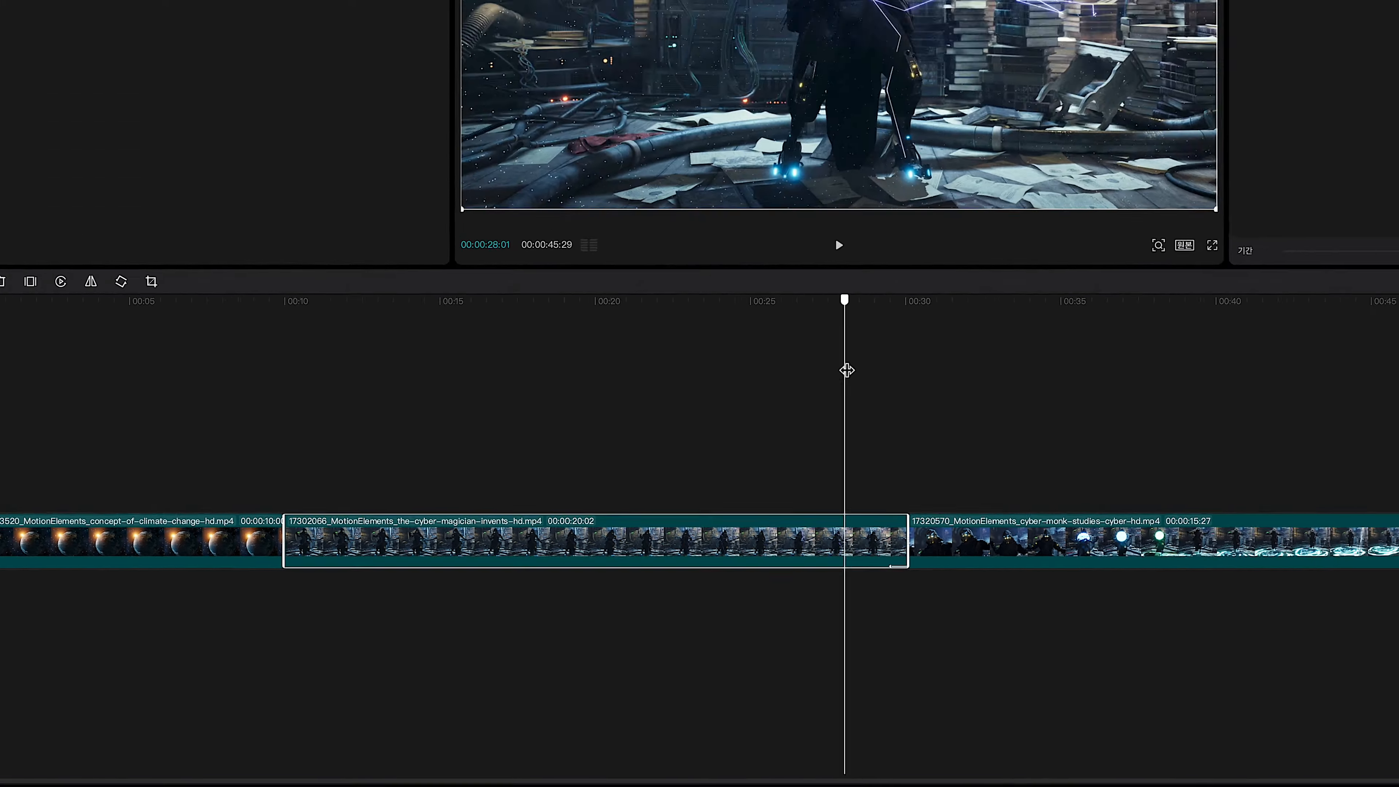
key(space)
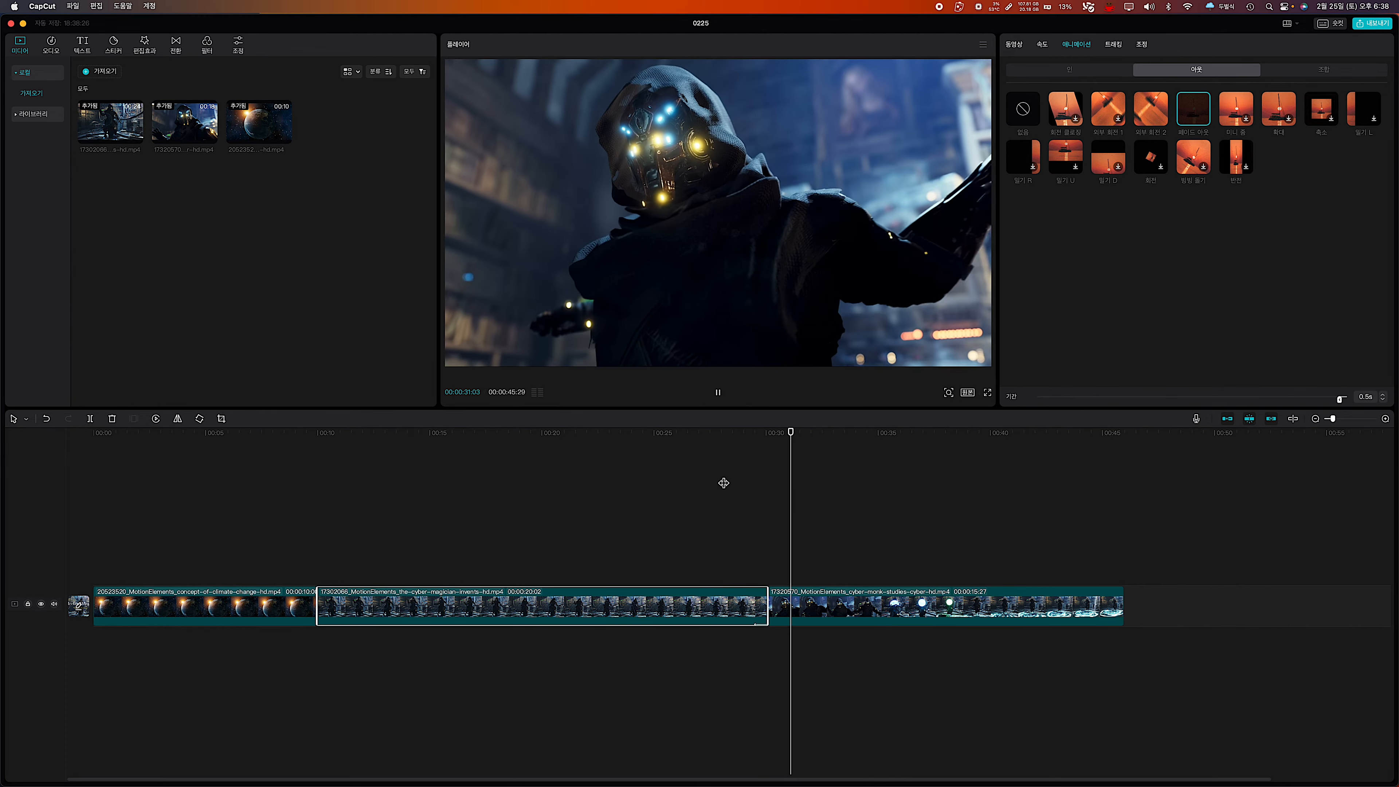
key(space)
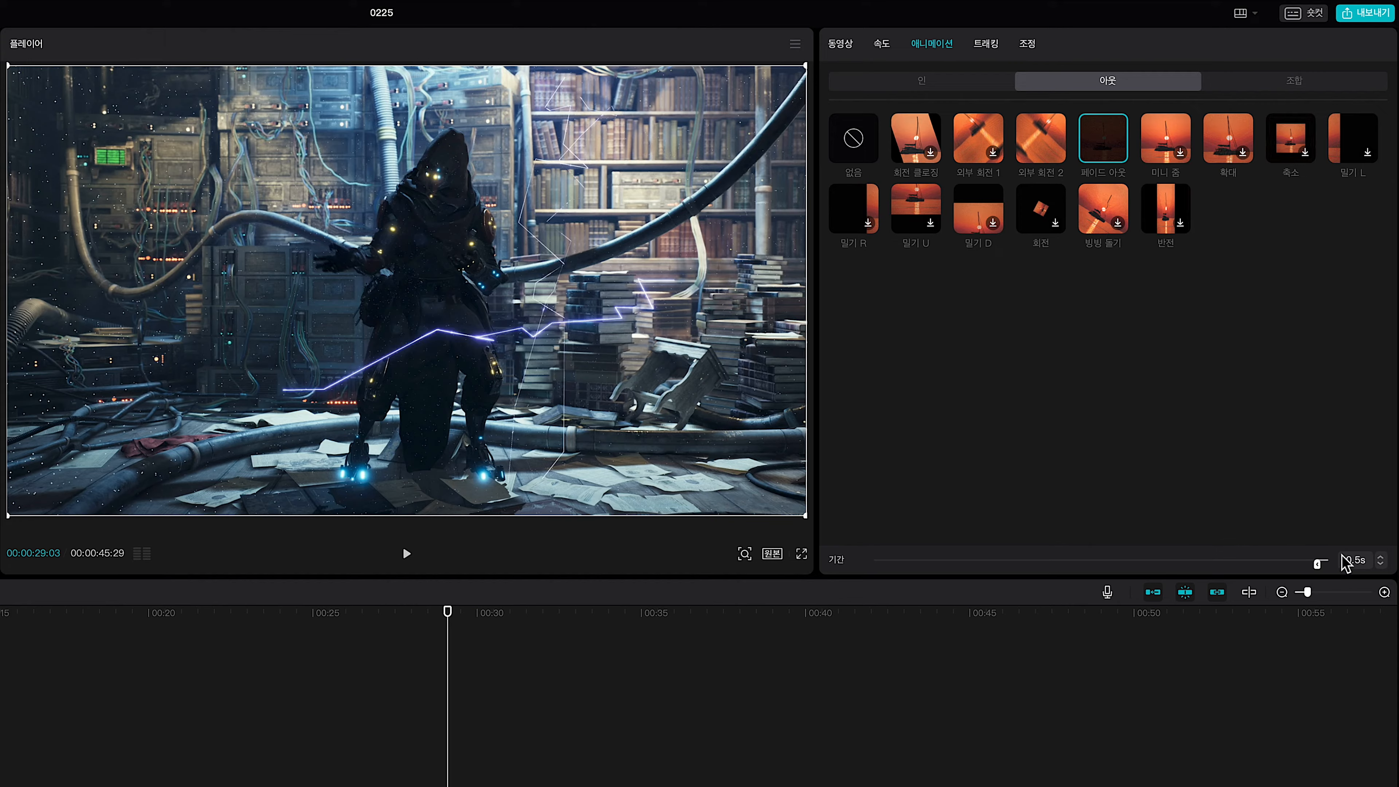
drag(1321, 567, 1259, 563)
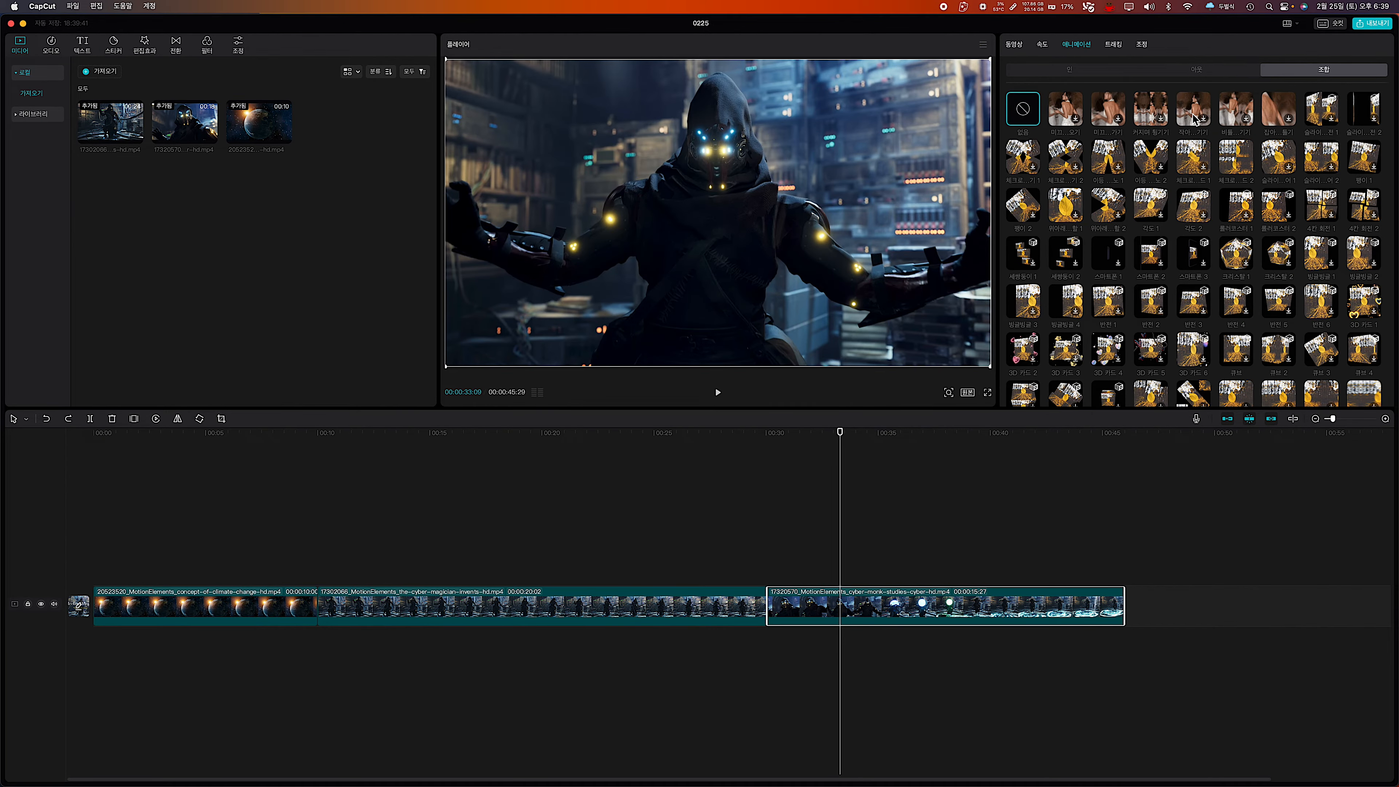
Try a combo animation on the cyber-monk clip, and view the clip's tracking options.
click(1194, 118)
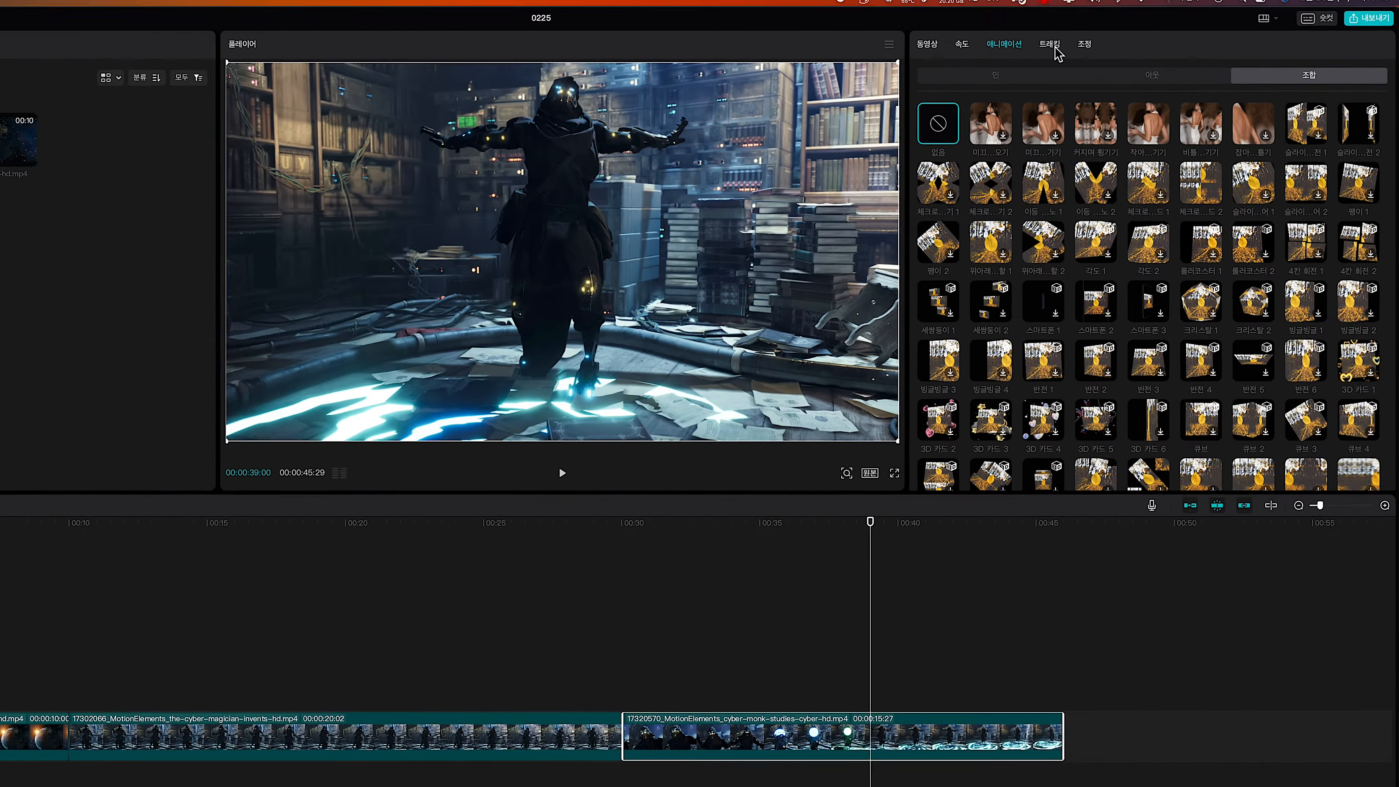
click(1115, 45)
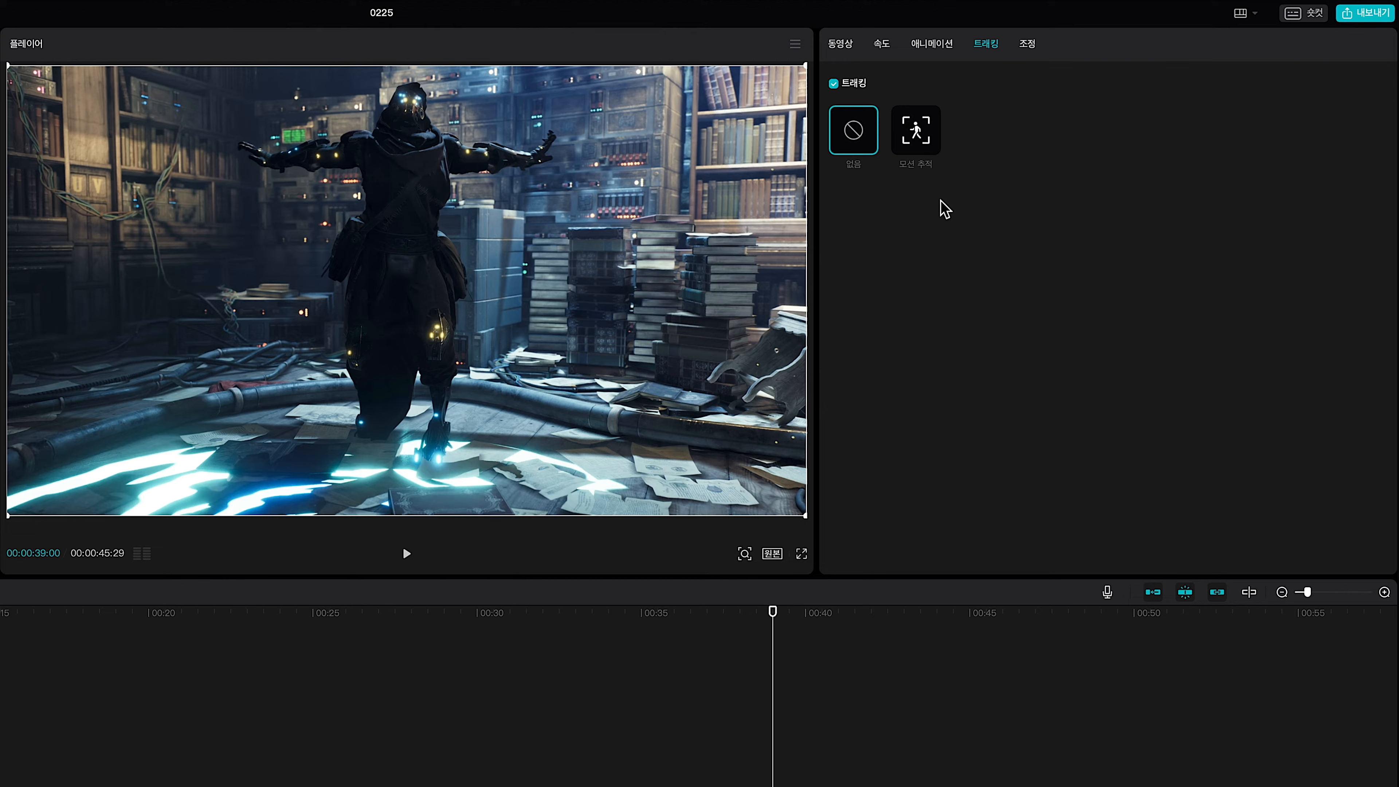
Look at the cyber-monk clip's basic adjustment settings, checking the available LUT choices and the colour sliders.
click(1029, 44)
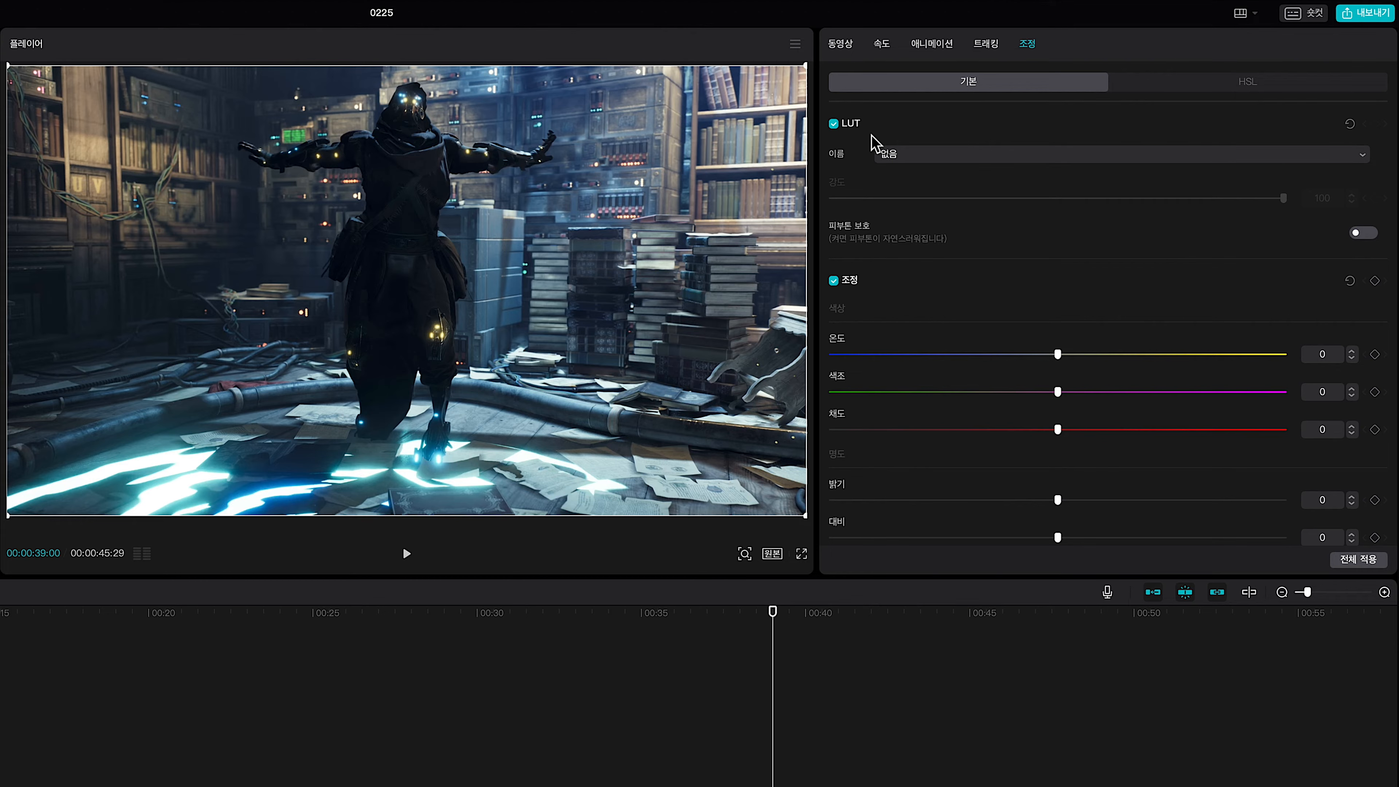
click(1361, 156)
click(1141, 125)
scroll(909, 299, down, 3)
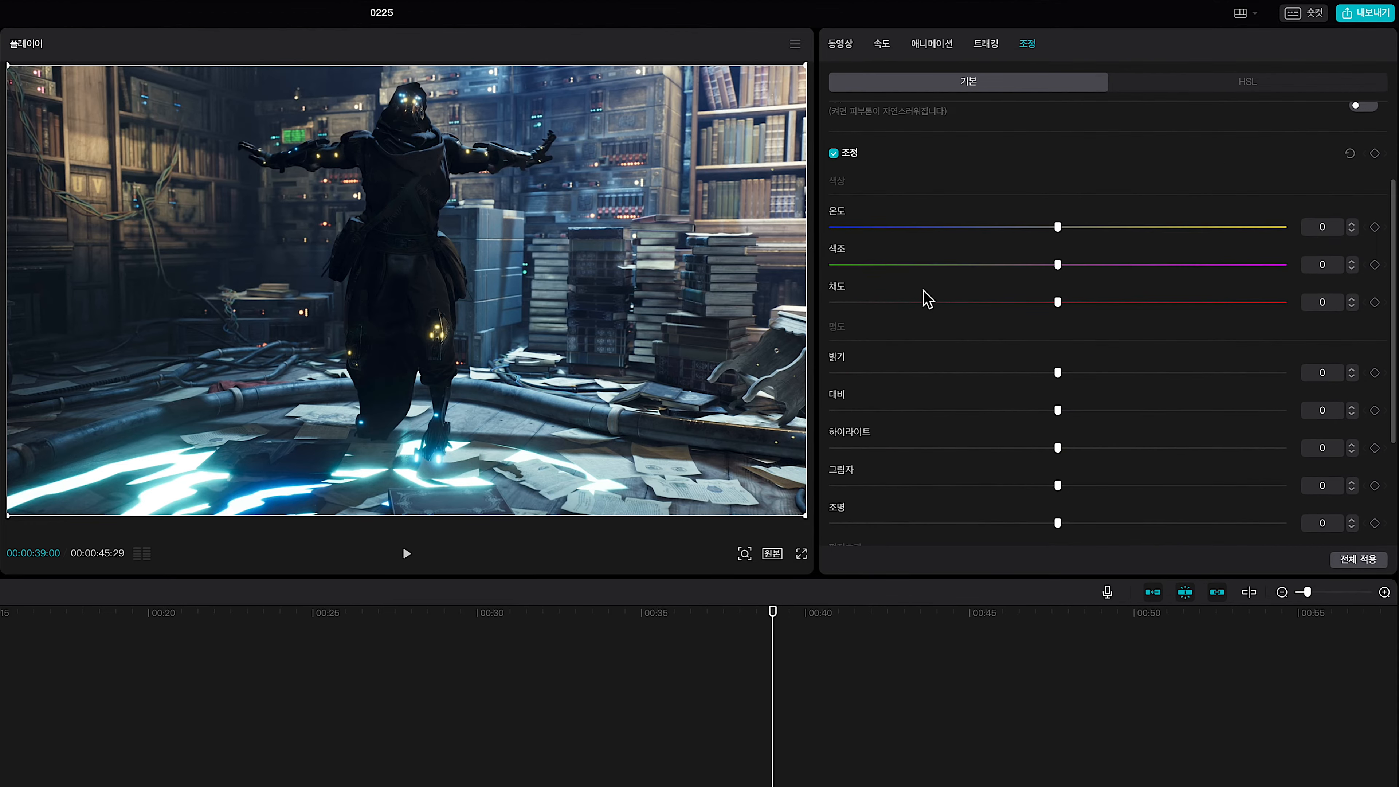
Try the colour, brightness and vignette adjustments on the cyber-monk clip, including tint at -50, and return them to 0.
mouse_move(1047, 226)
mouse_down()
mouse_move(1273, 226)
mouse_move(868, 231)
mouse_move(1263, 229)
mouse_move(1058, 232)
mouse_up()
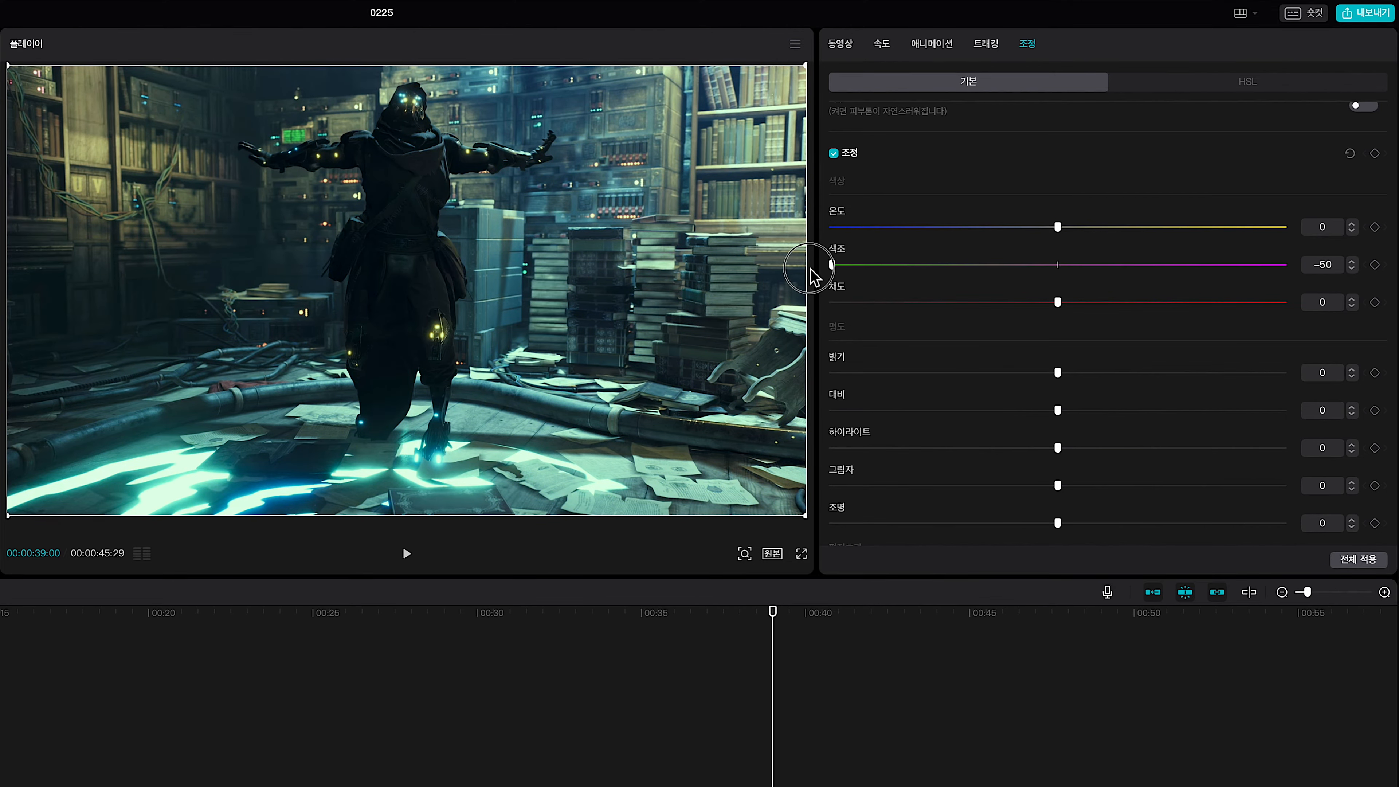
scroll(1066, 319, down, 1)
drag(1059, 307, 1056, 381)
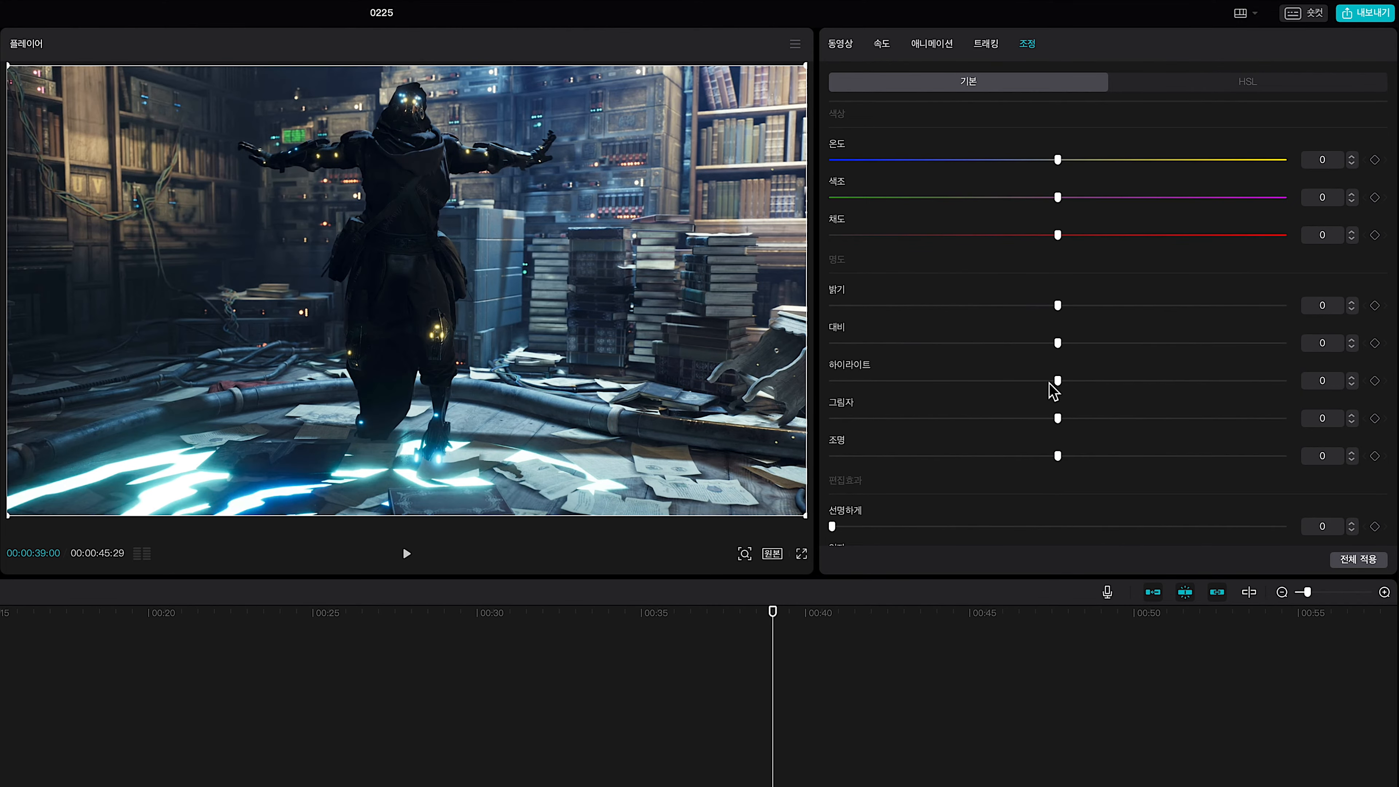
scroll(1063, 414, down, 1)
mouse_move(1058, 432)
mouse_down()
mouse_move(806, 428)
mouse_move(1270, 427)
mouse_move(1058, 432)
mouse_up()
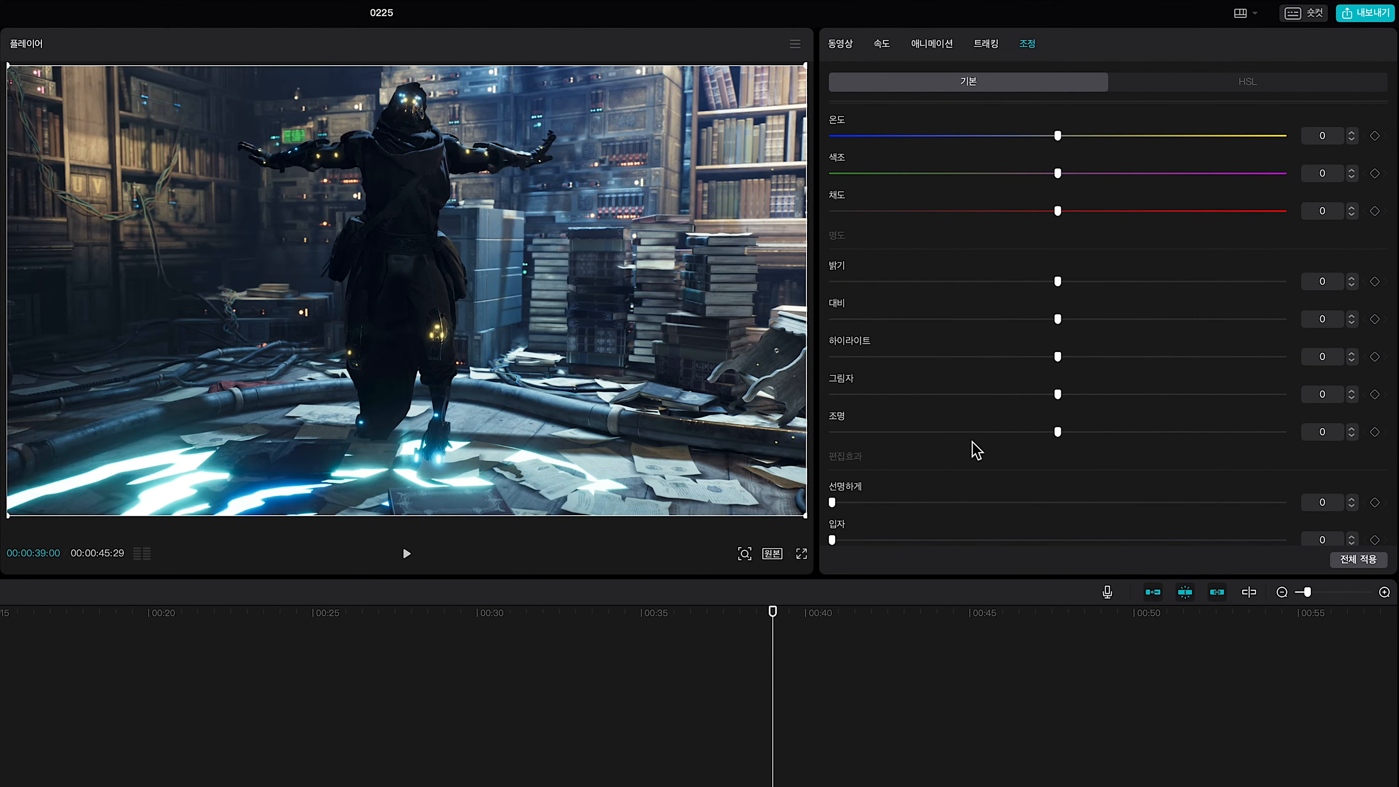
scroll(884, 400, down, 2)
mouse_move(1058, 537)
mouse_down()
mouse_move(946, 538)
mouse_move(1284, 534)
mouse_move(1057, 539)
mouse_up()
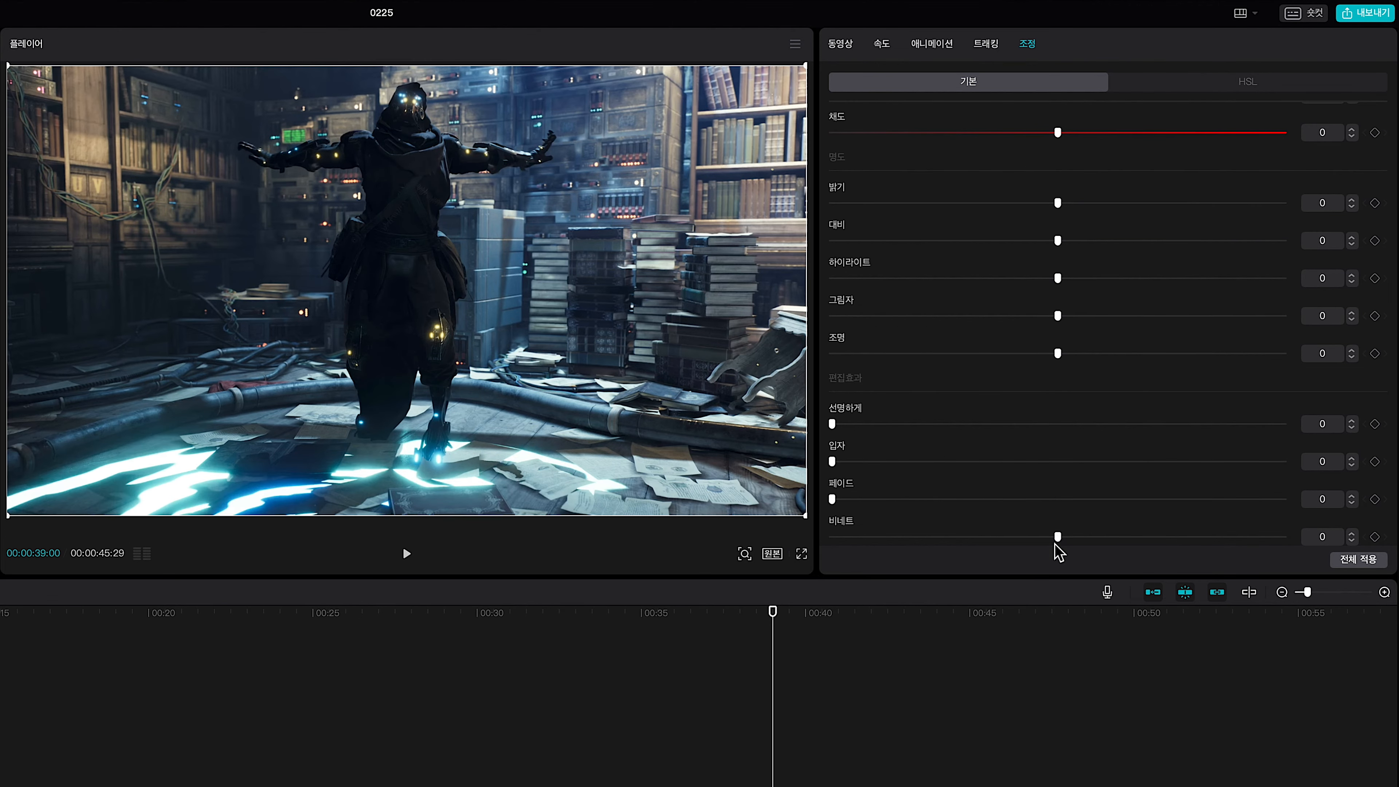
Examine the HSL colour controls, trying the red brightness adjustment, and return to the clip's basic video settings.
click(1266, 89)
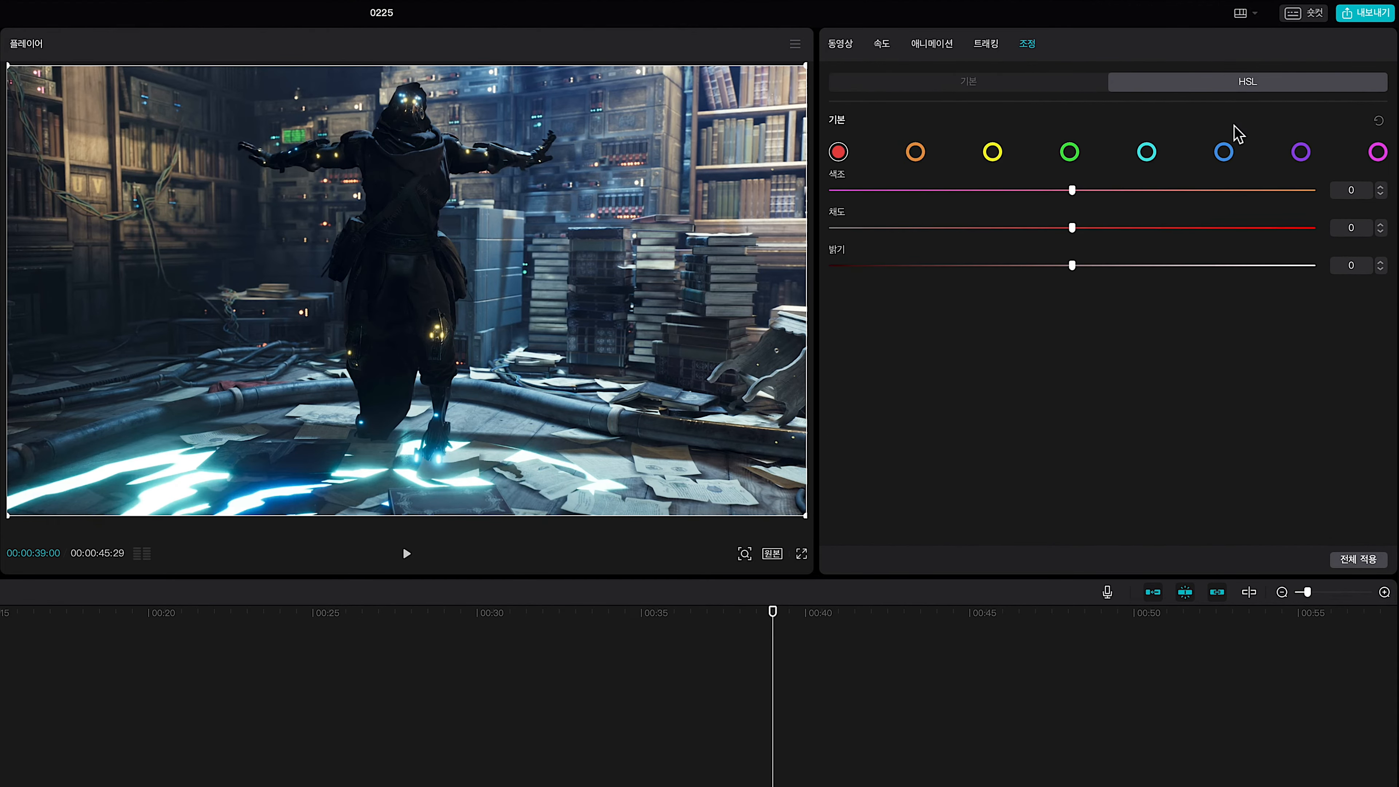
mouse_move(1075, 267)
mouse_down()
mouse_move(1306, 268)
mouse_move(809, 266)
mouse_move(1072, 268)
mouse_up()
click(841, 44)
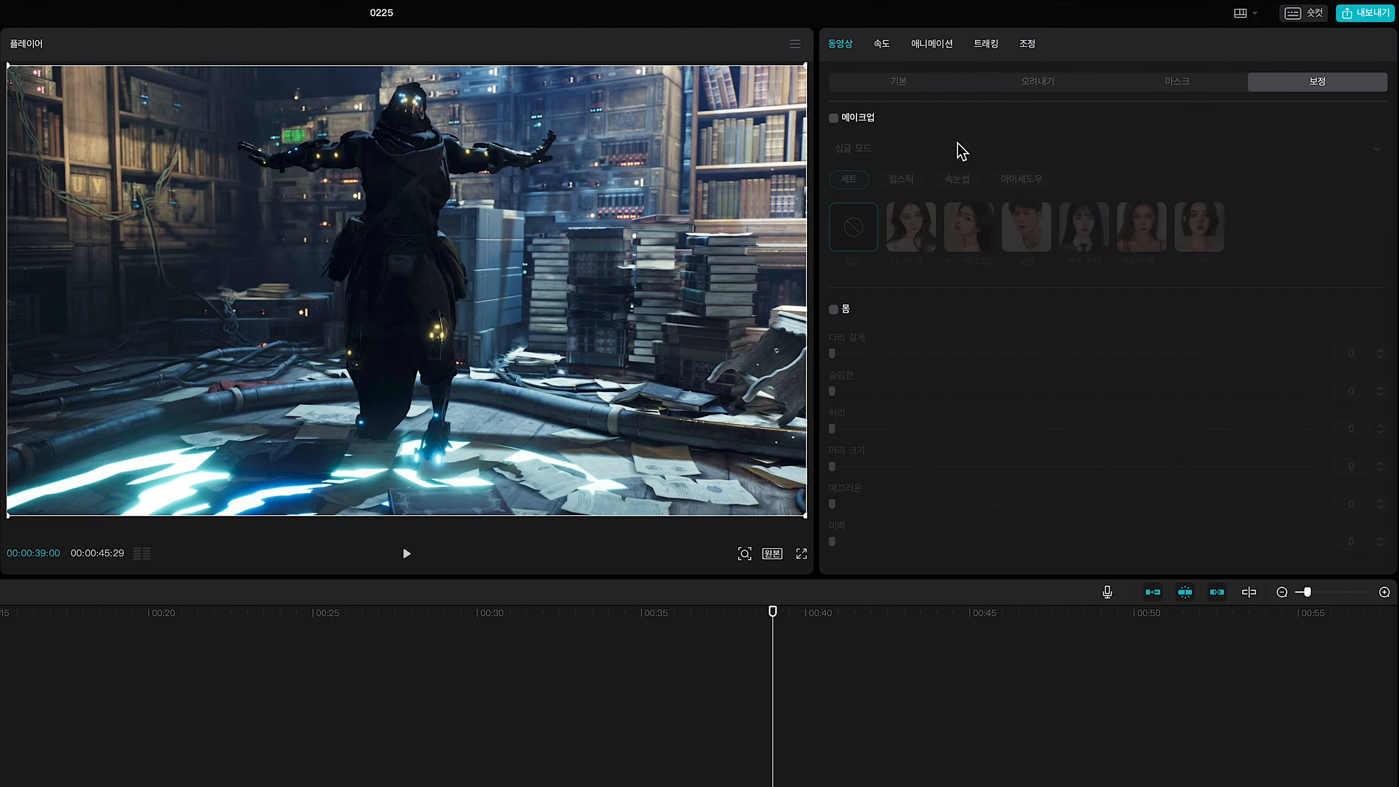
click(909, 91)
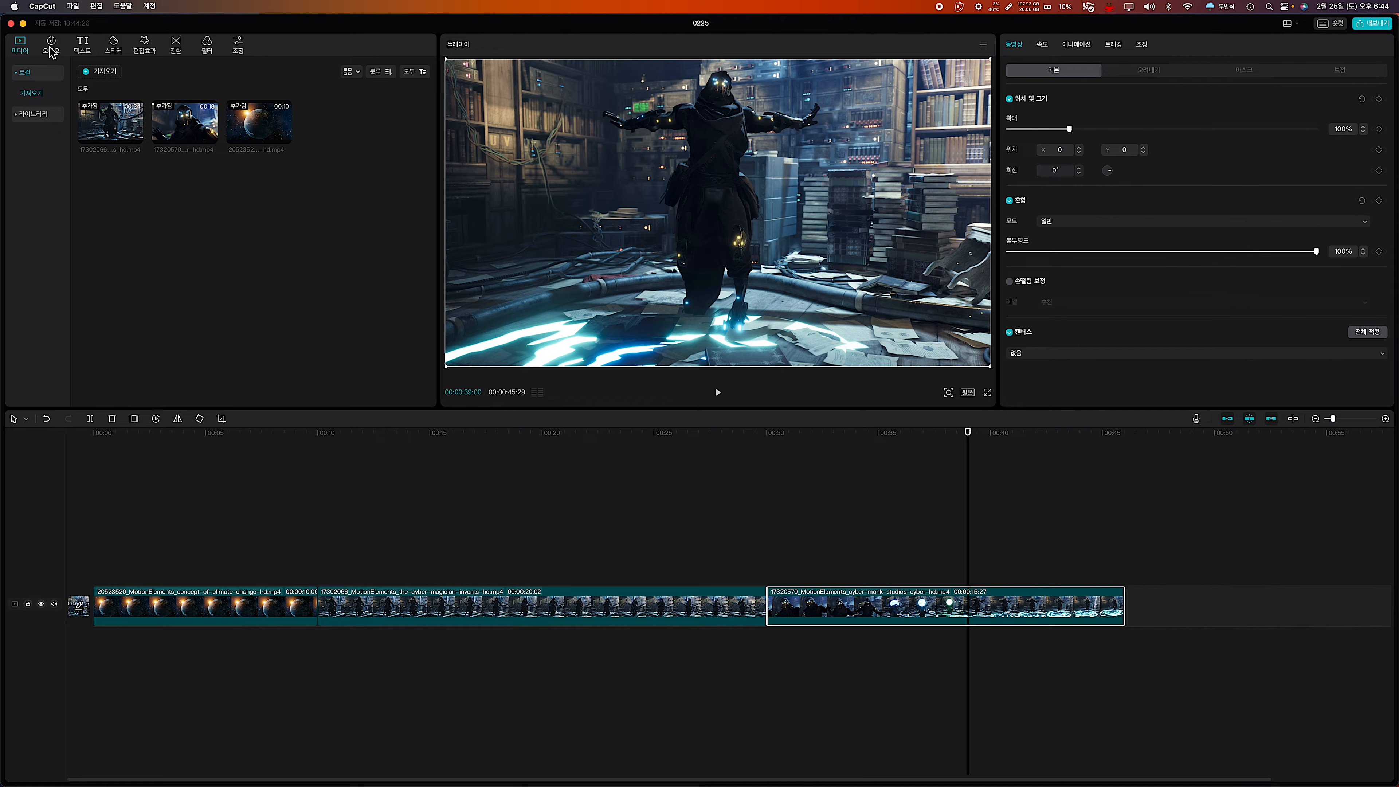
Open the music library and preview the PopUpAlbum tracks from Fbs and Bright down to Swaggy Christmas.
click(52, 46)
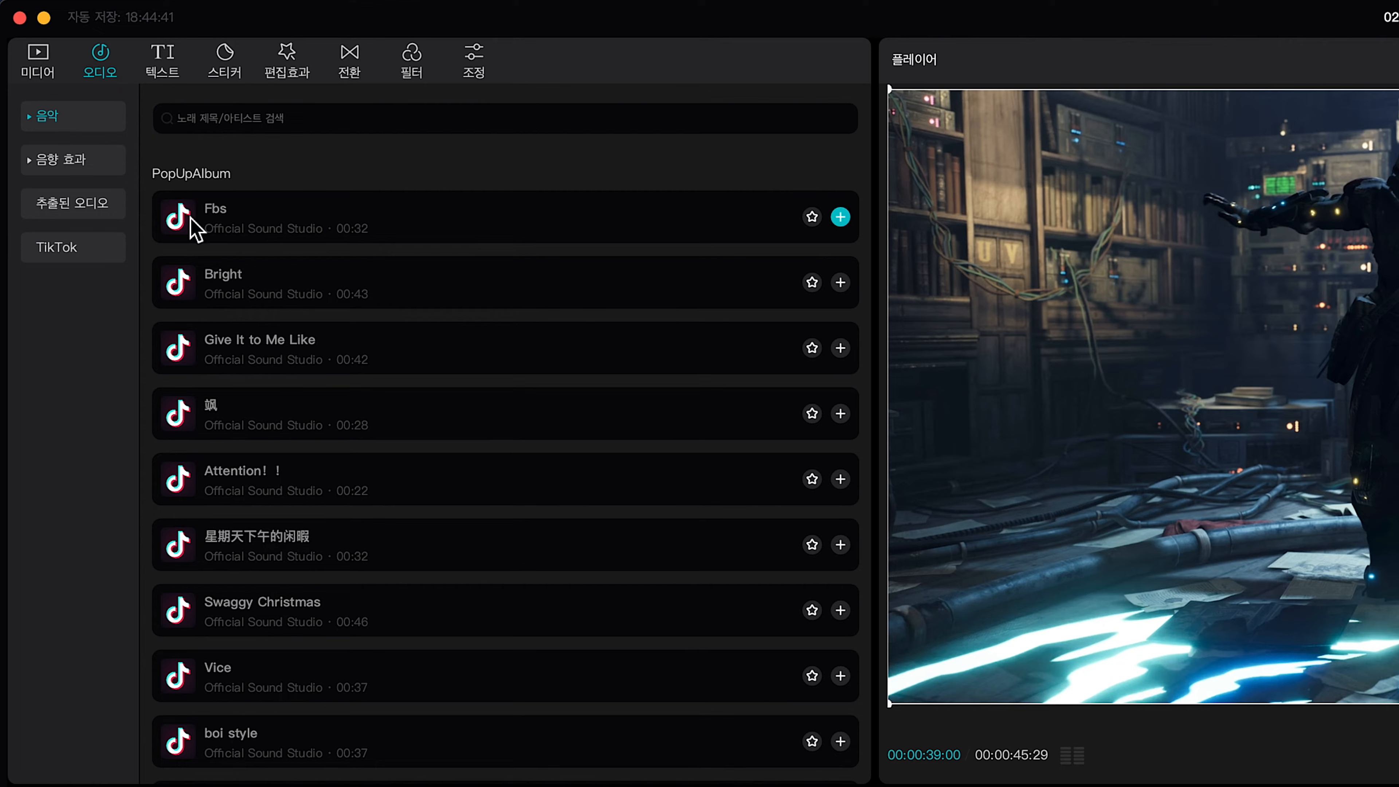
click(195, 230)
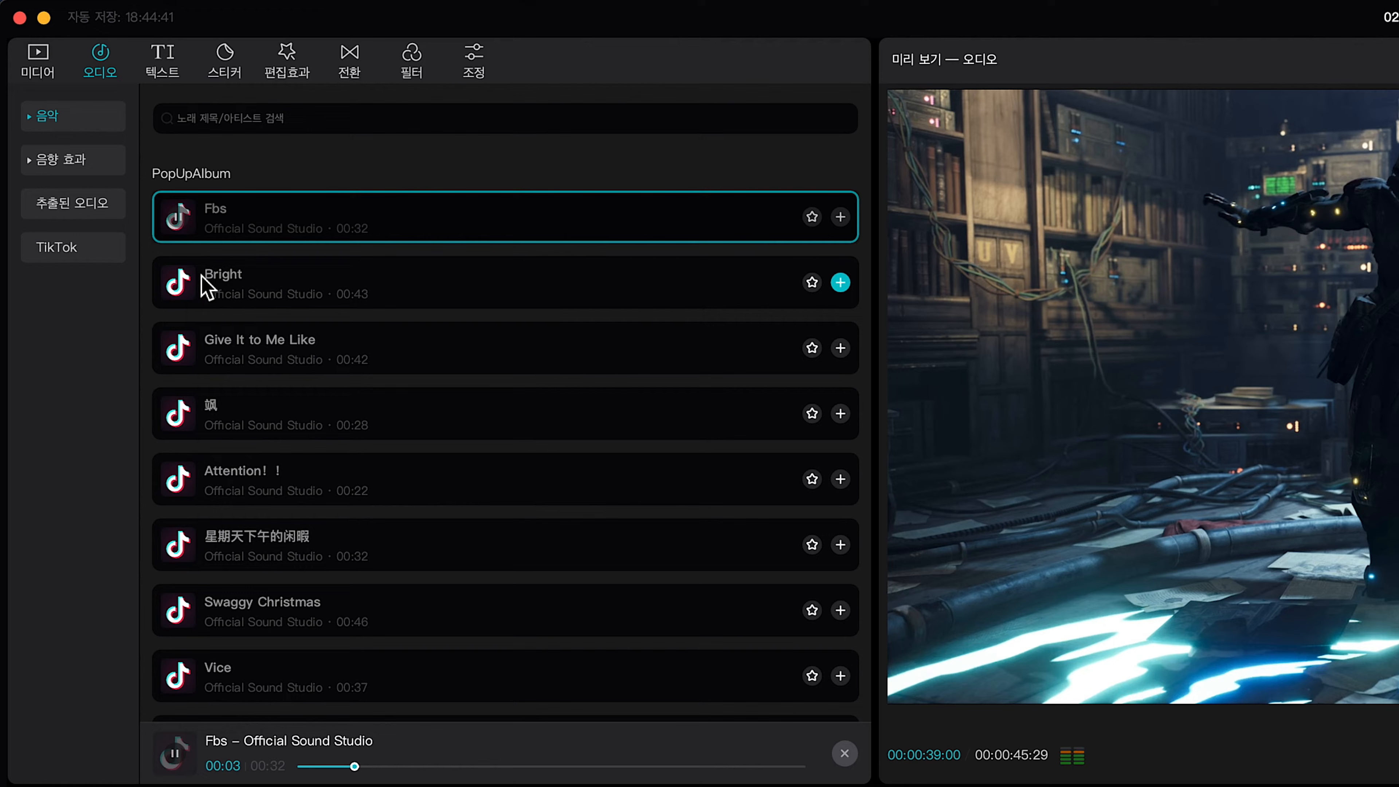
click(207, 287)
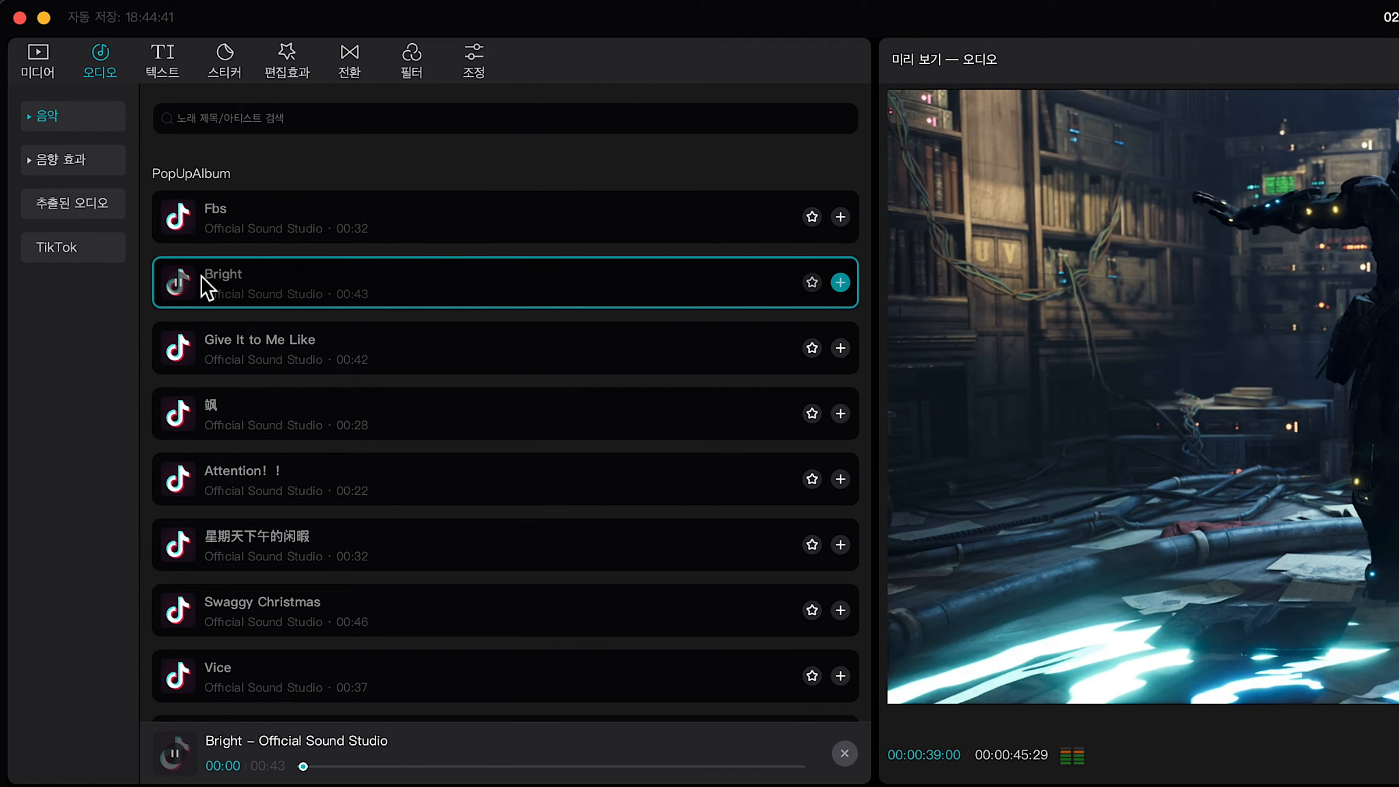
click(223, 365)
click(223, 409)
click(249, 499)
click(244, 543)
click(236, 602)
Preview the tracks Vice, boi style and Bass In Your Face farther down the PopUpAlbum list.
scroll(330, 556, down, 3)
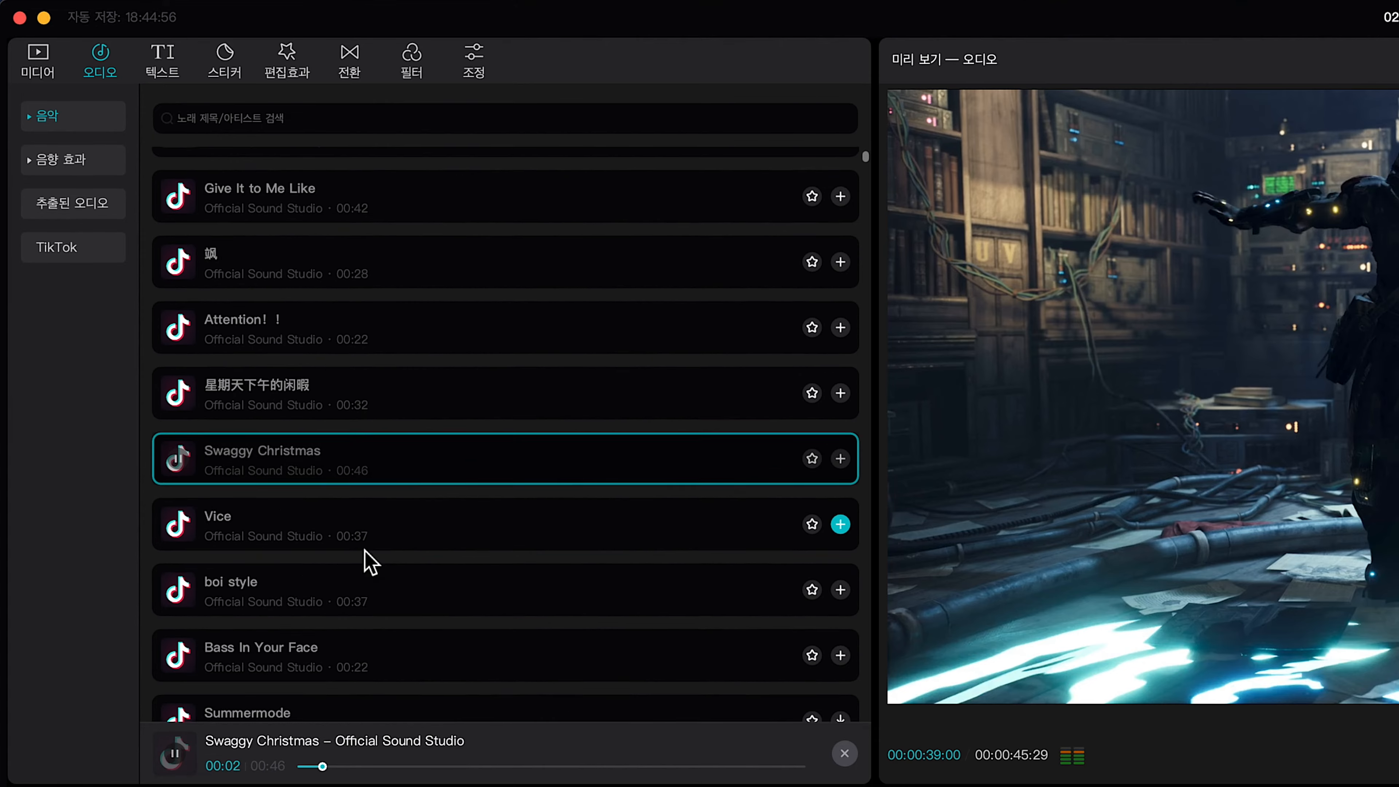
scroll(369, 559, down, 2)
click(244, 455)
click(244, 513)
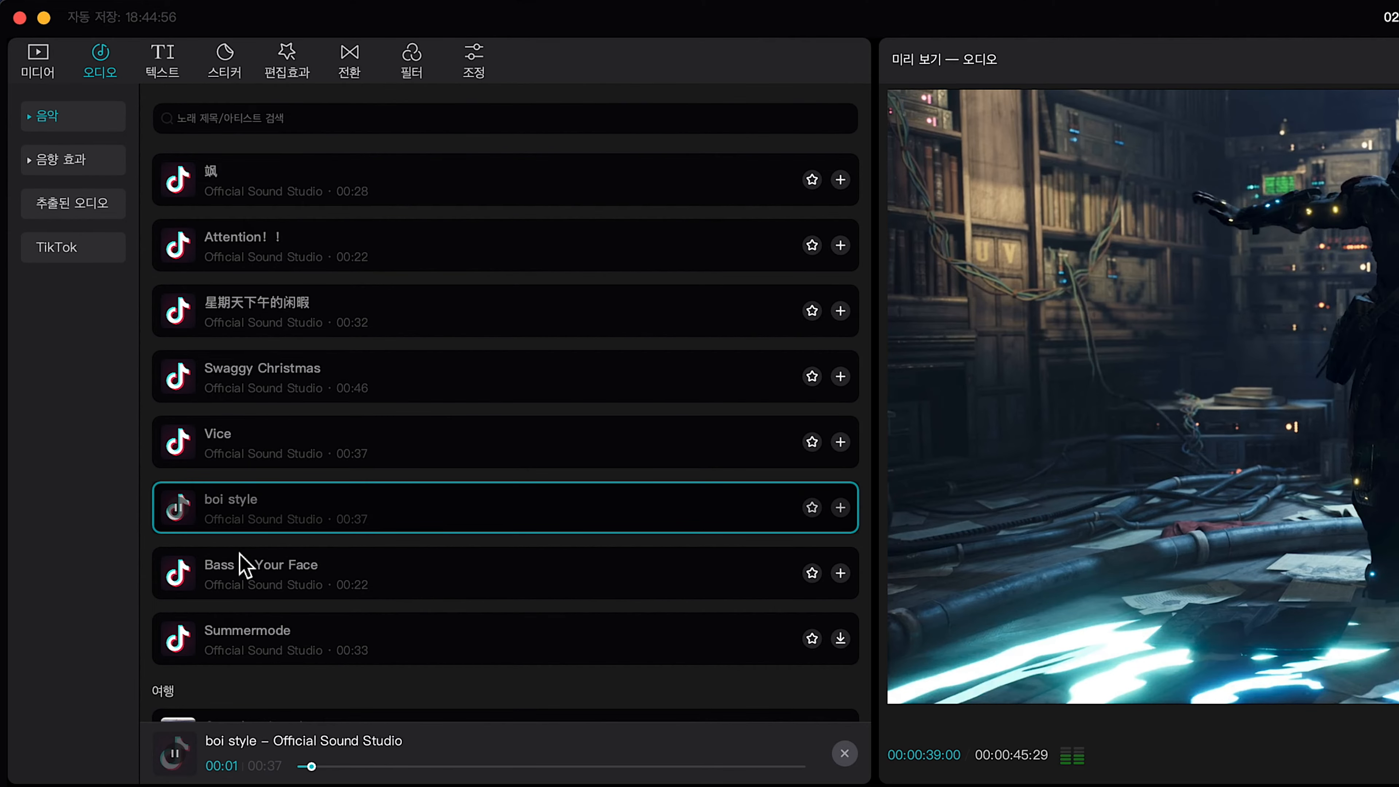
click(237, 572)
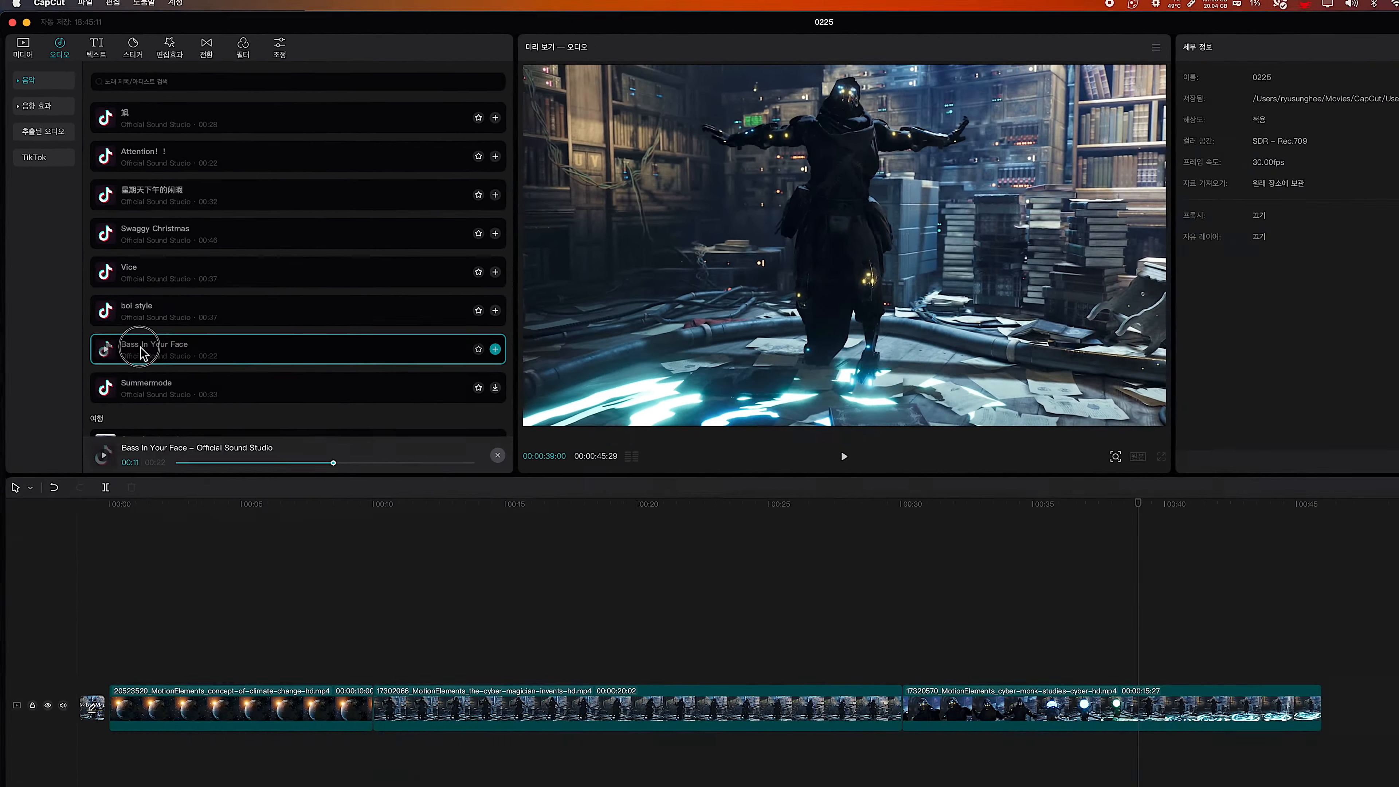
Add the Bass In Your Face track to the timeline and align it with the start of the video clips.
drag(243, 582, 94, 655)
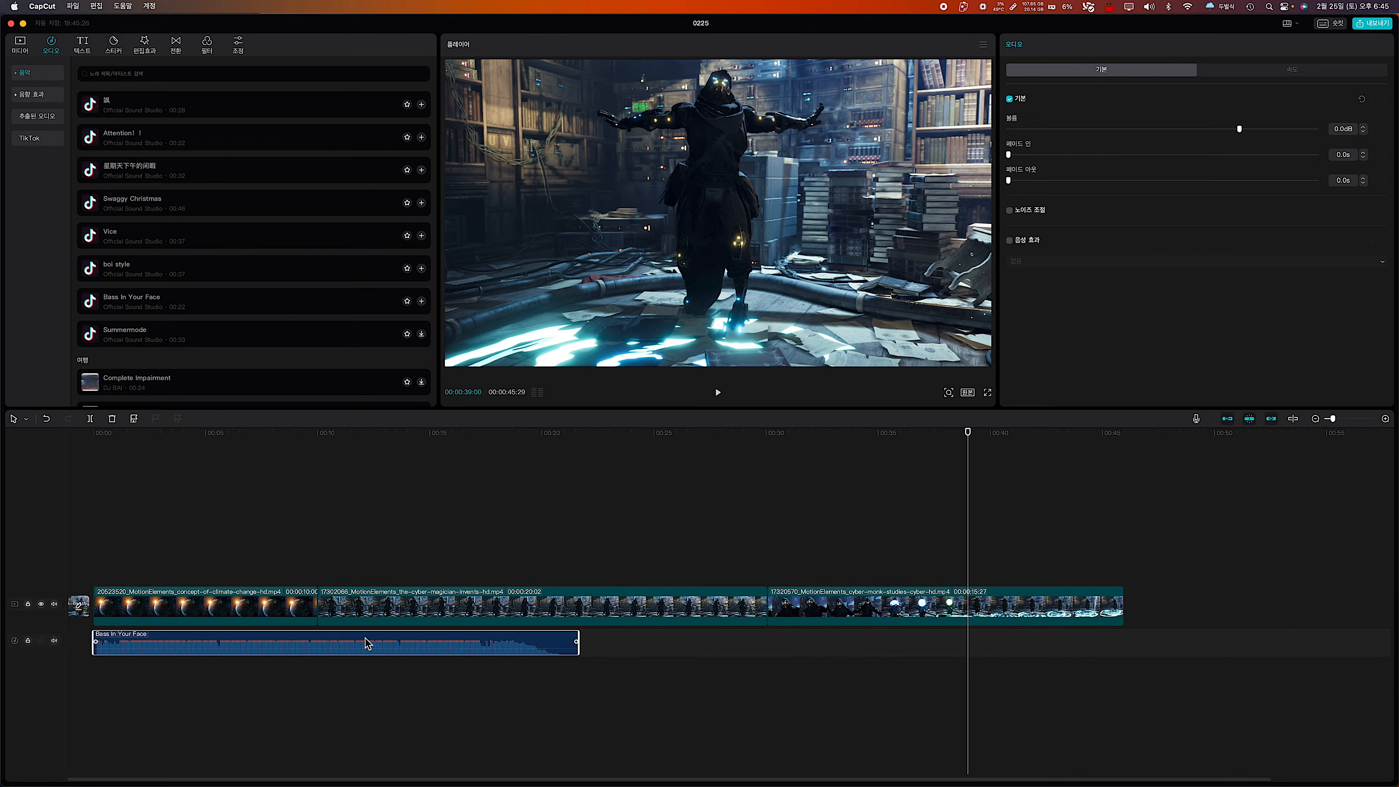
key(Delete)
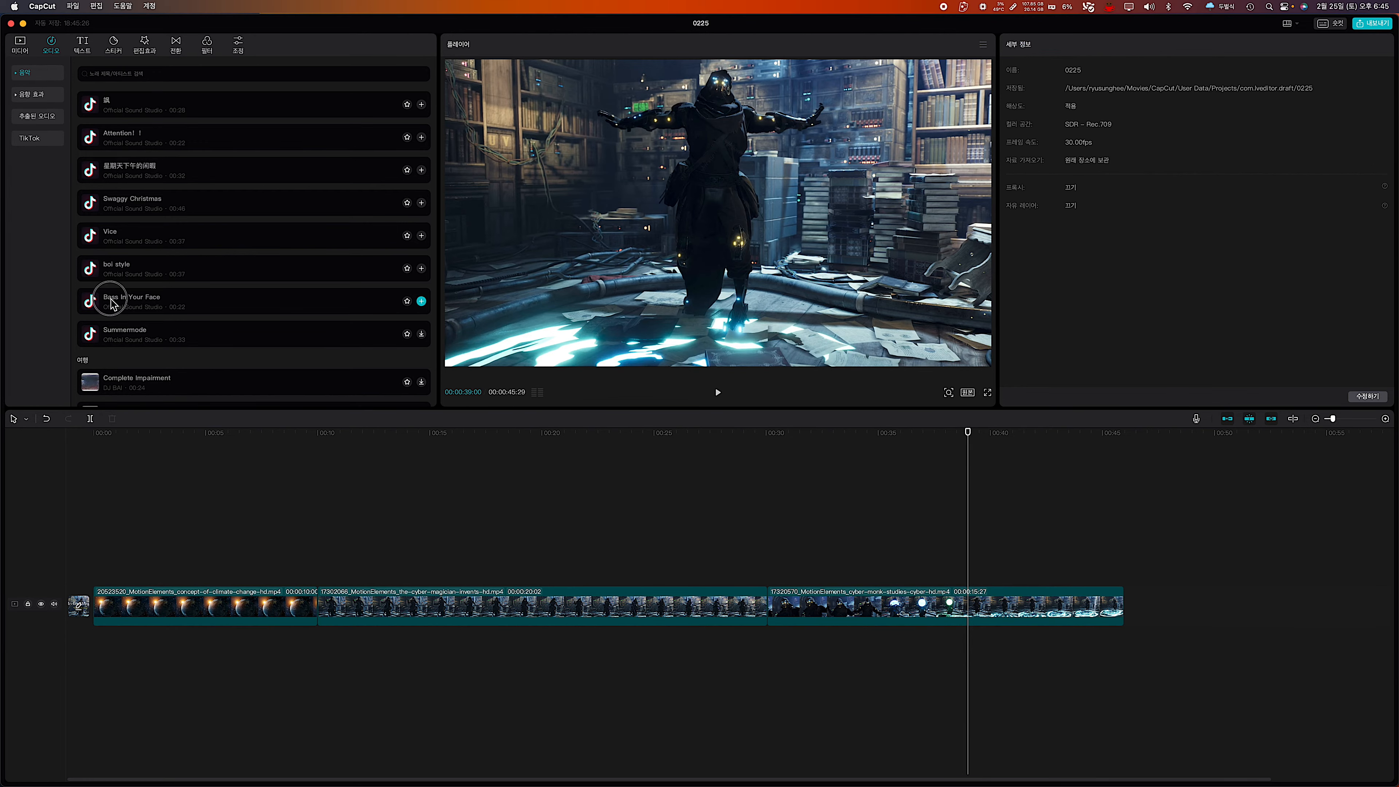
click(111, 304)
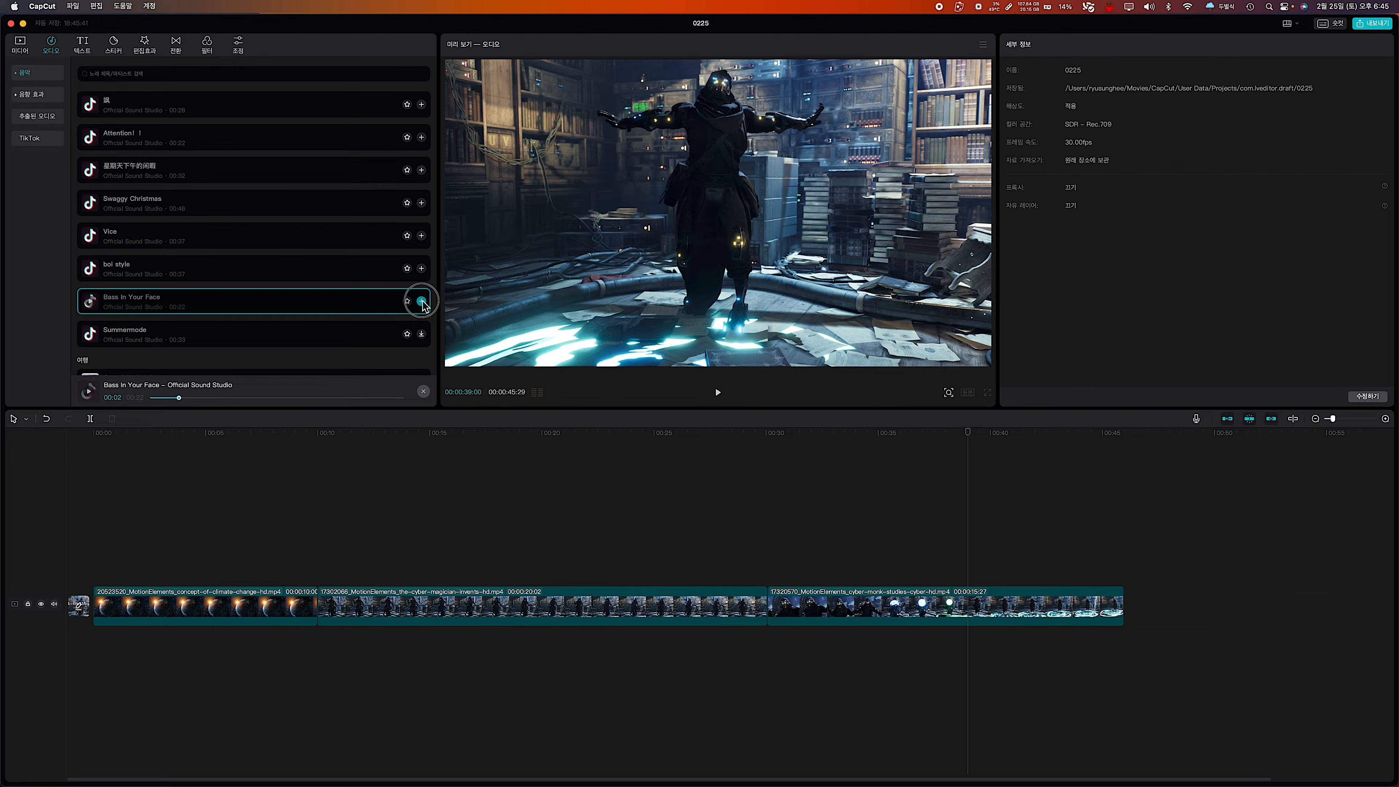
click(421, 301)
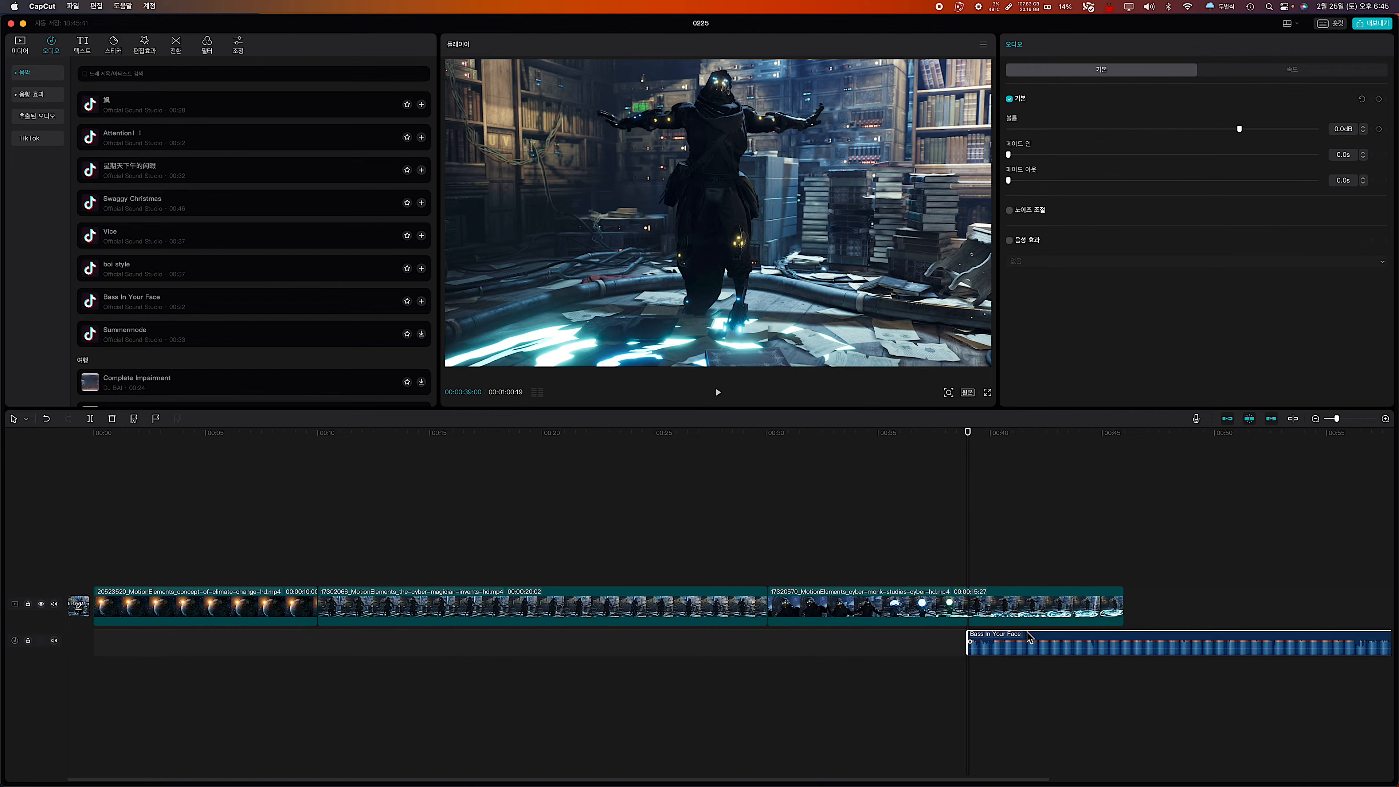
drag(1029, 639, 154, 641)
click(154, 538)
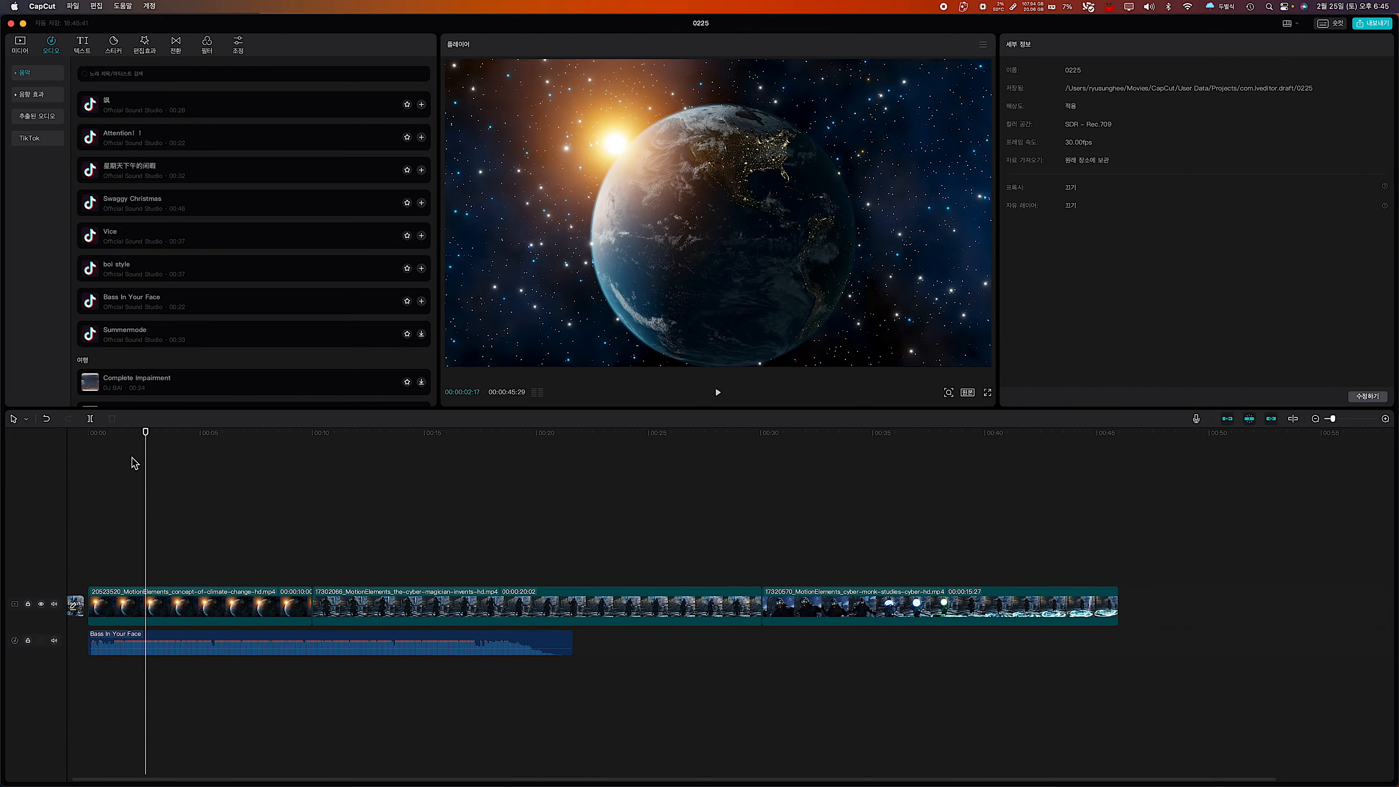
Play the edit from the start with the music and shorten the climate-change earth clip to about 5 seconds.
scroll(135, 463, left, 1)
key(space)
scroll(103, 436, left, 1)
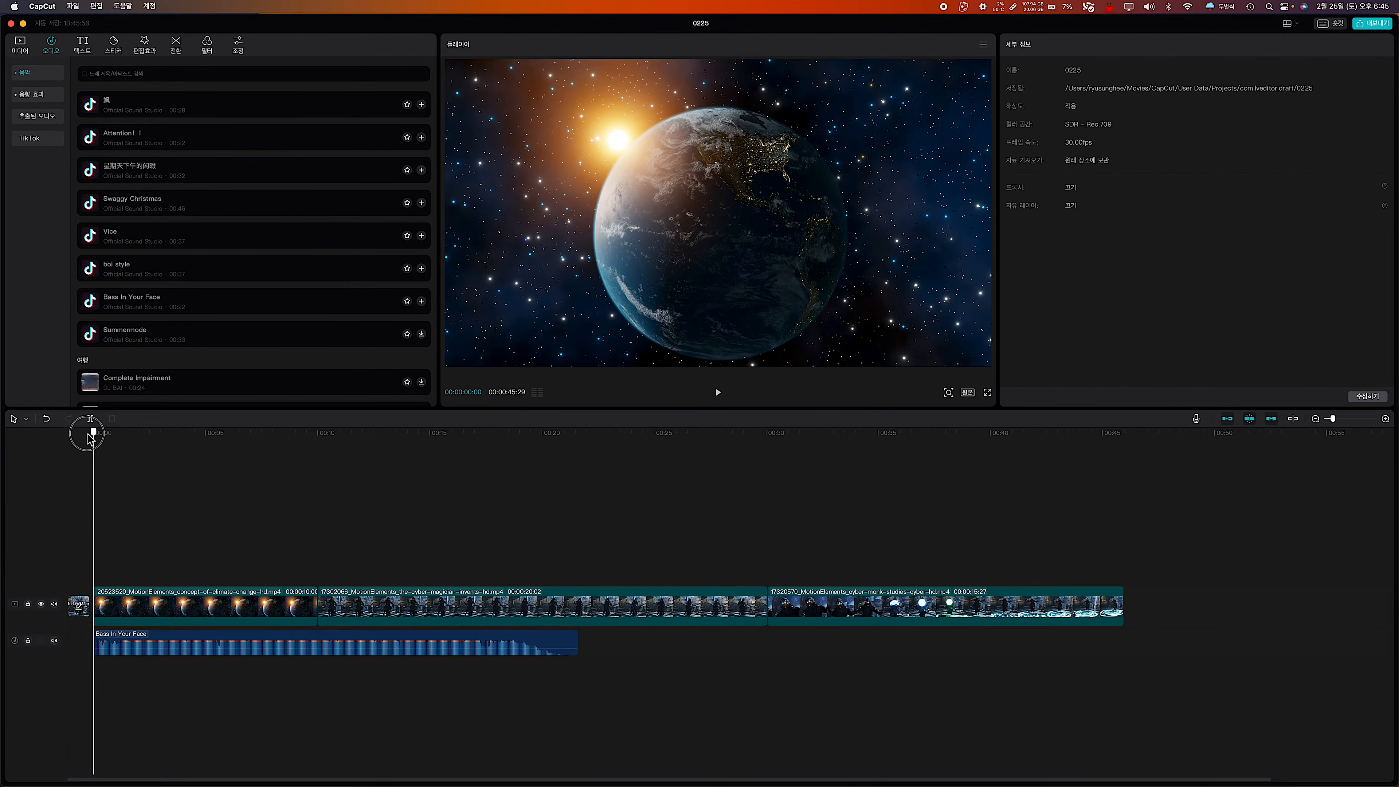
click(243, 434)
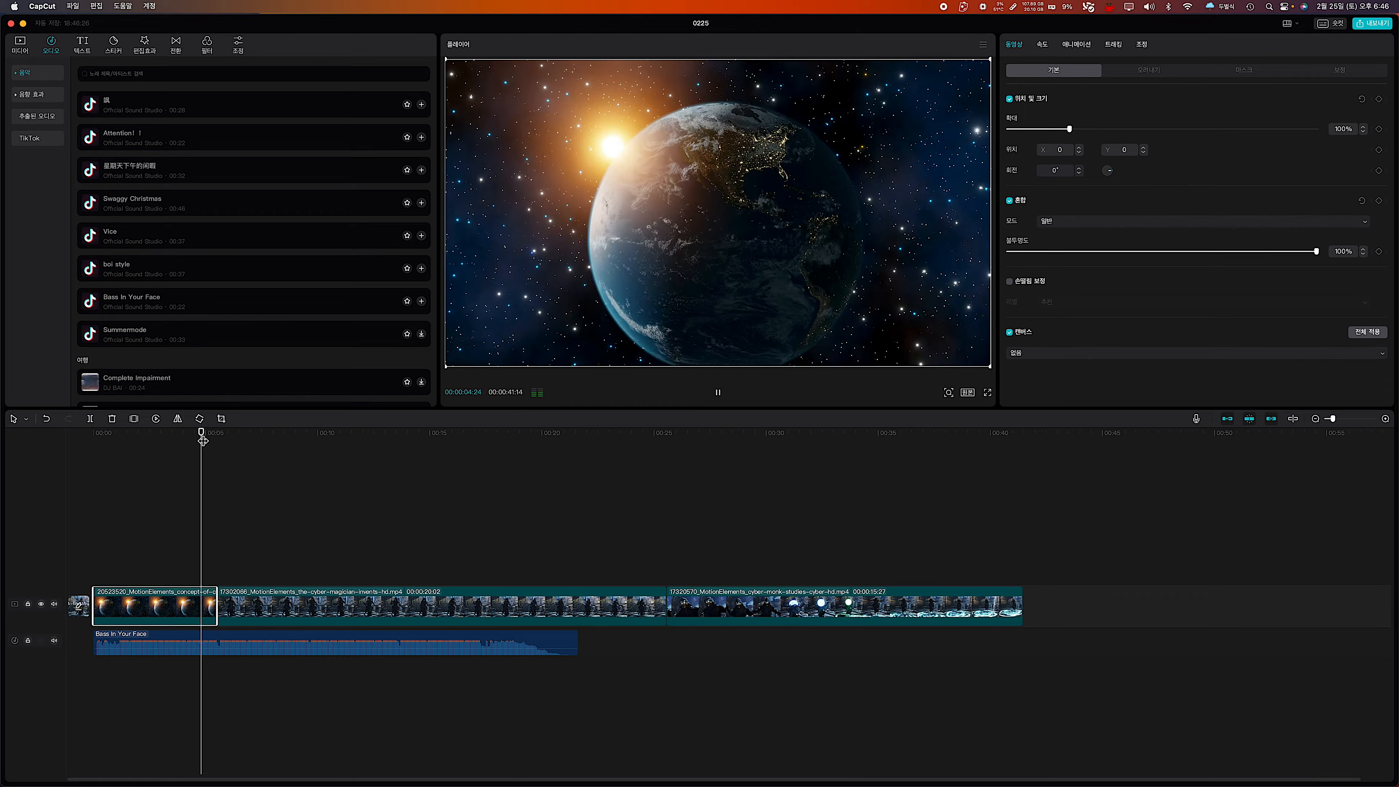
drag(202, 434, 207, 434)
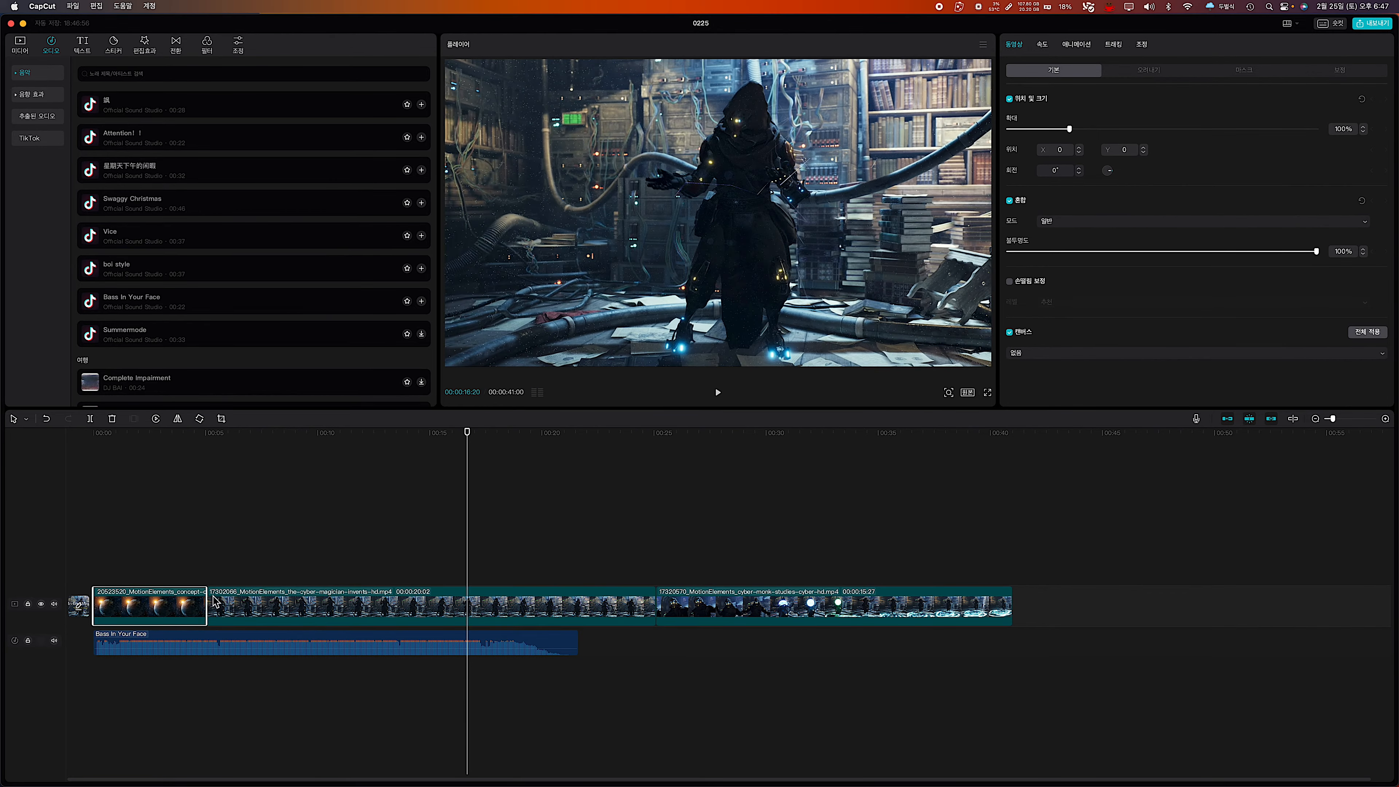
Trim the cyber-magician clip to about 8 seconds and the cyber-monk clip to 13:10, then play the edit with the music.
click(215, 602)
drag(655, 601, 386, 593)
click(368, 442)
key(space)
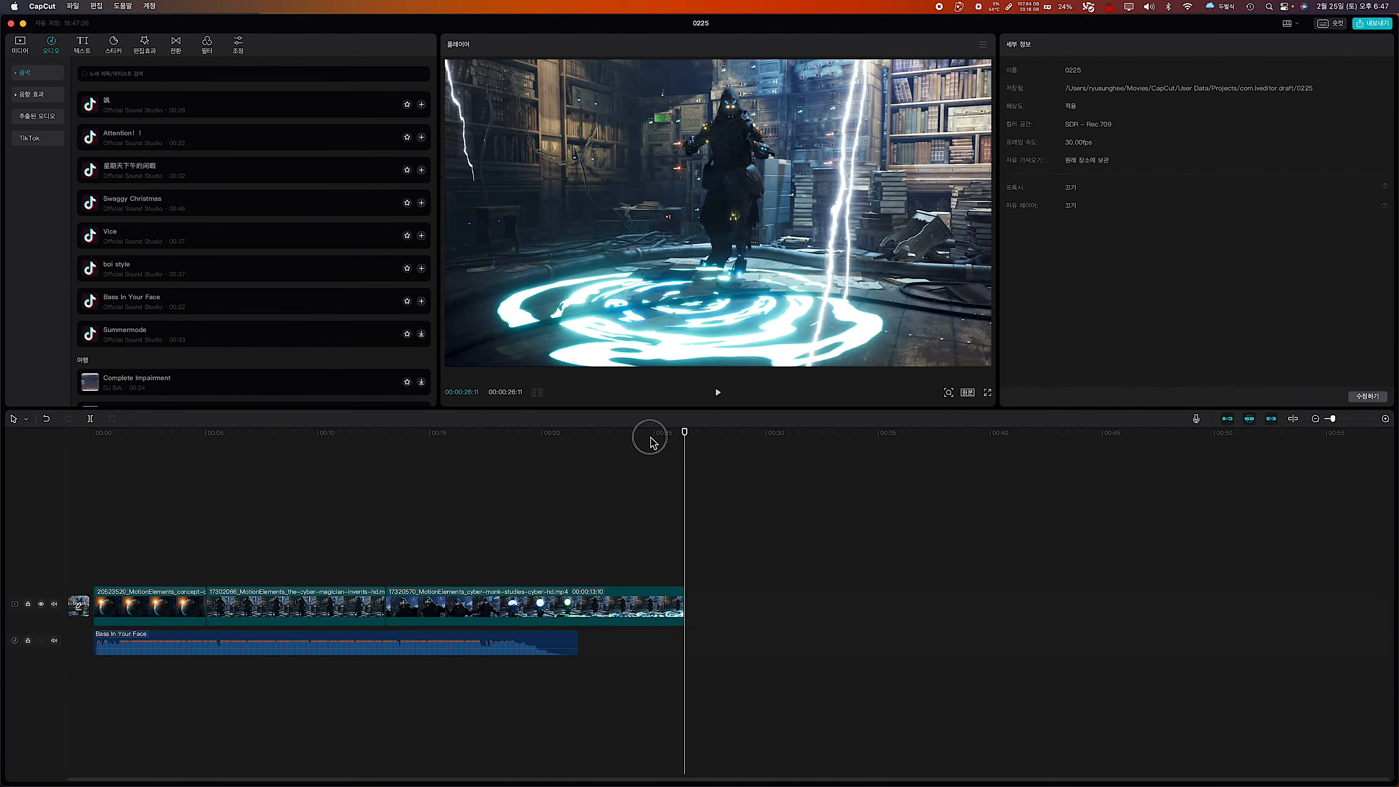
click(115, 435)
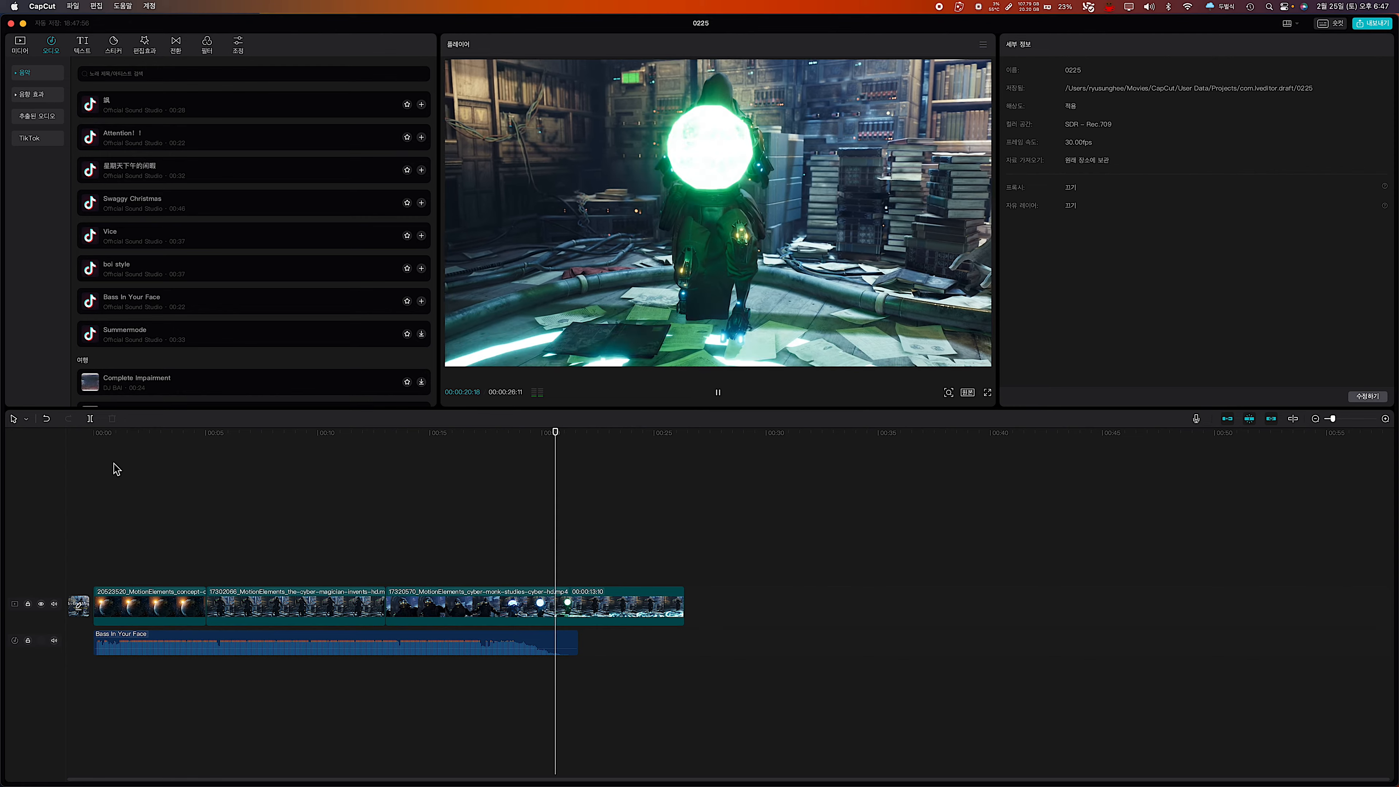
key(space)
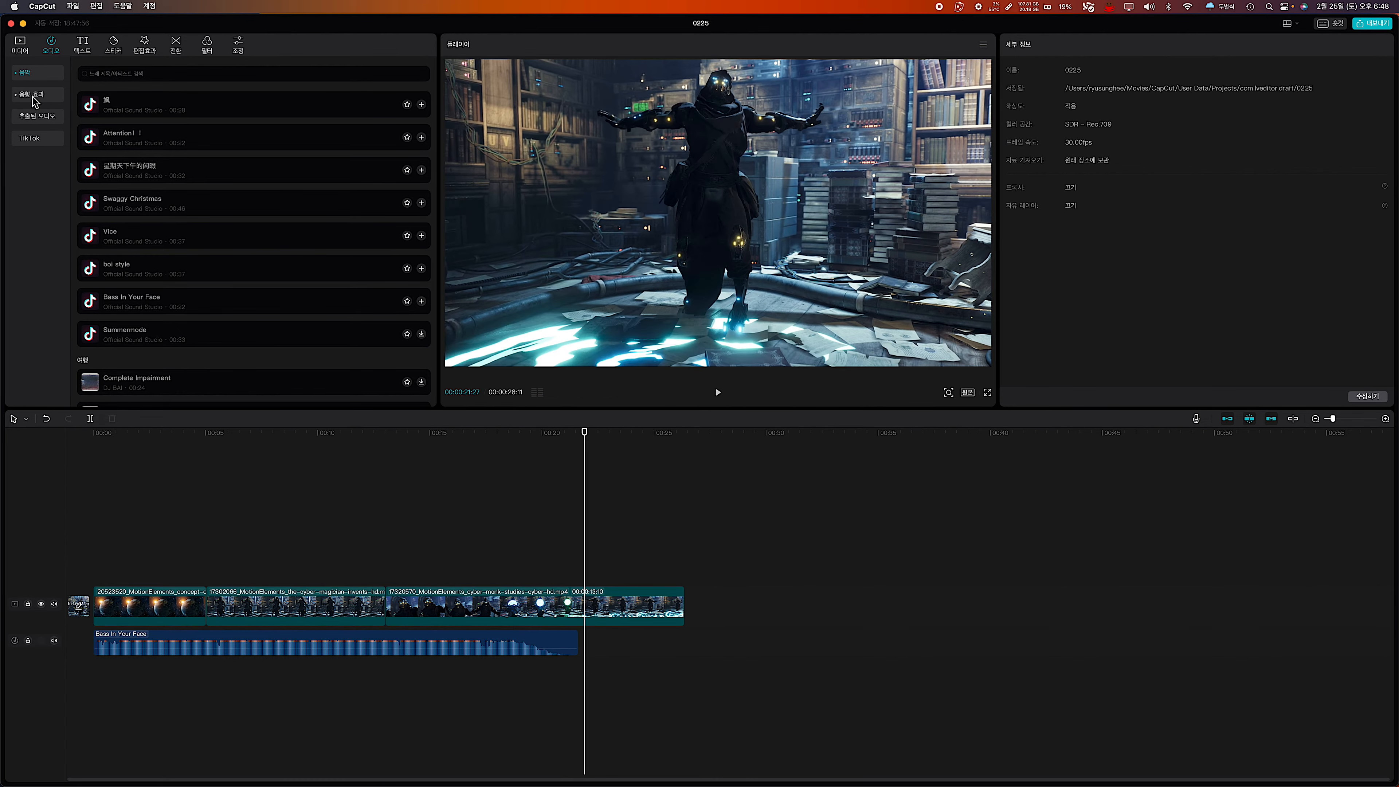
Open the sound effects library and preview effects from the performance category, including 사진 찍는 소리, and from the category below it.
click(33, 96)
click(115, 160)
click(129, 194)
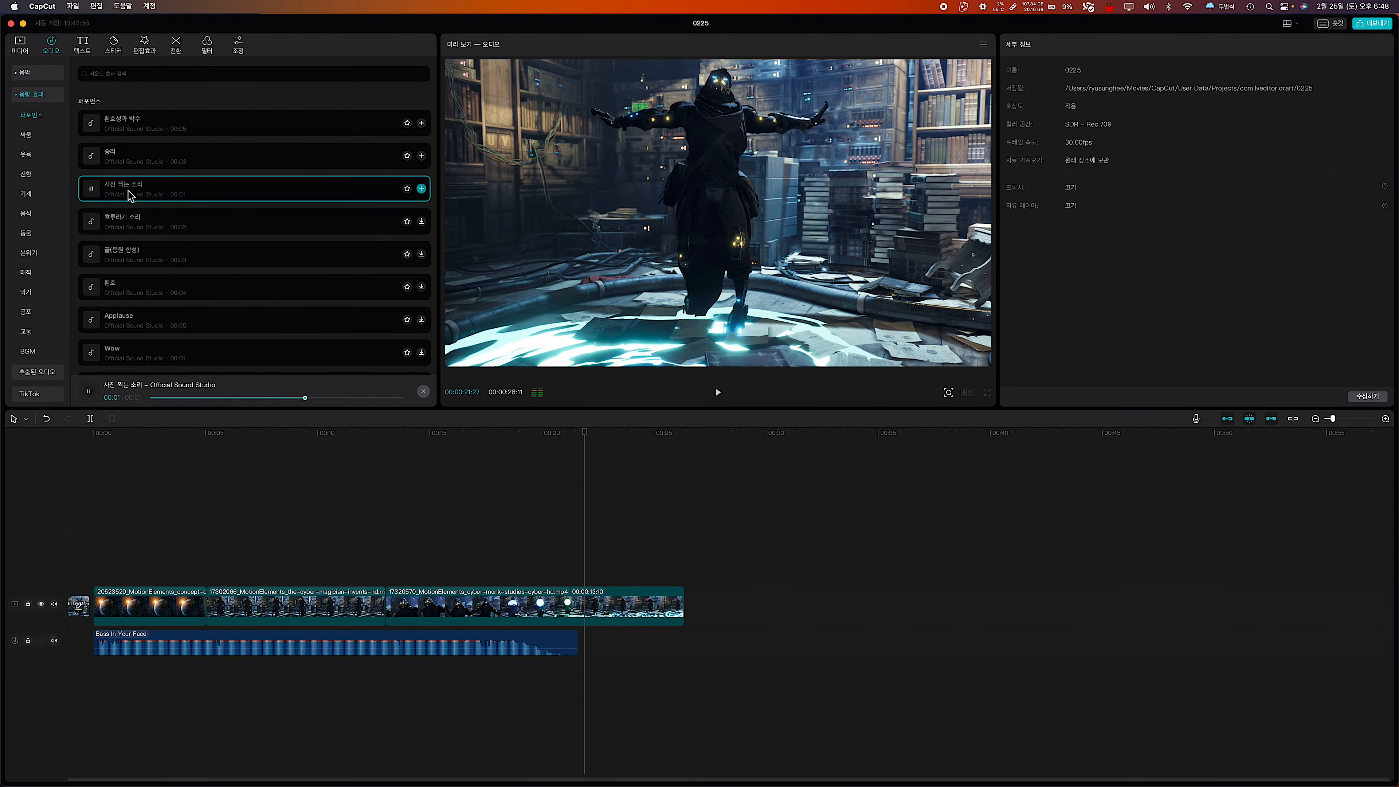
click(26, 134)
click(110, 193)
click(117, 130)
click(111, 292)
Preview the magic sound effects 귀여운 마법음, 마법 효과, 마법음, 마술 소리 and 마법 장면전환.
click(26, 272)
click(124, 257)
click(110, 222)
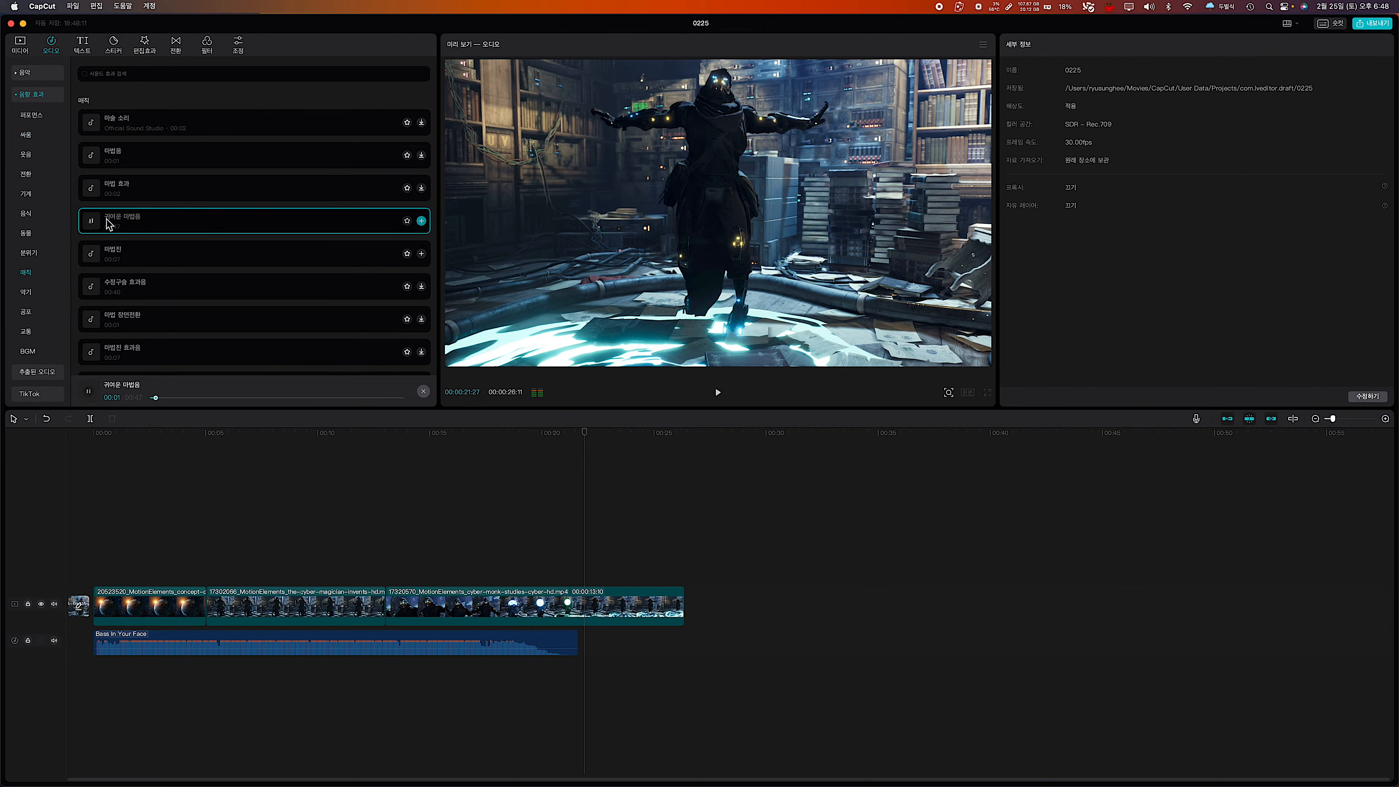
click(112, 196)
click(113, 156)
click(112, 123)
click(112, 325)
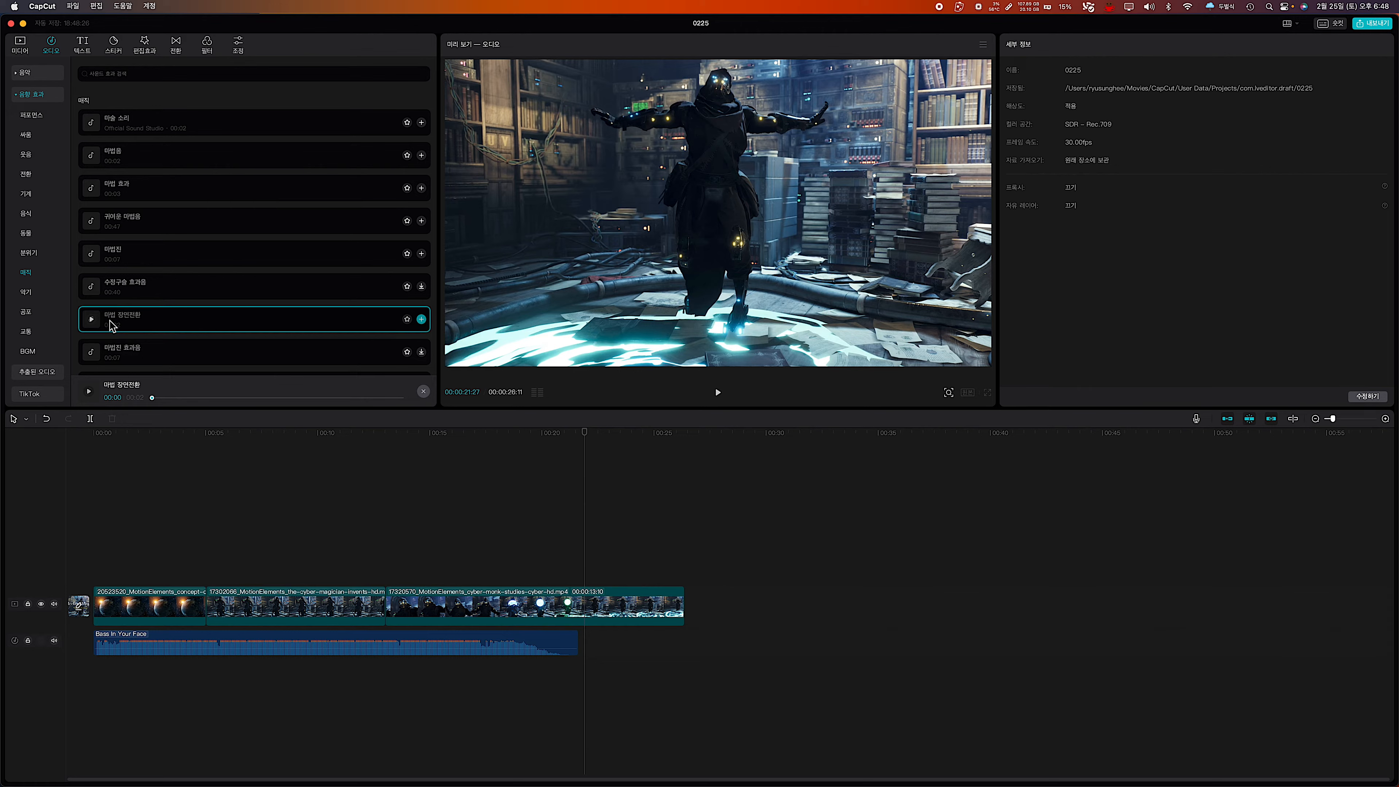
Place the 마법 장면전환 effect on a new audio track at 00:00:21:27 and play that section.
drag(112, 323, 594, 674)
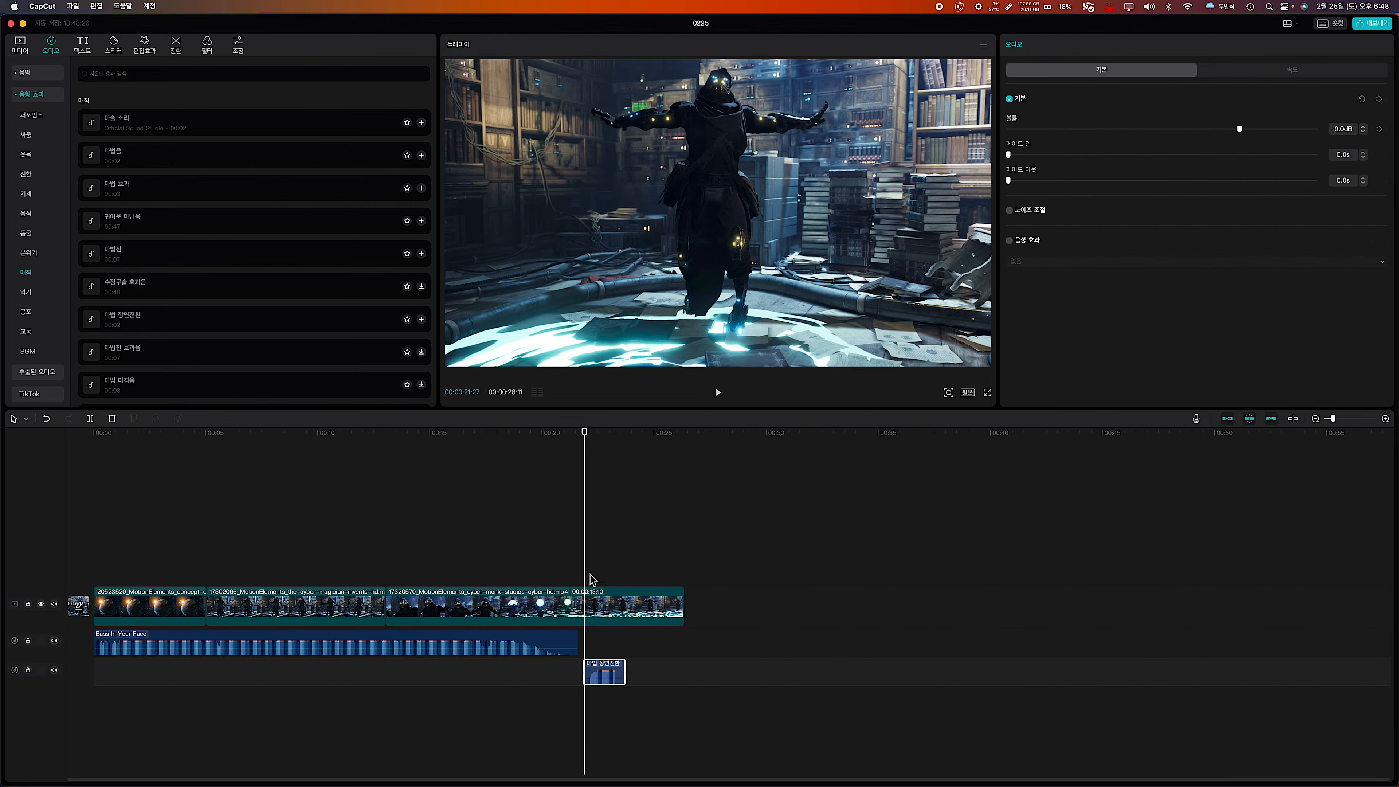
click(541, 435)
key(space)
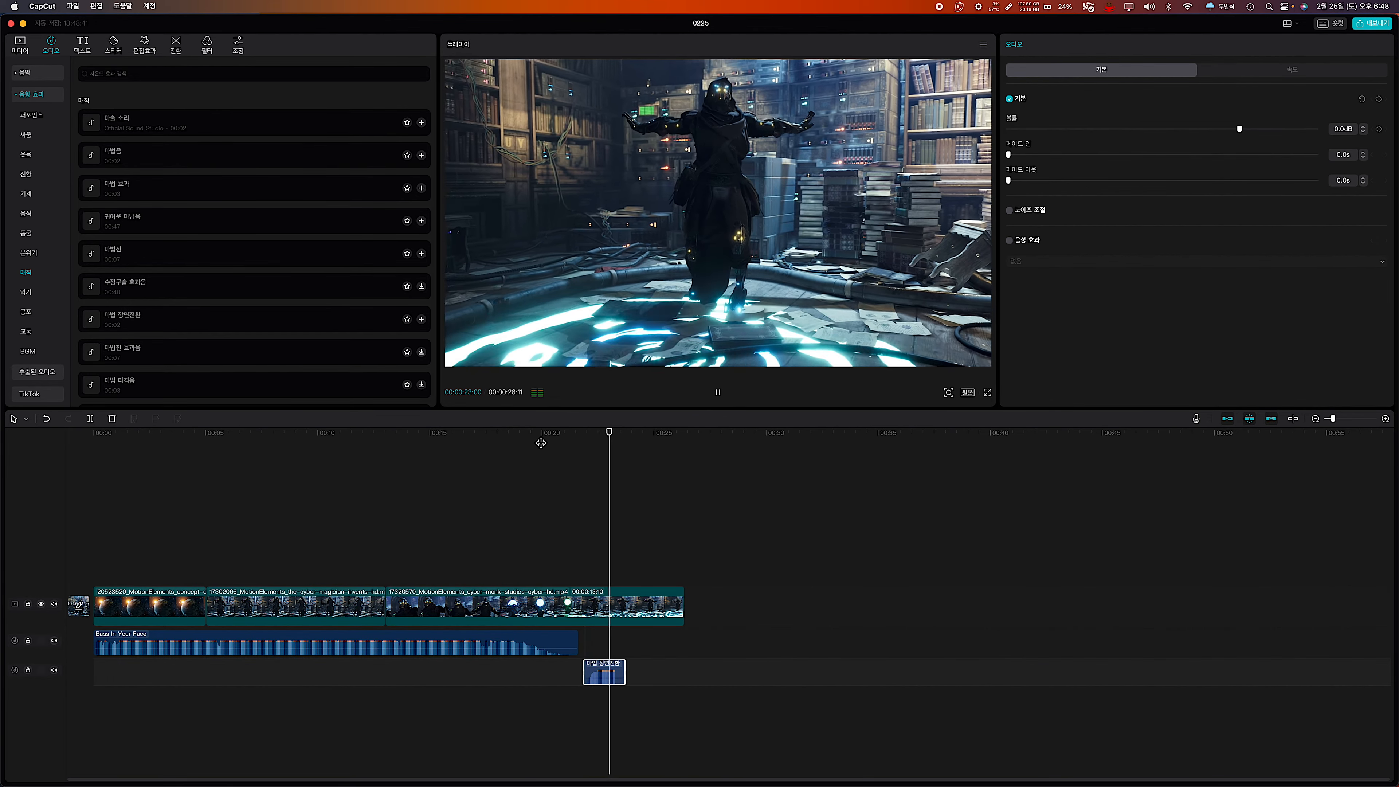
key(space)
Move the 마법 장면전환 effect earlier to overlap the end of the music, give it a 1.3 s fade-out, and play the section.
drag(601, 668, 572, 668)
click(523, 445)
key(space)
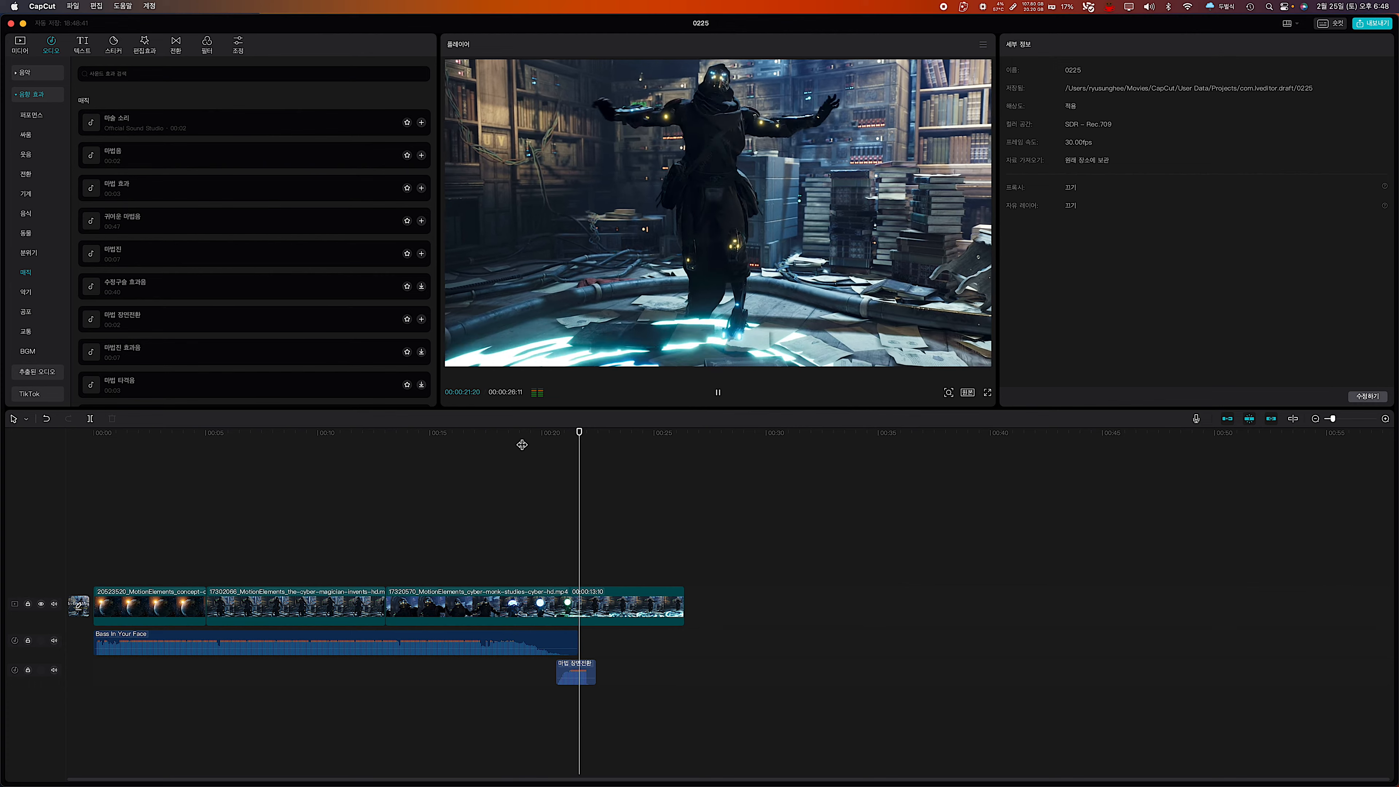
key(space)
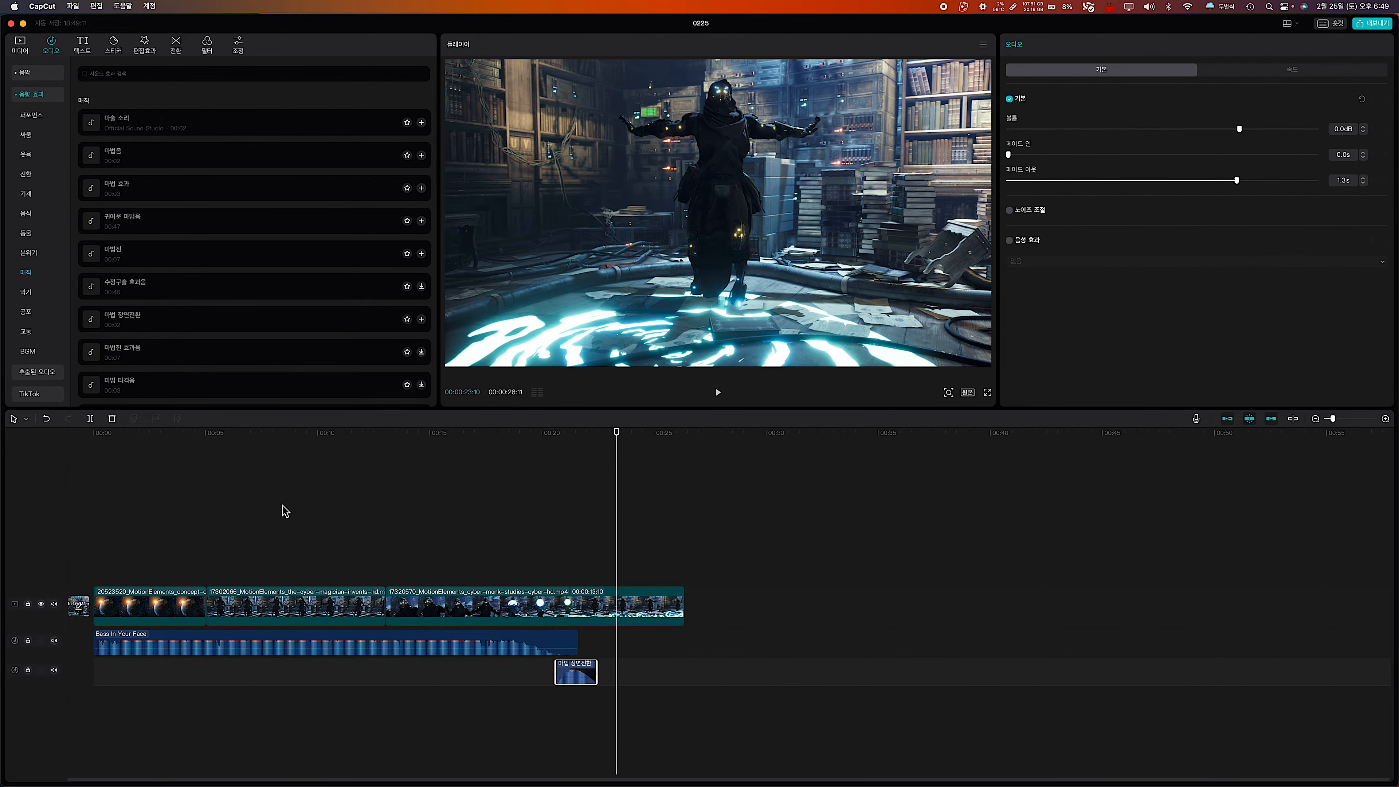
Preview the 마법 타격음 effect, place it directly after the music on the same audio track, and play the result.
scroll(139, 384, down, 3)
click(114, 286)
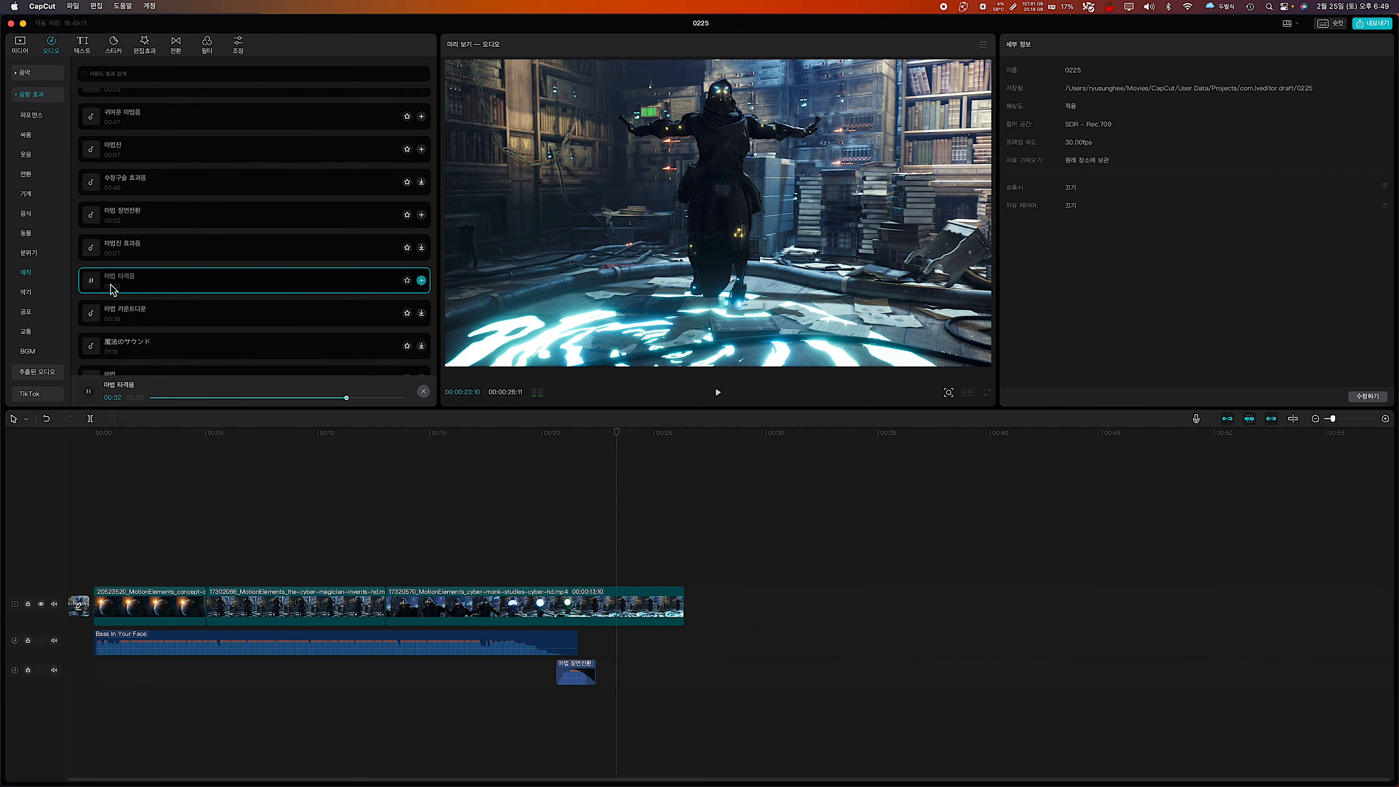
drag(113, 290, 605, 633)
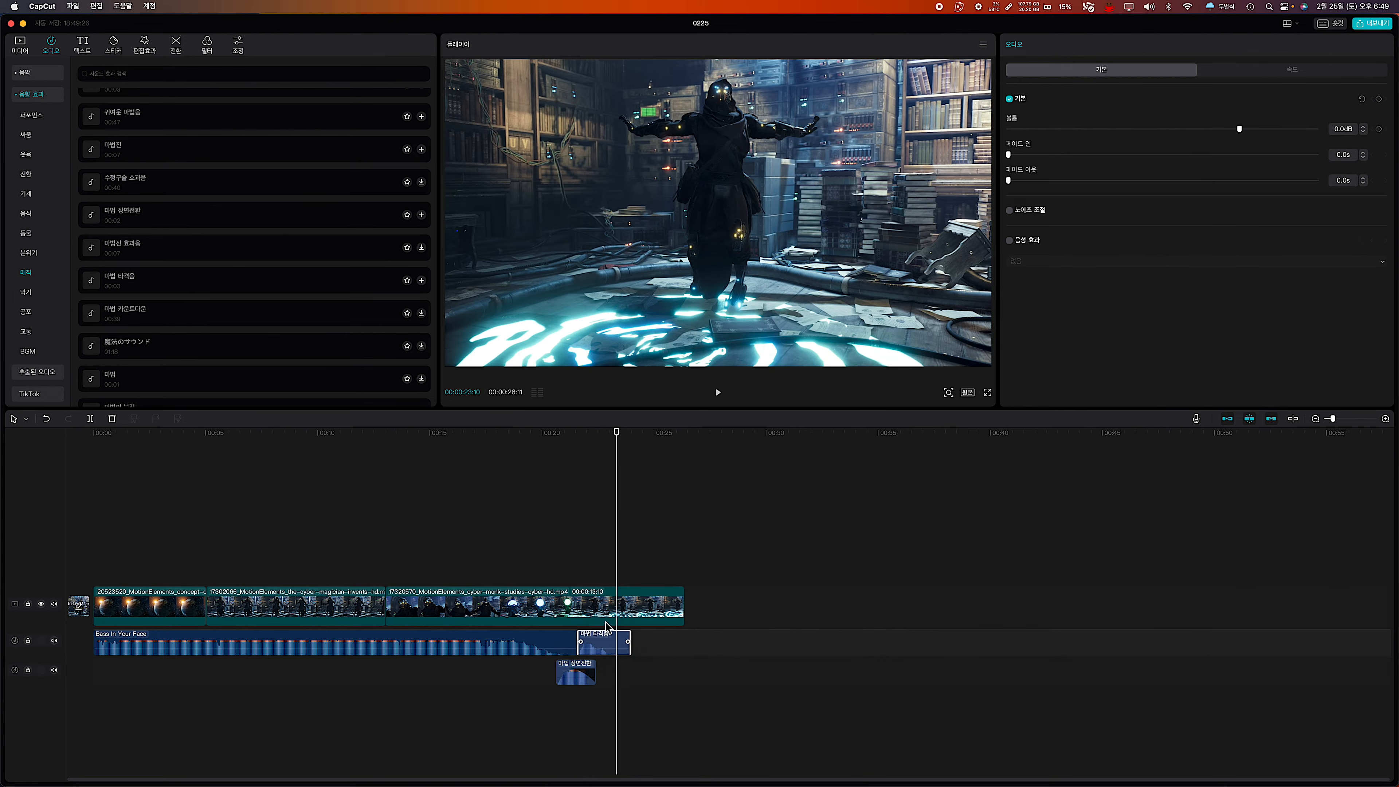
click(539, 442)
key(space)
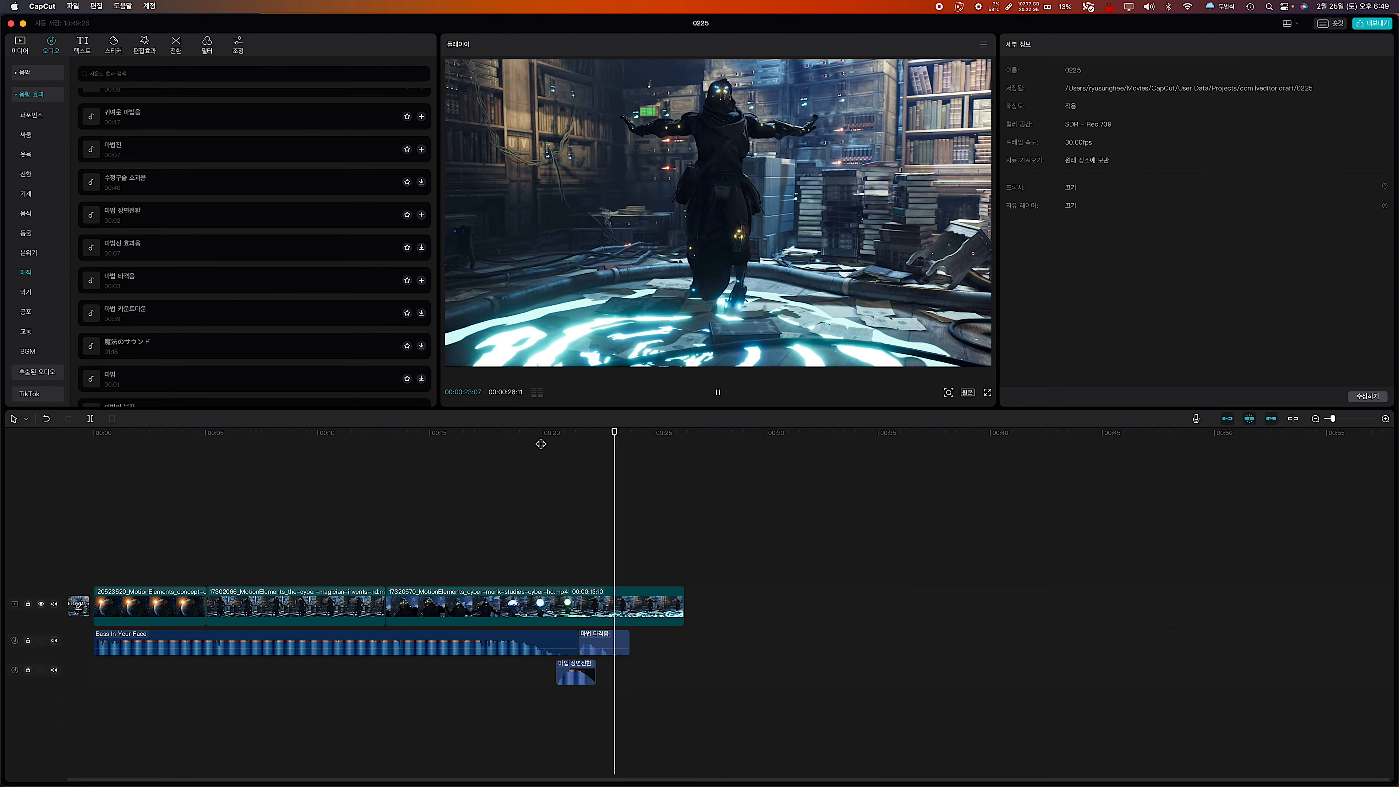
key(space)
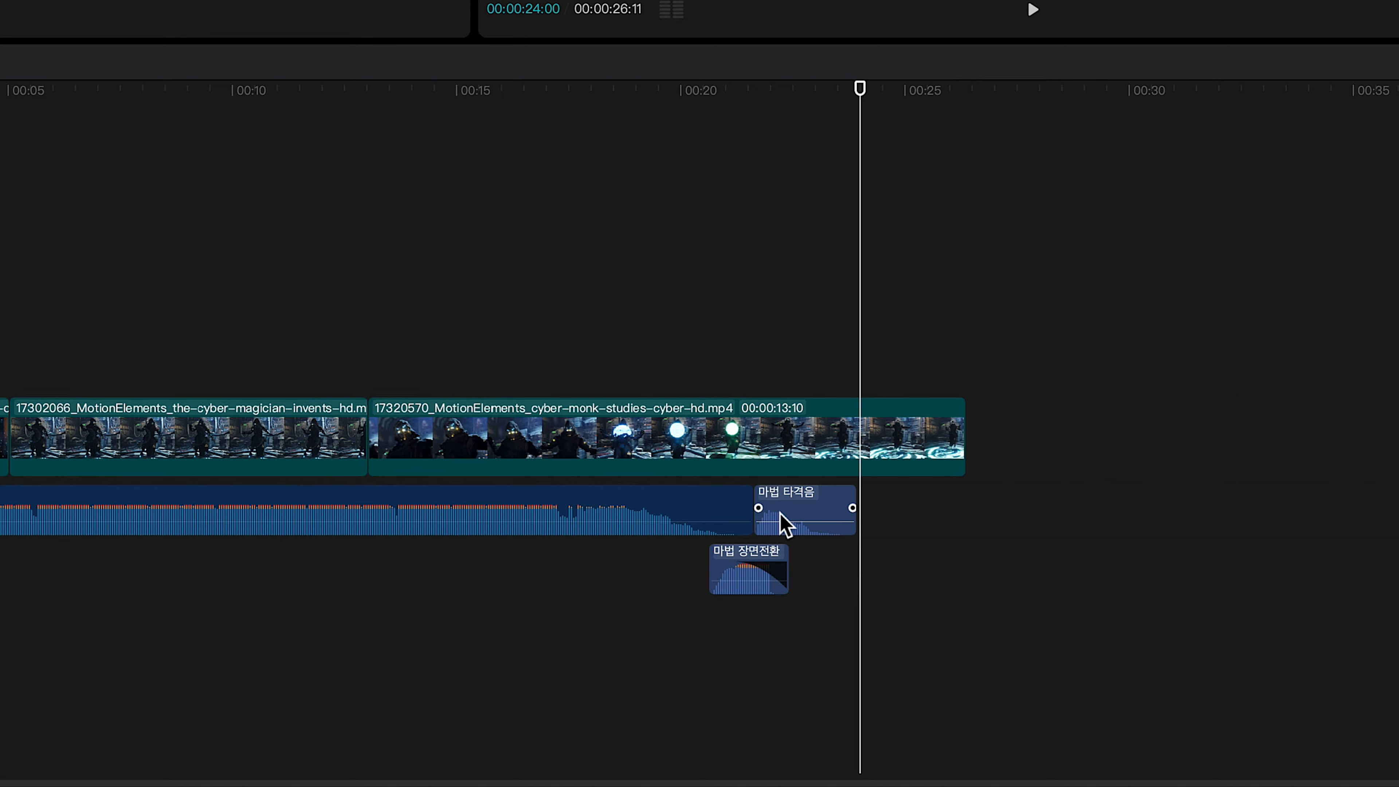
Set the 마법 타격음 clip's fade-out to 1.2 s and its volume to 8.1 dB, then play the section.
drag(853, 513, 826, 508)
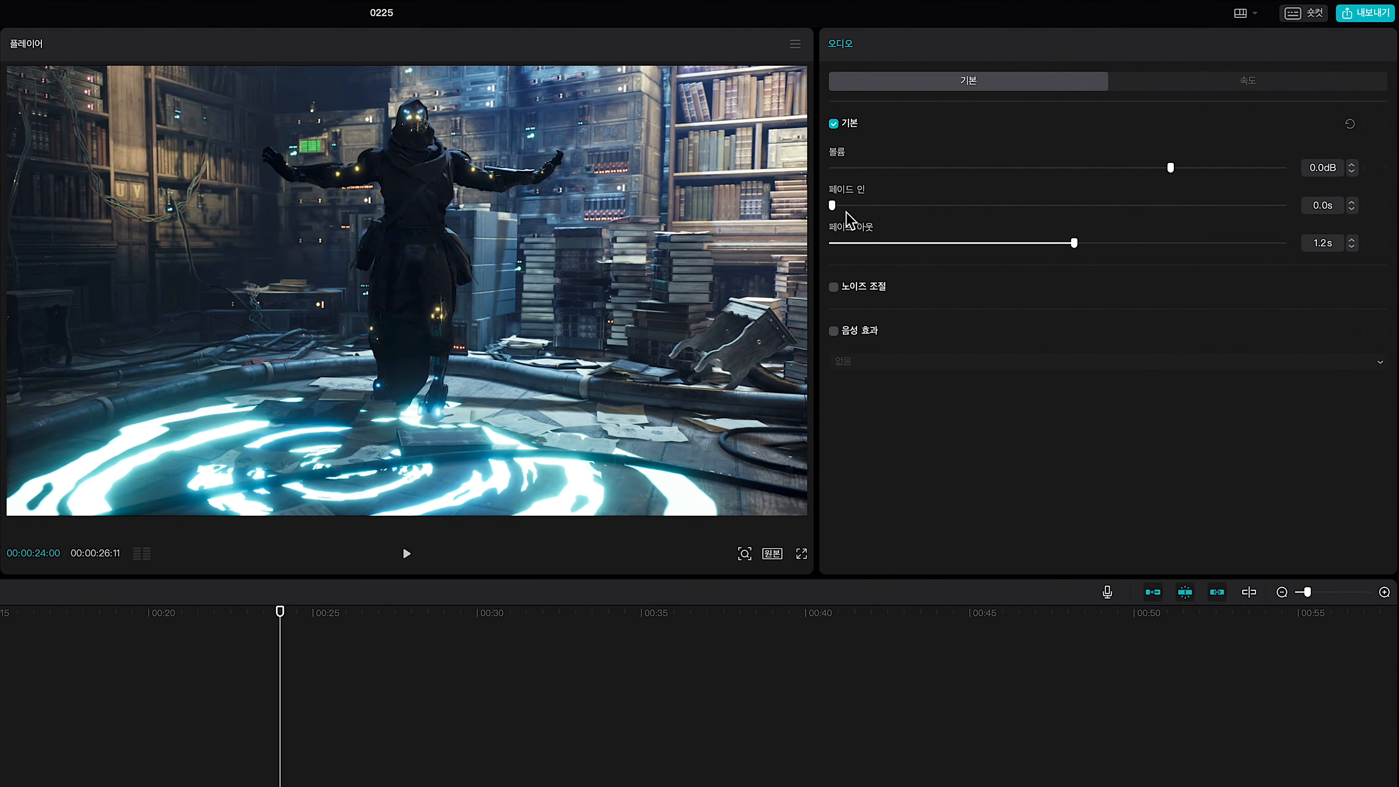
mouse_move(833, 205)
mouse_down()
mouse_move(953, 207)
mouse_move(829, 207)
mouse_up()
drag(1171, 169, 1215, 170)
click(146, 632)
key(space)
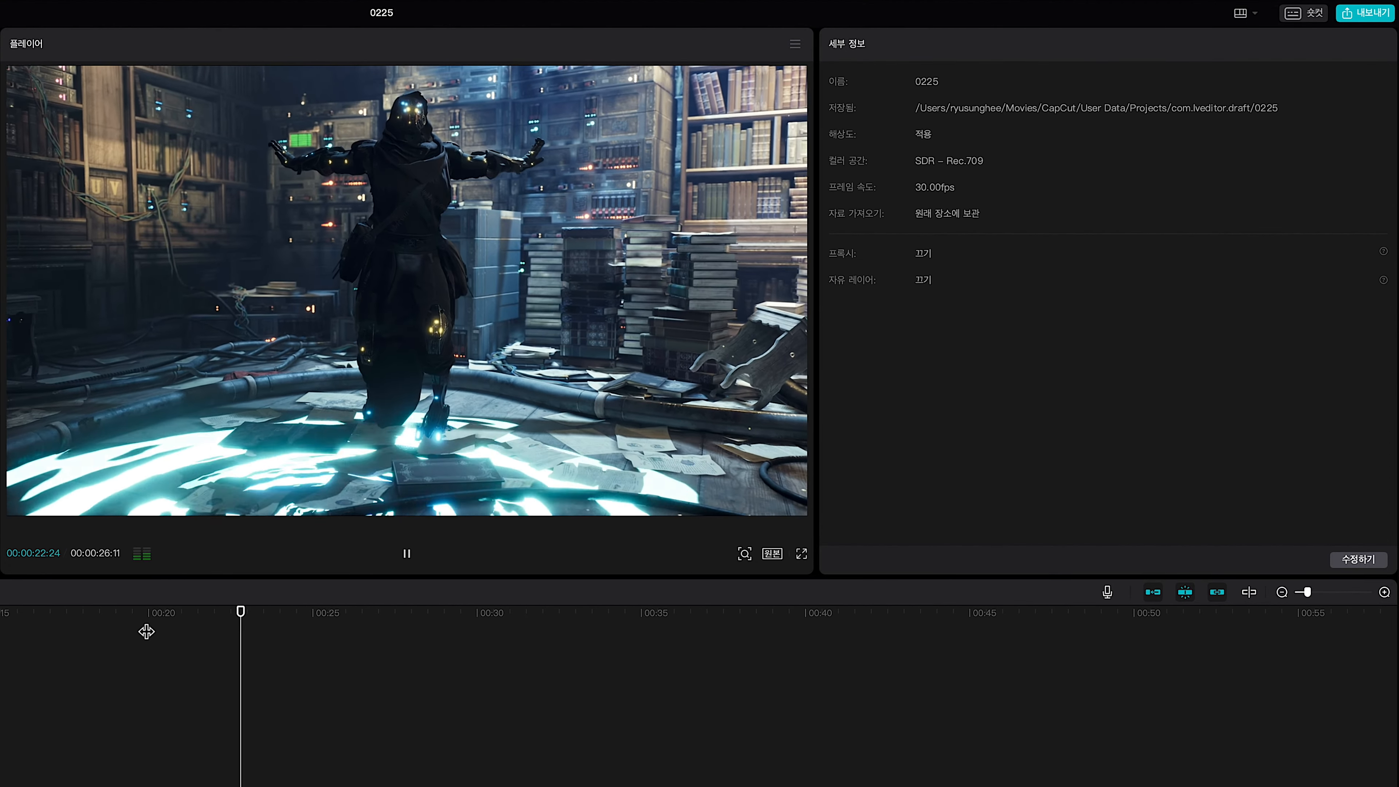
key(space)
Slow the 마법 타격음 clip to 0.6x speed and play the section.
click(231, 780)
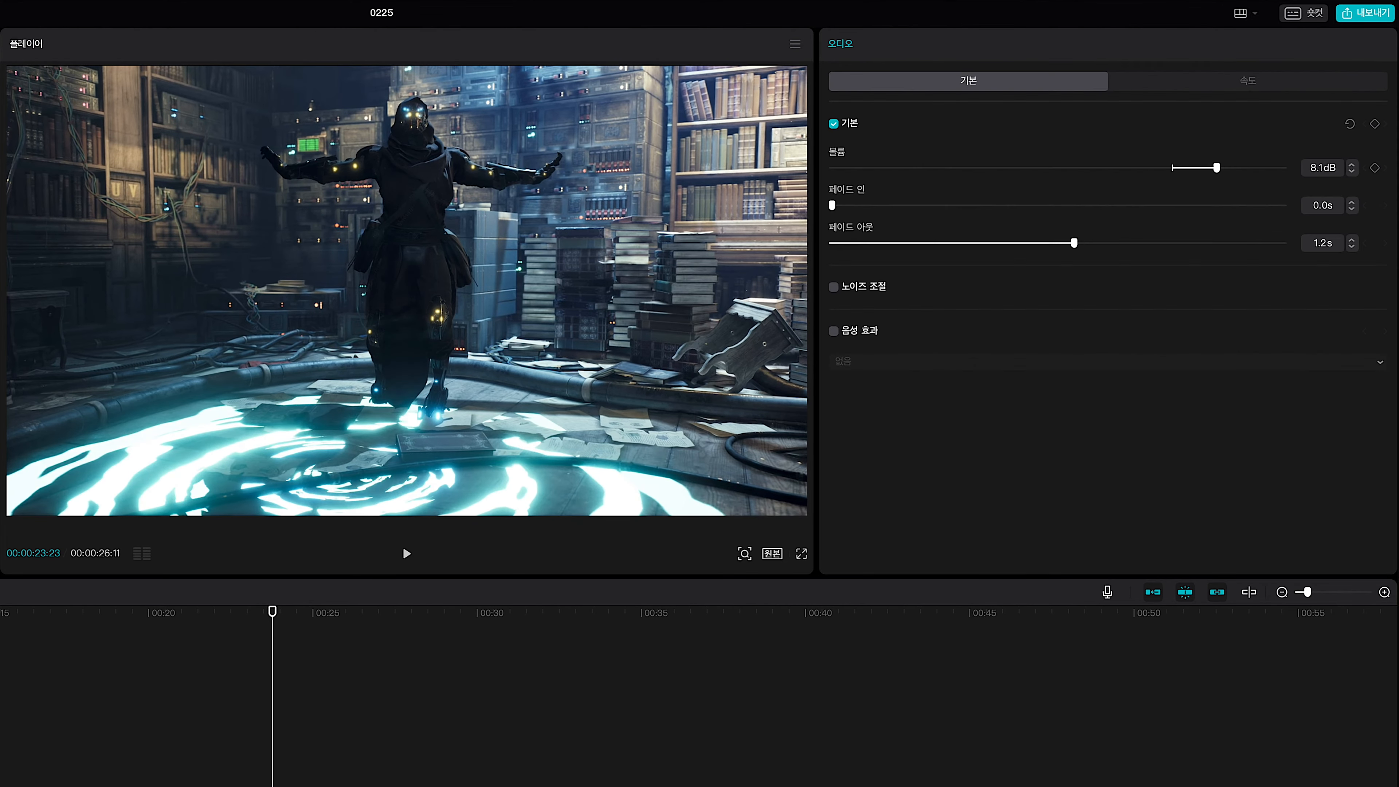
click(1209, 83)
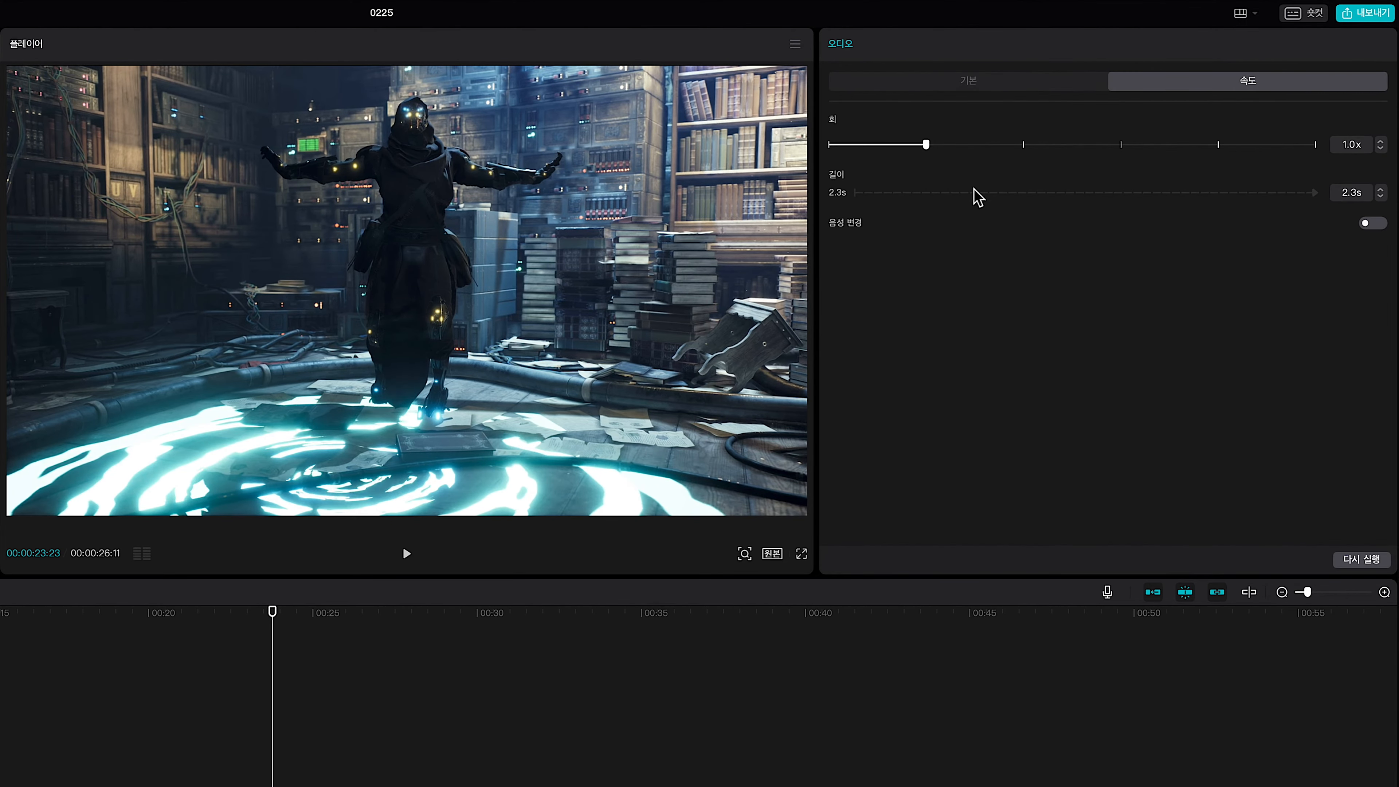
drag(926, 145, 880, 152)
click(150, 628)
key(space)
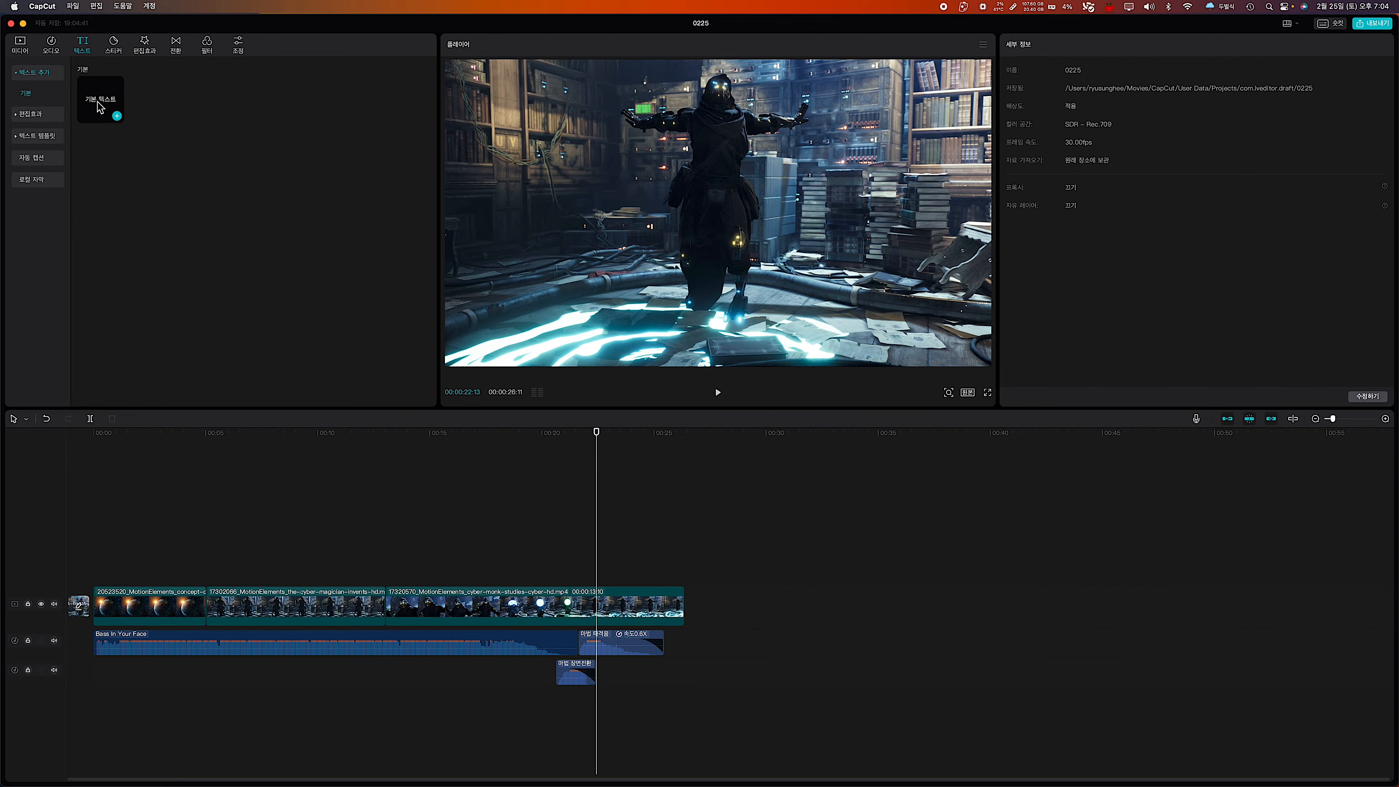
Add the default text 기본 텍스트 over the cyber-monk clip at 00:00:22:13 and play it.
click(117, 116)
drag(598, 437, 547, 451)
key(space)
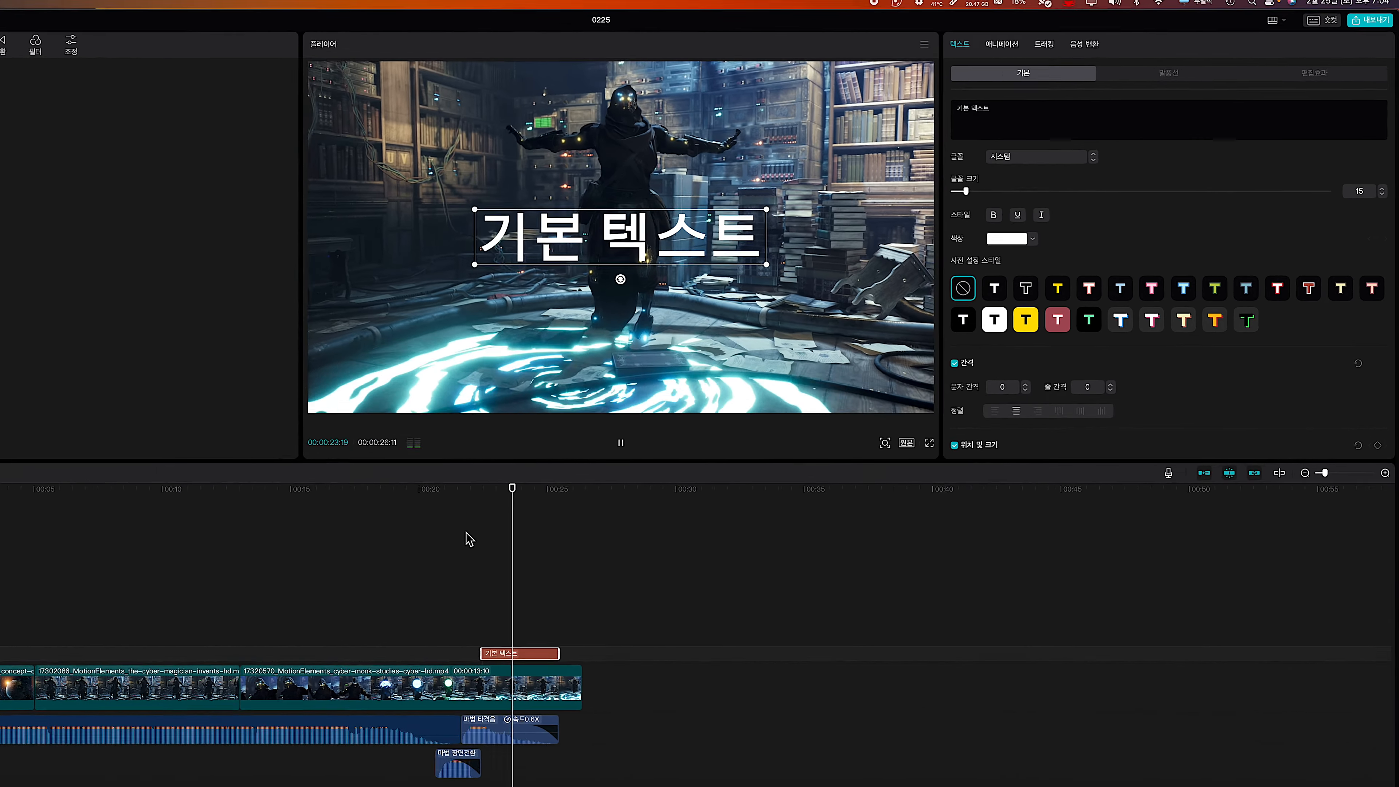
click(718, 392)
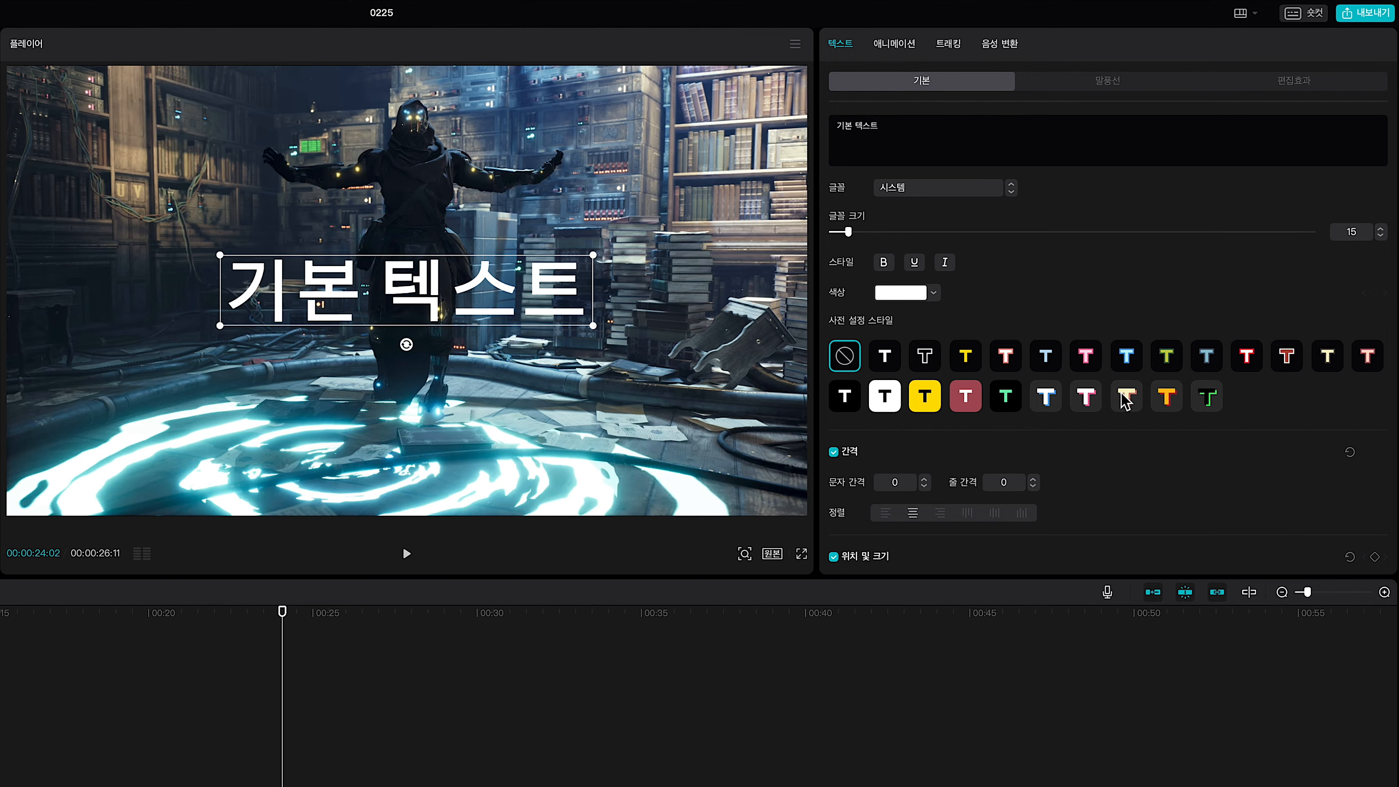
Look through the default text's position, size, blend and stroke settings, and delete the text clip.
scroll(1128, 415, down, 5)
drag(1395, 345, 1398, 424)
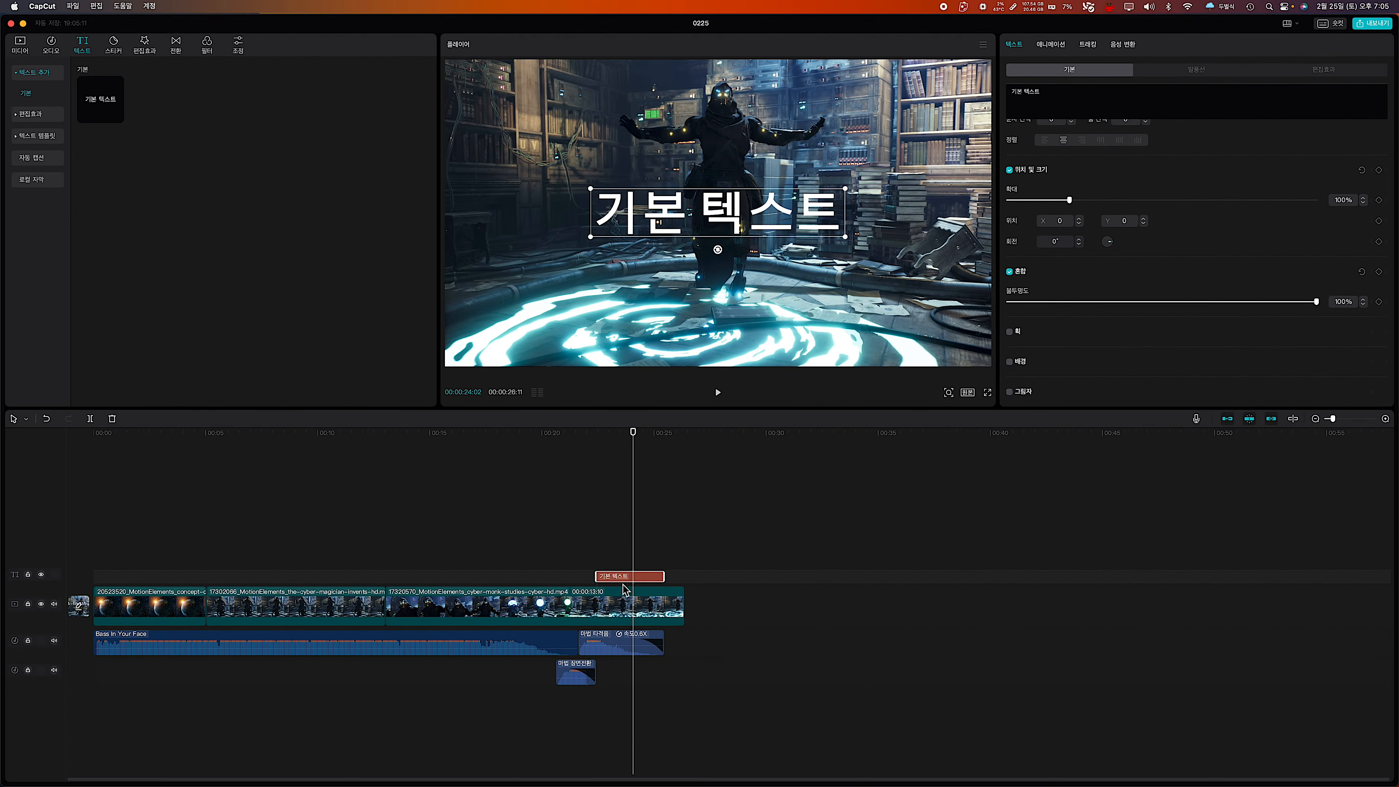
key(Delete)
Browse the word-art effects and trending text templates, add the Cozy Vlog template at 00:00:21:19, and preview it.
drag(633, 497, 572, 491)
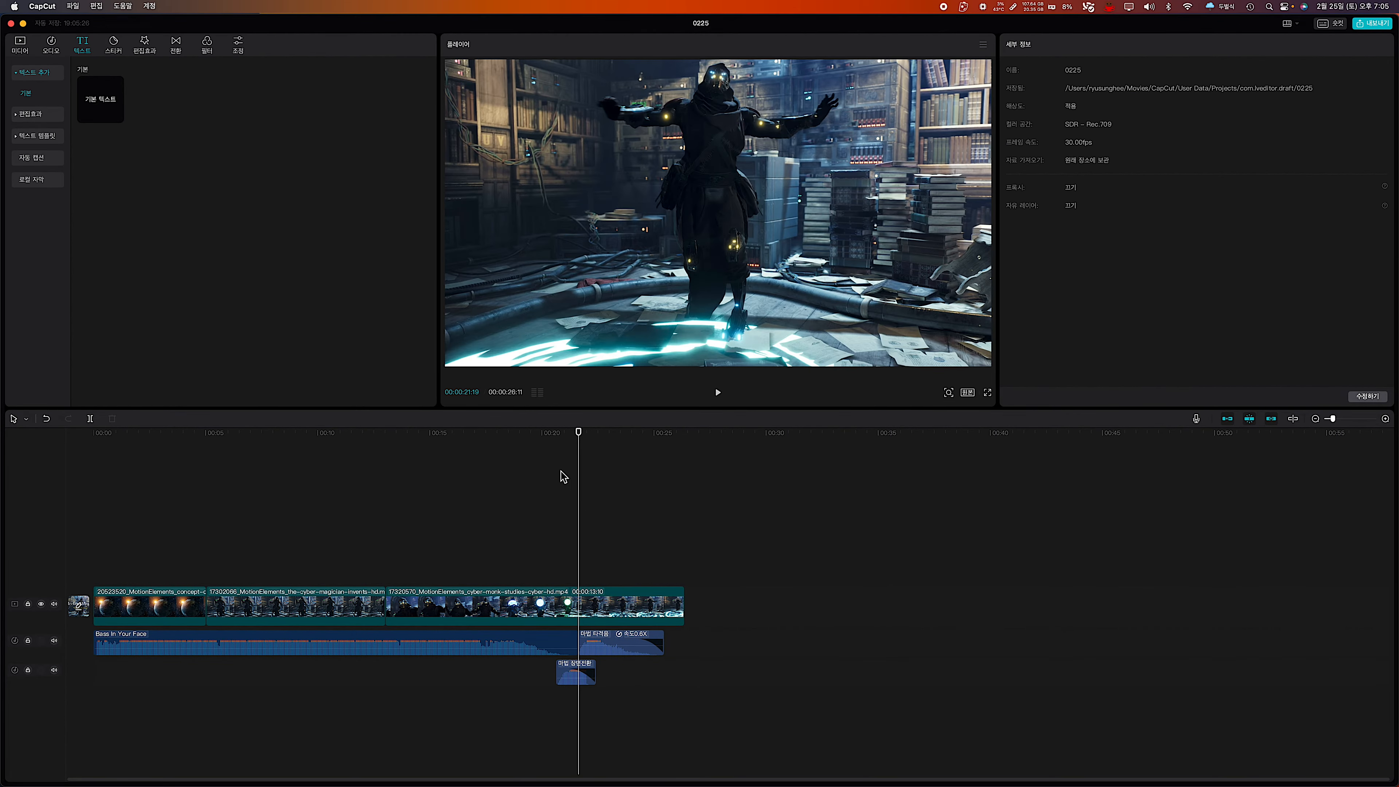
click(38, 117)
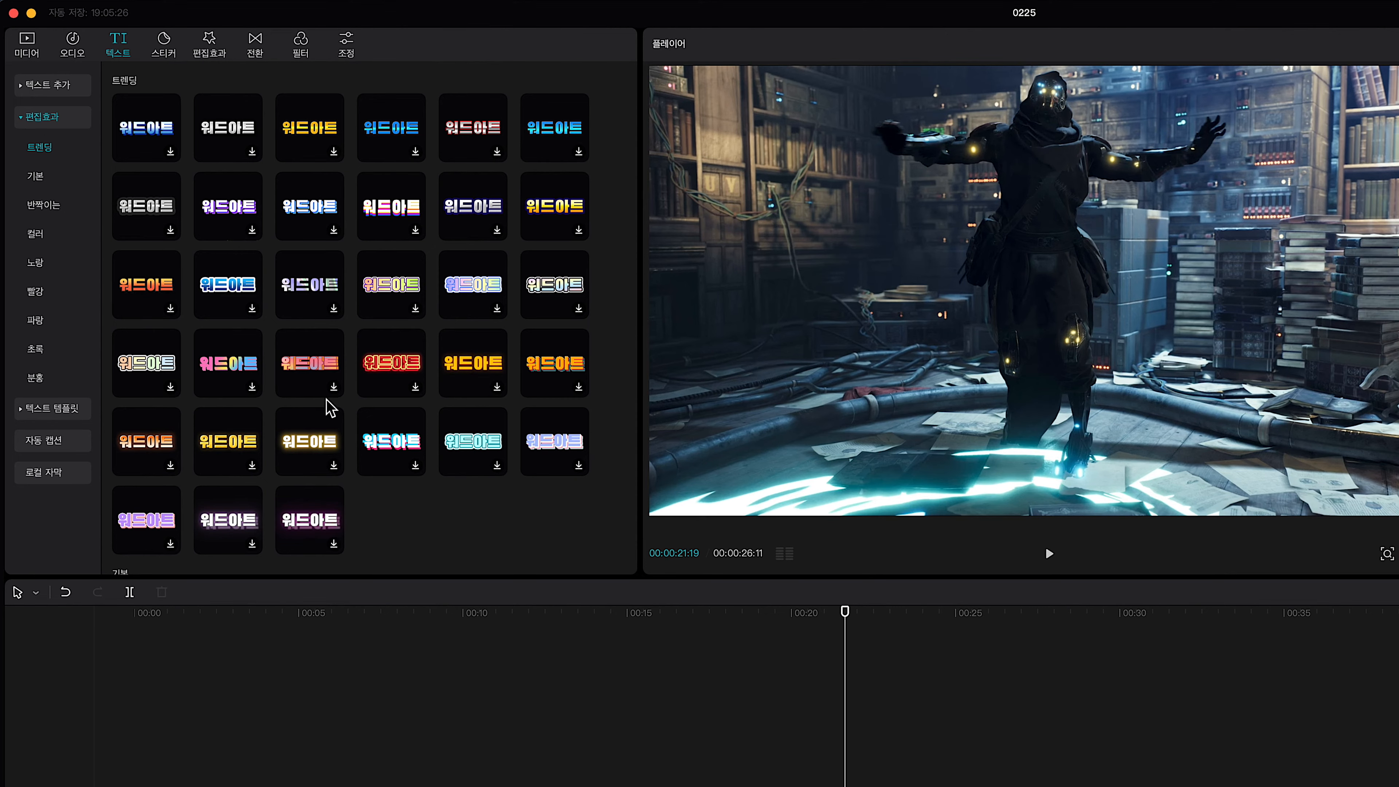
click(48, 119)
click(50, 150)
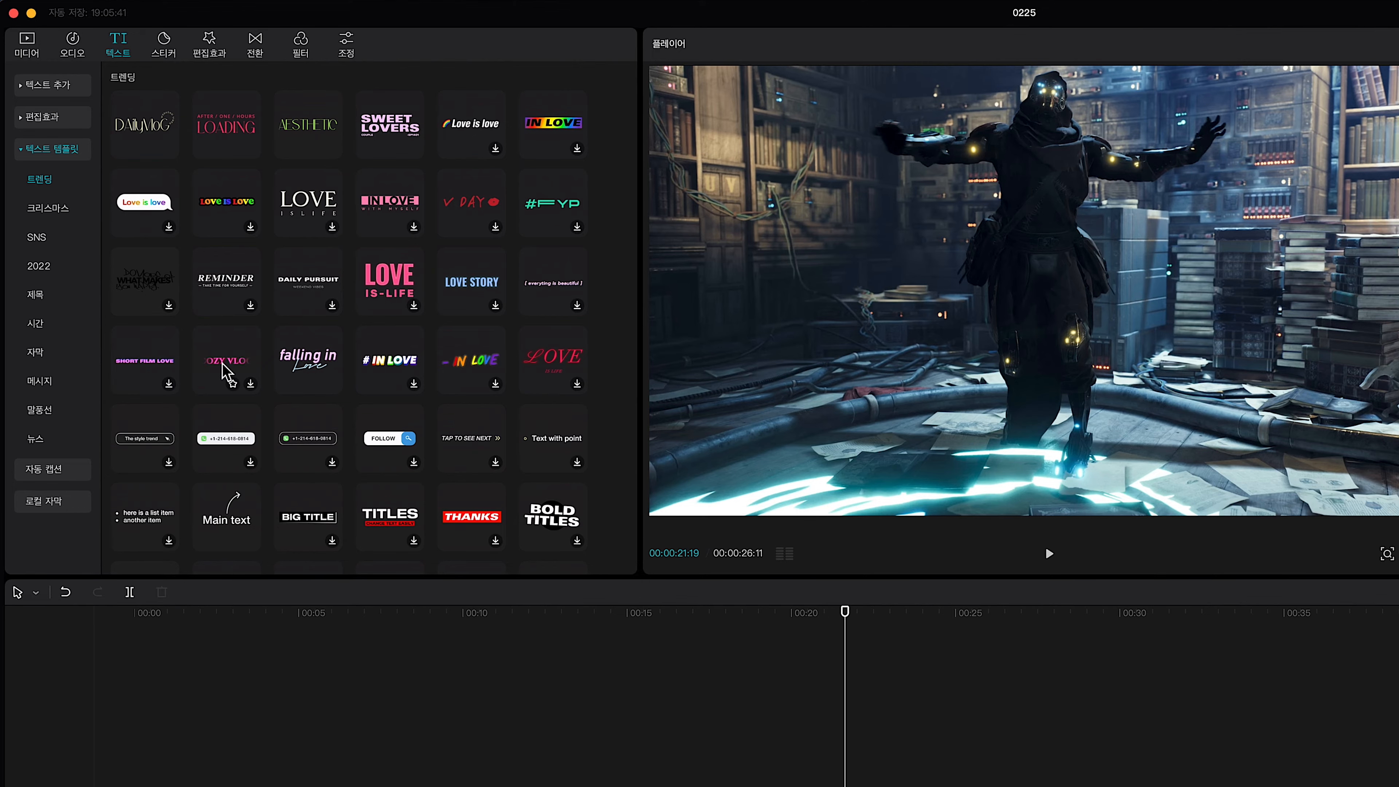
click(251, 384)
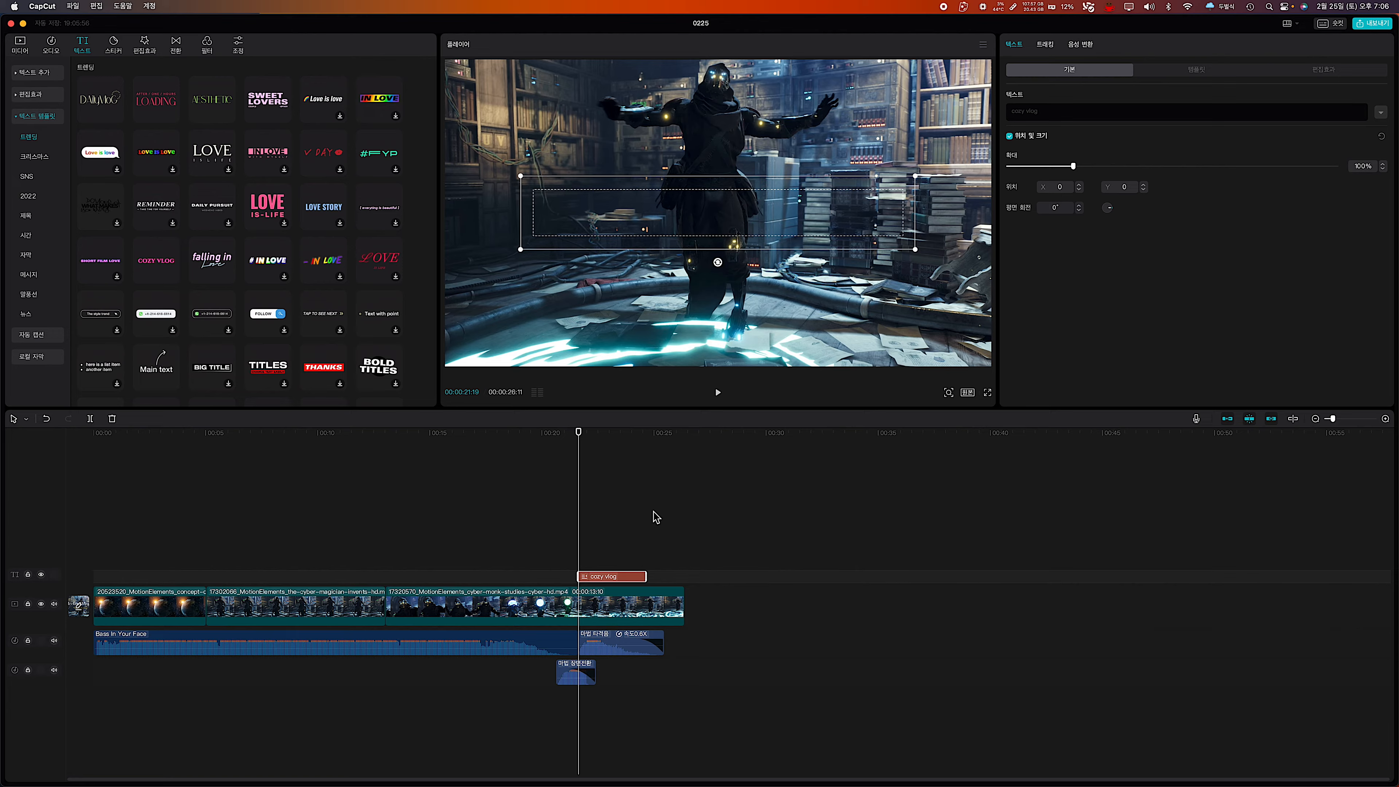
click(558, 486)
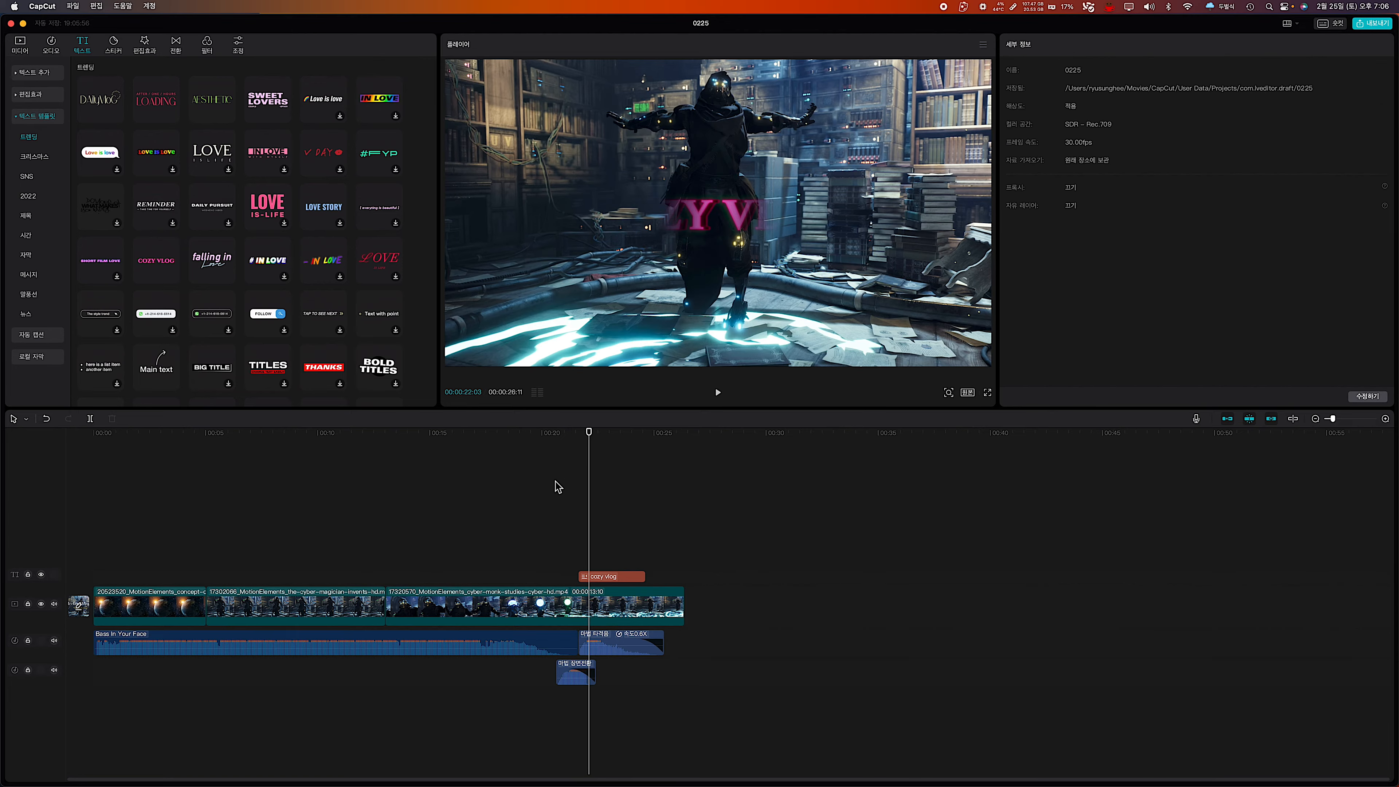
Move the cozy vlog text clip about half a second earlier on the timeline and play the section around it.
click(533, 434)
key(space)
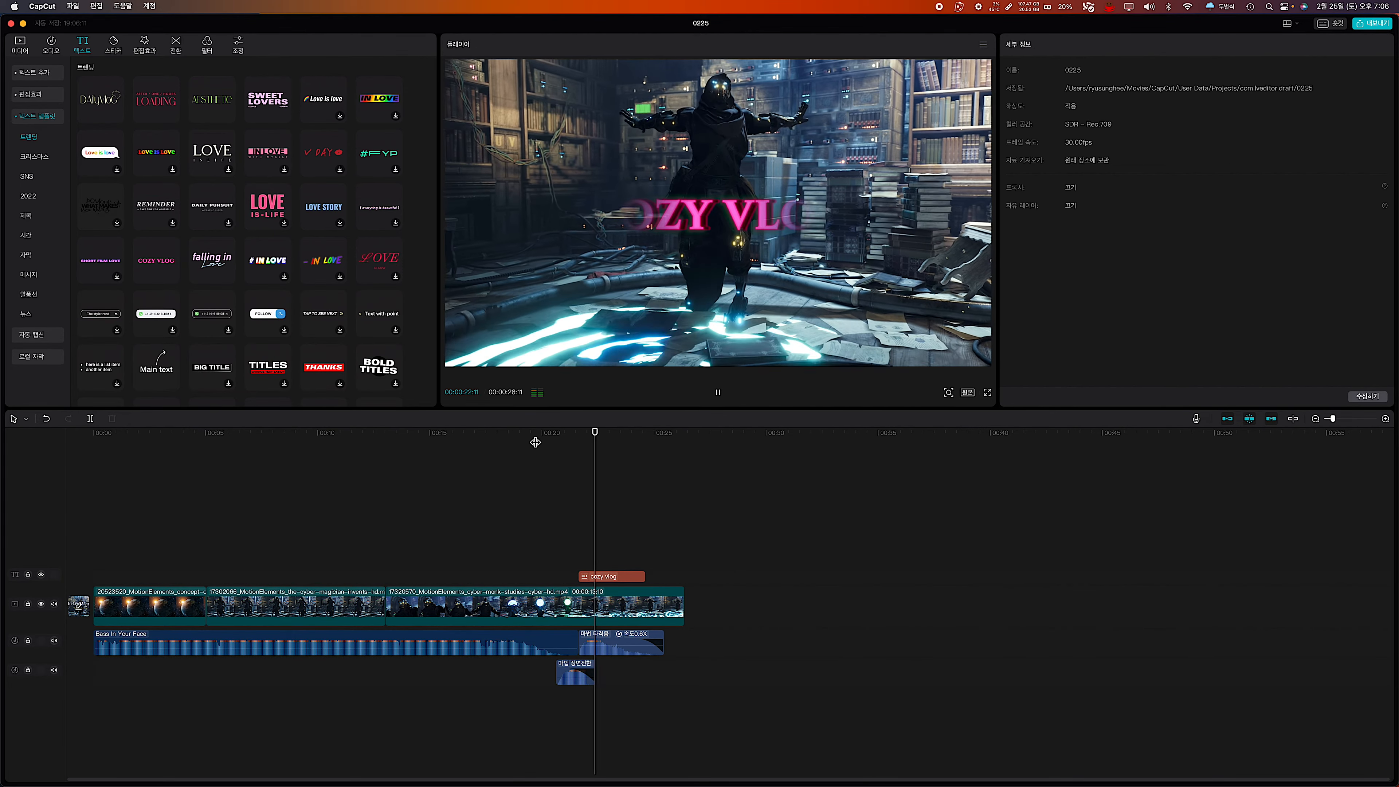
key(space)
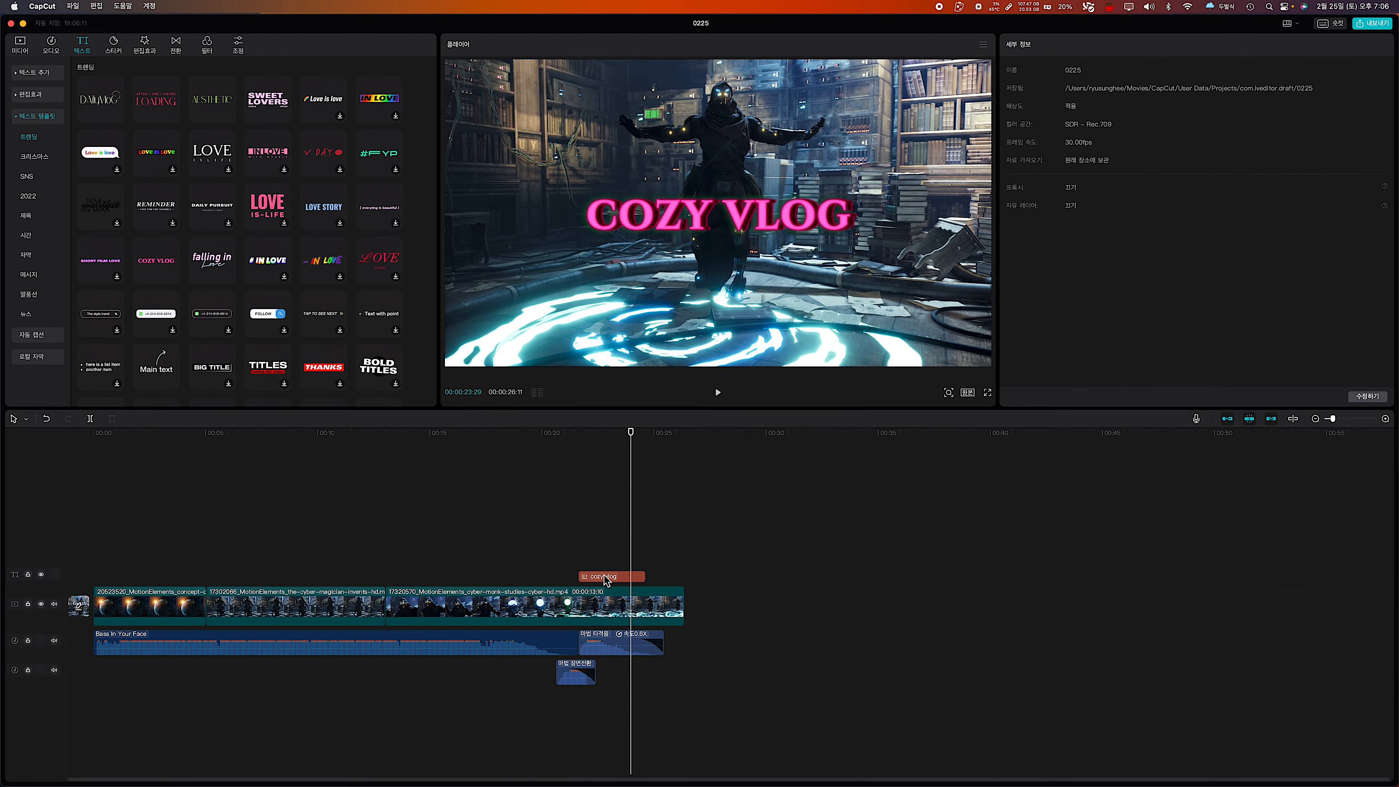
drag(602, 576, 593, 576)
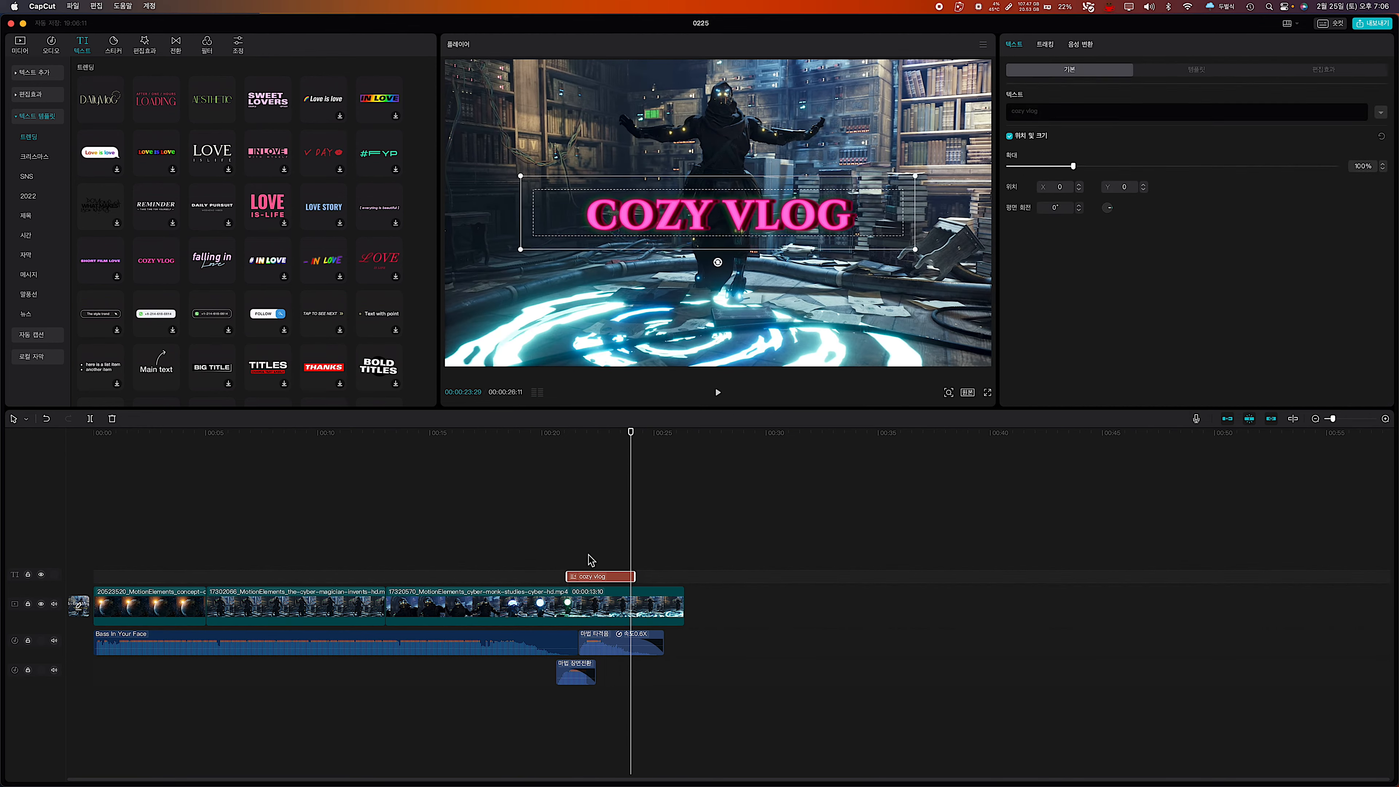
click(560, 445)
key(space)
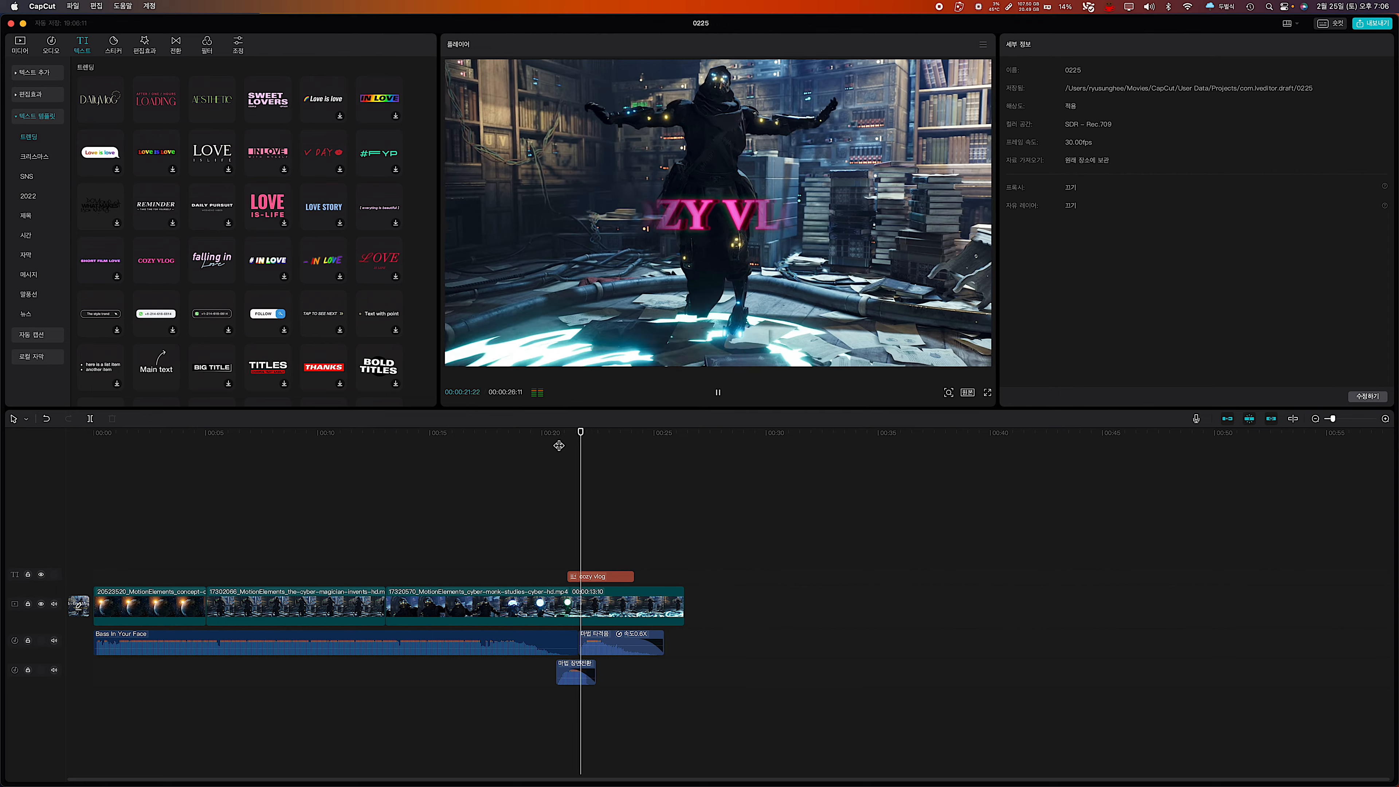
key(space)
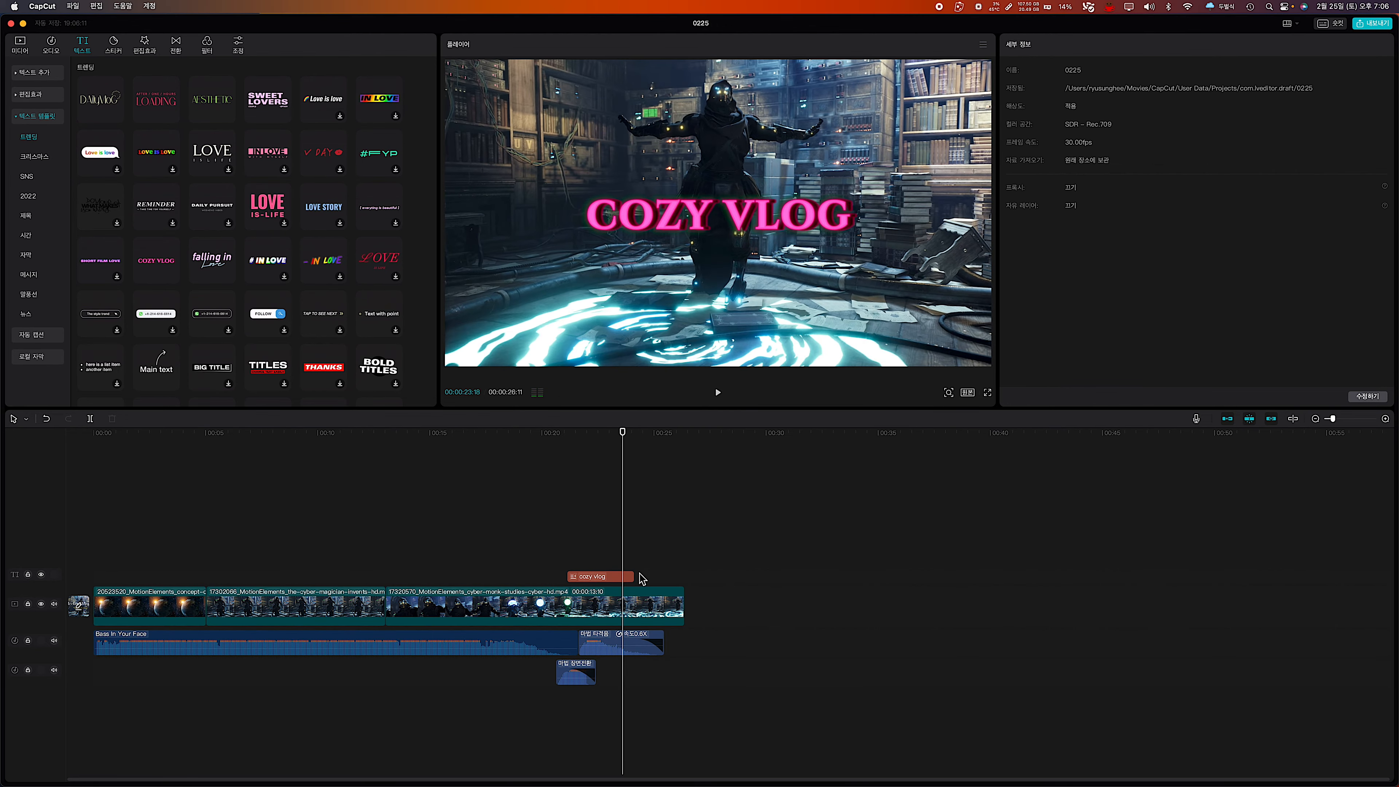
Extend the cozy vlog text clip to the end of the cyber-monk video clip and play it.
drag(635, 576, 684, 576)
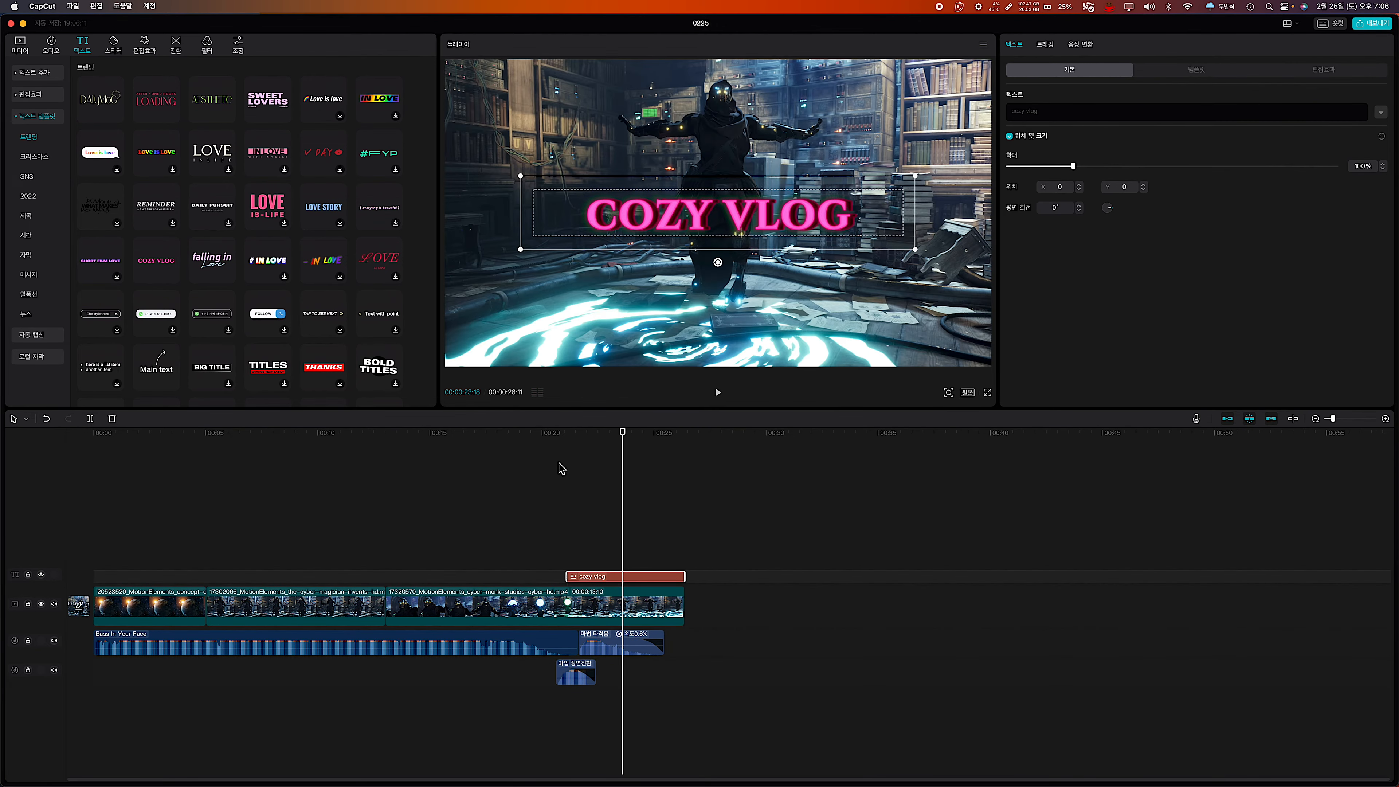
click(550, 433)
key(space)
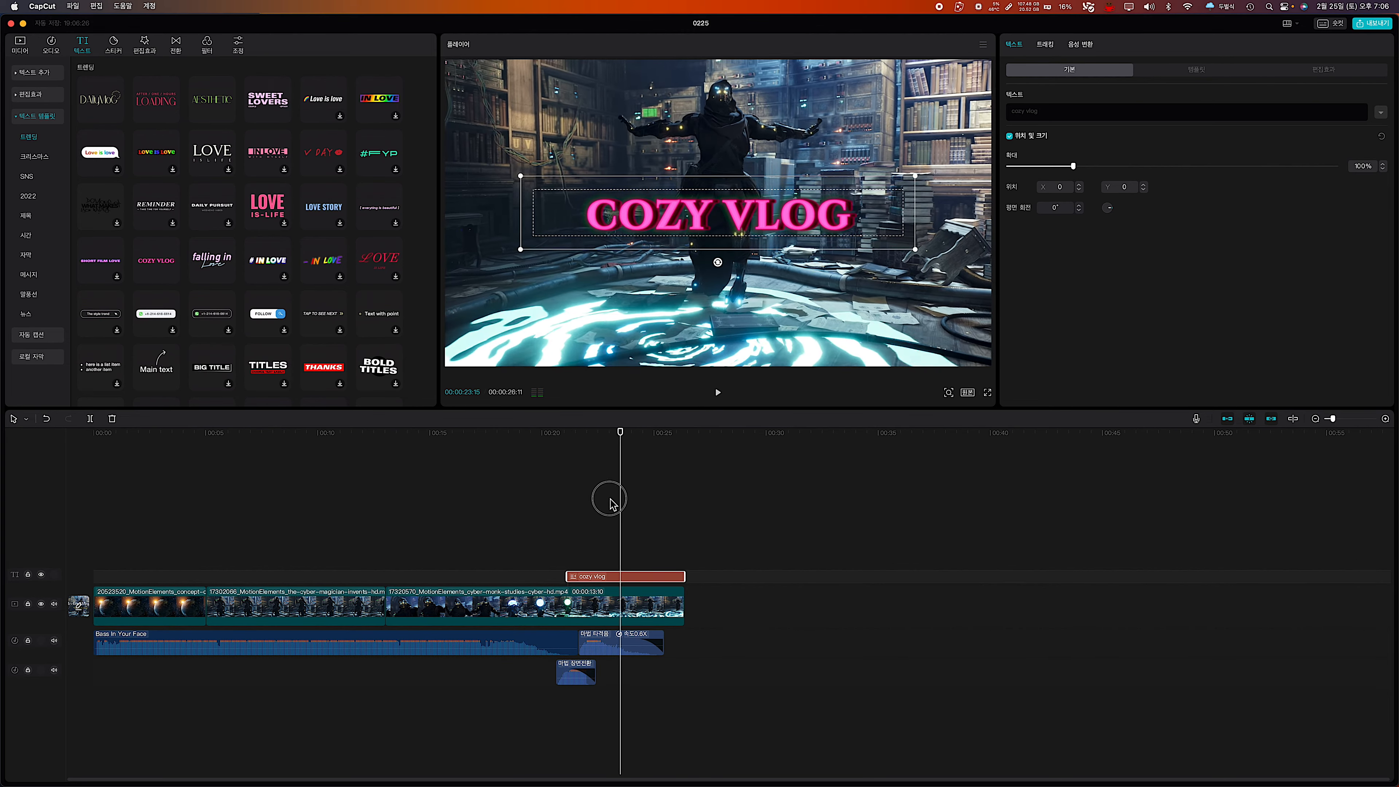
Replace the template's cozy vlog wording with HAEBOKKA.
click(608, 504)
click(623, 579)
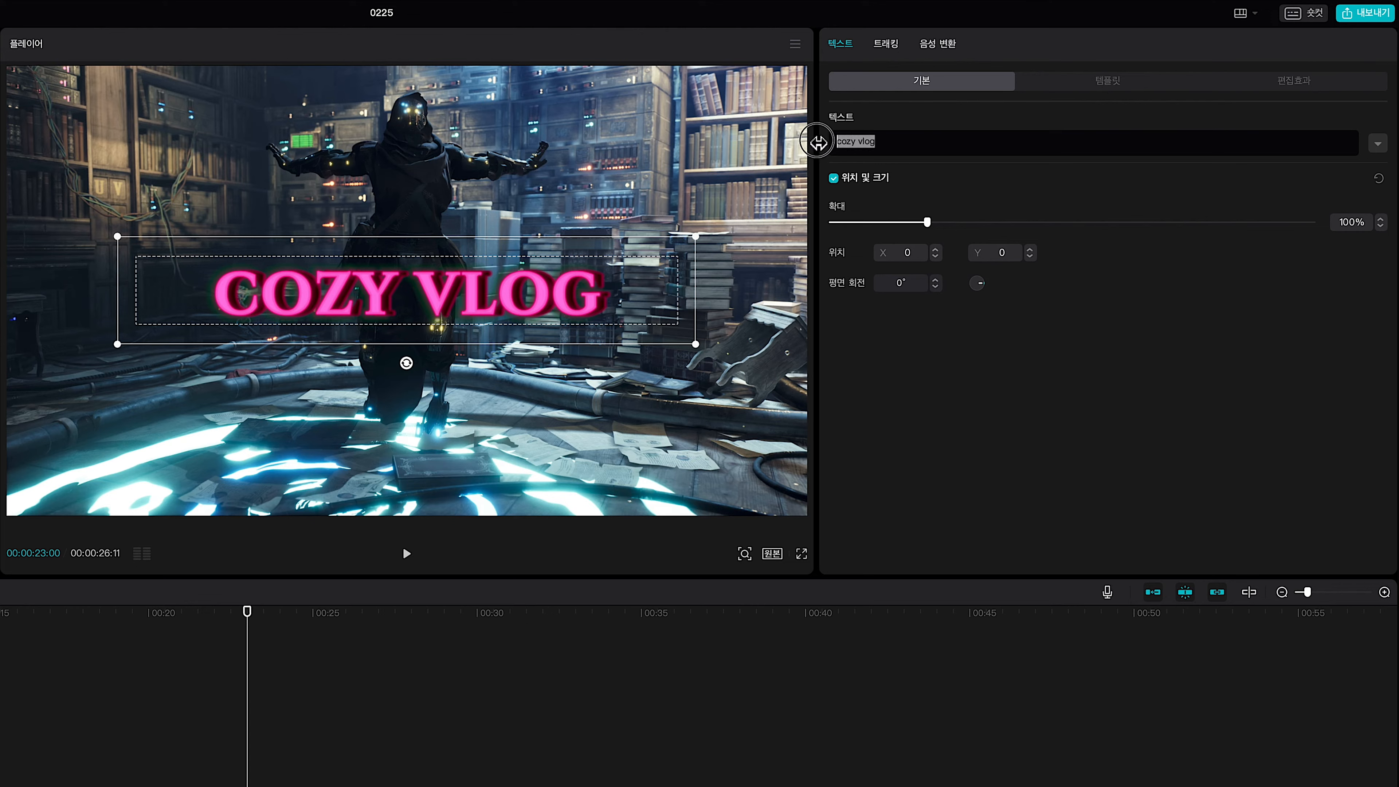
text(HAEBOKKA)
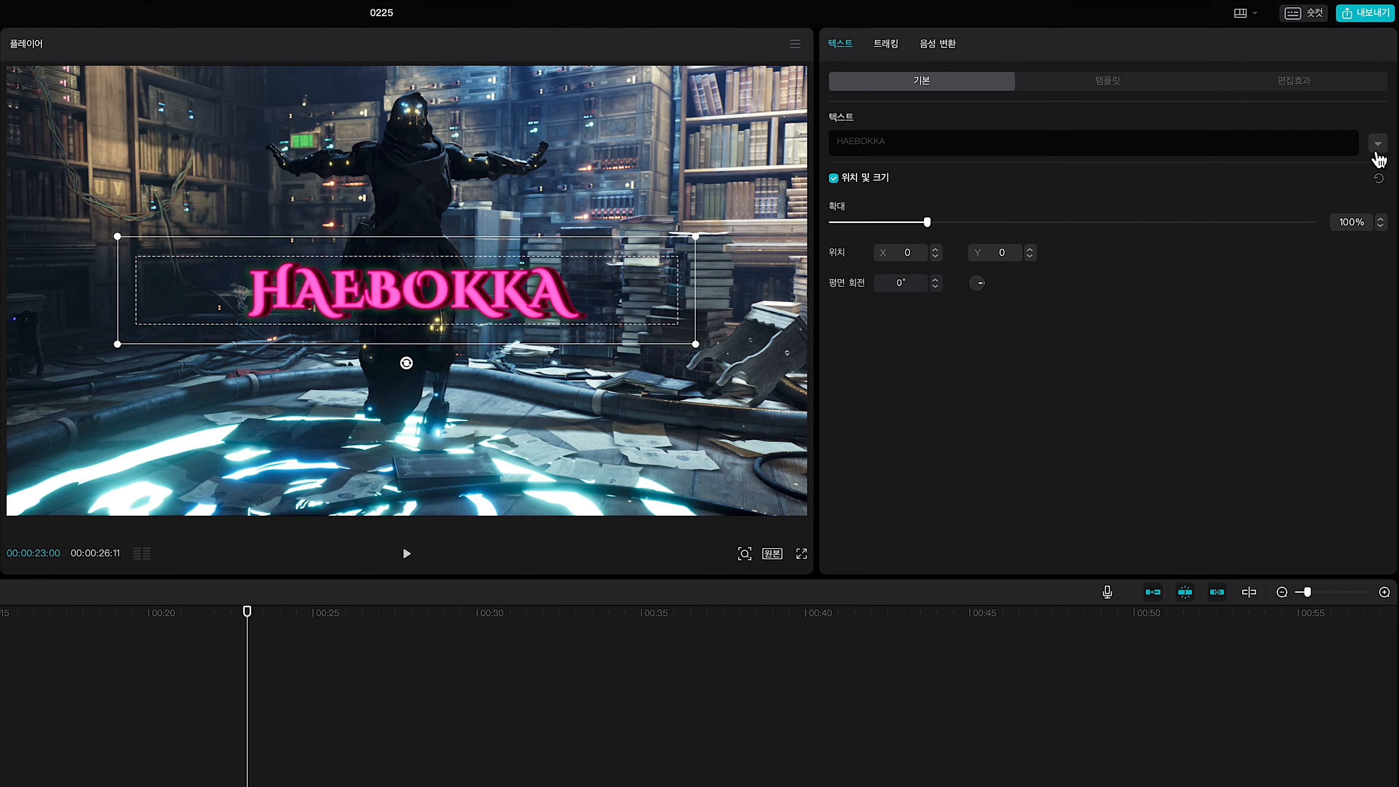
Expand the HAEBOKKA title's font and style options and try several outlined preset styles, ending on a blue one.
click(1379, 150)
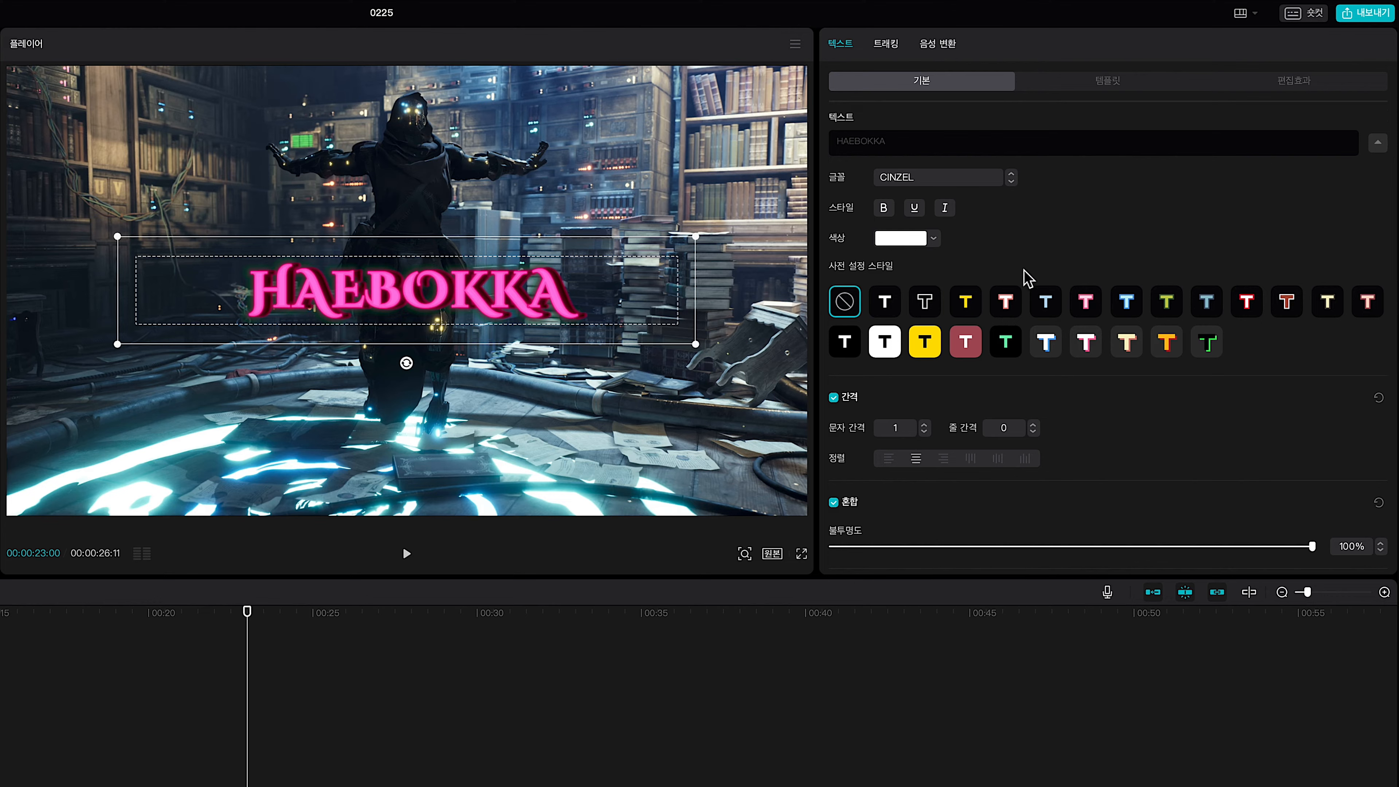
scroll(1052, 281, down, 2)
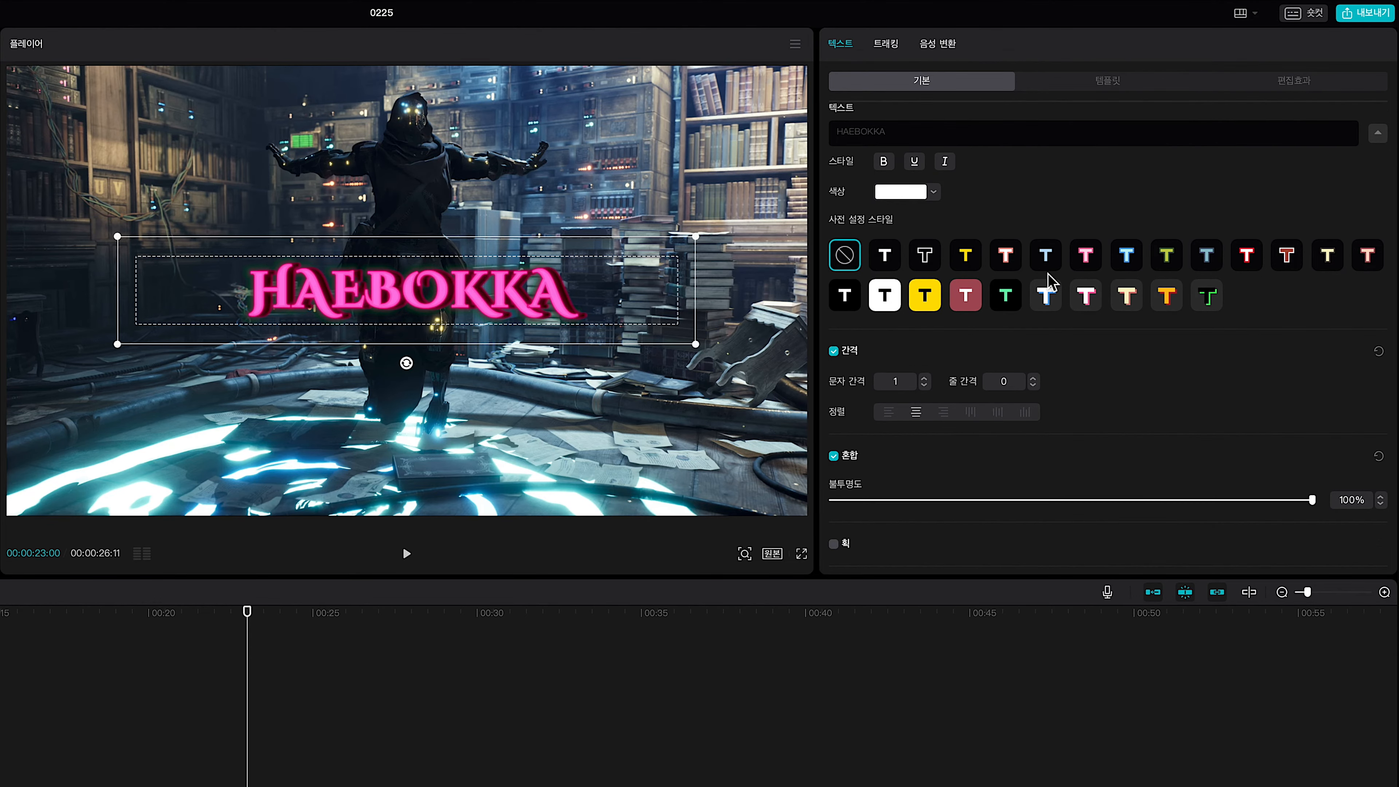
scroll(1053, 281, up, 1)
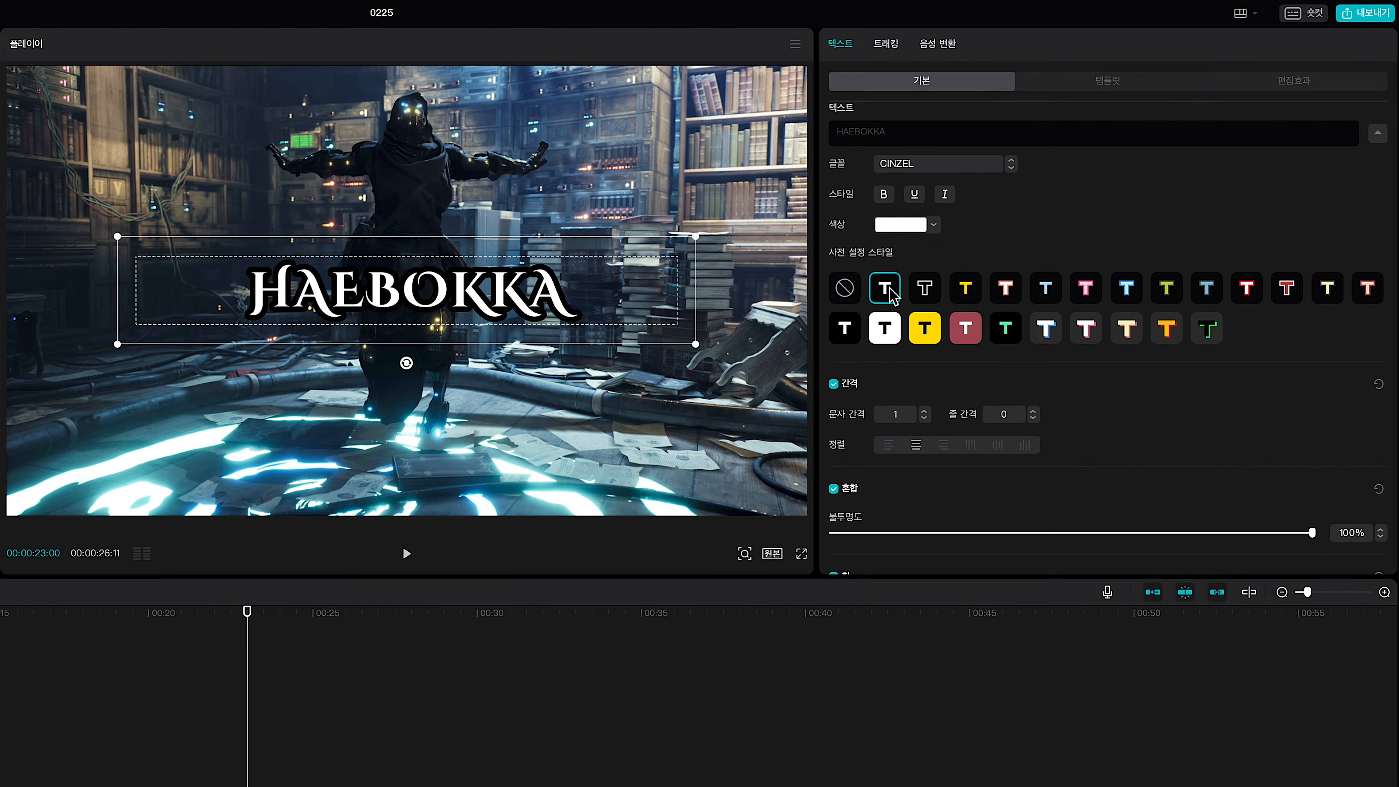
click(1005, 288)
click(1127, 288)
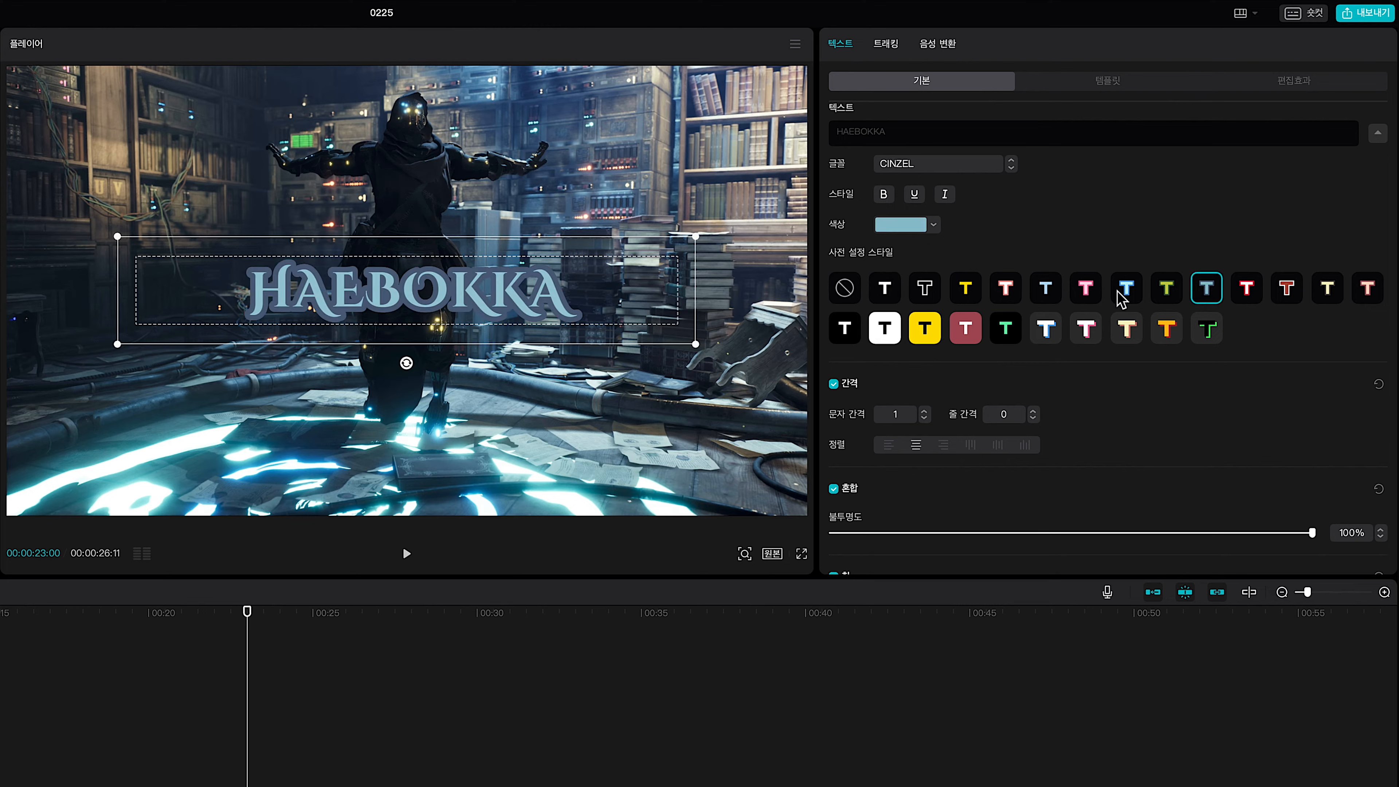
Set the HAEBOKKA title's text colour to white.
click(904, 225)
click(879, 386)
click(841, 251)
click(1101, 283)
Give the HAEBOKKA title a dark stroke colour with a thickness of 25.
drag(1393, 237, 1394, 319)
click(906, 326)
click(918, 353)
click(996, 318)
drag(1025, 370, 962, 369)
Set the title's shadow to 81% opacity and 49% blur, and collapse the extended text options.
scroll(1072, 459, down, 5)
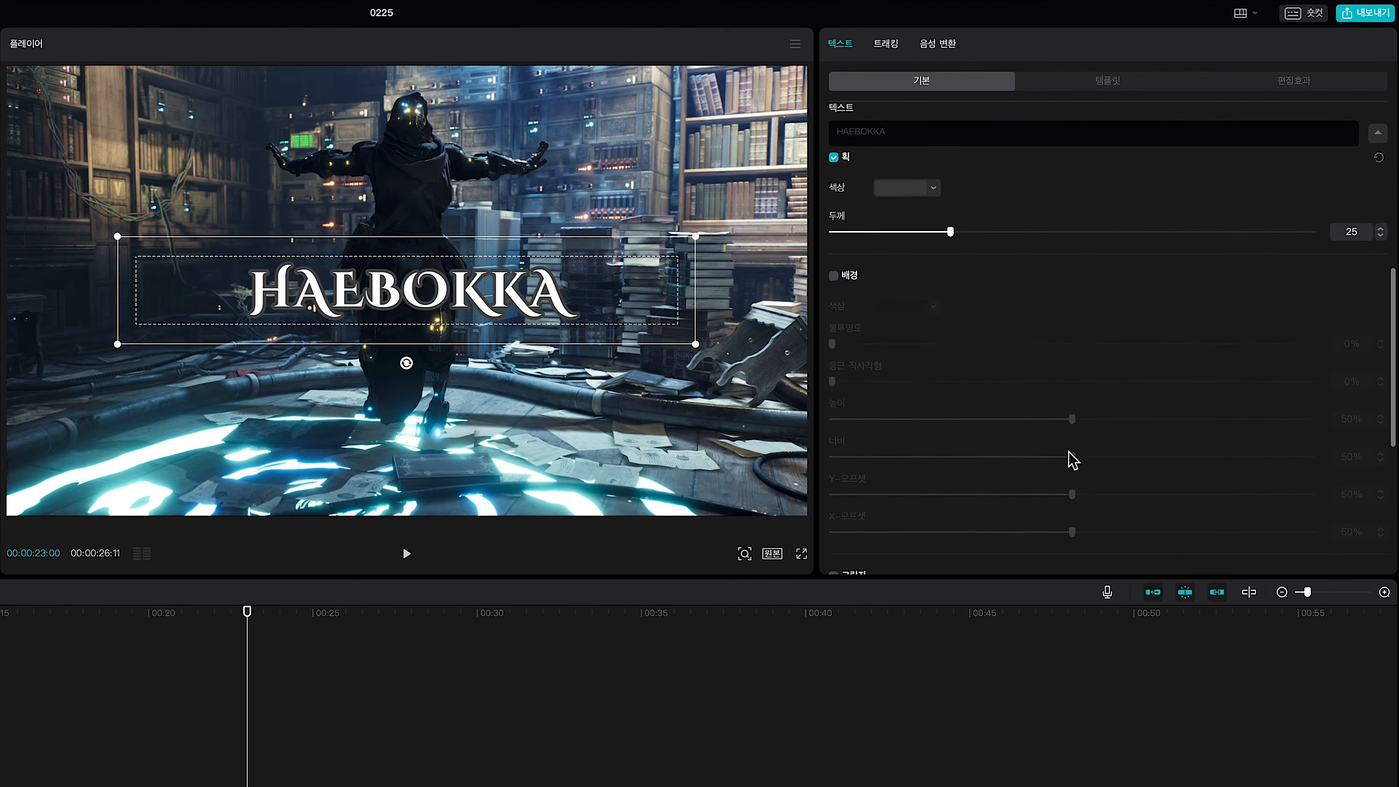
drag(1394, 419, 1397, 493)
drag(833, 312, 1226, 316)
drag(991, 350, 1065, 351)
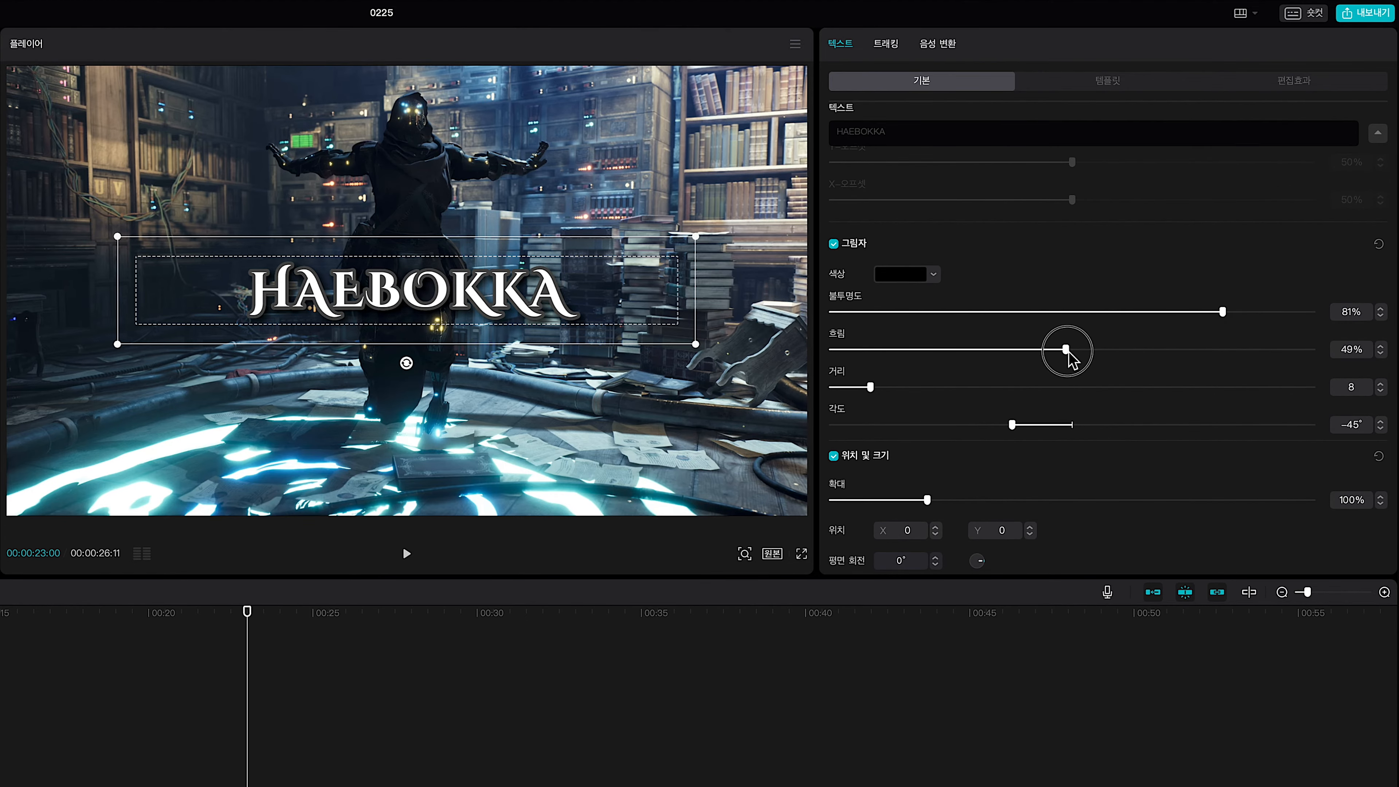
scroll(1238, 231, up, 10)
click(1378, 143)
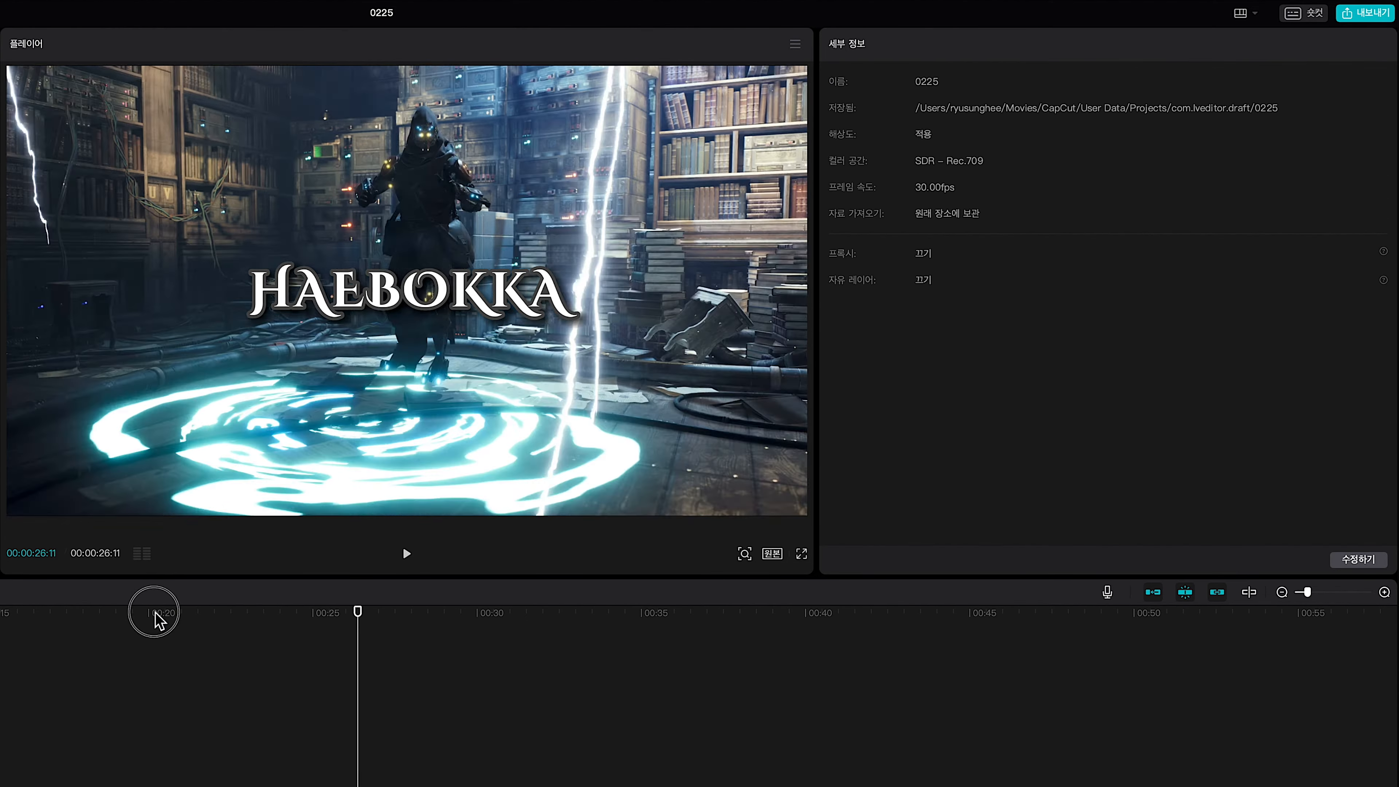
Play the restyled HAEBOKKA title and enlarge its scale.
click(155, 613)
key(space)
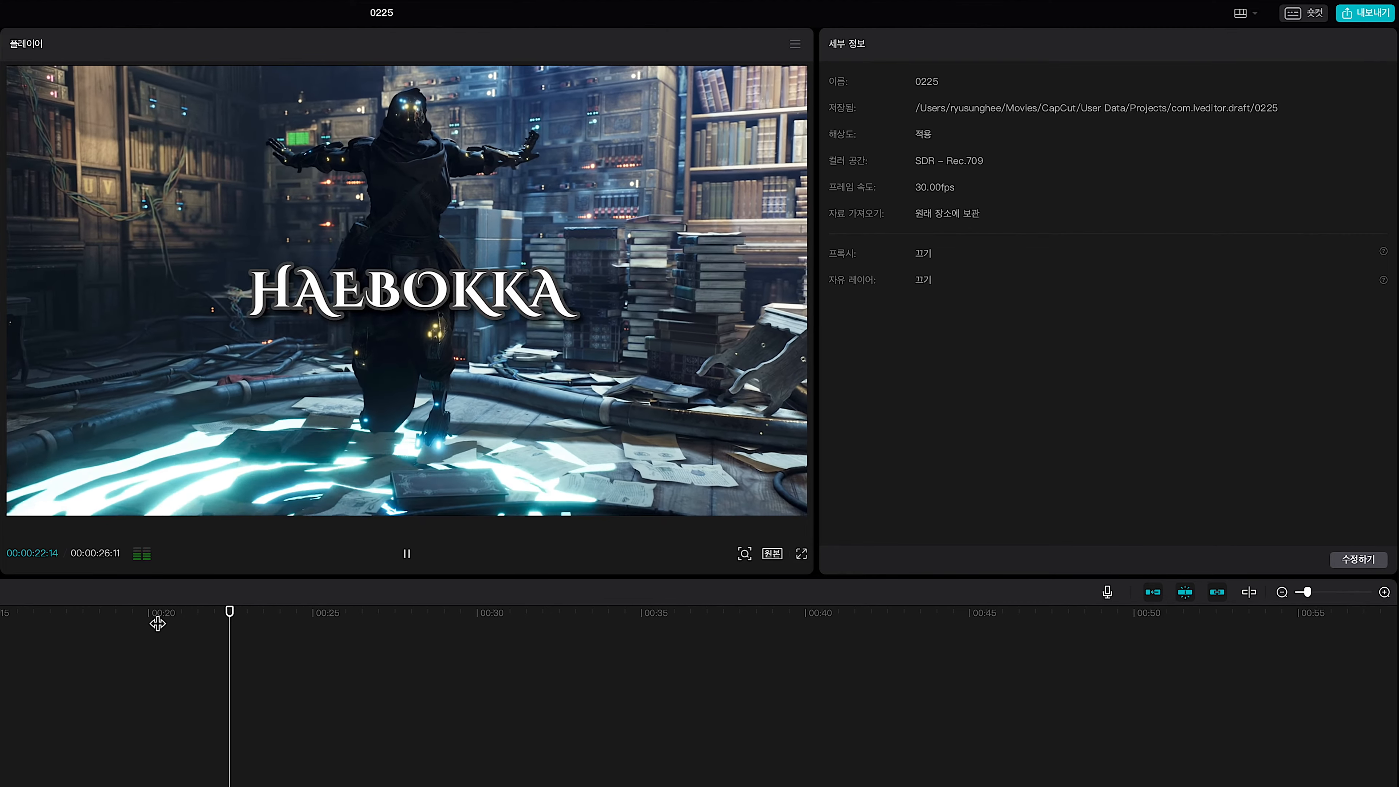
key(space)
click(551, 293)
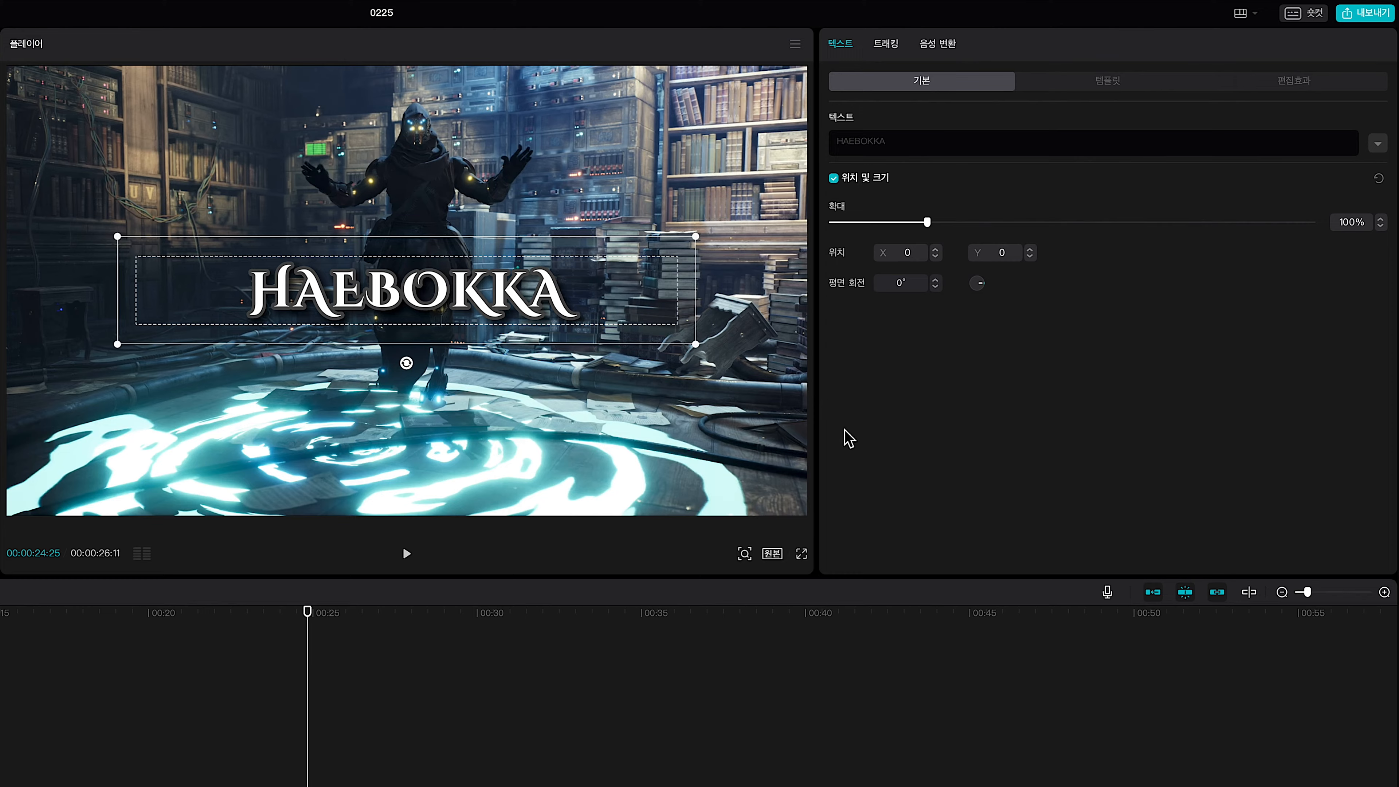
drag(931, 226, 967, 219)
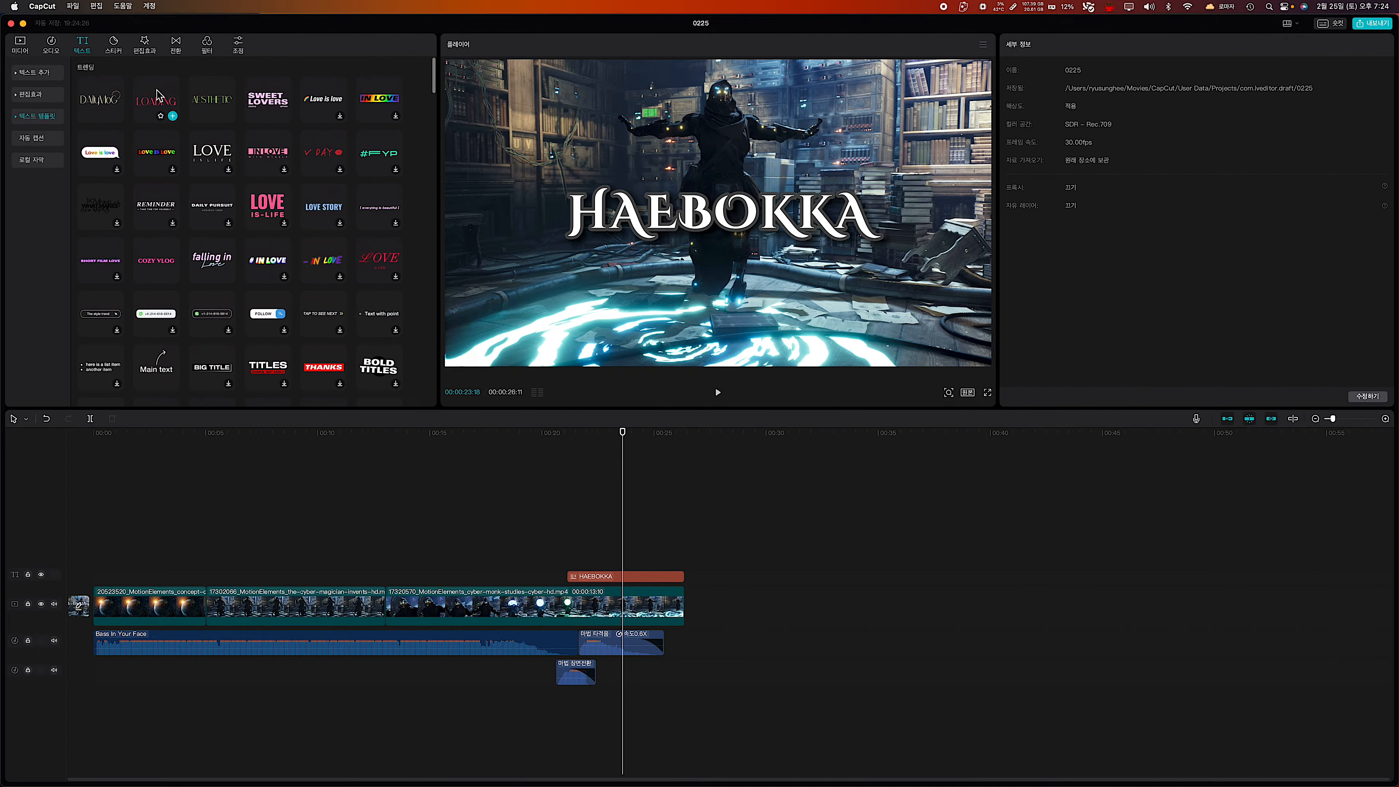
Browse the sticker categories and place the white smoke ring sticker from 테크닉 above the HAEBOKKA clip, aligned with its start.
click(113, 48)
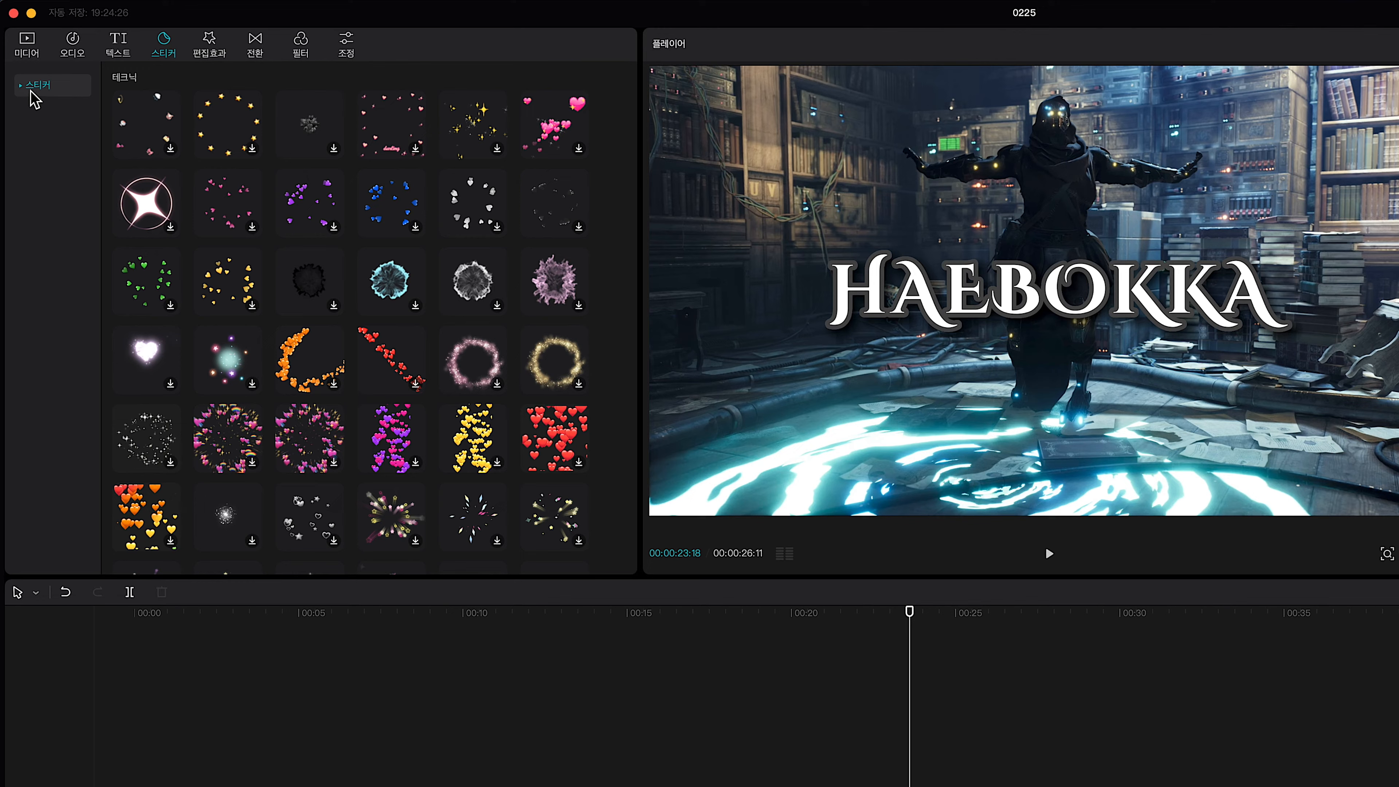
click(24, 89)
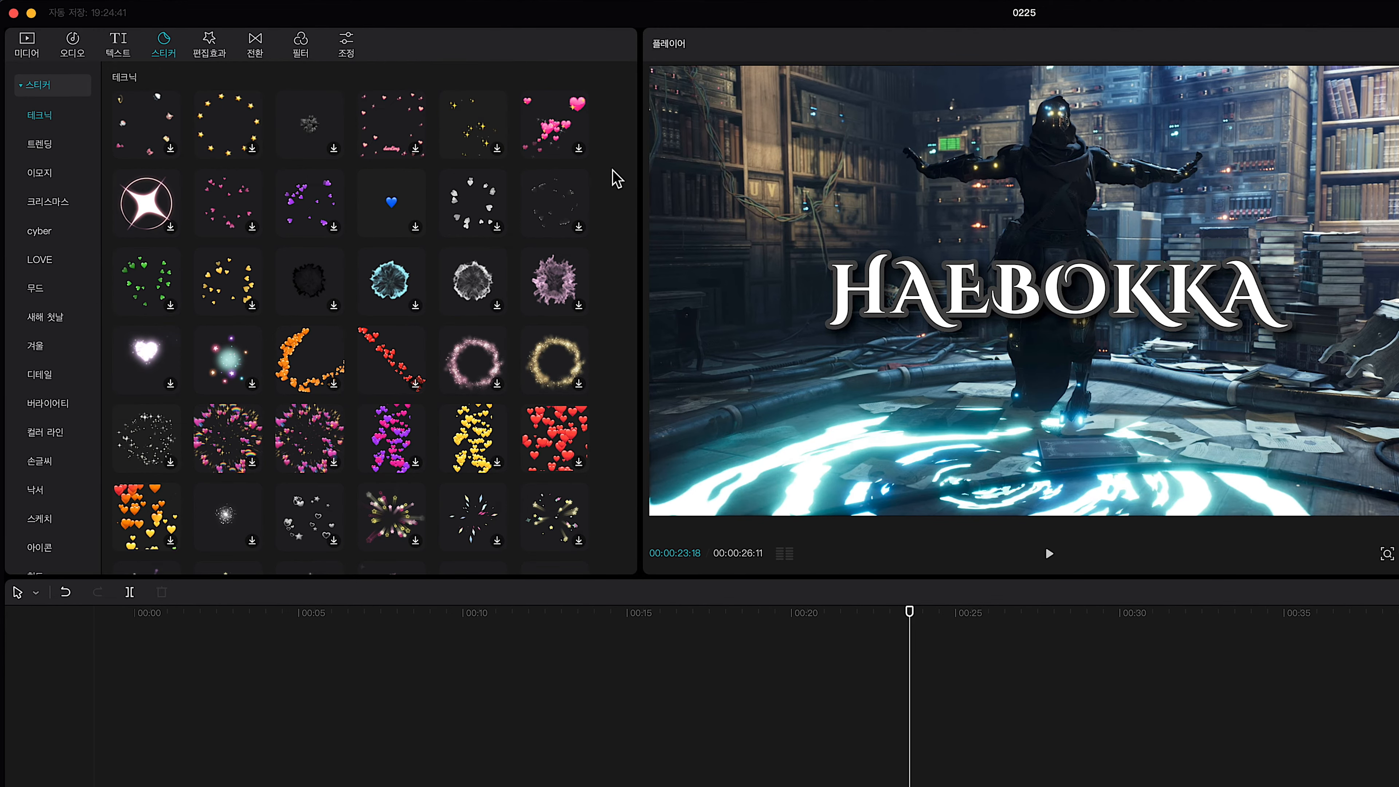
scroll(617, 179, down, 5)
drag(634, 75, 599, 104)
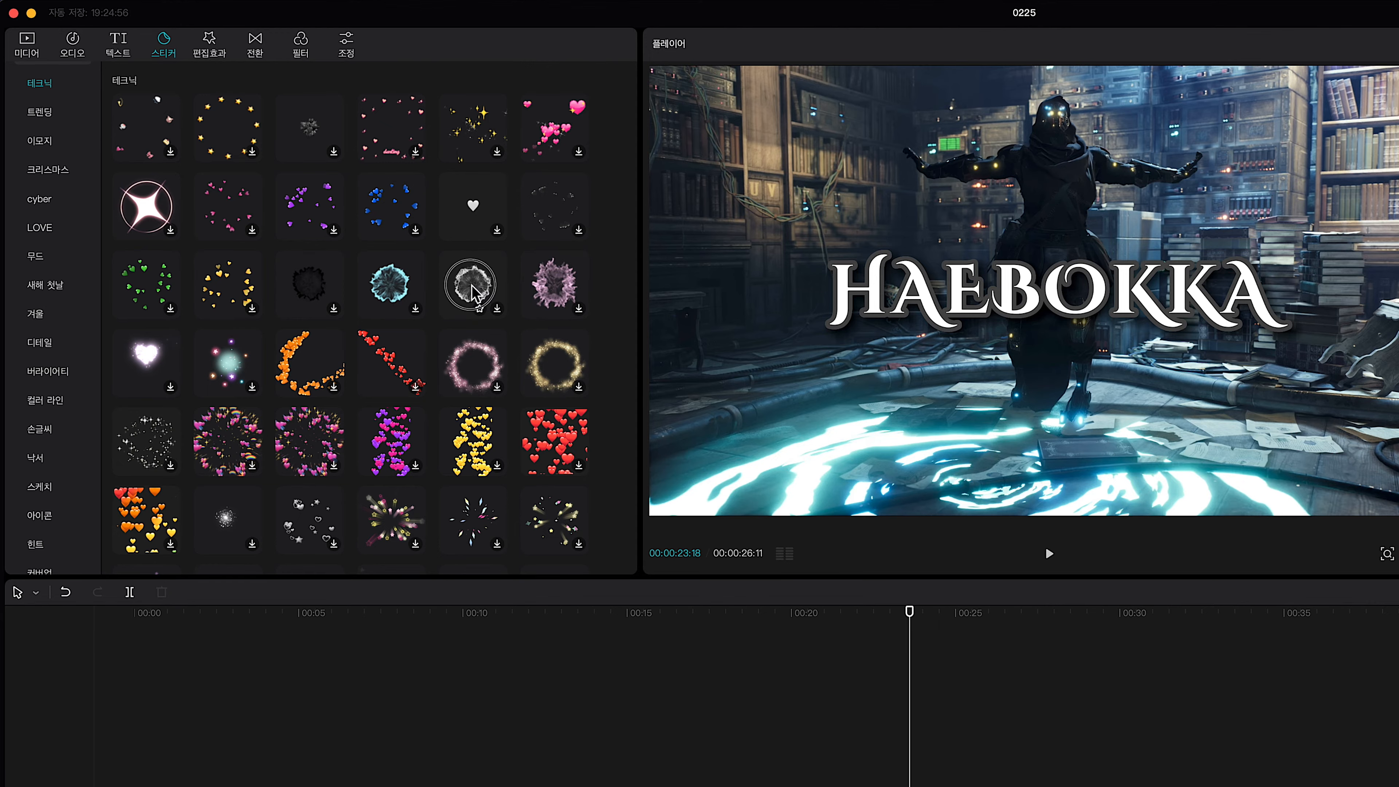
click(477, 294)
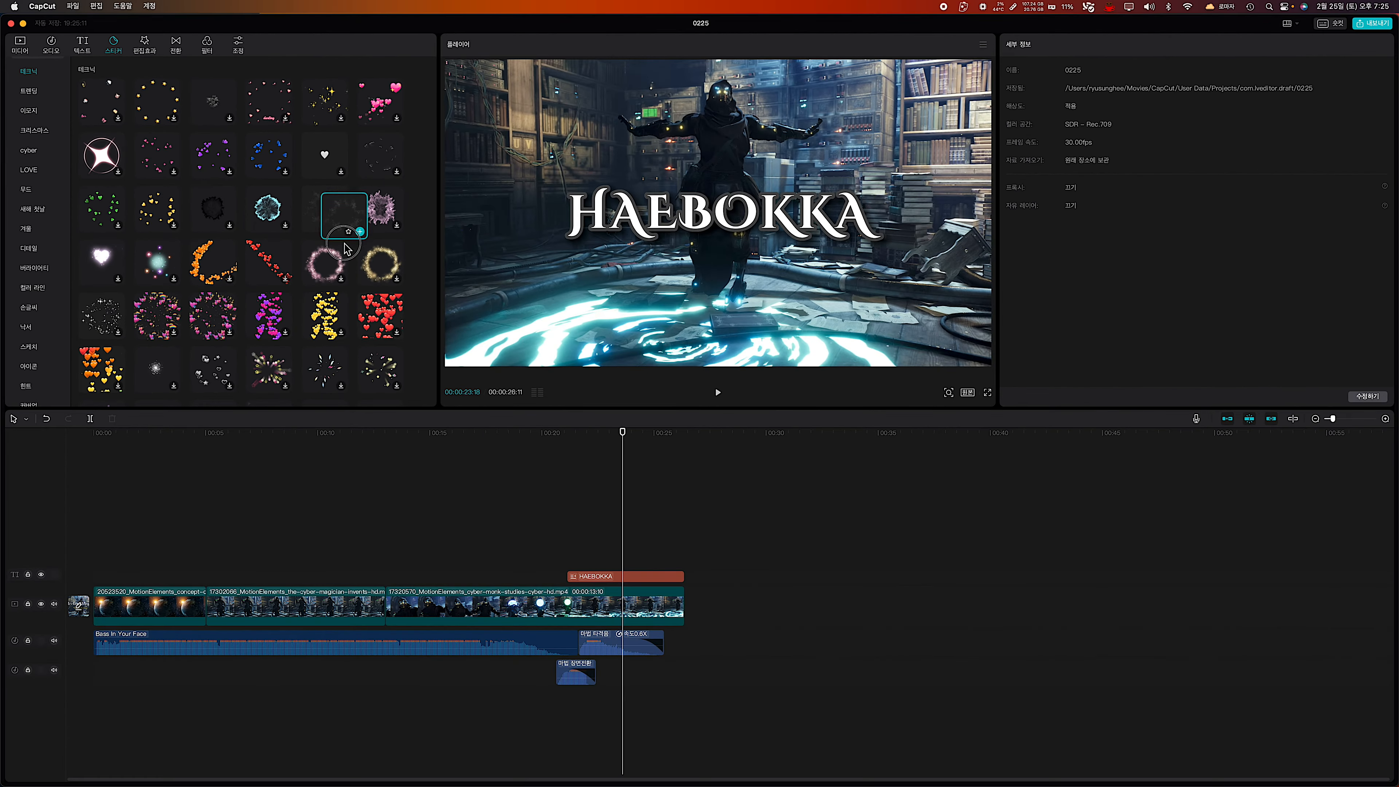
drag(473, 293, 833, 774)
drag(570, 541, 588, 568)
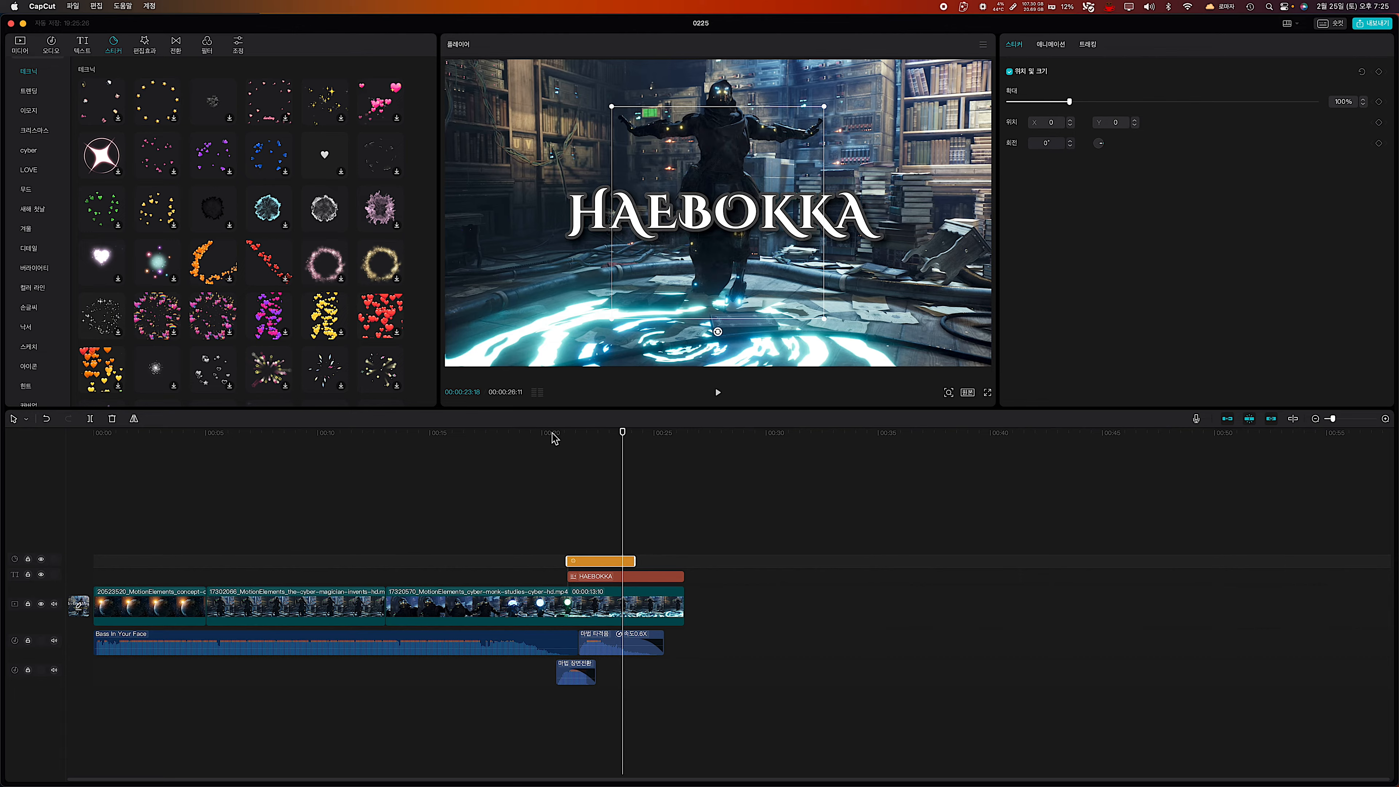
Play the section with the smoke sticker from before the title's start.
click(554, 436)
click(499, 435)
key(space)
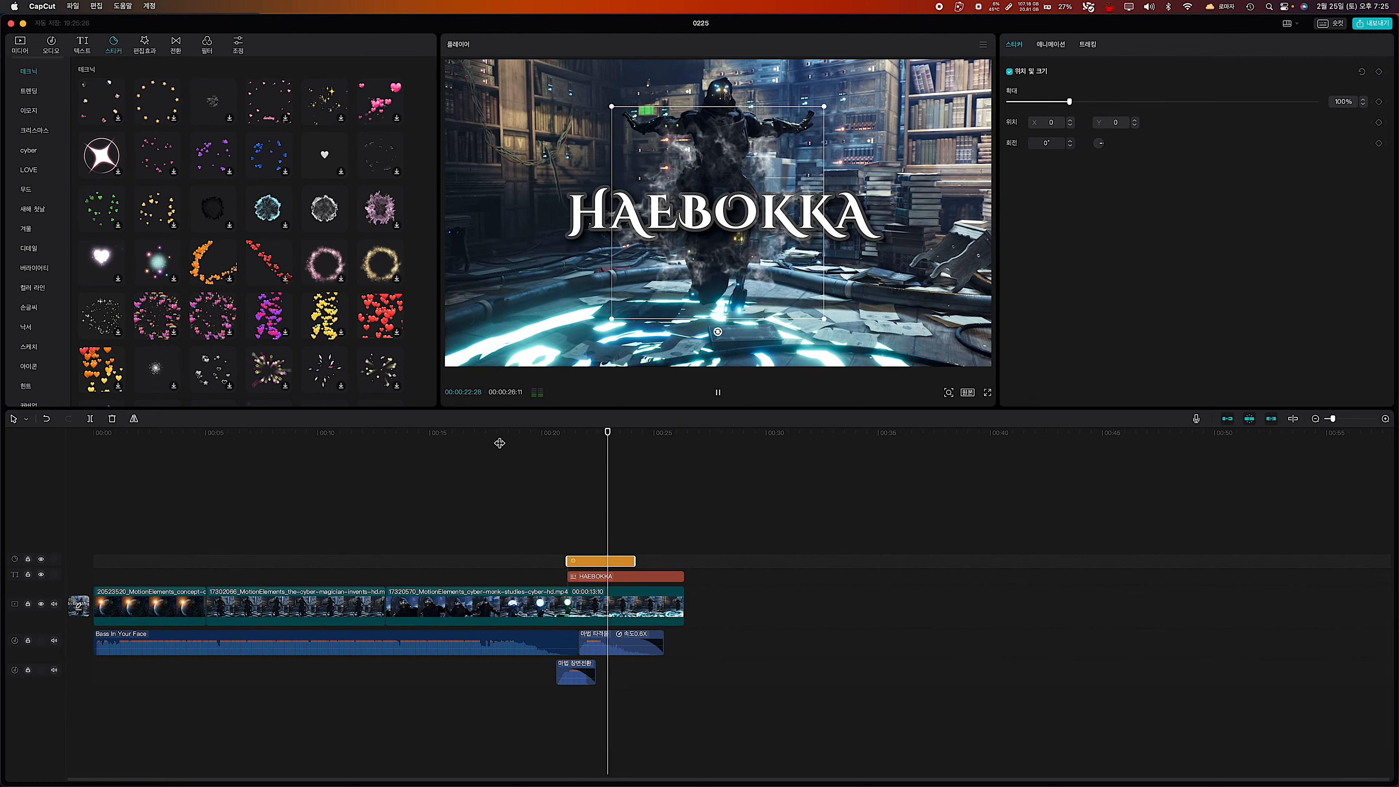
key(space)
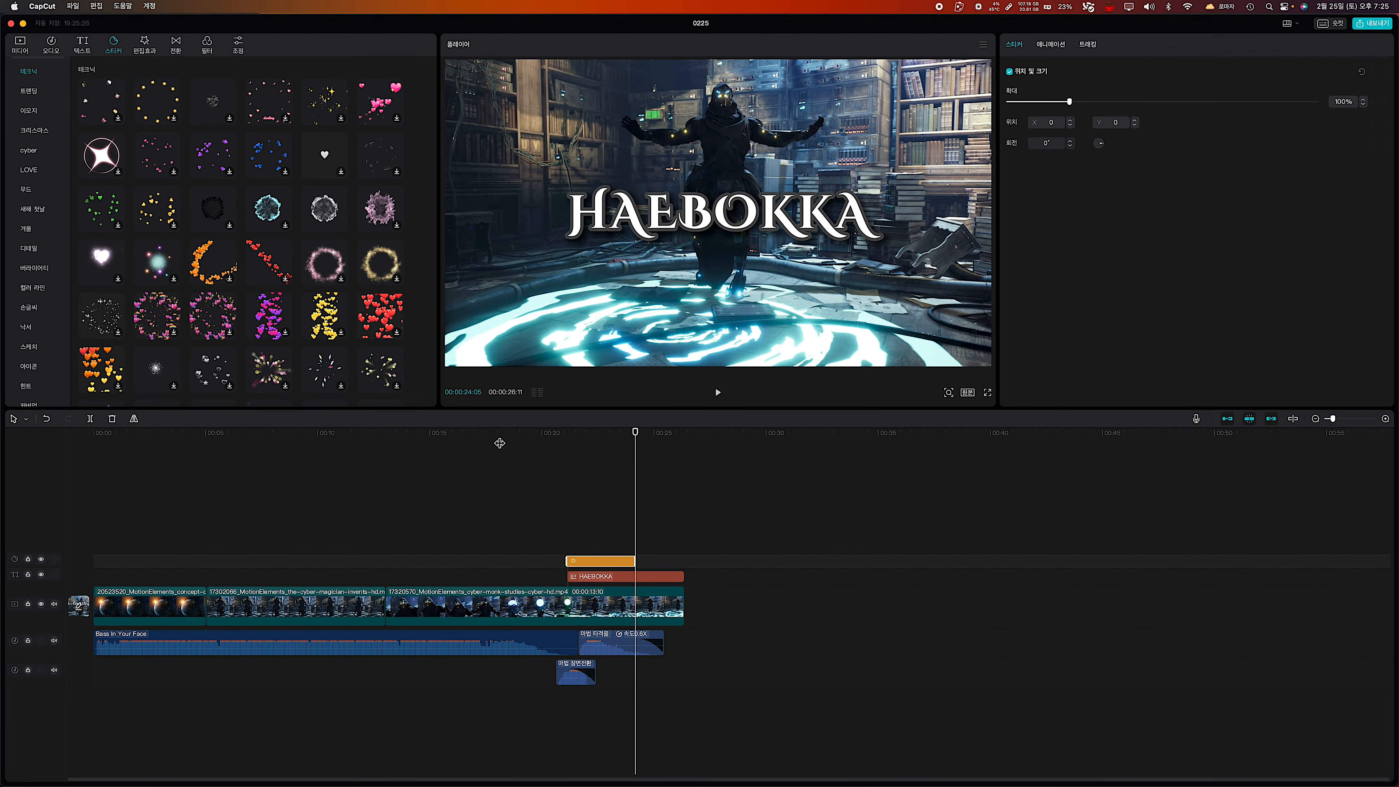
Add the gold sparkle ring sticker on a new track, starting midway through the smoke sticker, and play the section.
click(376, 273)
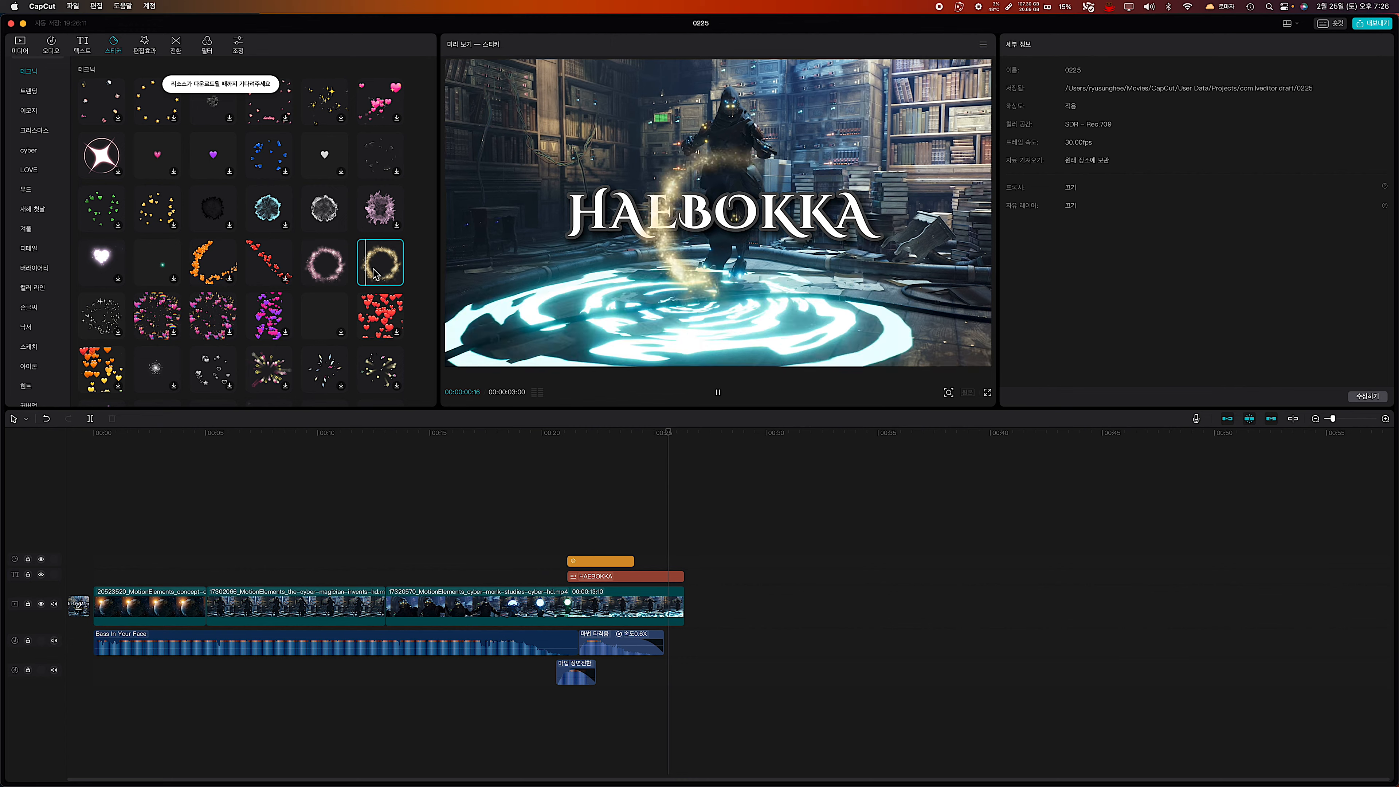
drag(376, 273, 605, 552)
click(564, 436)
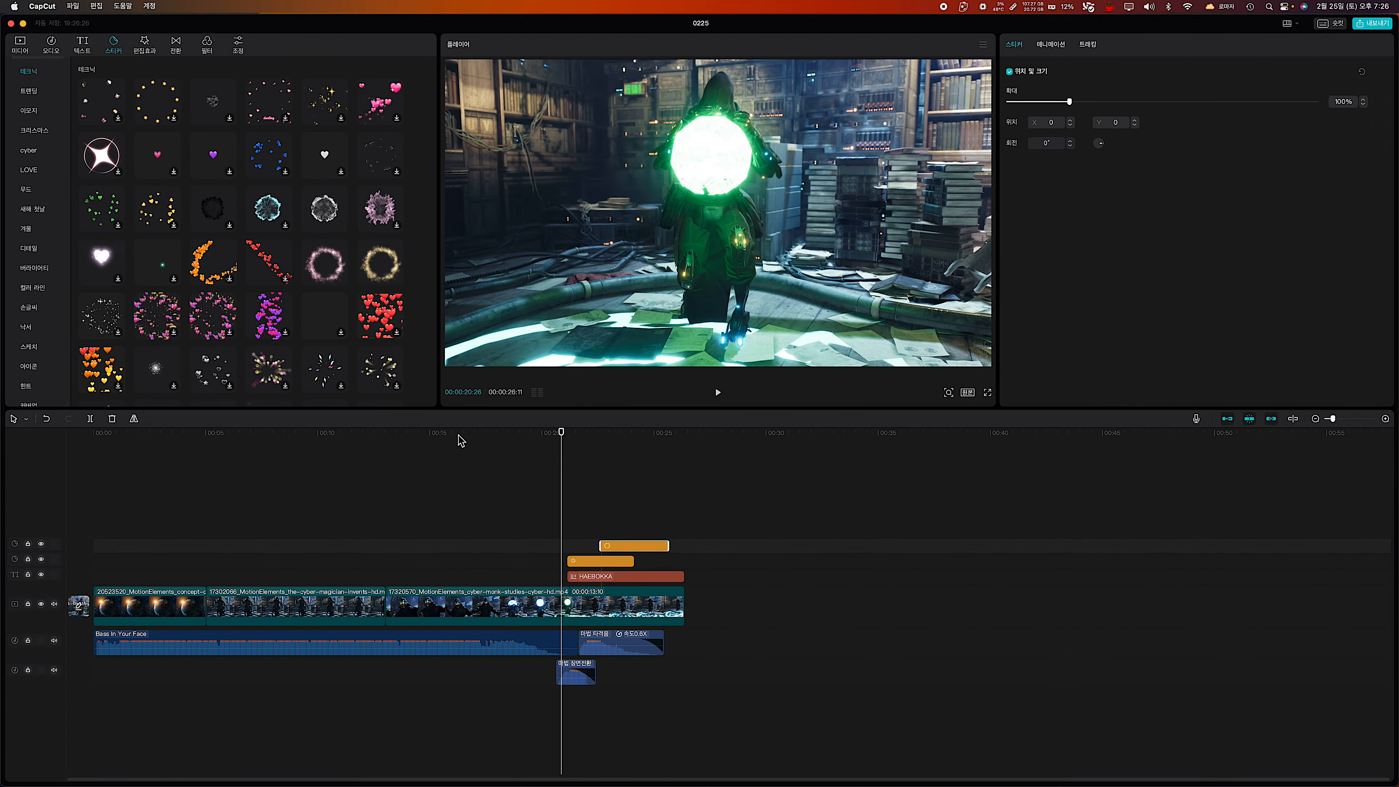
click(484, 435)
key(space)
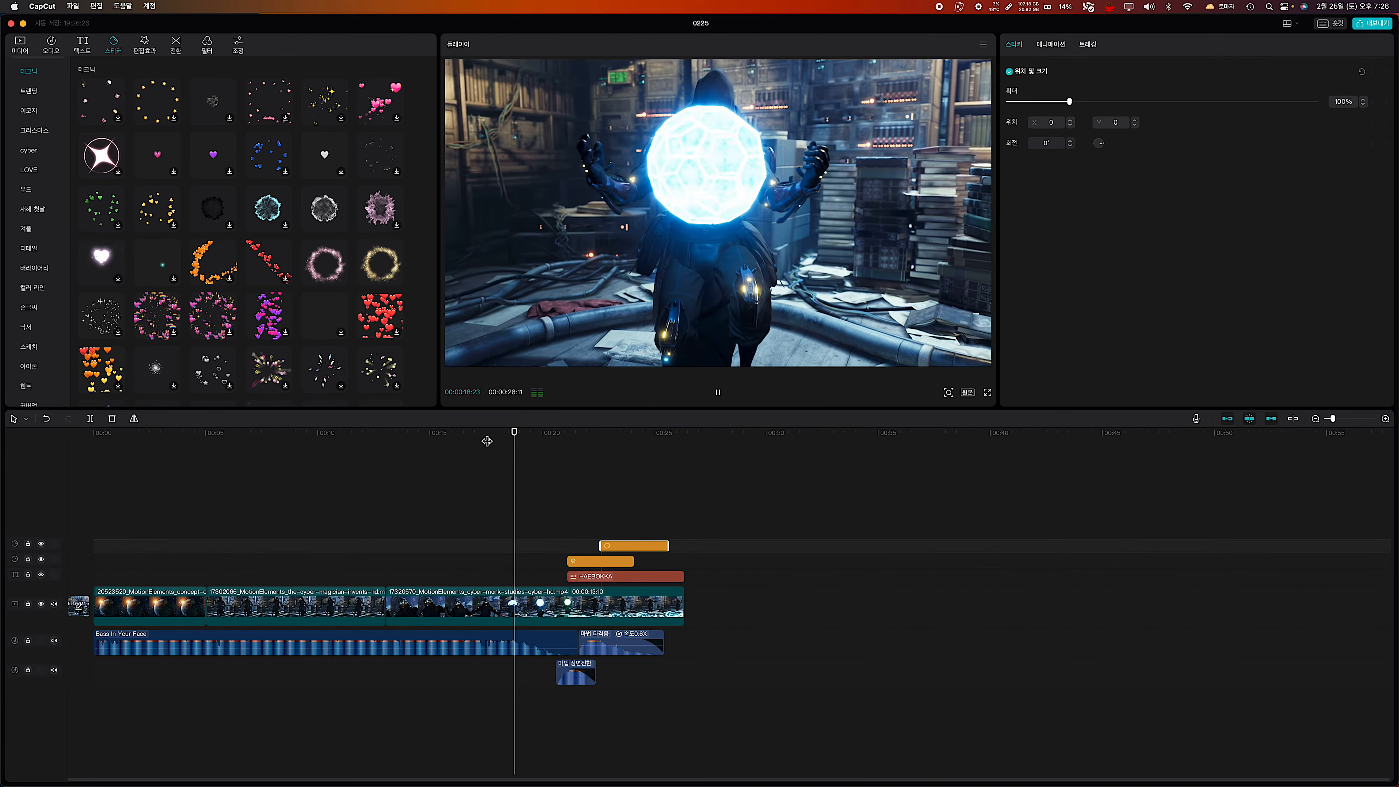
click(549, 451)
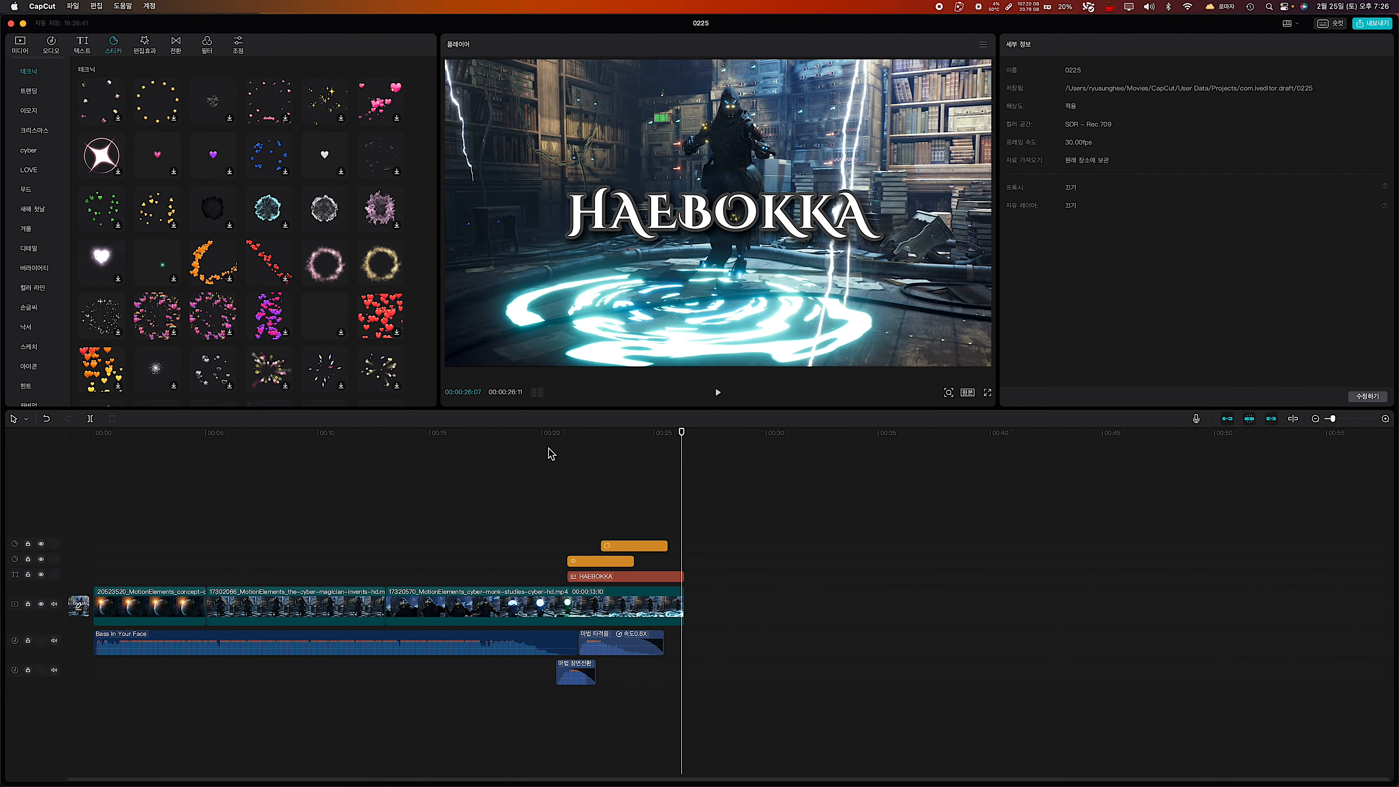
Scale the gold sparkle ring sticker to 111% and play it.
click(628, 546)
drag(1072, 107, 1038, 108)
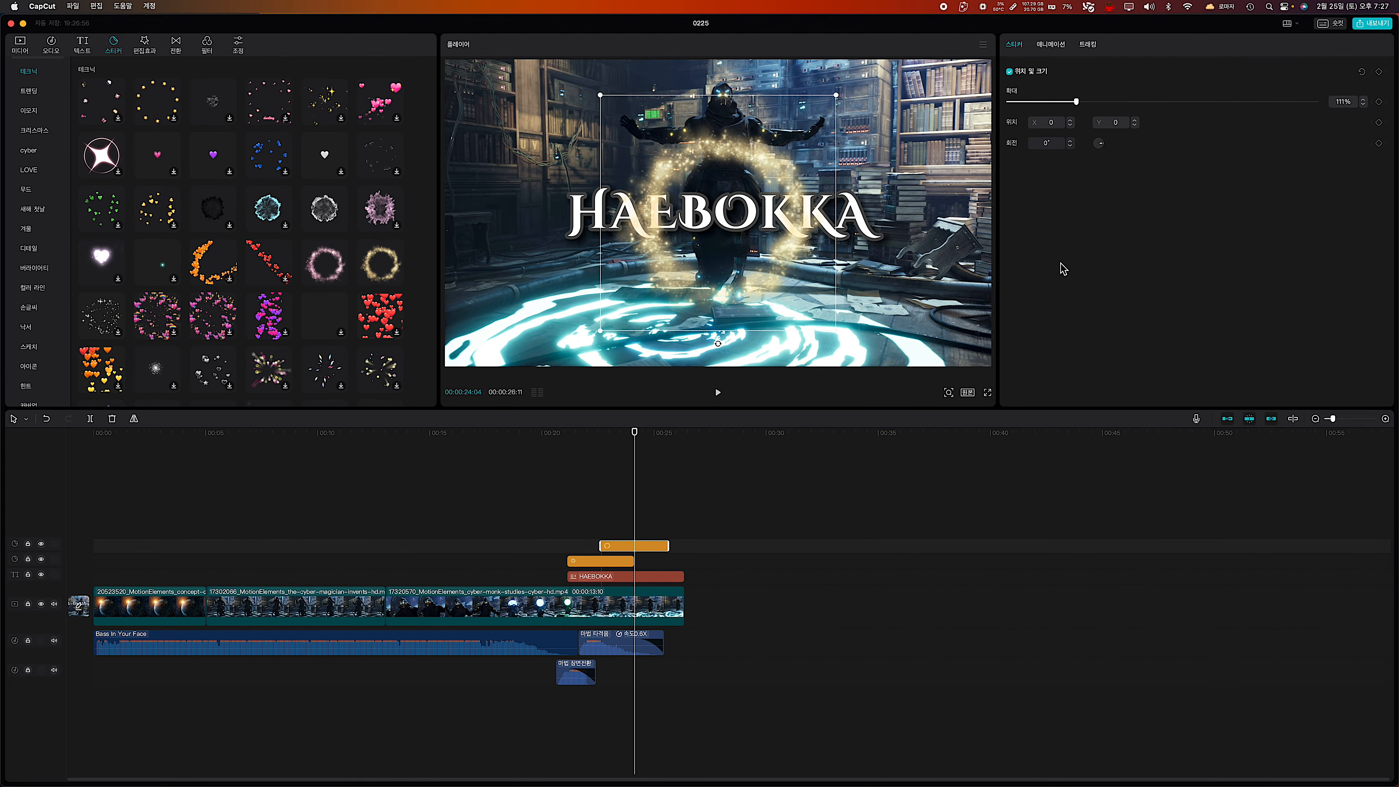
click(585, 440)
key(space)
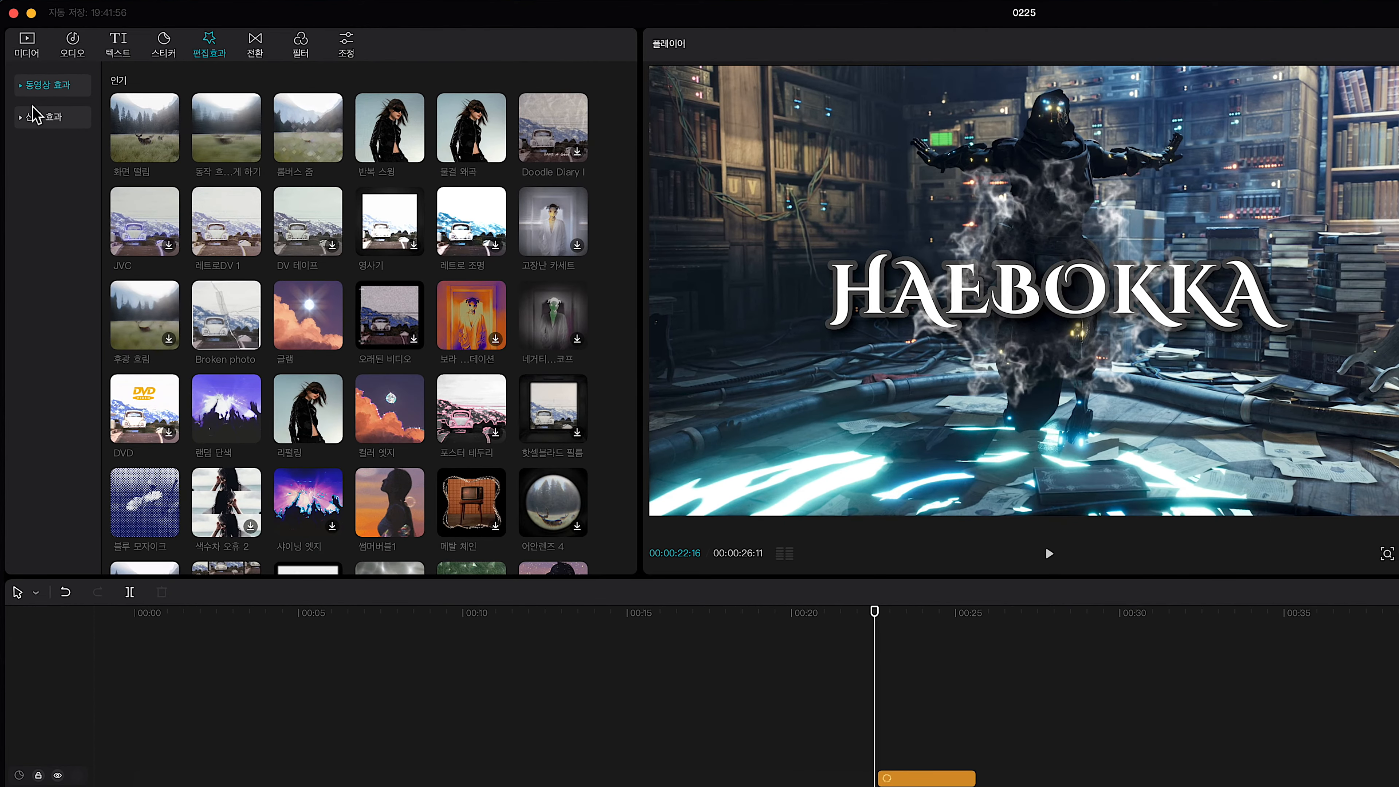
Browse the 동영상 효과 categories, previewing the 비네트 effect from 기본 and the floating-hearts effect from D3D.
click(40, 86)
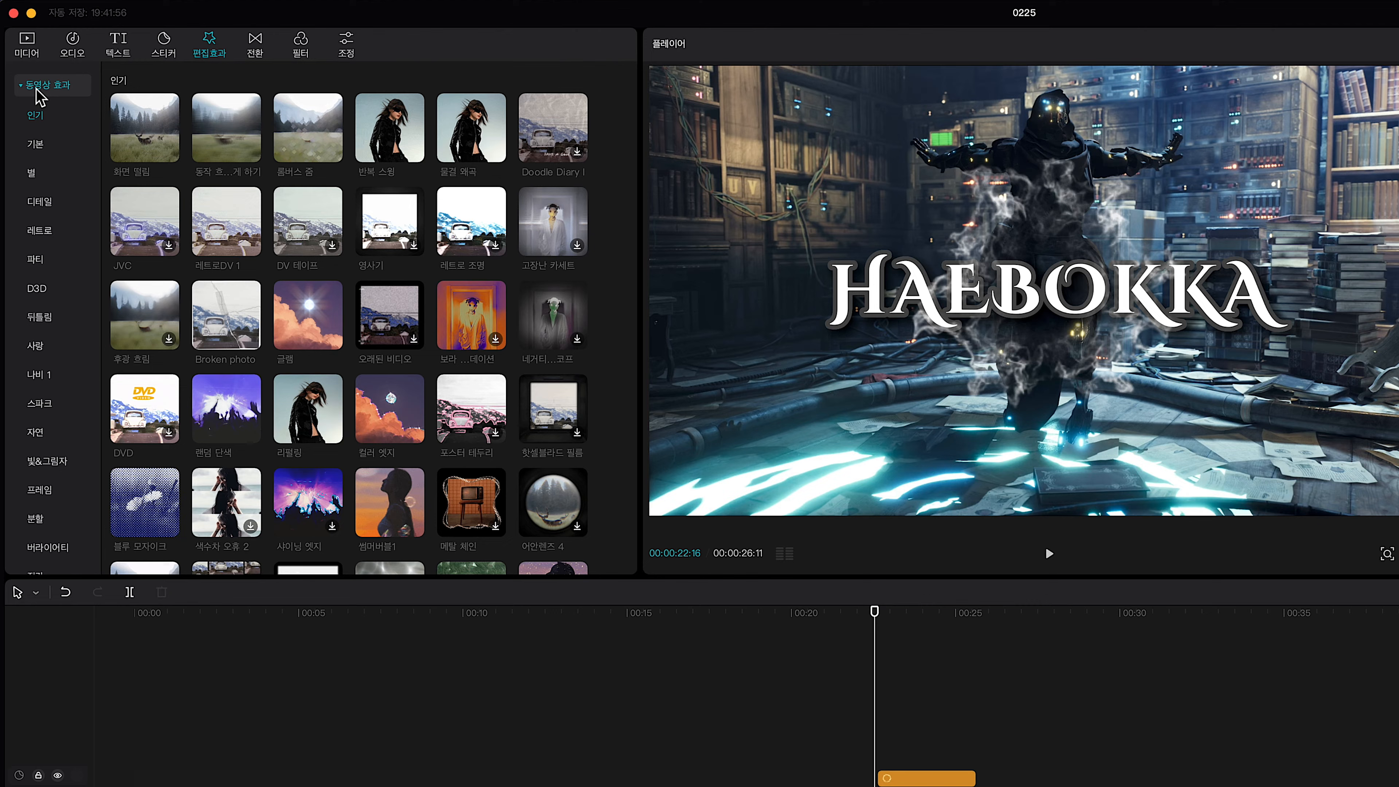
click(51, 141)
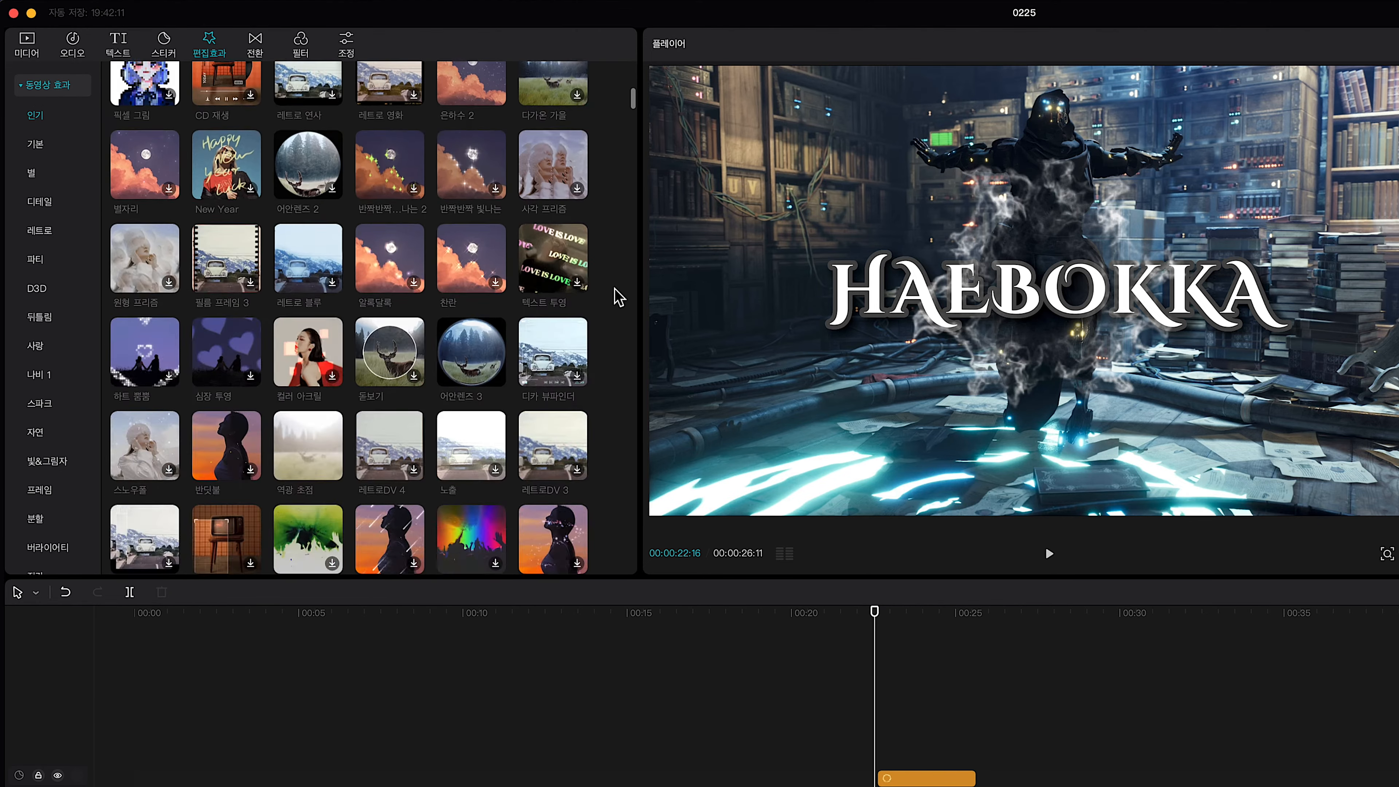
scroll(464, 282, down, 2)
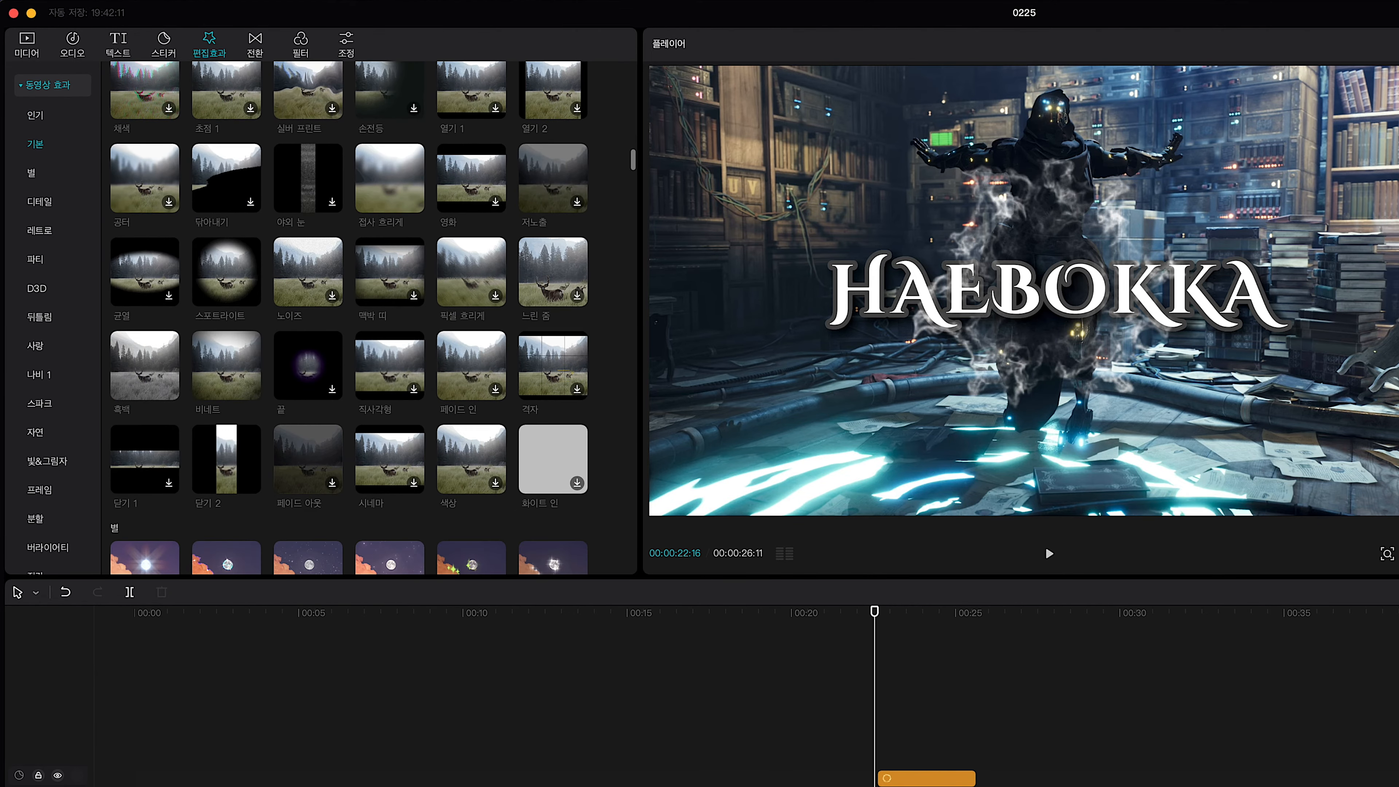
drag(780, 621, 701, 625)
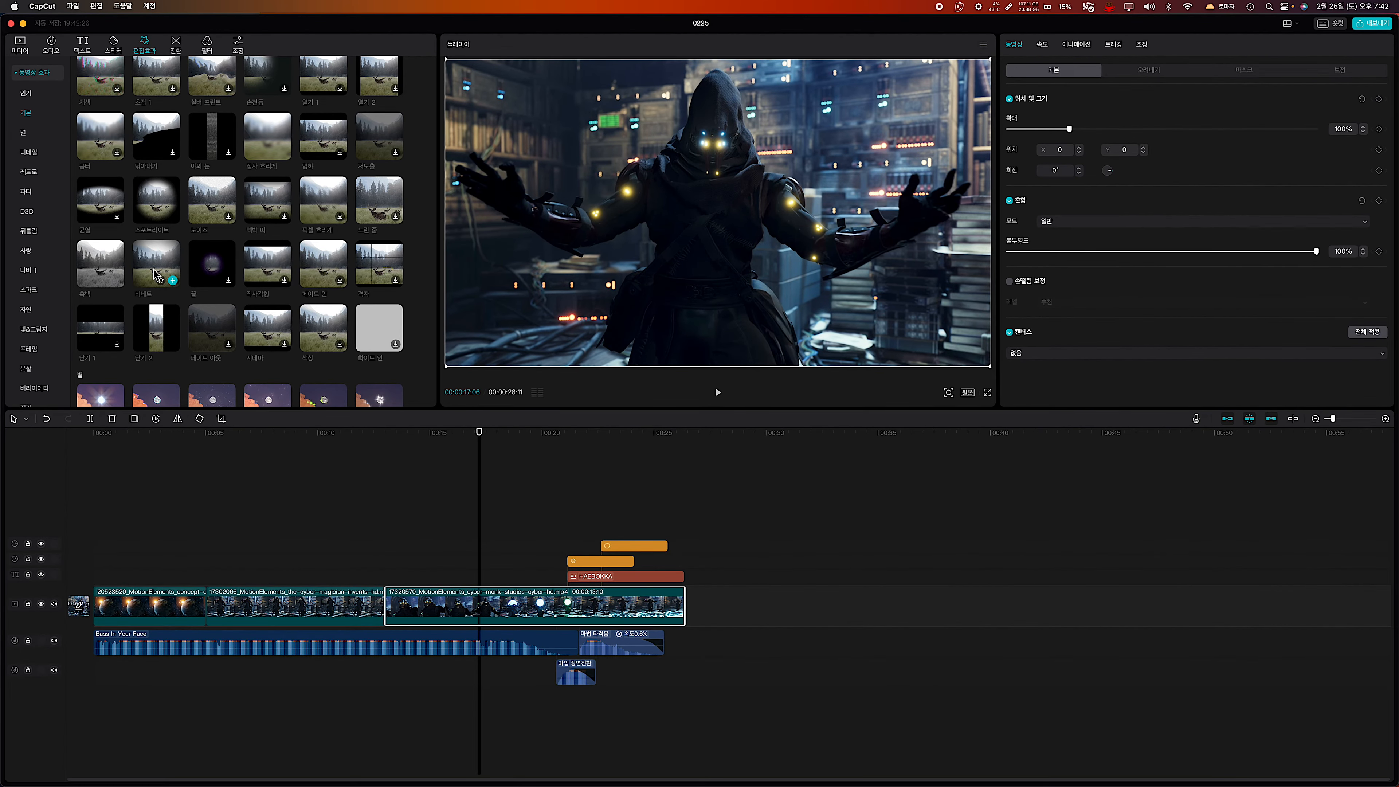
click(156, 274)
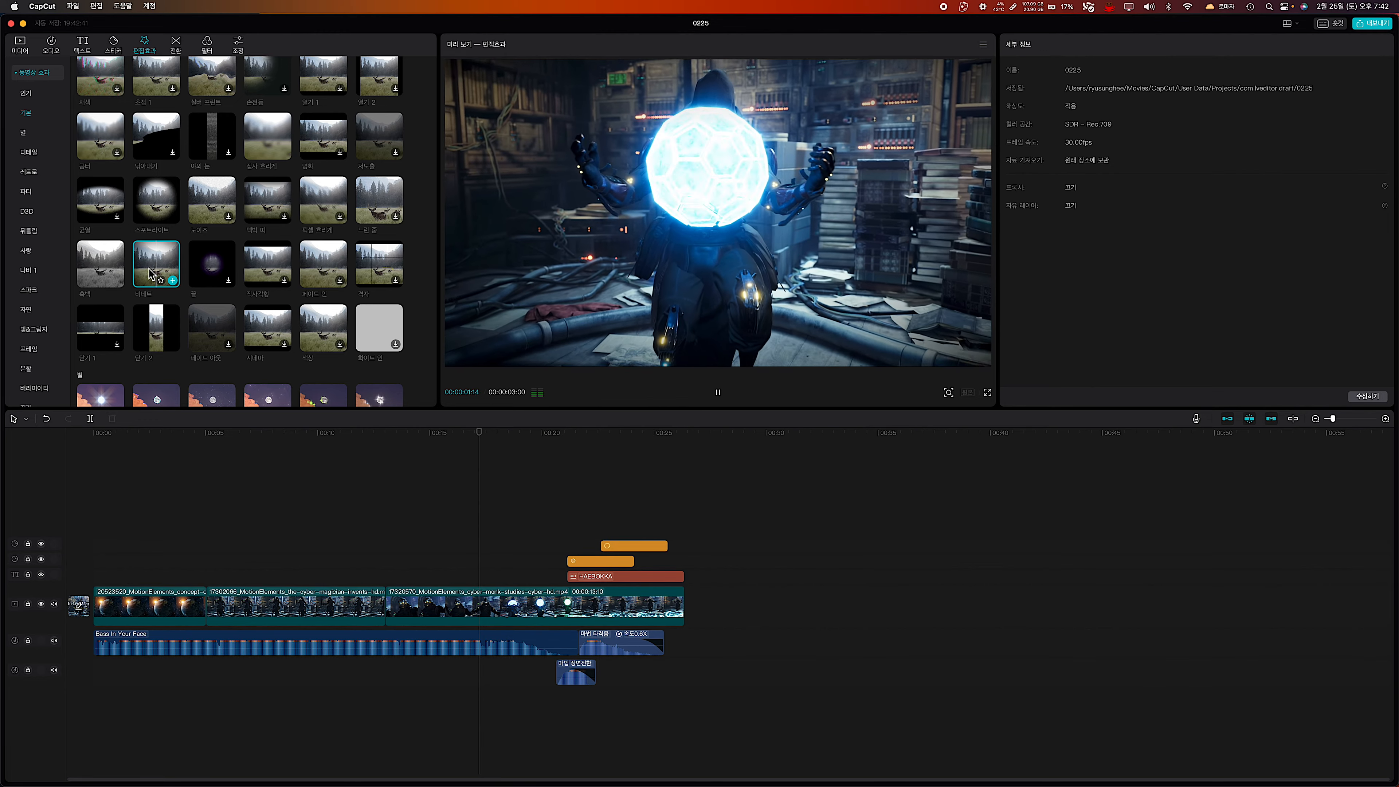
scroll(204, 201, down, 6)
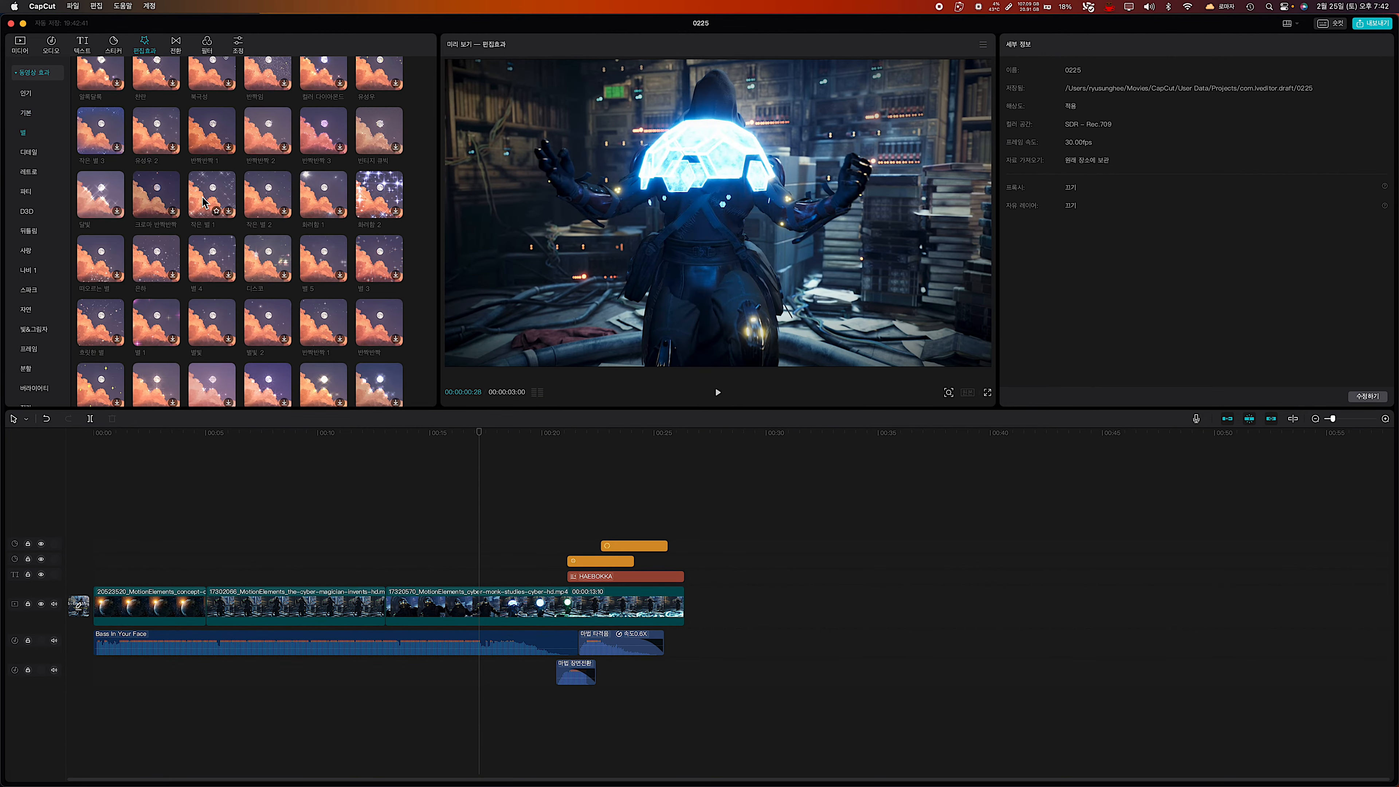
scroll(203, 202, down, 10)
click(259, 180)
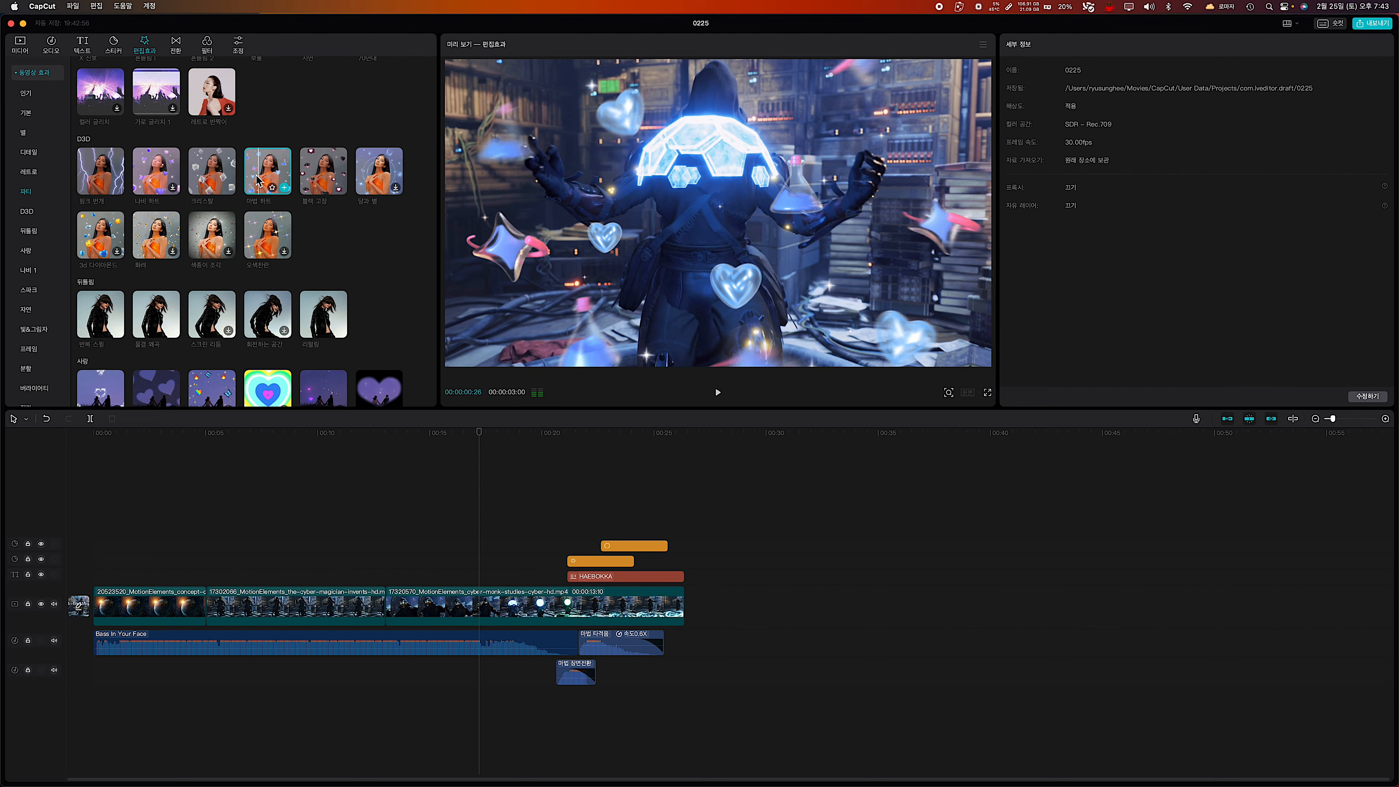
Add the 핑크 번개 effect from D3D on a new track above the third clip, starting at about 17 seconds, and play it.
click(85, 177)
click(85, 177)
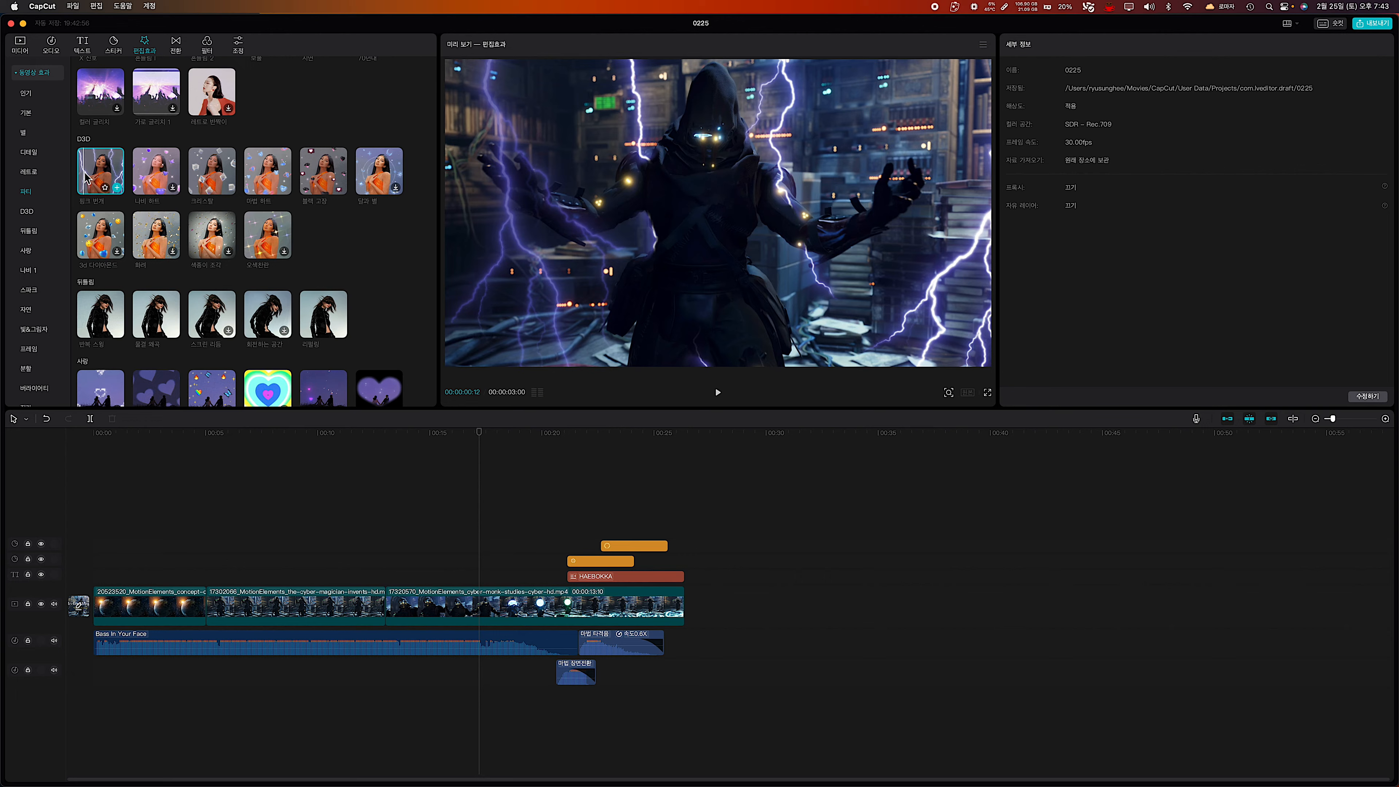
drag(85, 177, 487, 527)
click(468, 445)
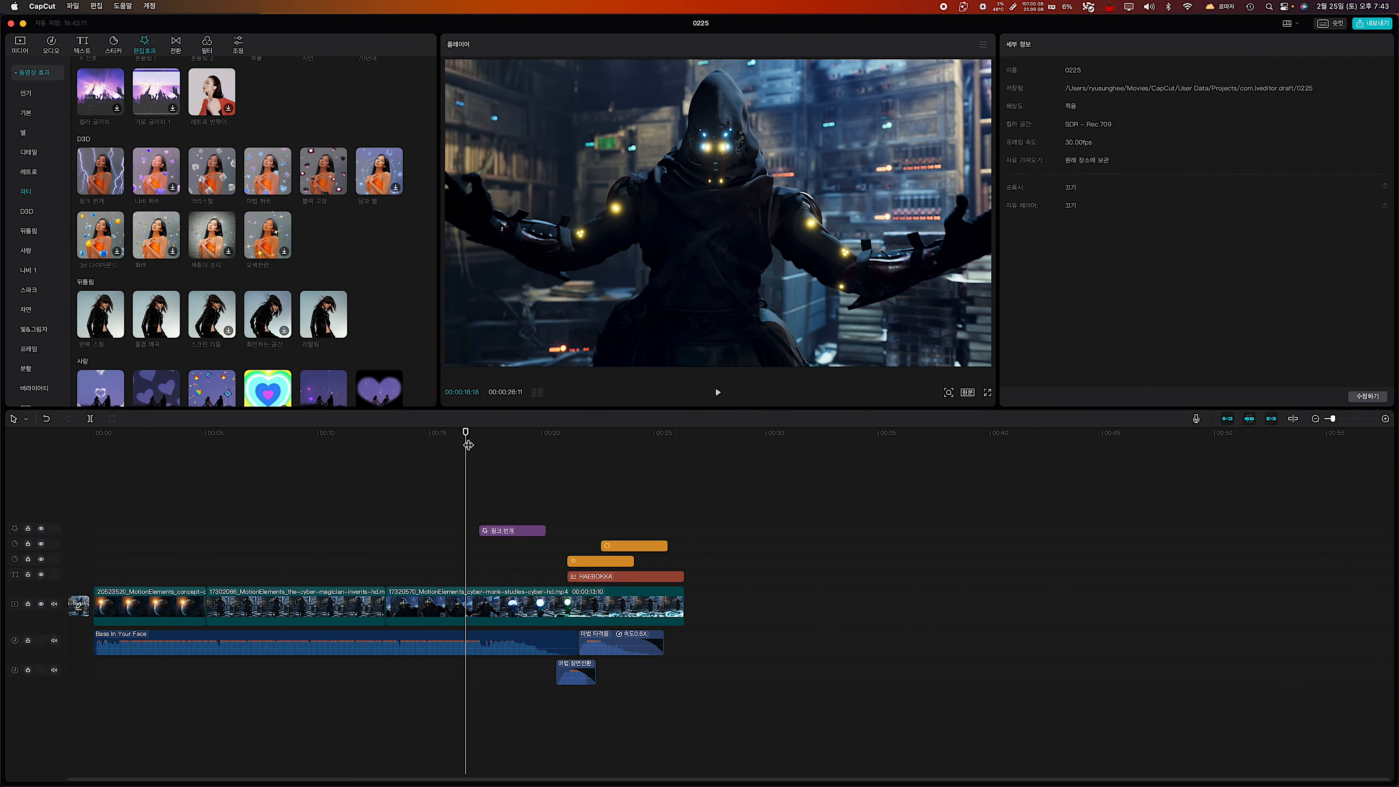
key(space)
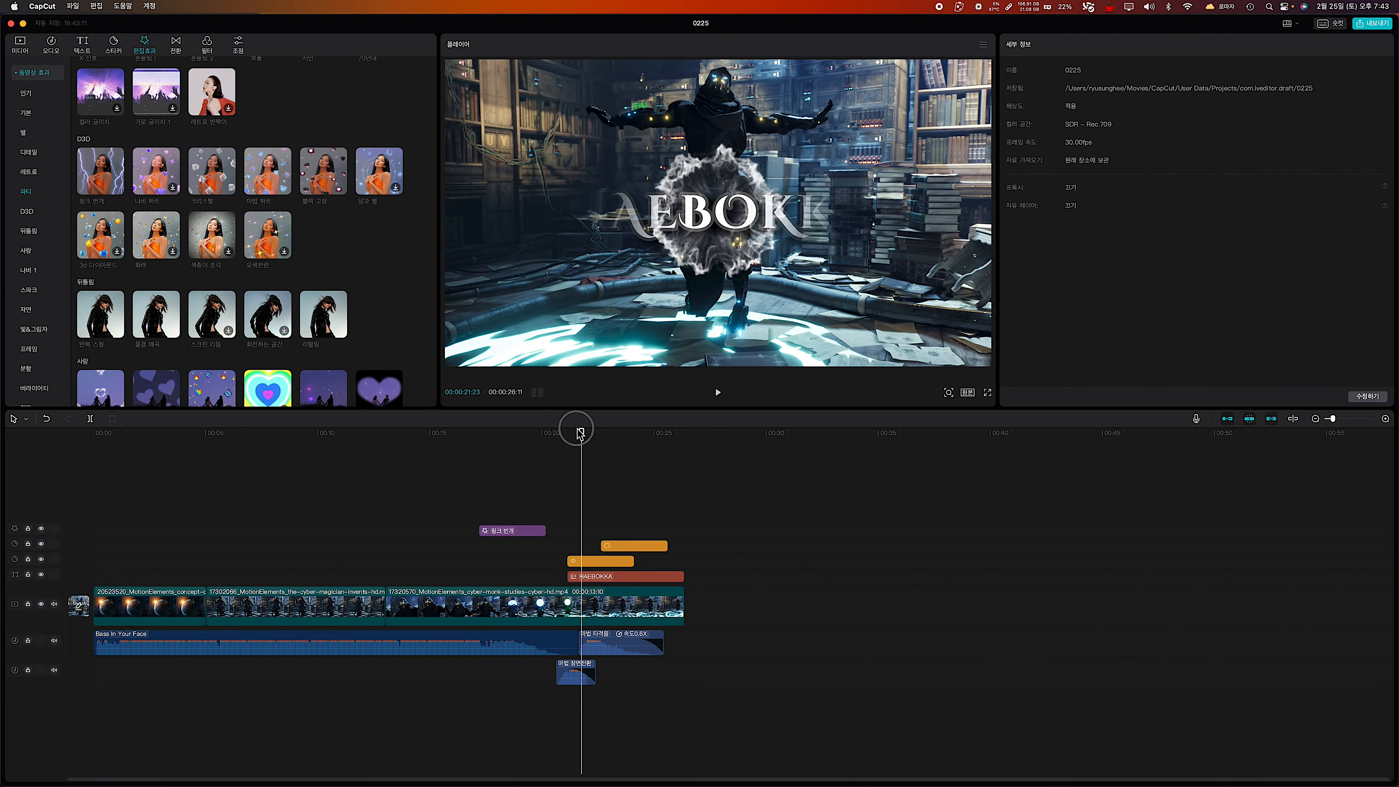
Extend the end of the 핑크 번개 effect to just before the HAEBOKKA title's start and play the section.
drag(582, 438, 567, 435)
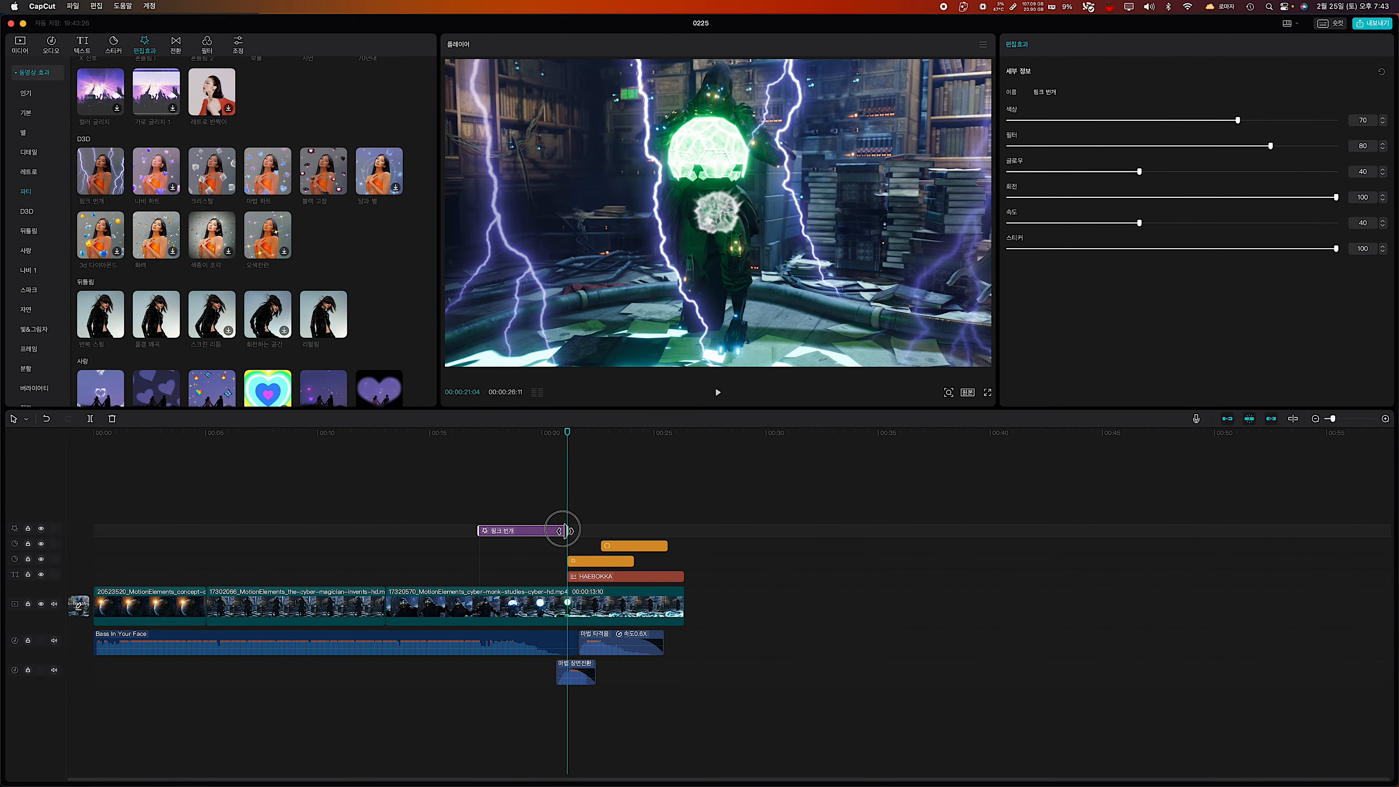
drag(565, 531, 564, 531)
click(550, 465)
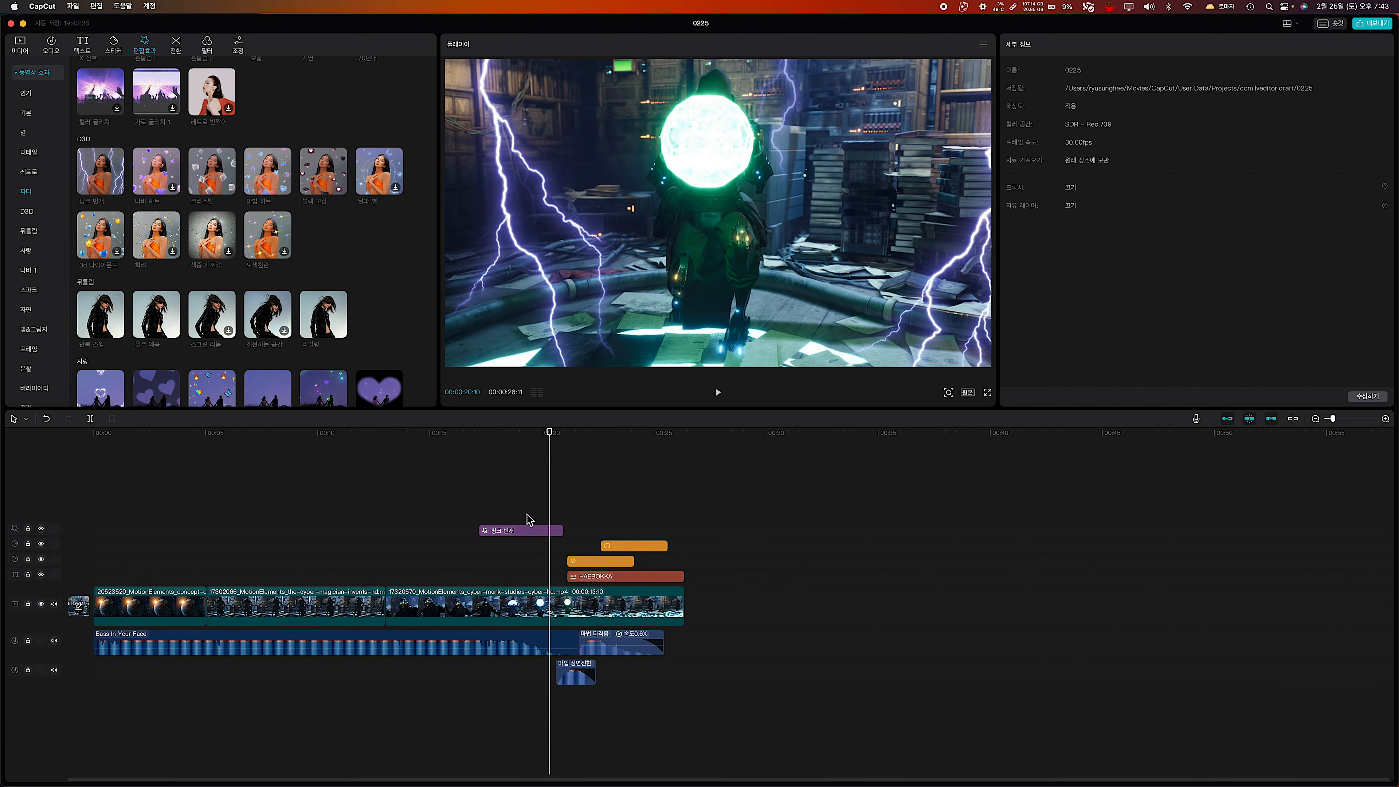
click(509, 432)
key(space)
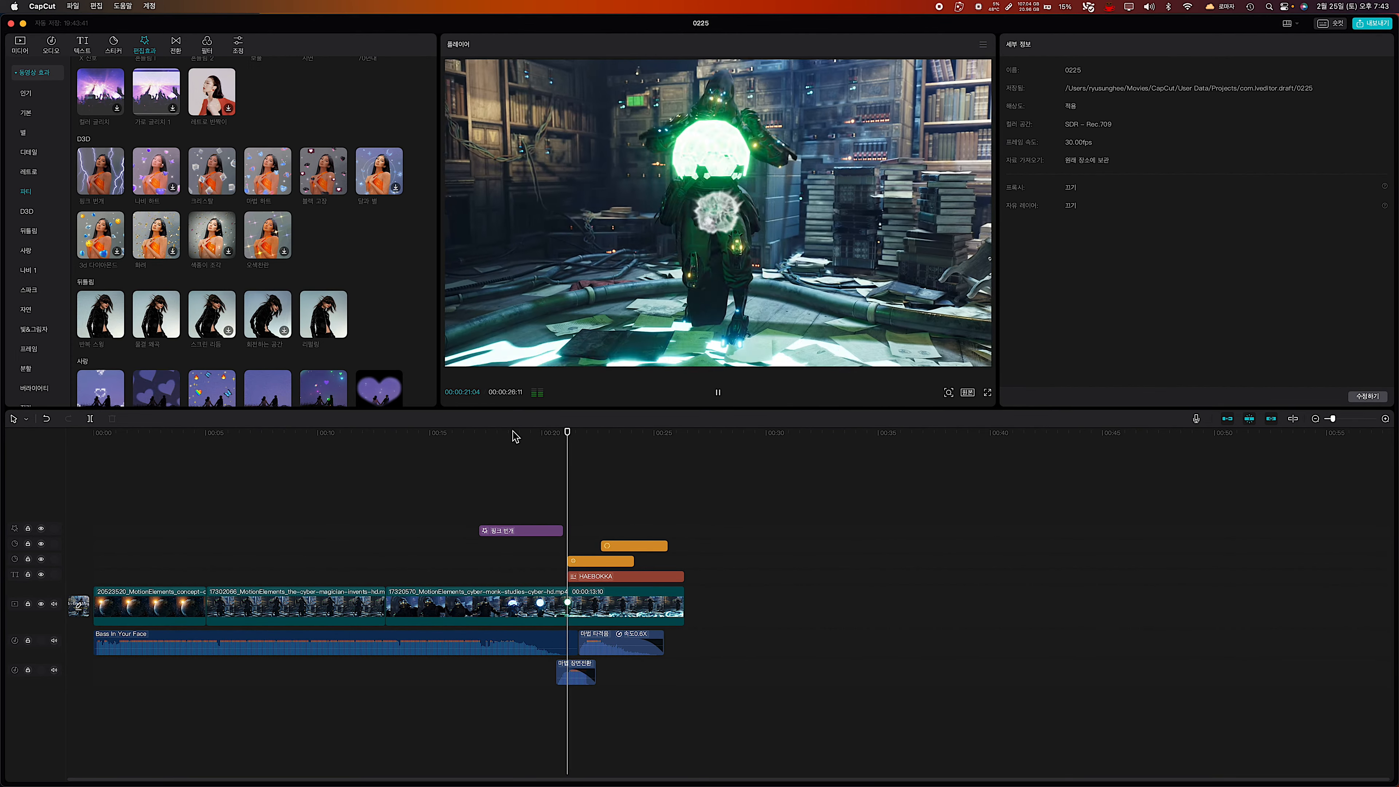
key(space)
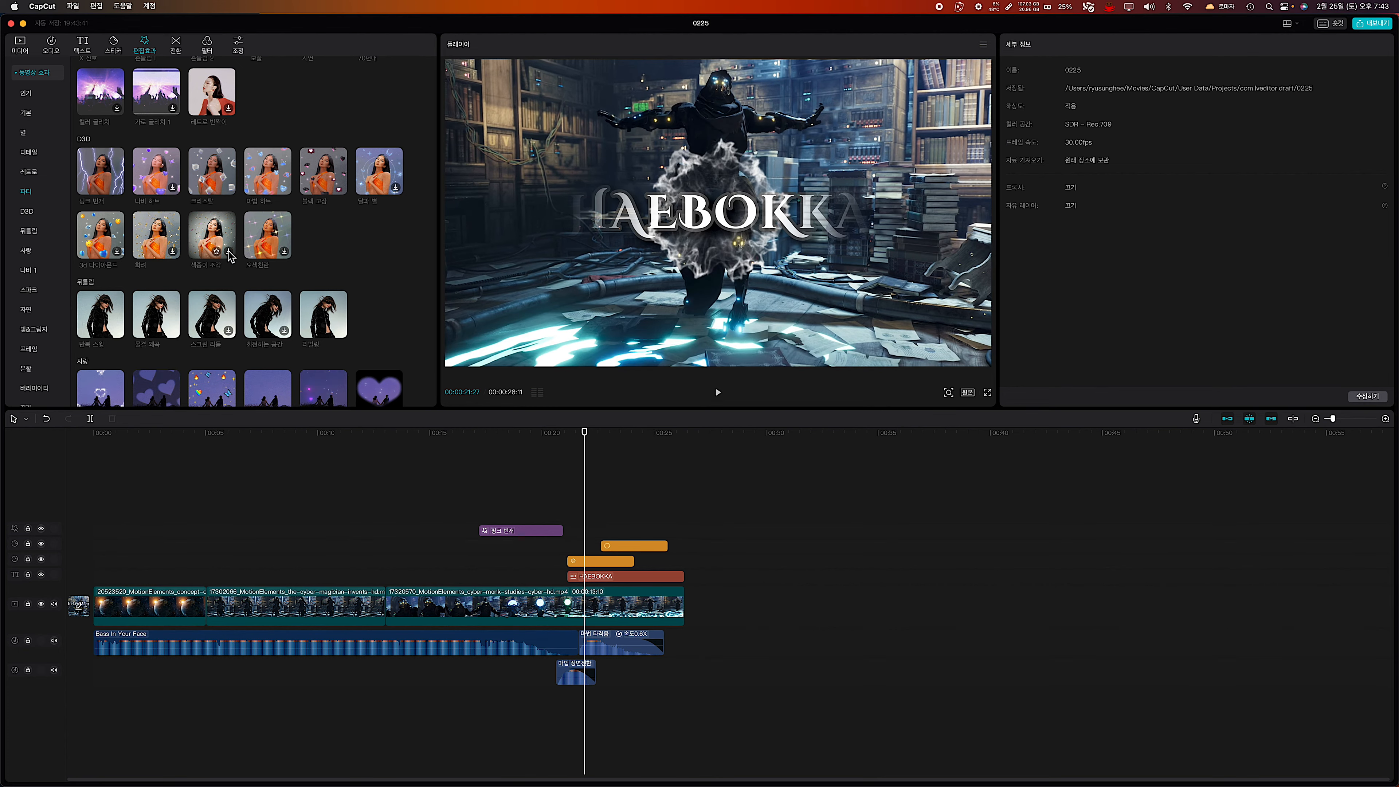
Add the 나비의 꿈 effect from 나비 1 after the 핑크 번개 effect, aligned with the HAEBOKKA title's start, and play it.
scroll(380, 274, down, 10)
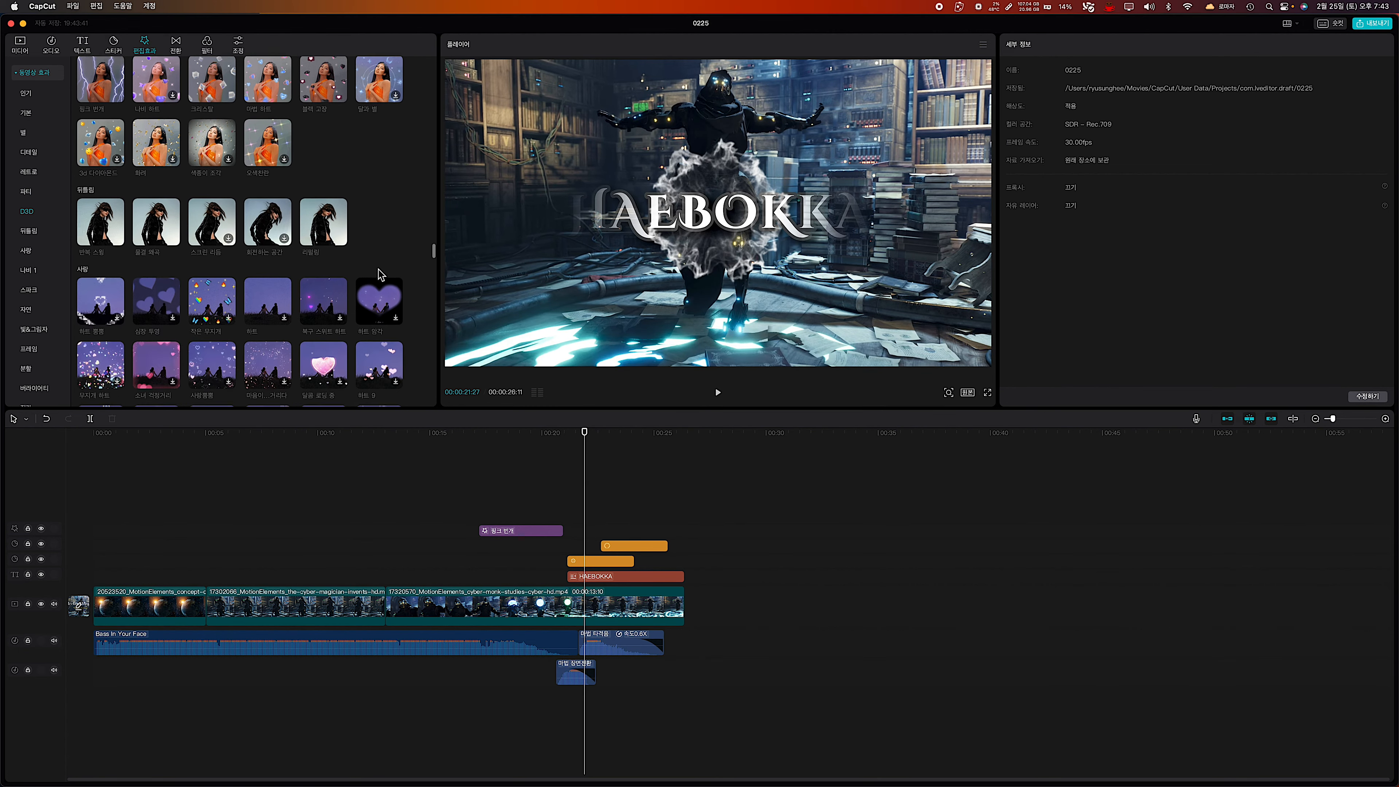
scroll(380, 274, down, 3)
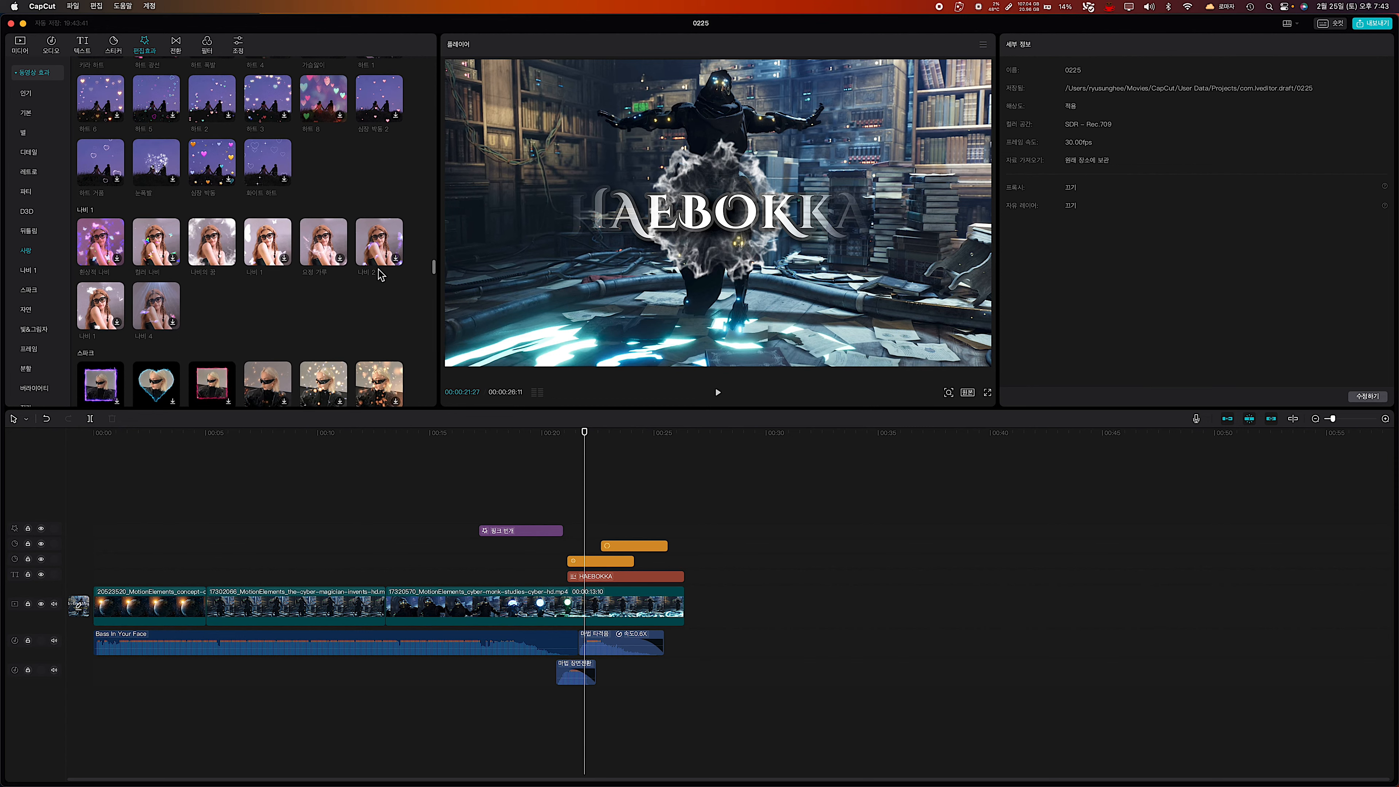
mouse_move(201, 243)
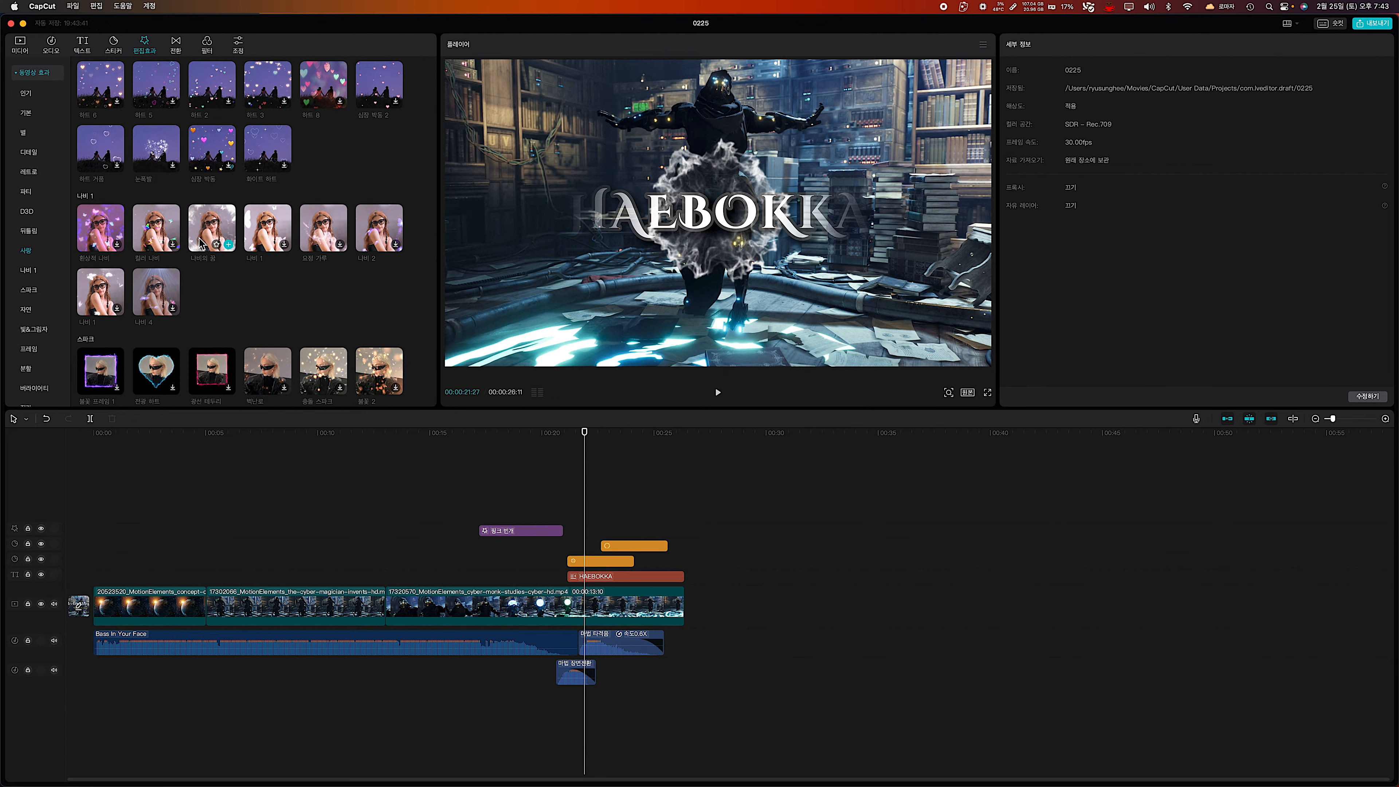
drag(201, 243, 576, 521)
key(space)
click(557, 436)
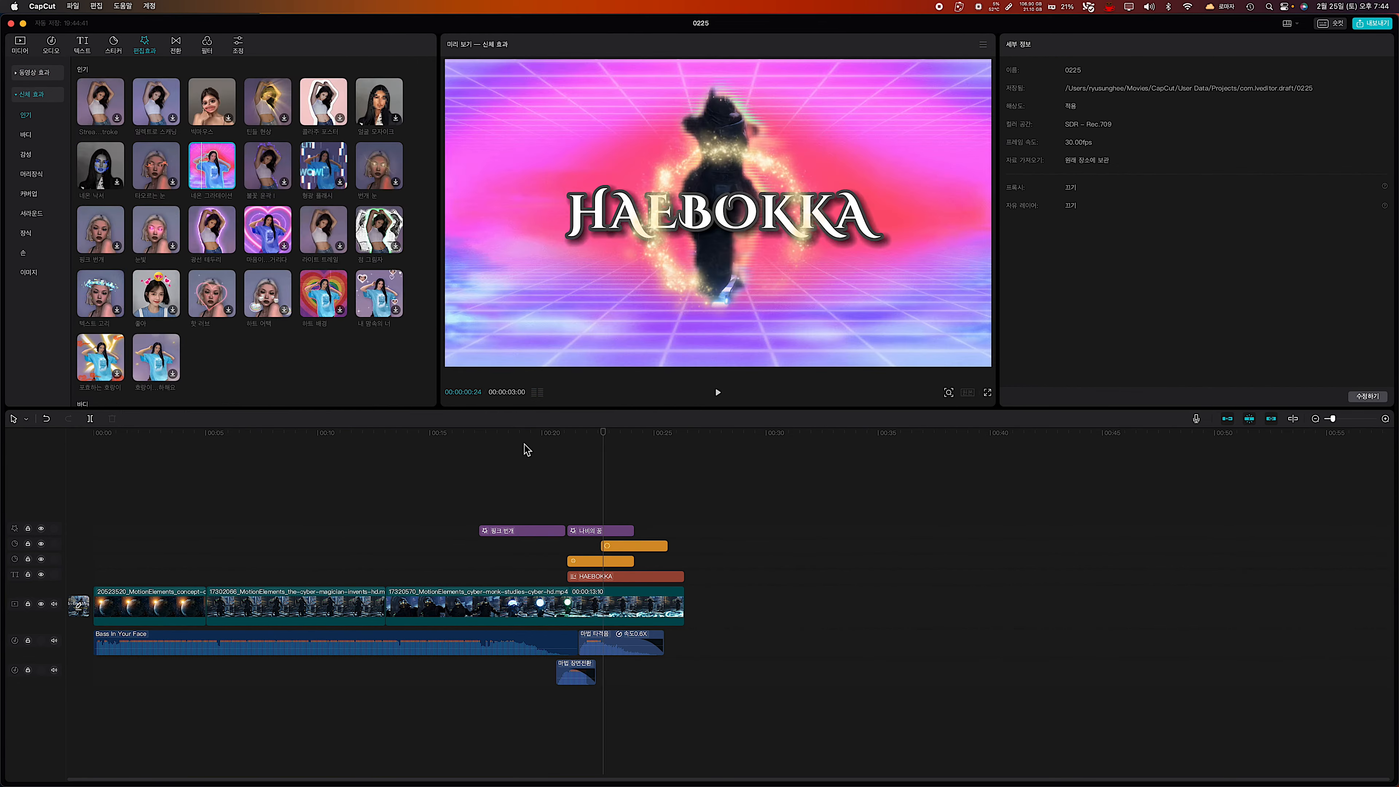
Add the 광선 테두리 effect from 신체 효과 directly before the 핑크 번개 effect and play the section.
click(521, 439)
drag(522, 444, 436, 444)
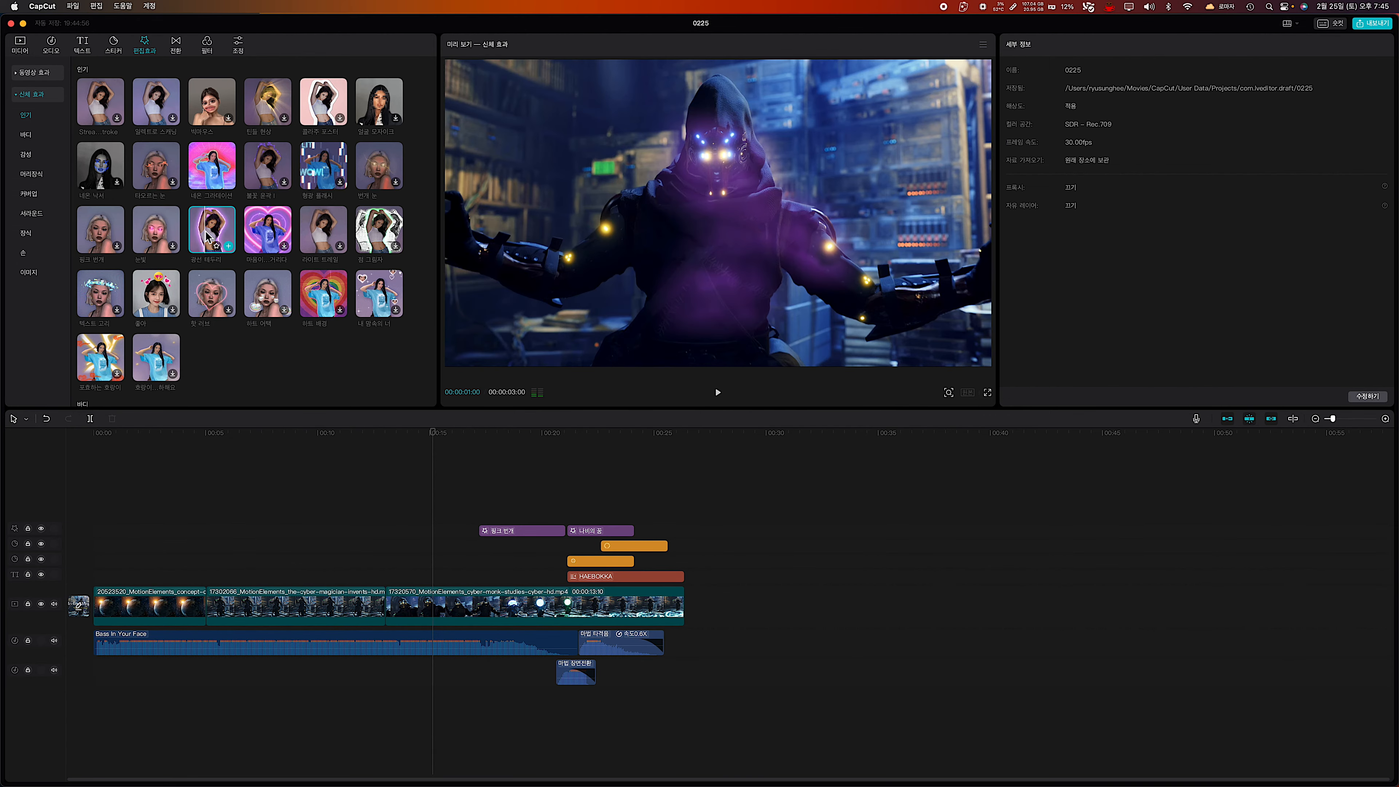
drag(202, 237, 414, 530)
click(388, 450)
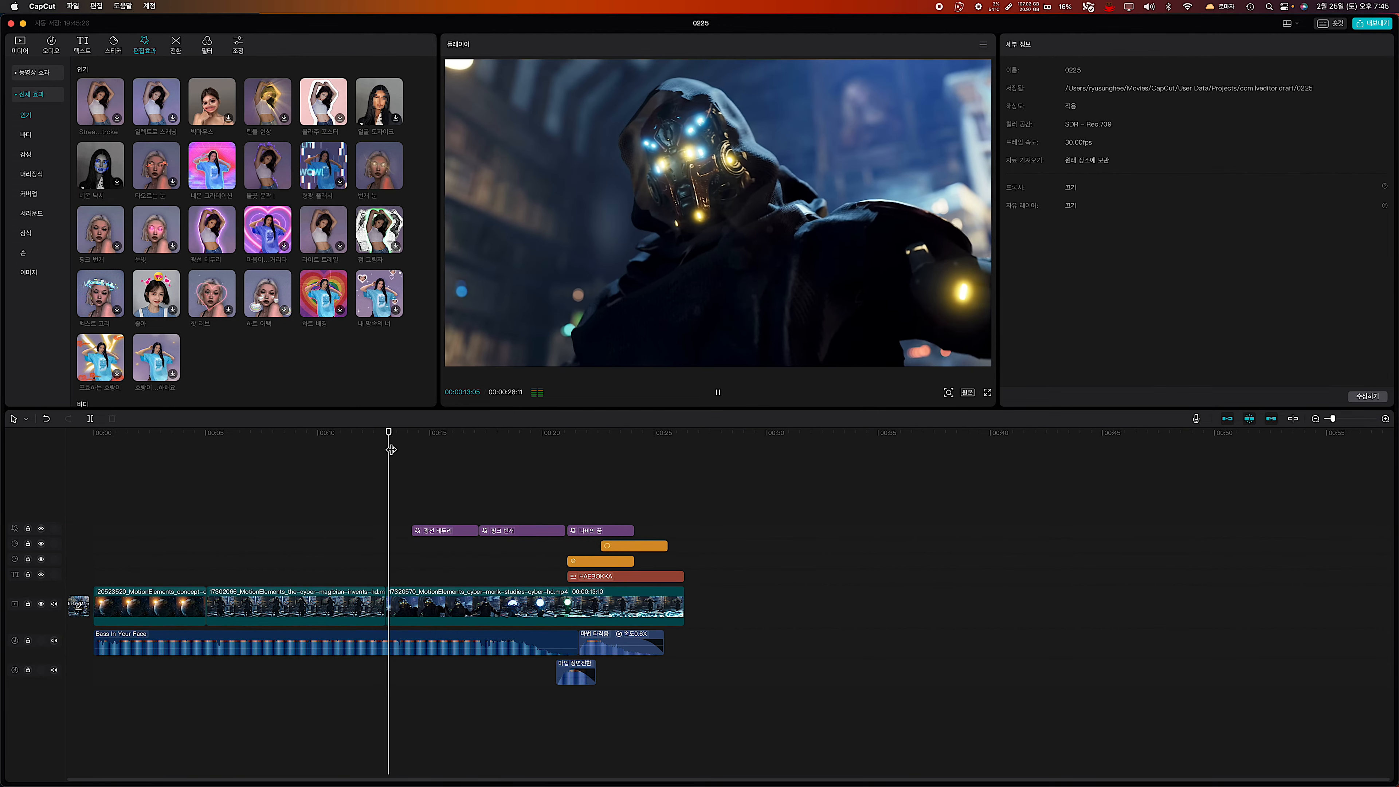
key(space)
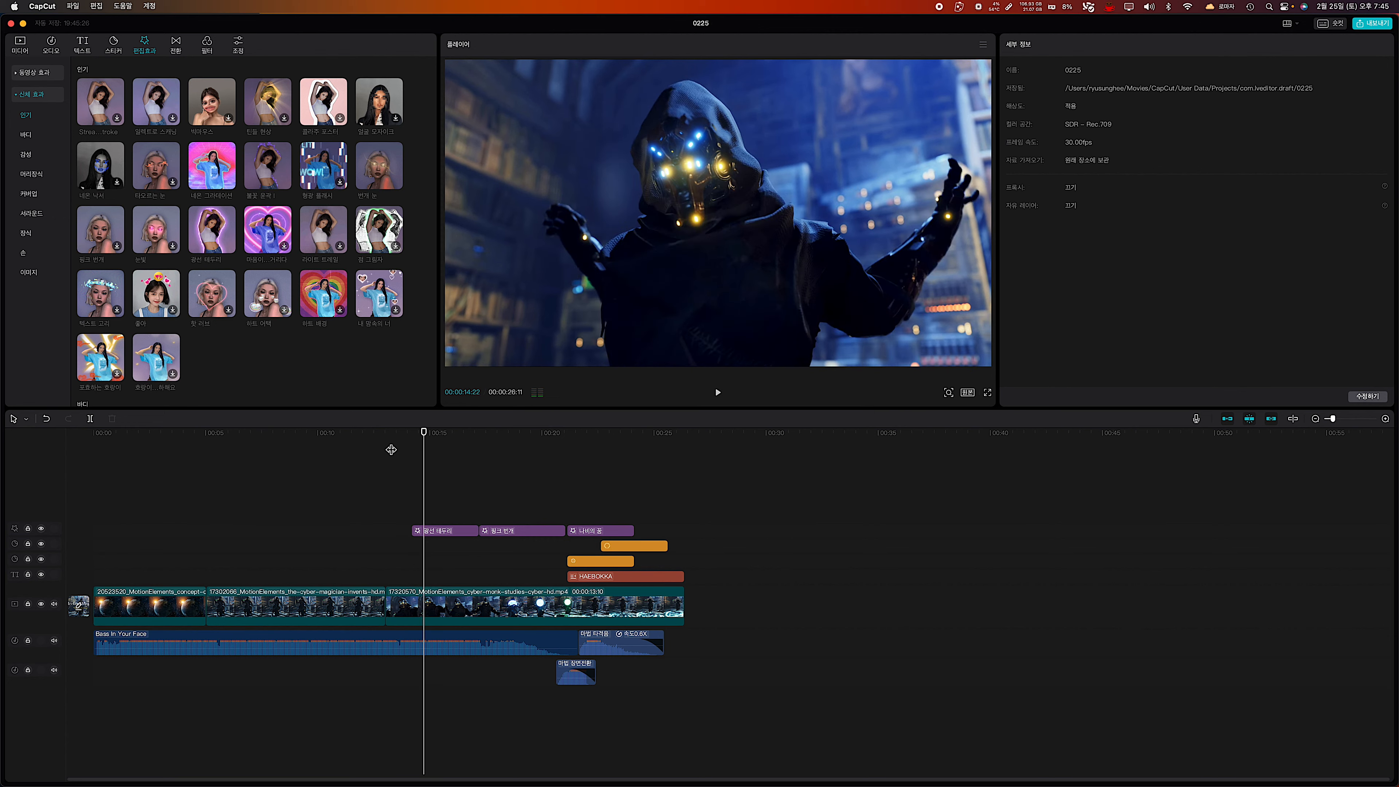
Trim the start of the 광선 테두리 effect to about 15 seconds and play through all the added effects.
drag(417, 535, 429, 532)
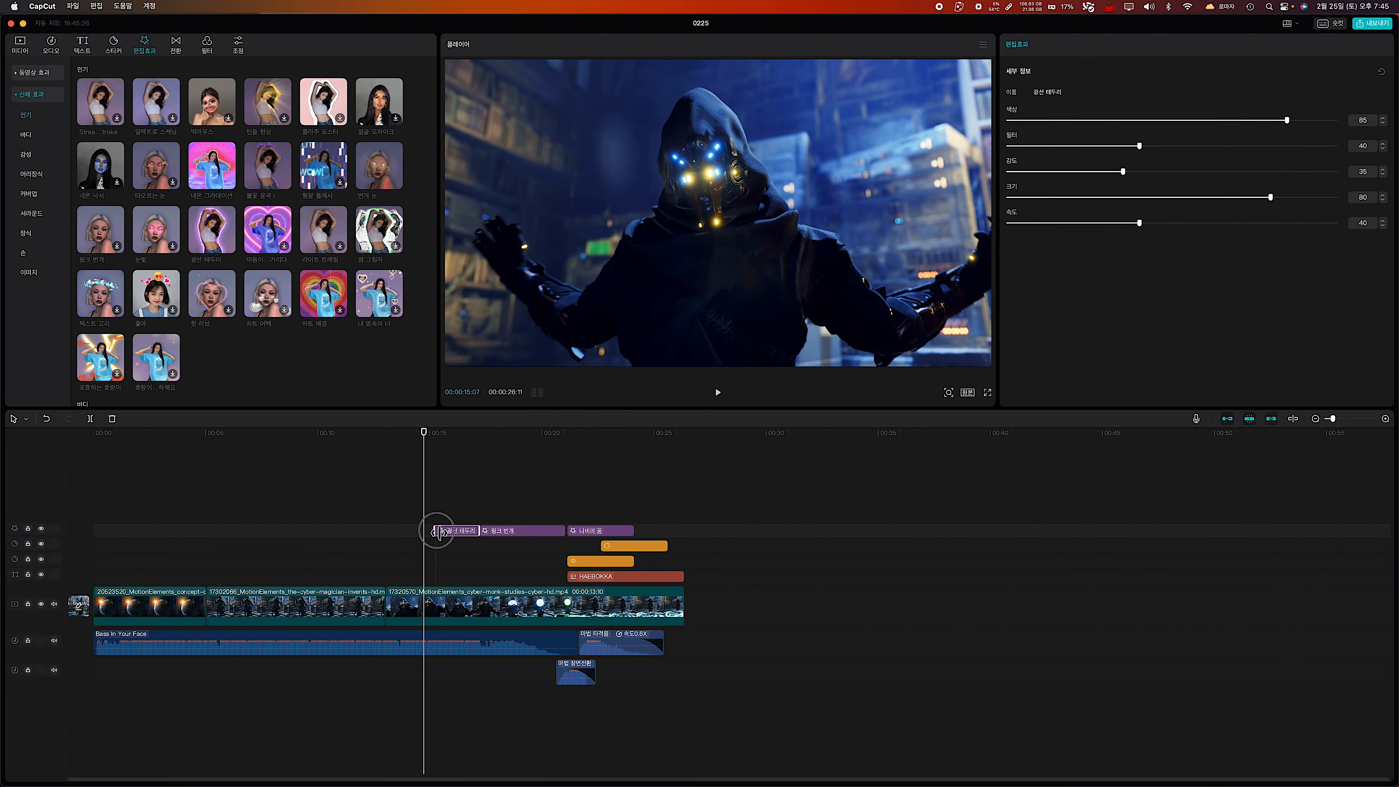
click(408, 447)
key(space)
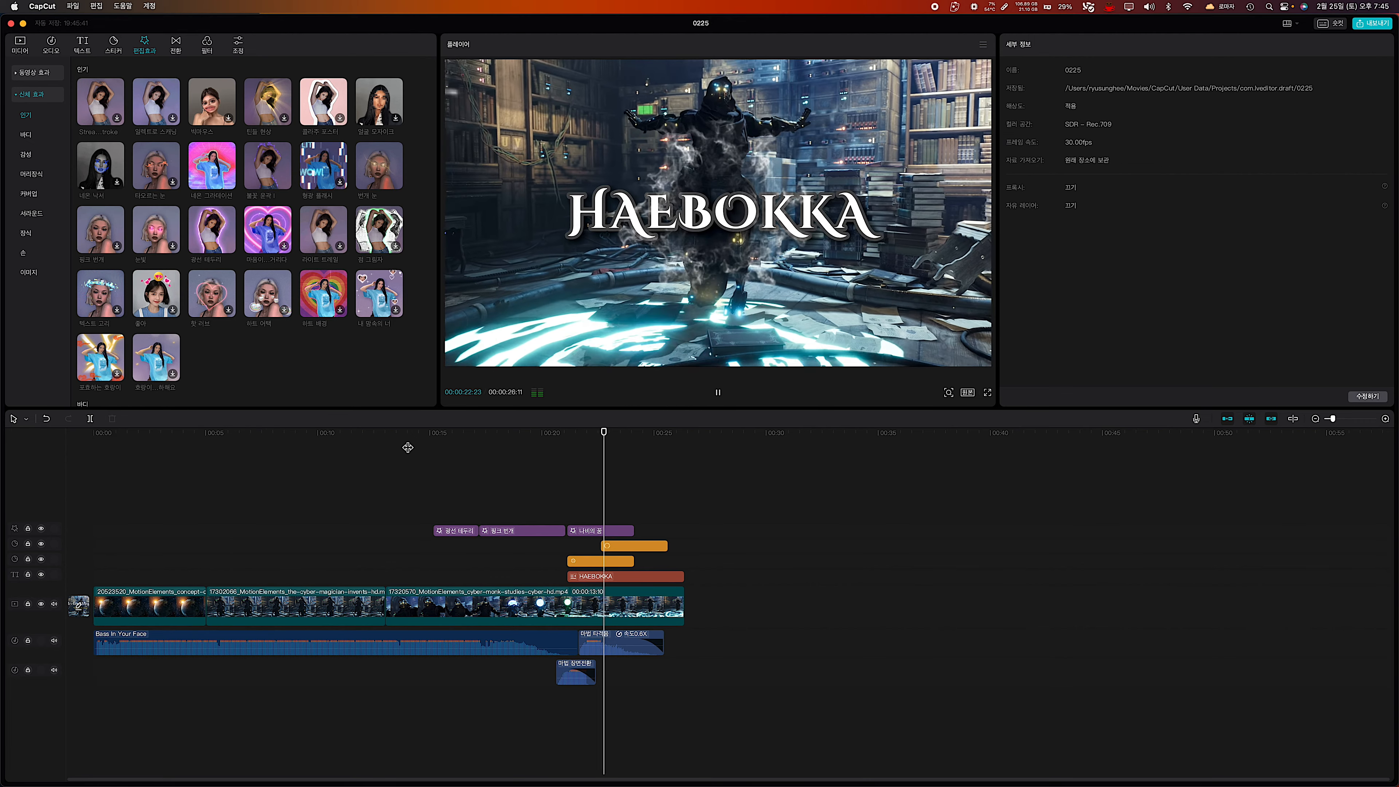
click(407, 447)
key(space)
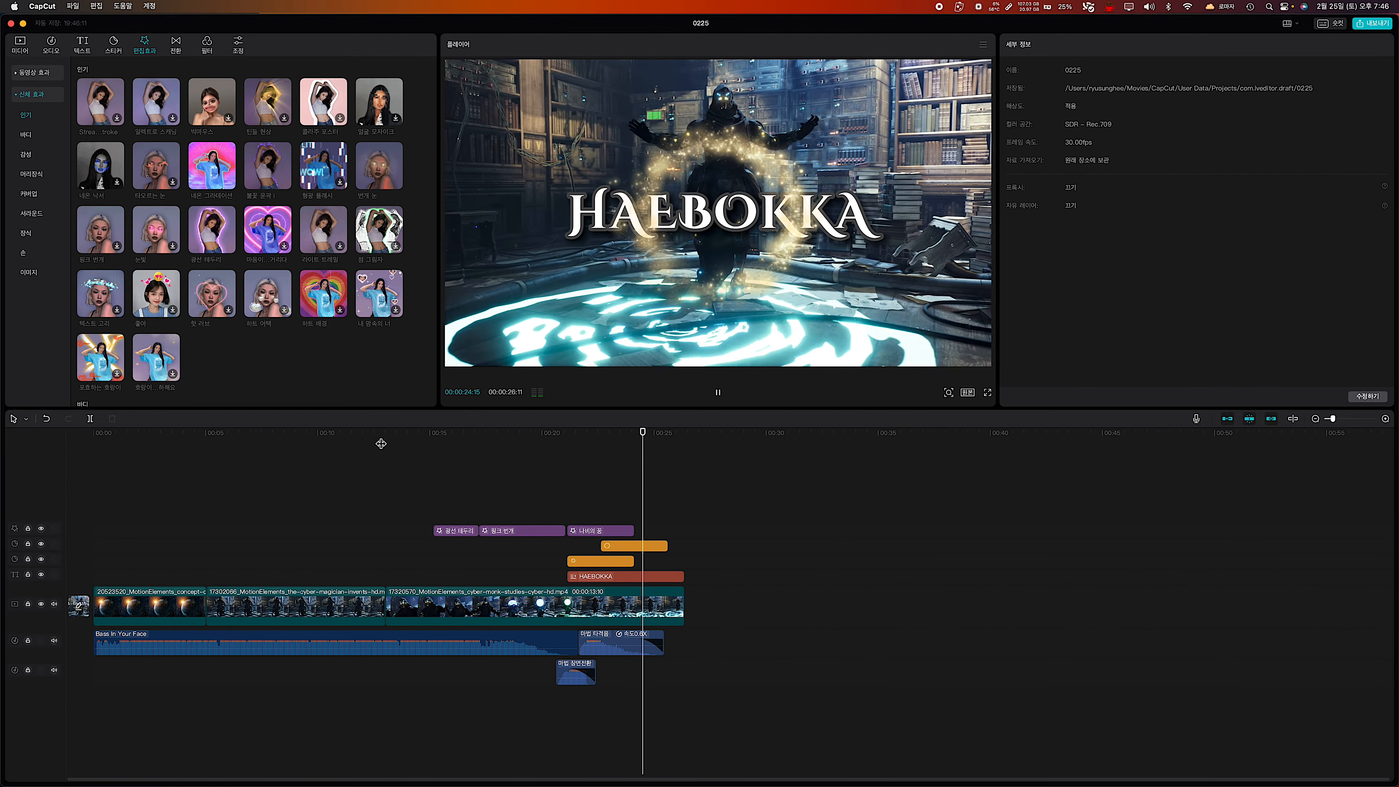
key(space)
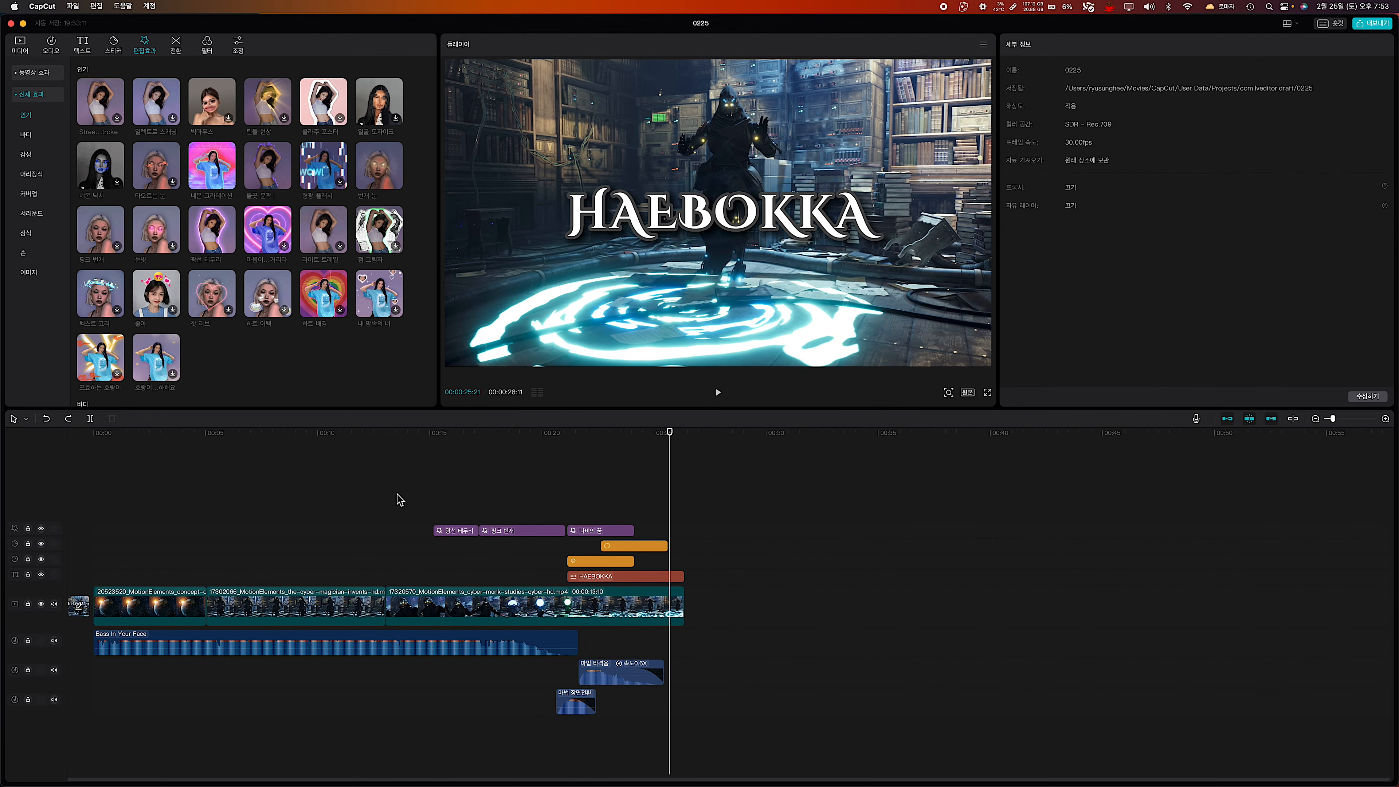
Lower the 색상 setting of the 광선 테두리 effect to turn its purple glow blue.
click(455, 530)
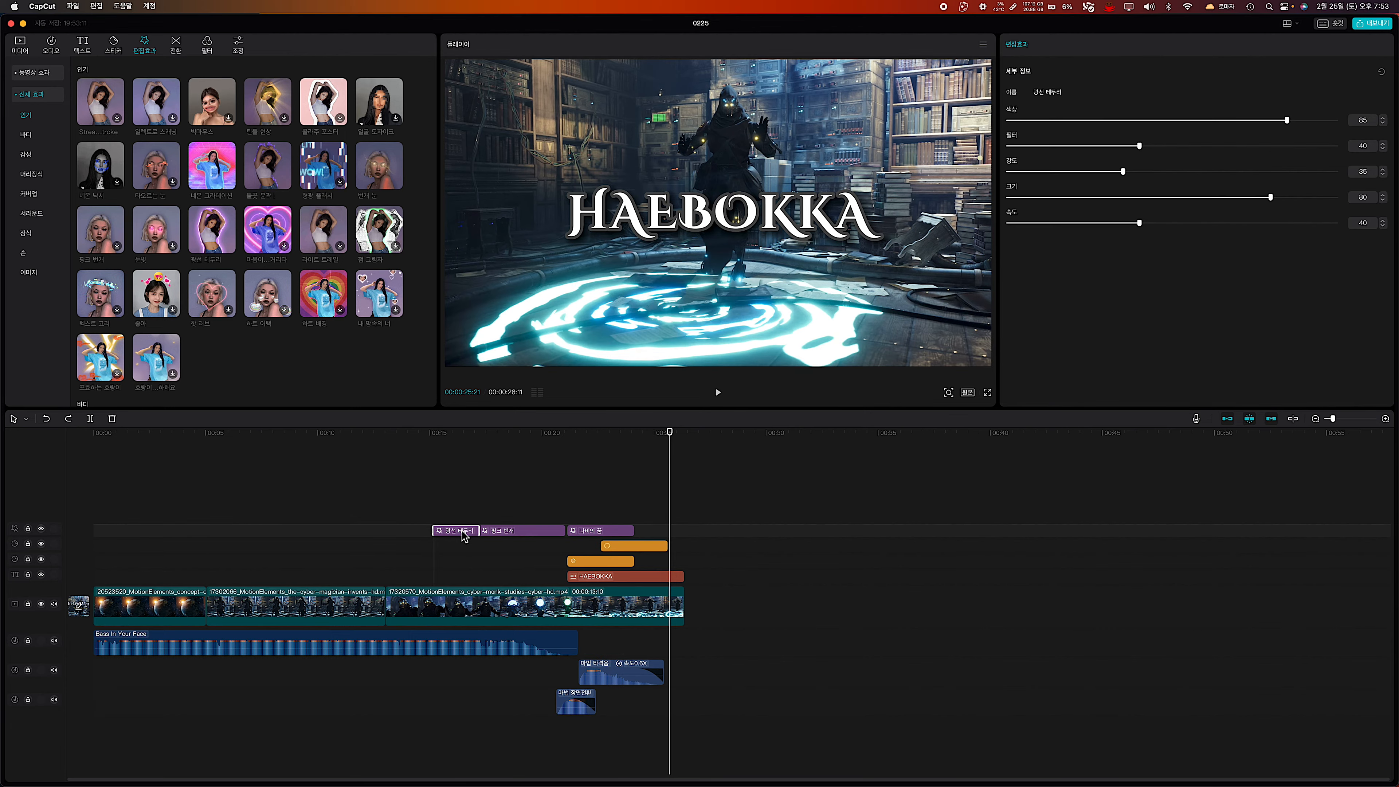
click(464, 463)
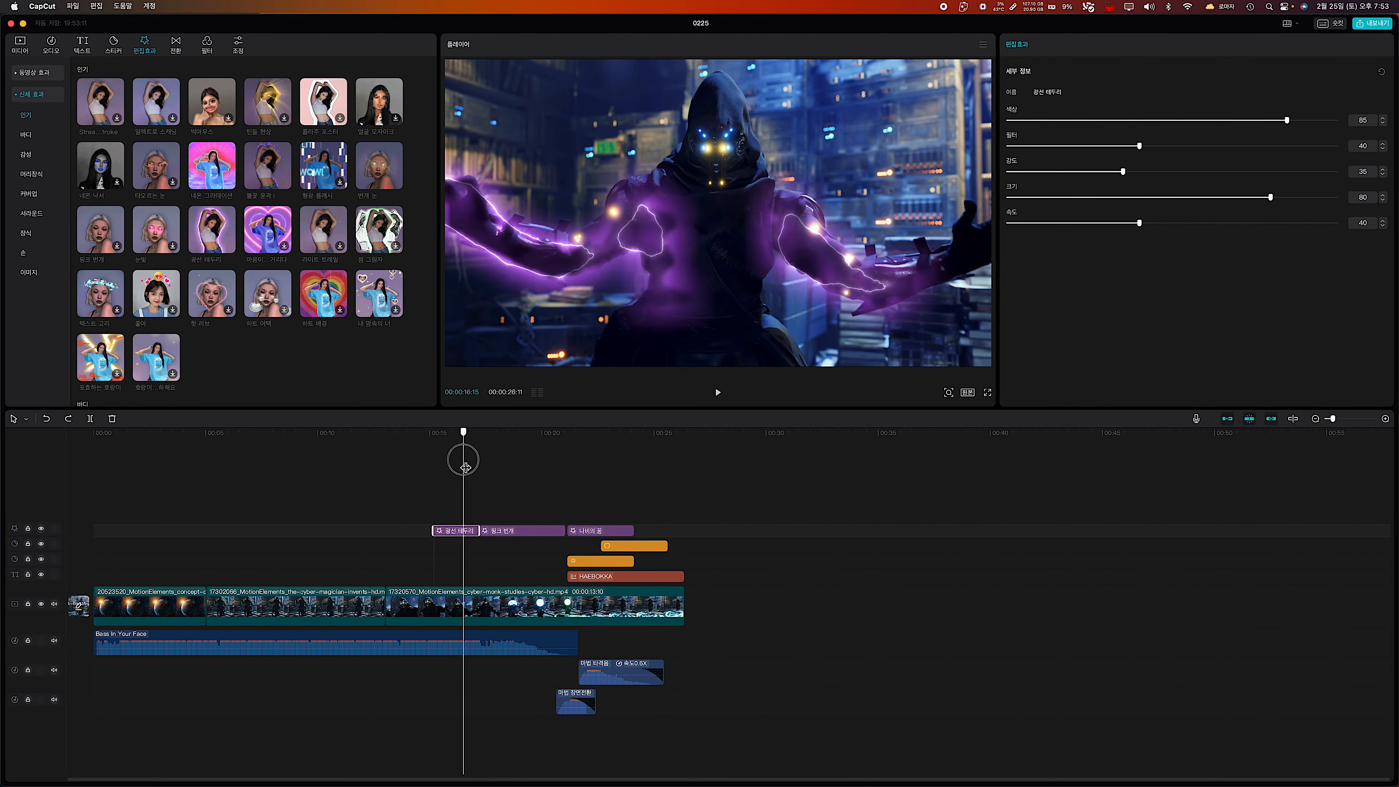
drag(463, 460, 463, 459)
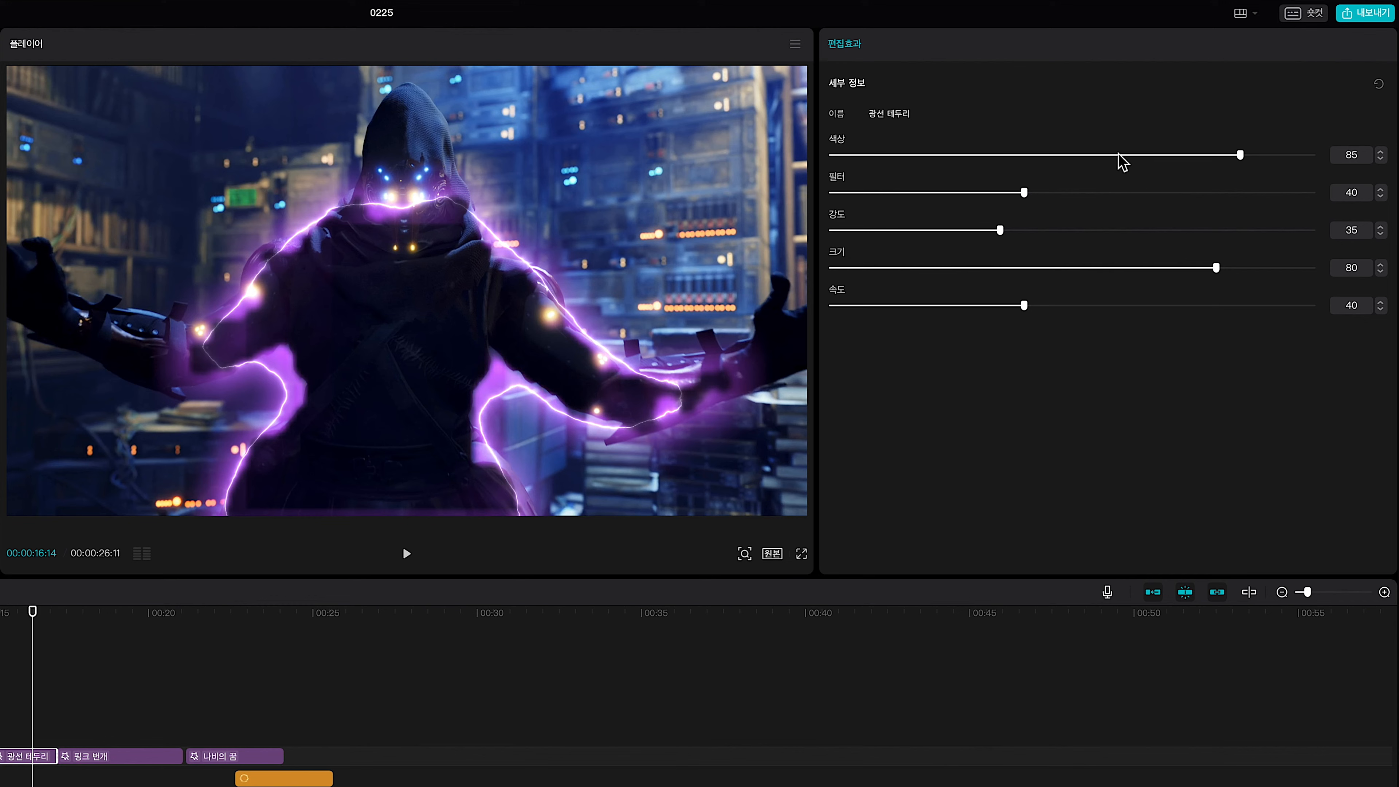
drag(1241, 154, 1159, 155)
drag(1018, 192, 1010, 191)
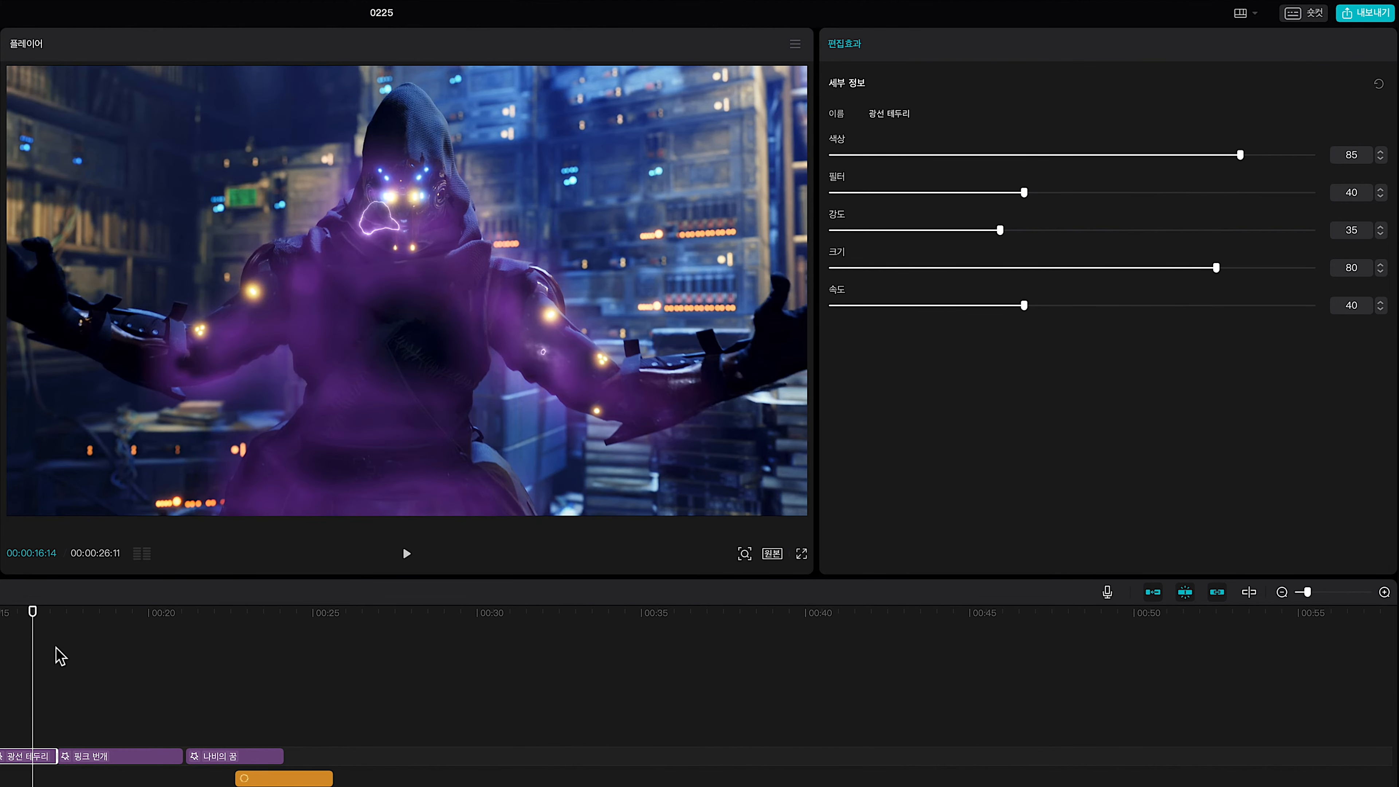
click(38, 613)
drag(1240, 155, 1171, 155)
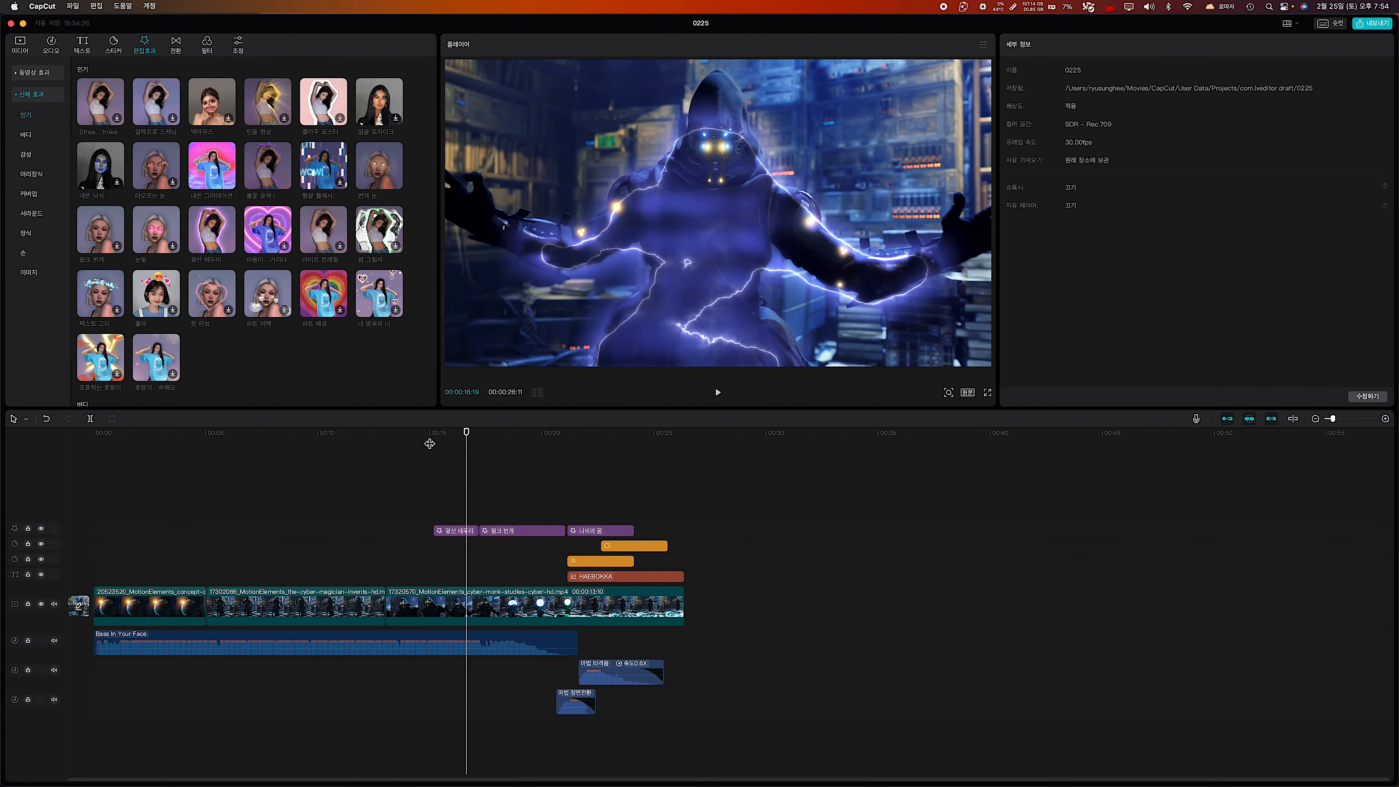
Play the recolored 광선 테두리 effect from just before its start.
click(0, 613)
key(space)
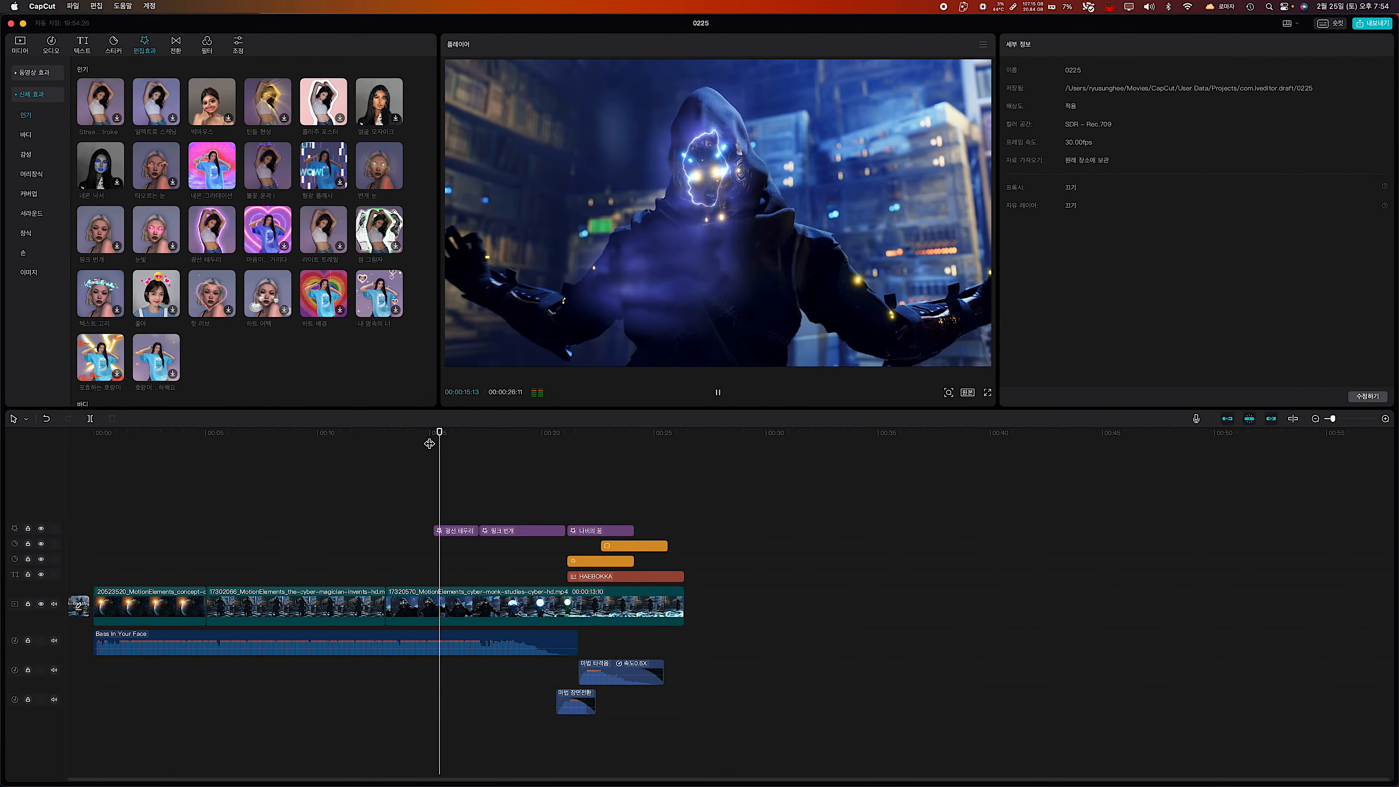
key(space)
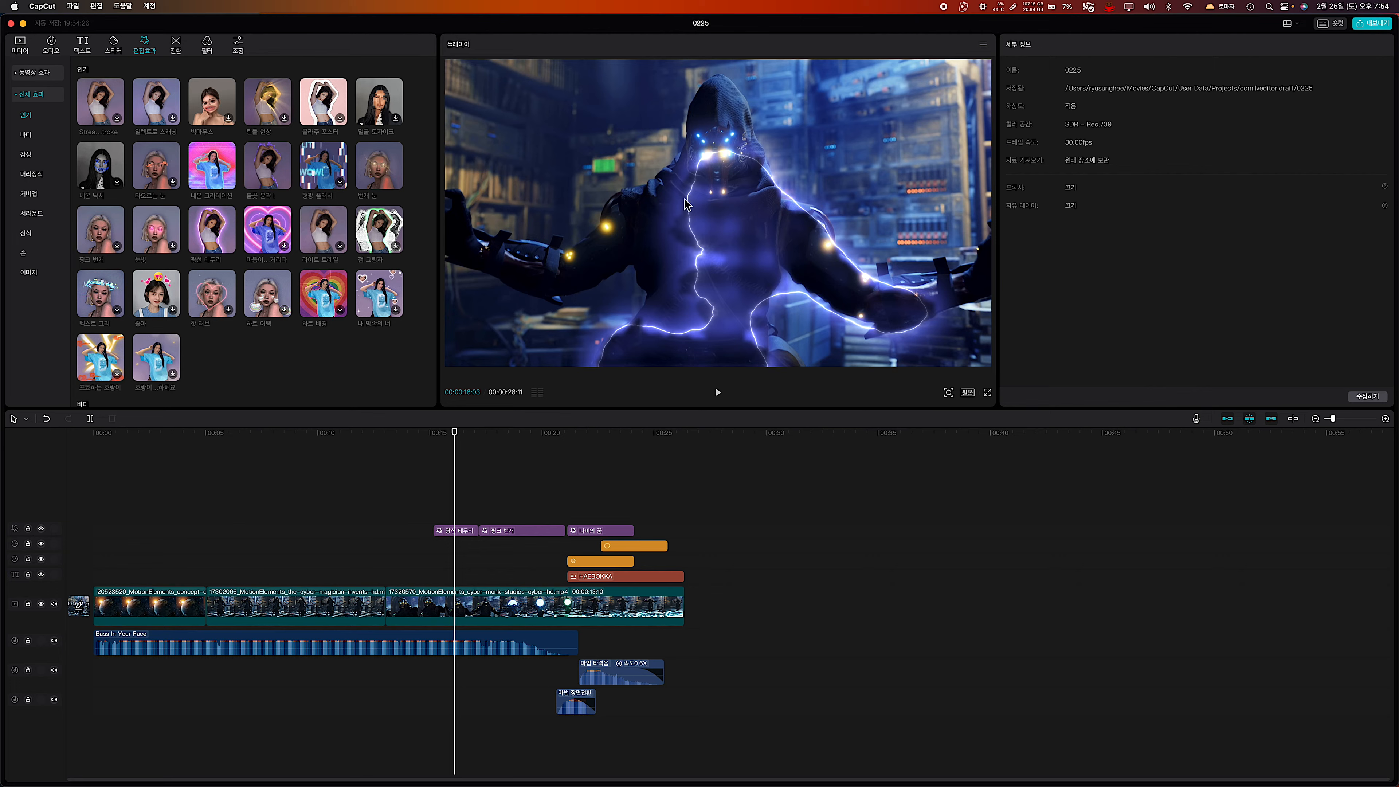
Show the settings of the 핑크 번개 effect and play from just before its start.
click(506, 444)
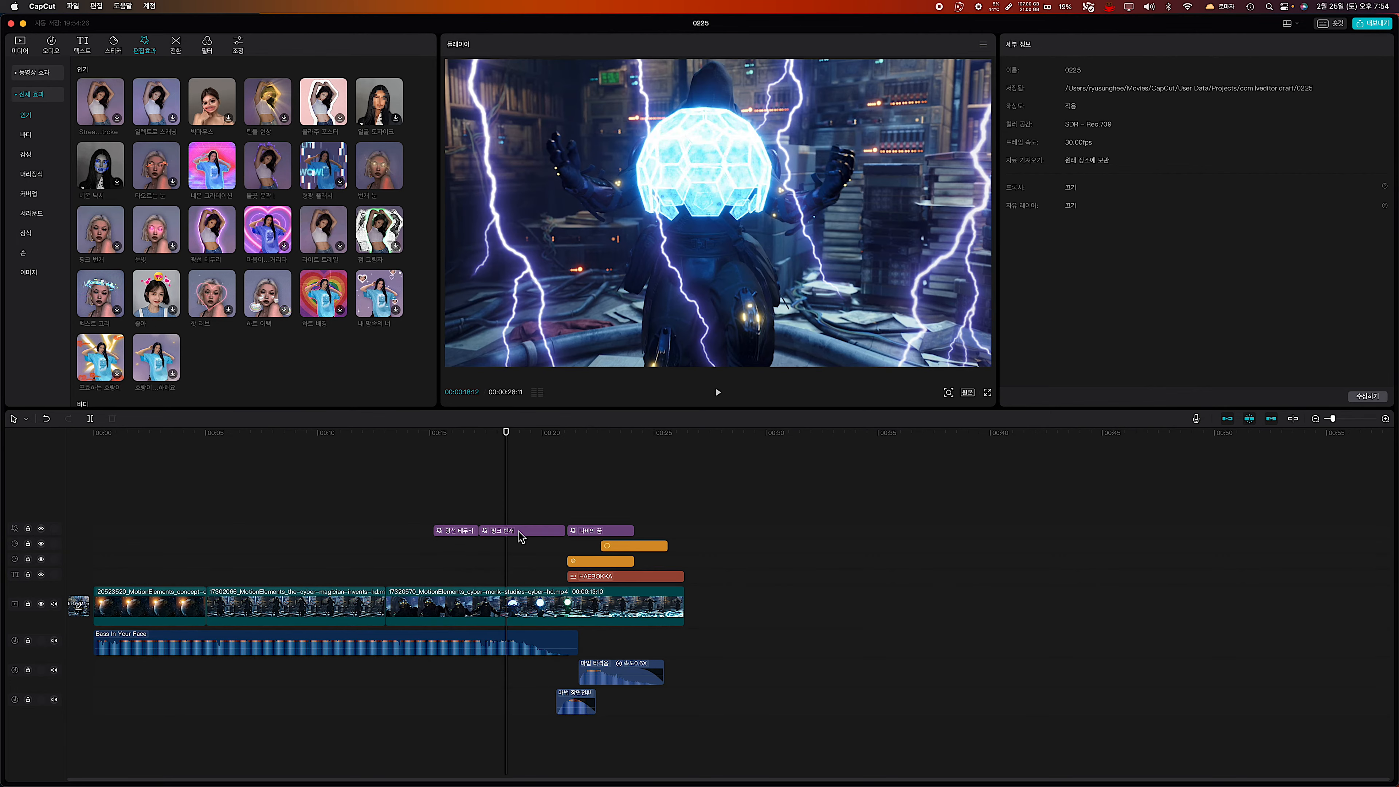
click(523, 532)
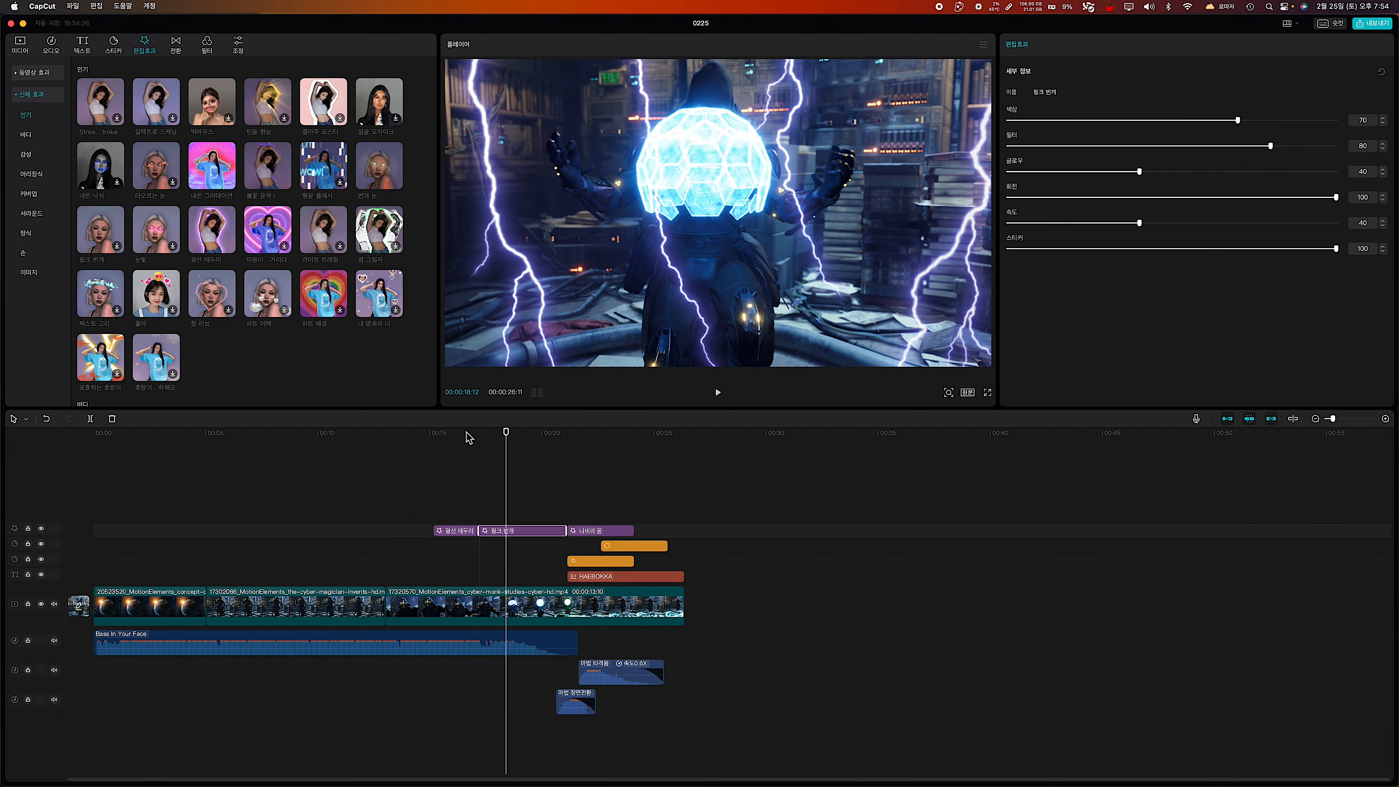
click(467, 434)
key(space)
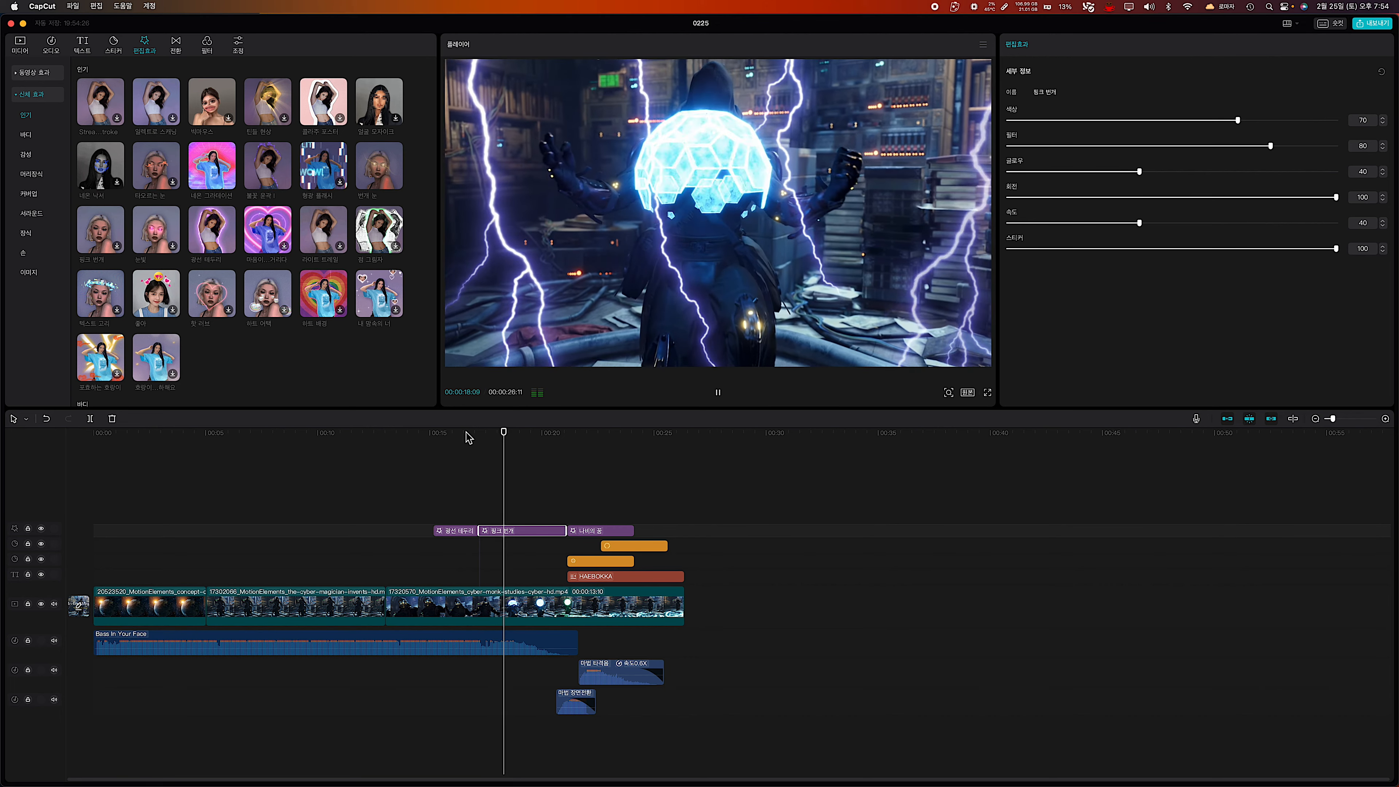
Set the 색상 of the 핑크 번개 effect to 65 and play from just before the first body effect.
key(space)
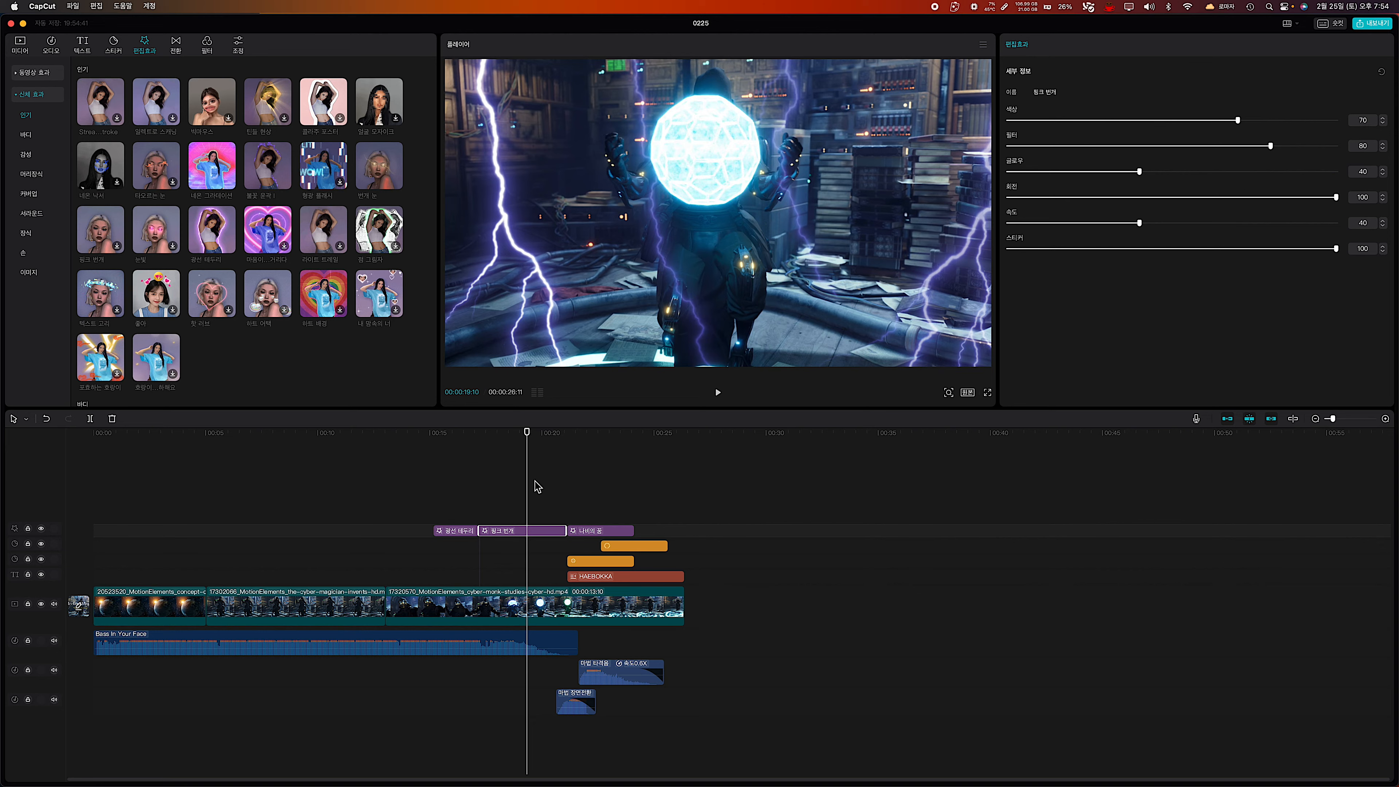
mouse_move(1239, 121)
mouse_down()
mouse_move(1184, 120)
mouse_move(1219, 121)
mouse_up()
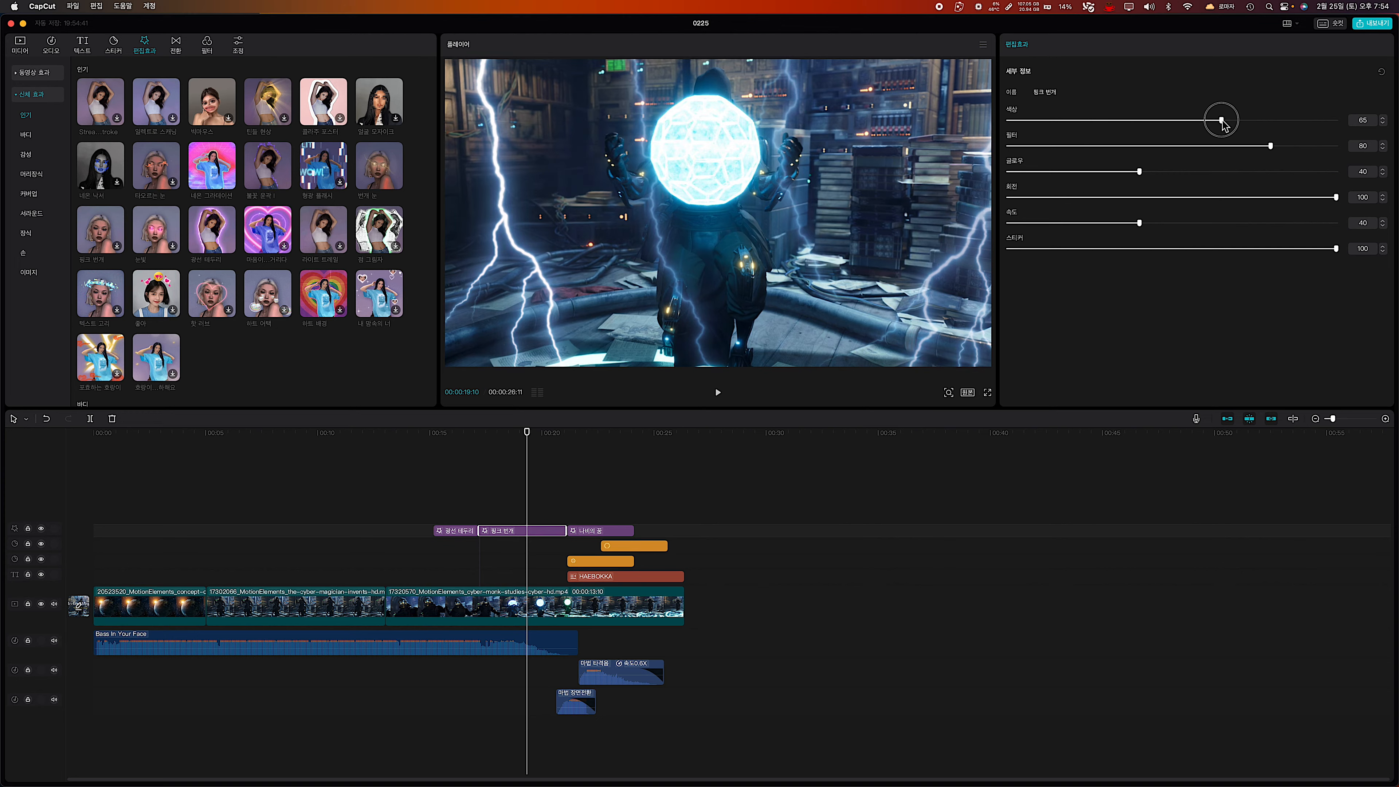
click(421, 444)
key(space)
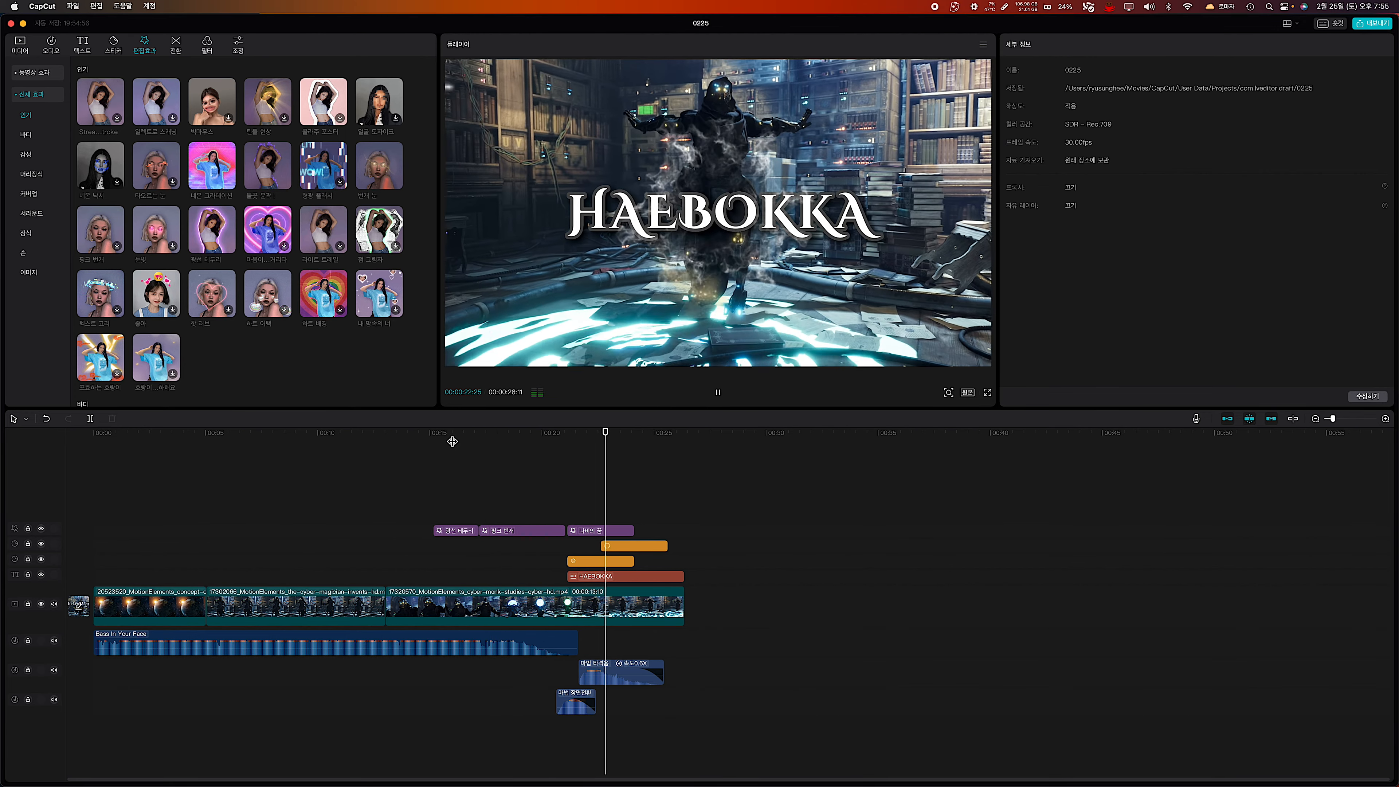
key(space)
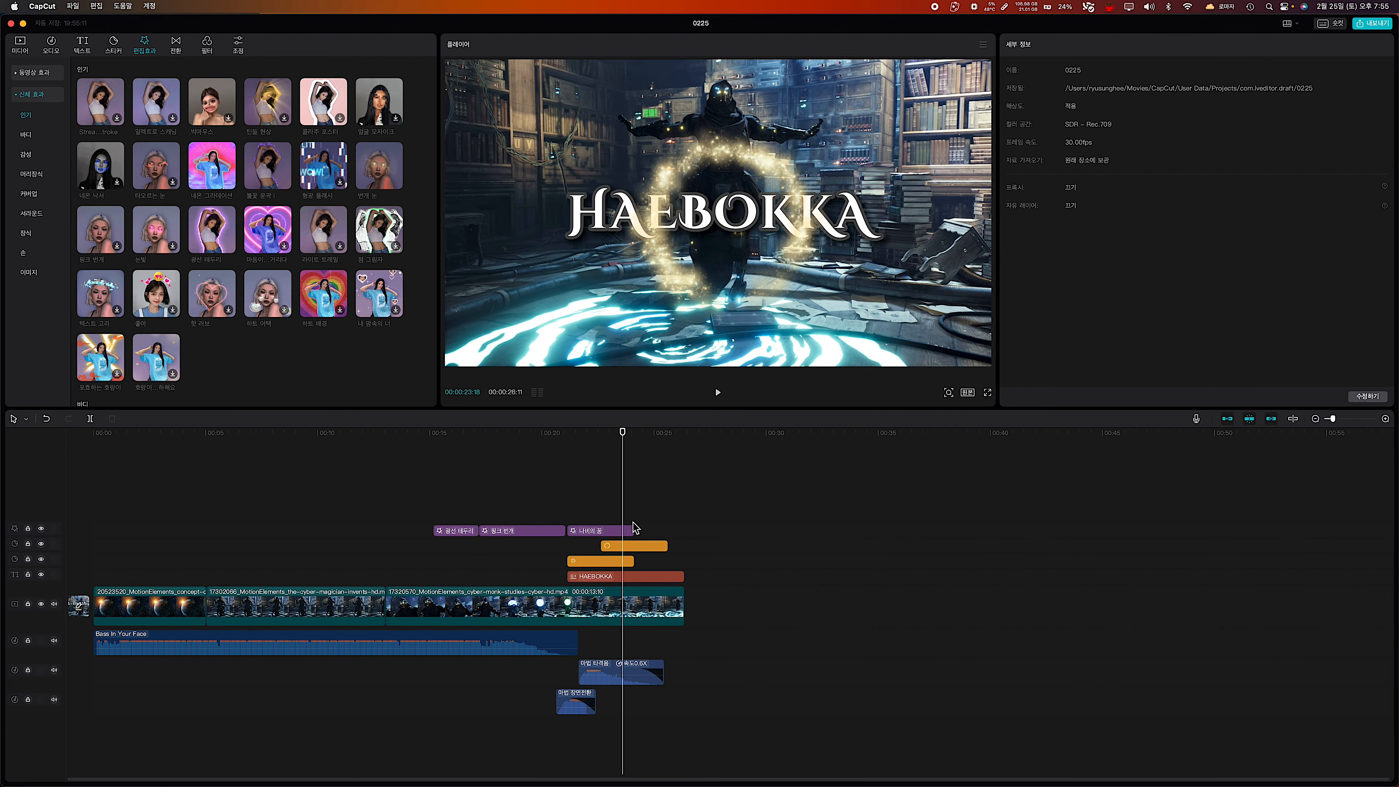
Delete the golden sparkle ring sticker over the HAEBOKKA title and replay the ending from before the body effects.
click(647, 551)
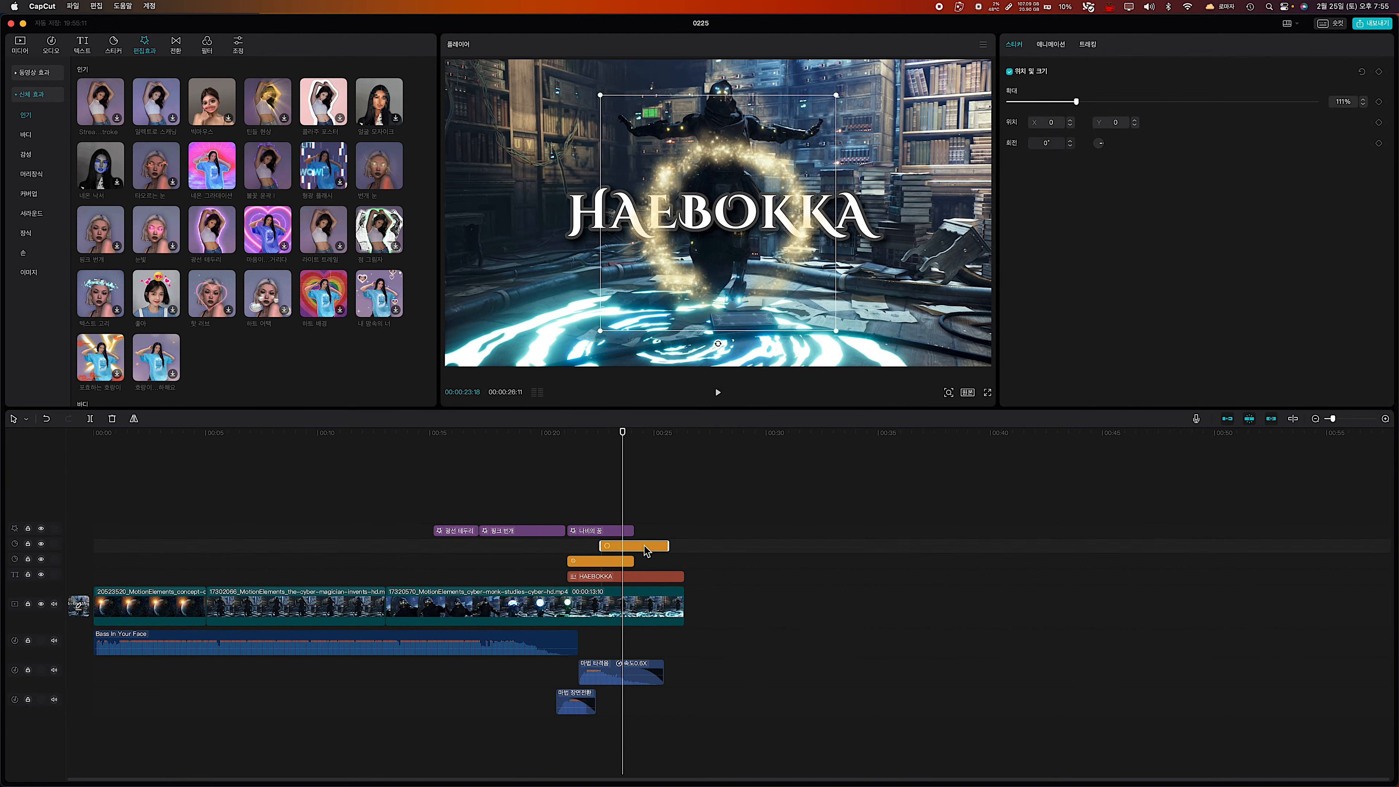
key(Delete)
click(425, 439)
key(space)
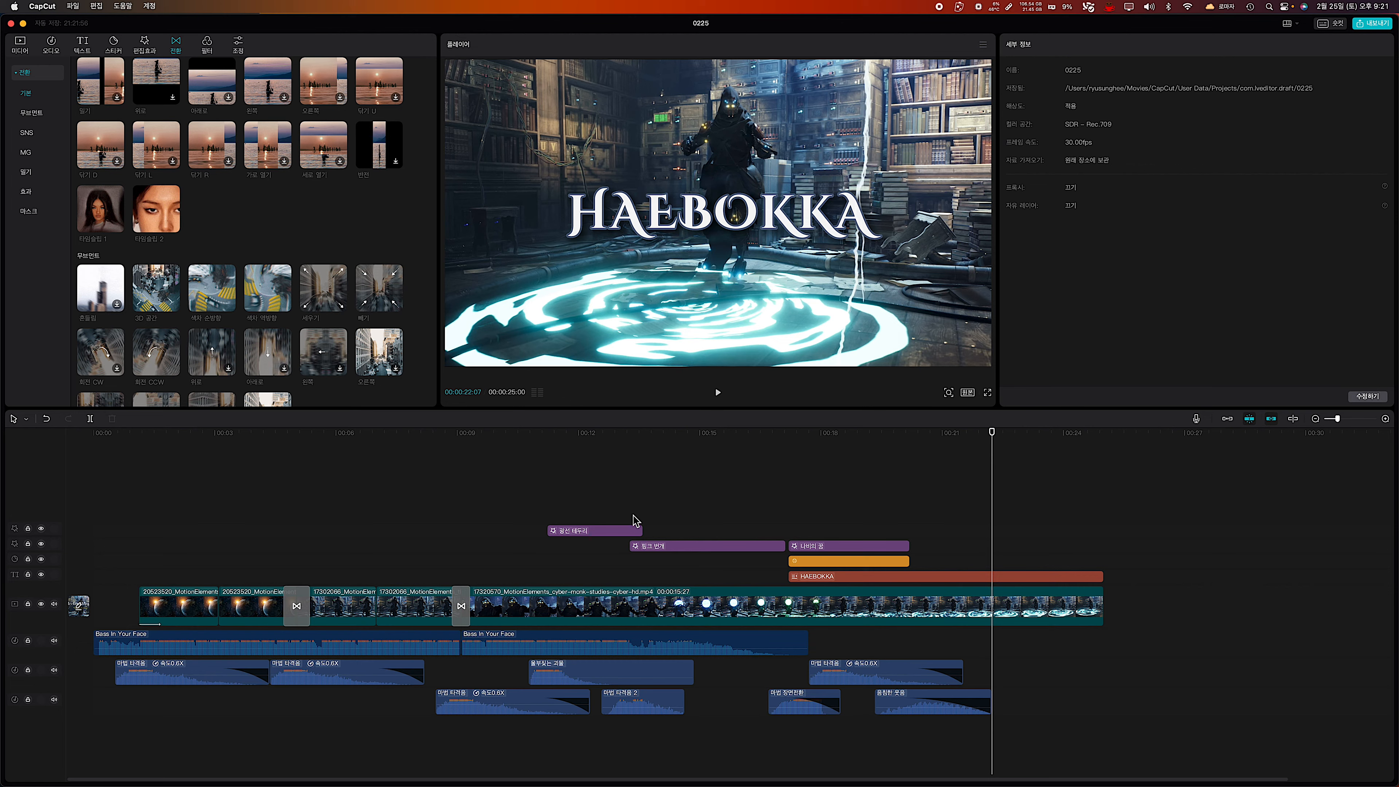
Play short stretches of the edited timeline around 11, 4, 1 and 19 seconds to review its effects, transitions and sounds.
click(543, 435)
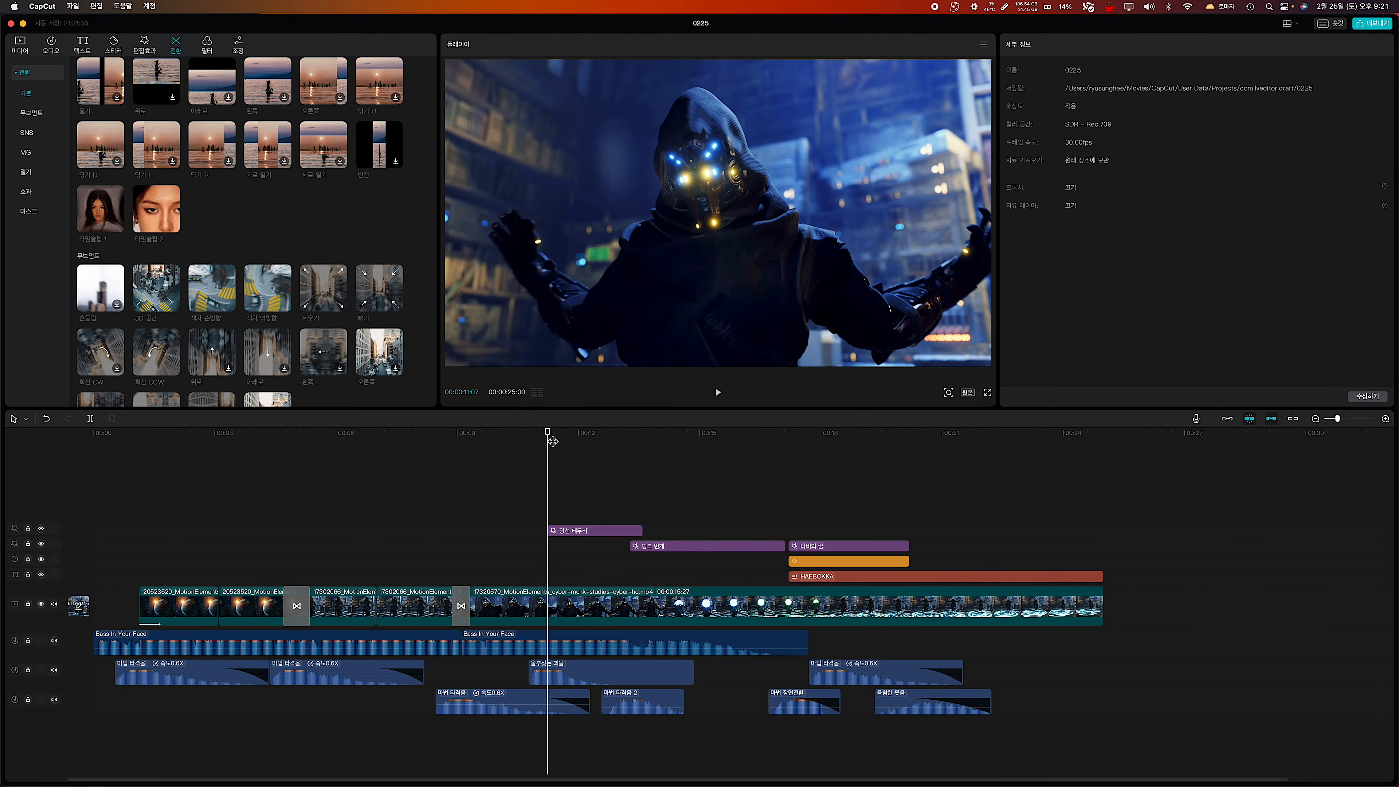
key(space)
key(space)
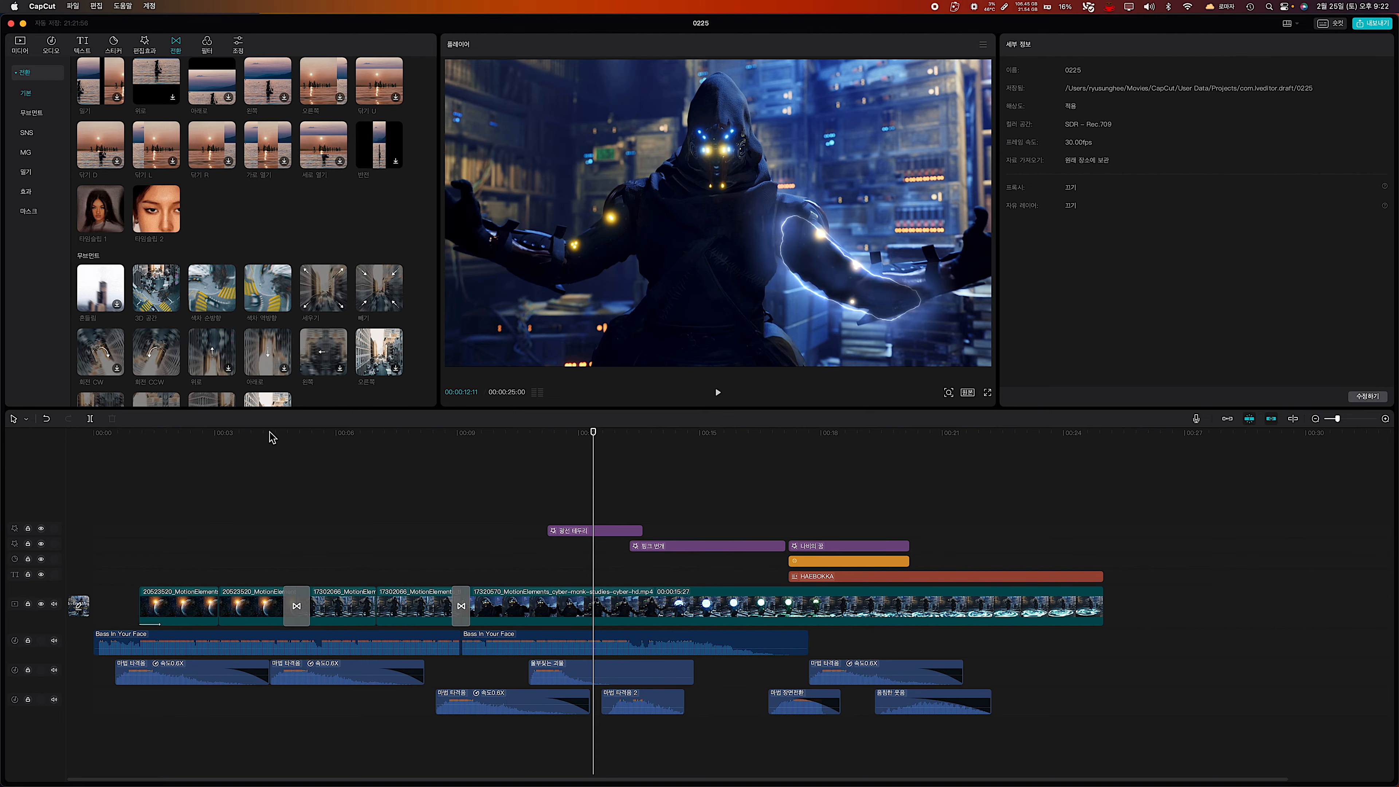
click(270, 435)
key(space)
key(space)
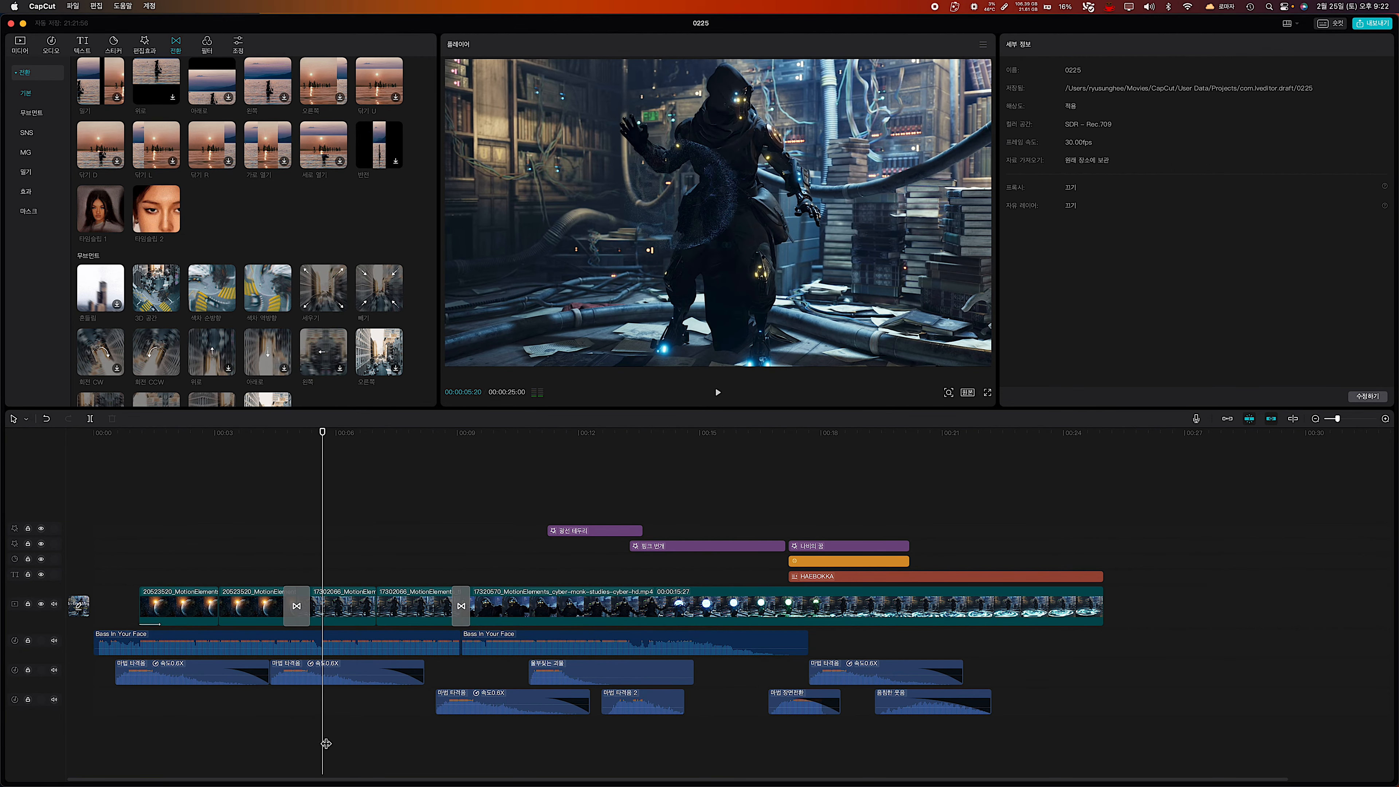
click(142, 444)
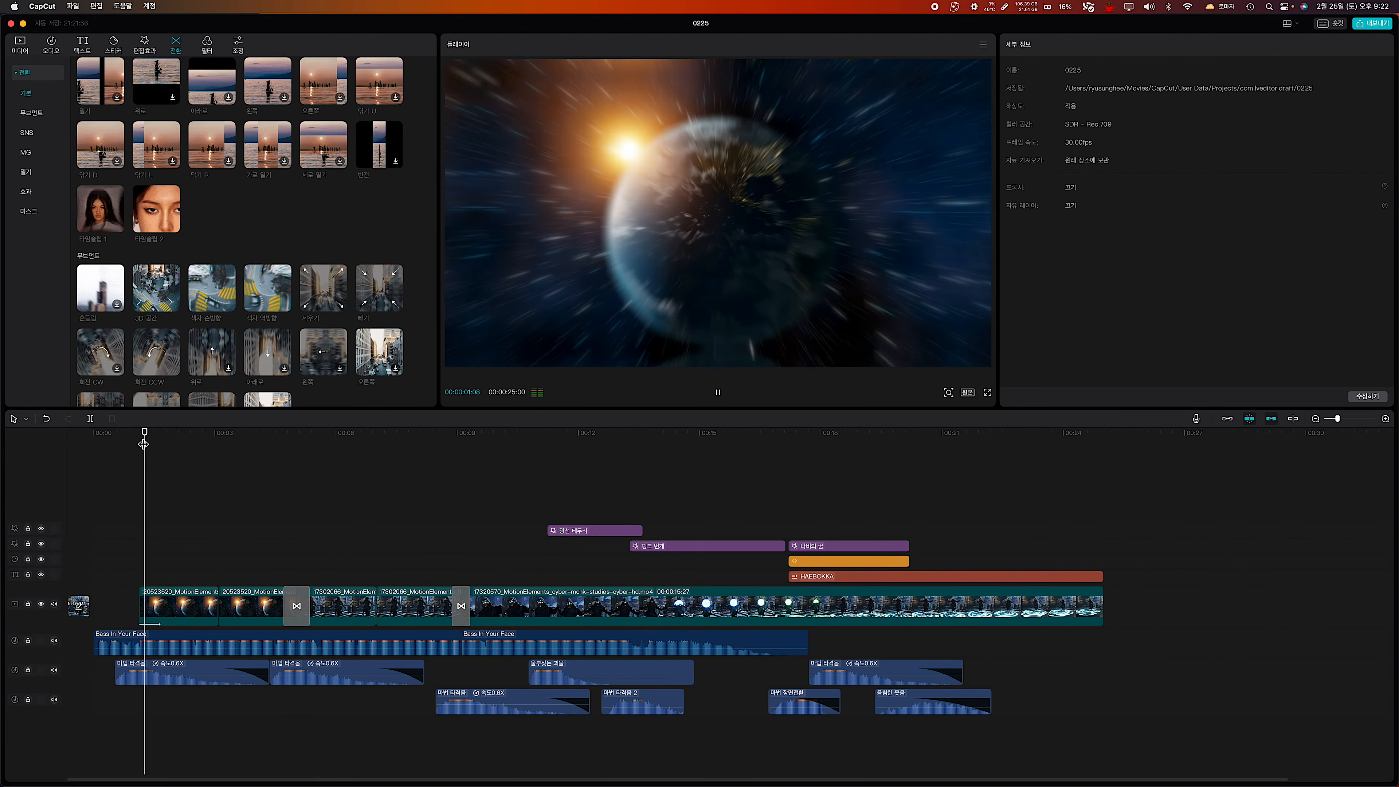
key(space)
click(877, 442)
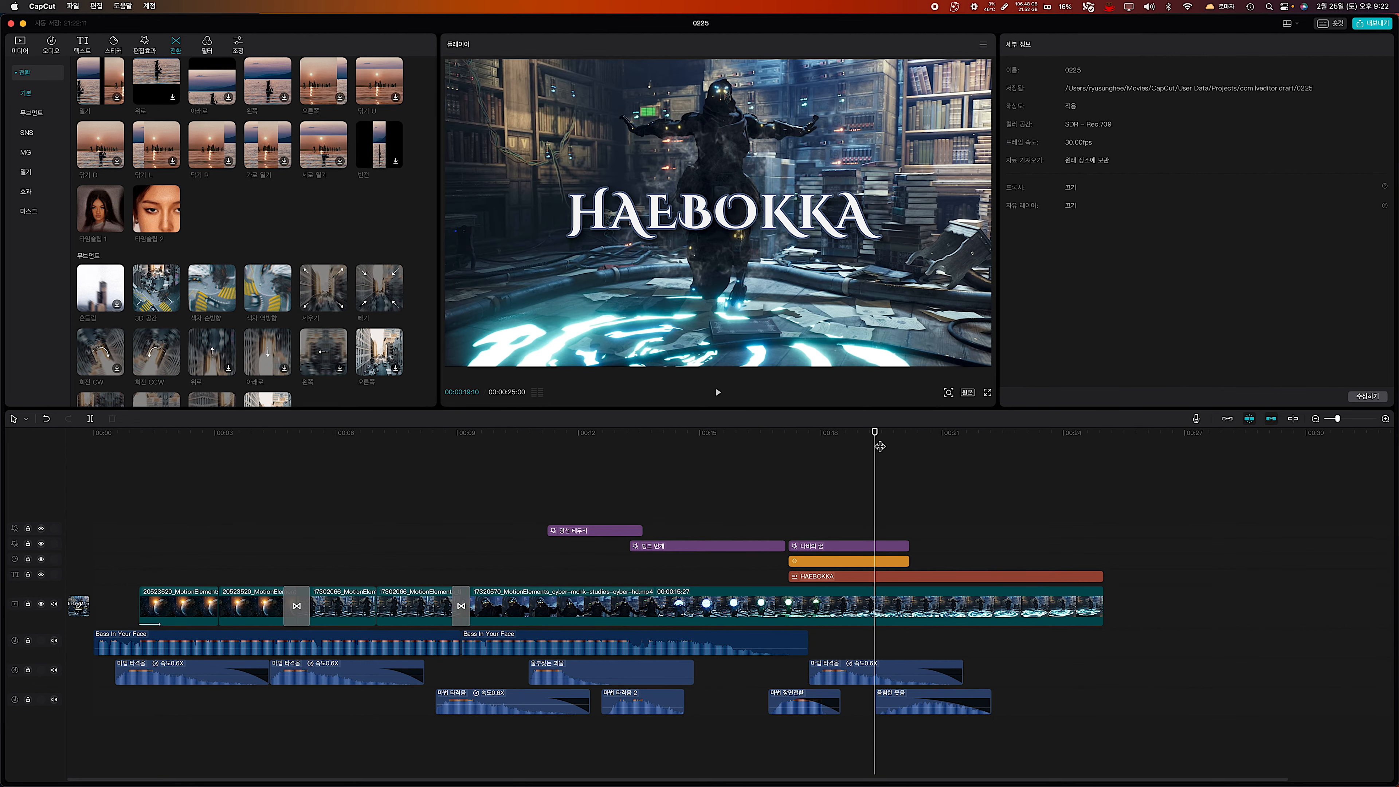
key(space)
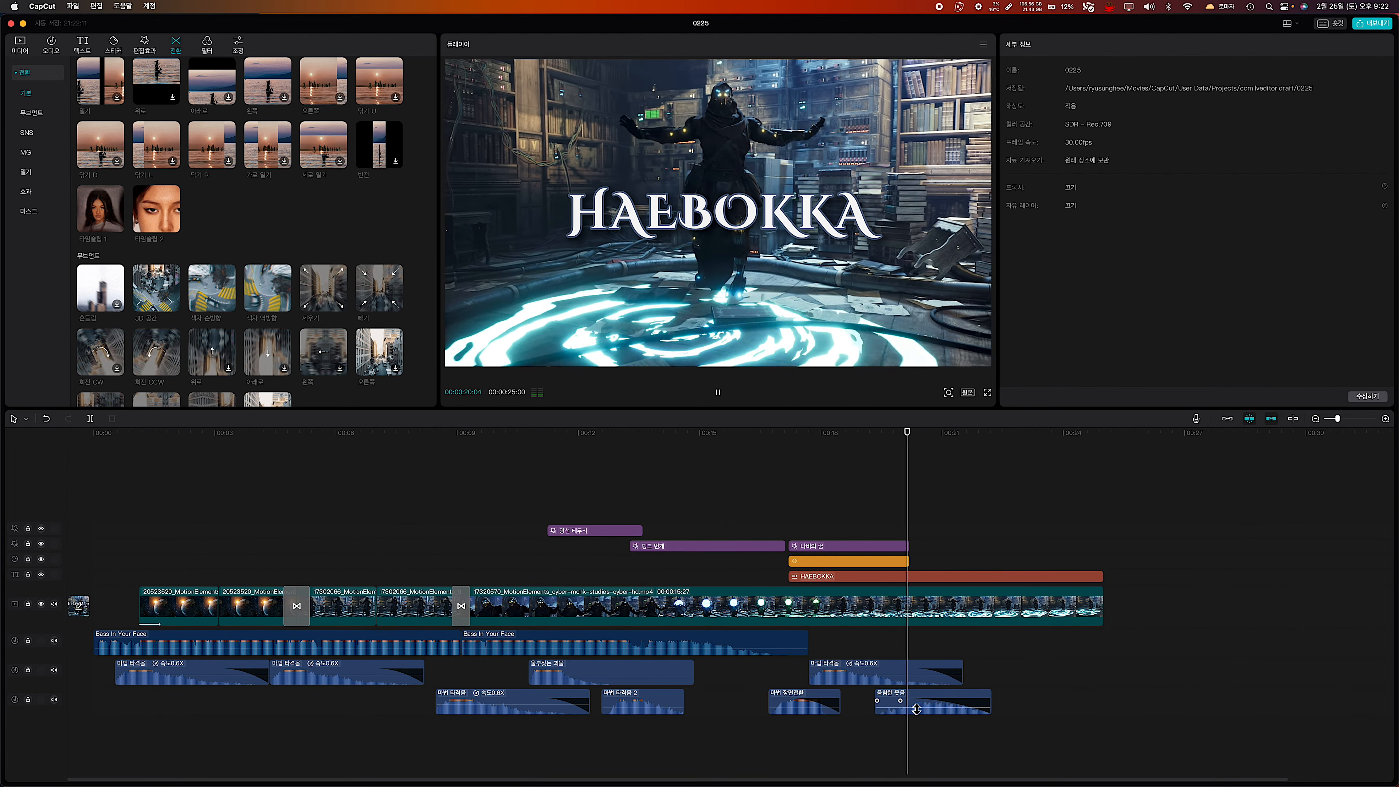
key(space)
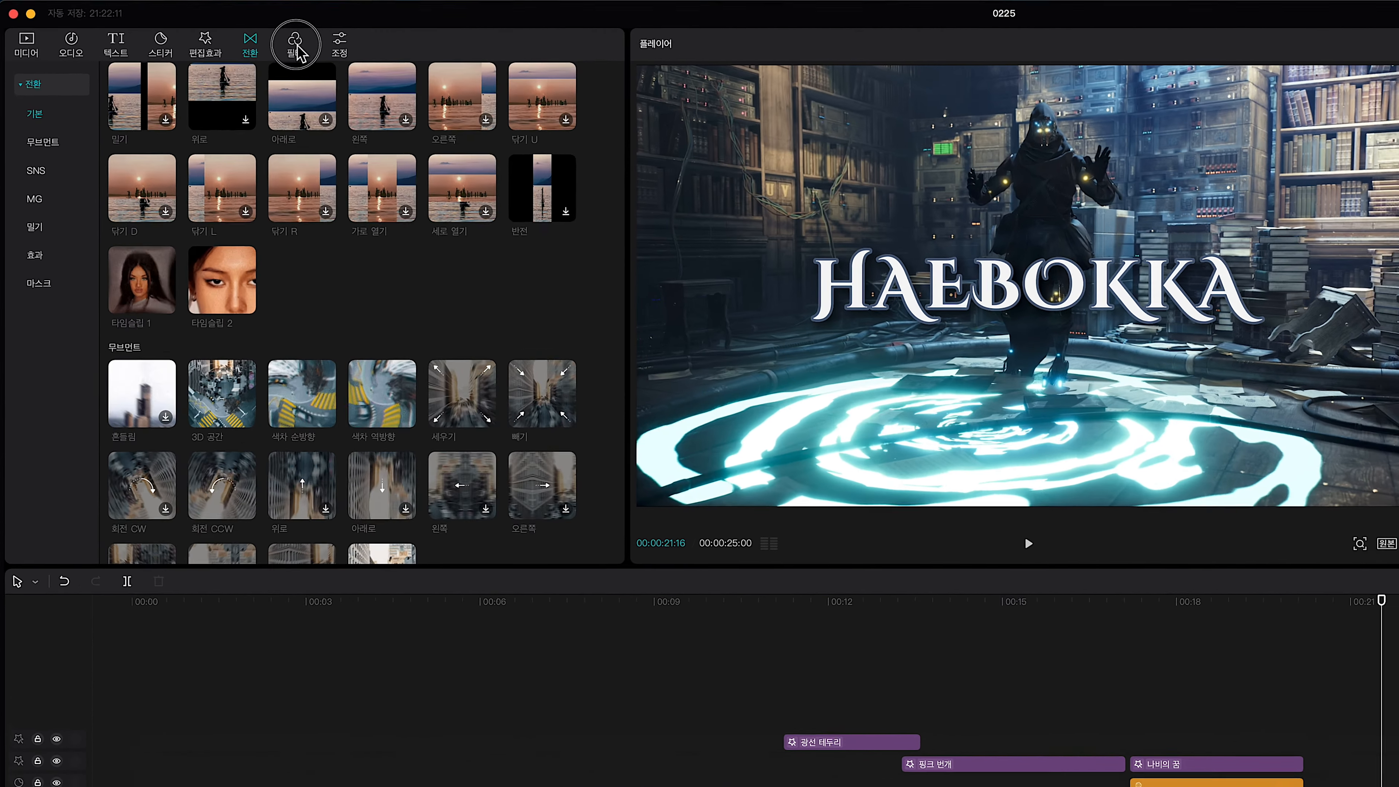
Browse the filter library through the 영화, 레트로 and 스타일 categories.
click(208, 49)
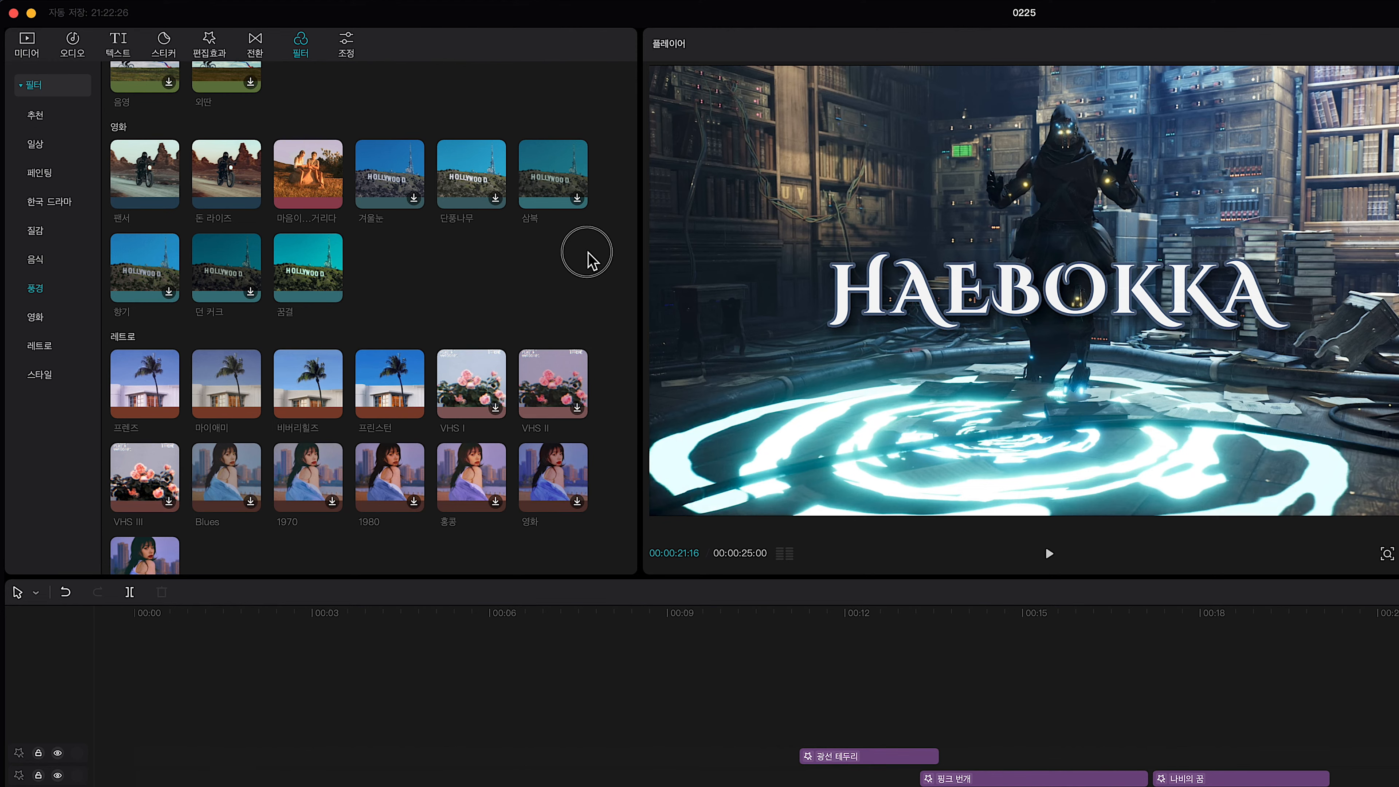
scroll(598, 259, down, 10)
scroll(595, 416, up, 7)
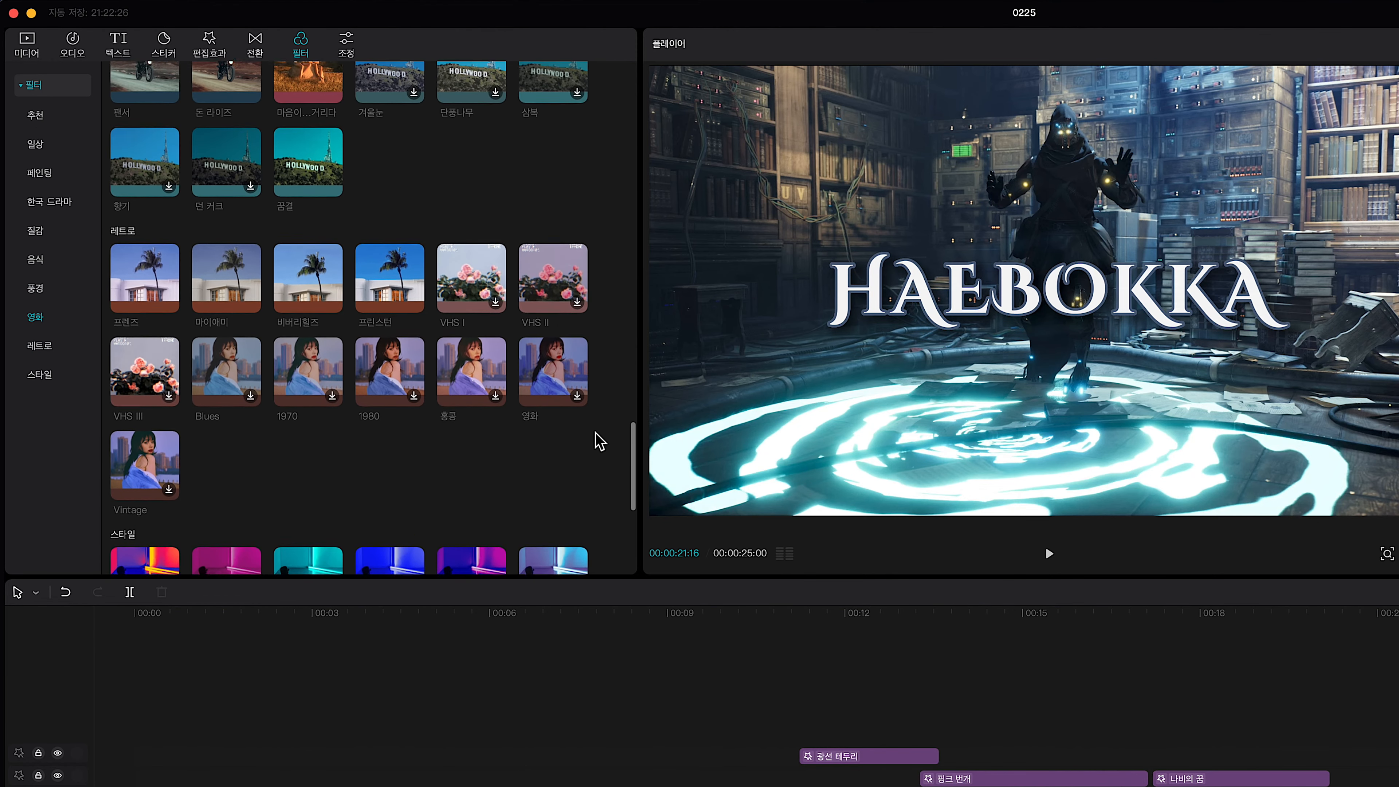
mouse_move(637, 457)
mouse_down()
mouse_move(634, 141)
mouse_move(642, 479)
mouse_up()
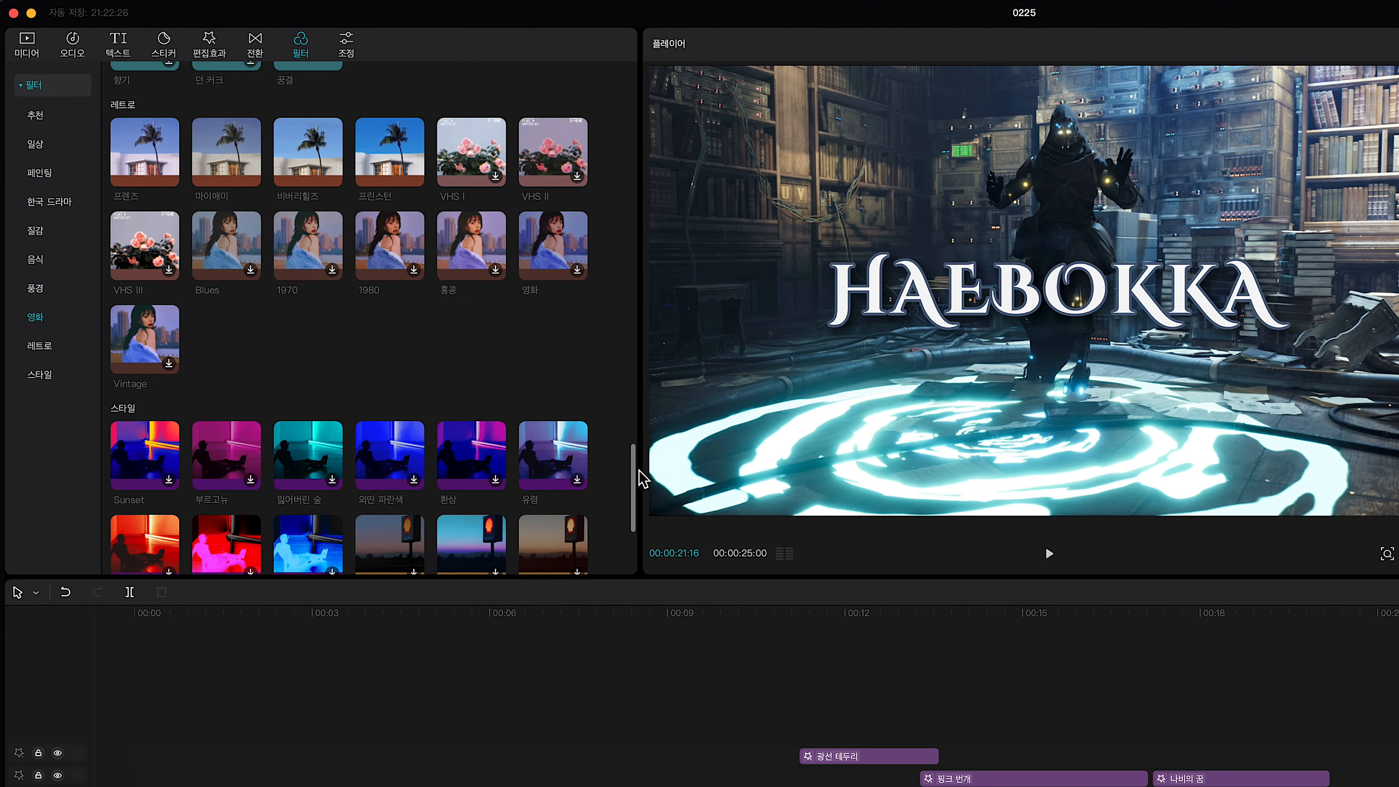
Preview several 레트로 filters on the video, including 1980, 프린스턴, VHS I, Blues and 비버리힐즈.
click(326, 246)
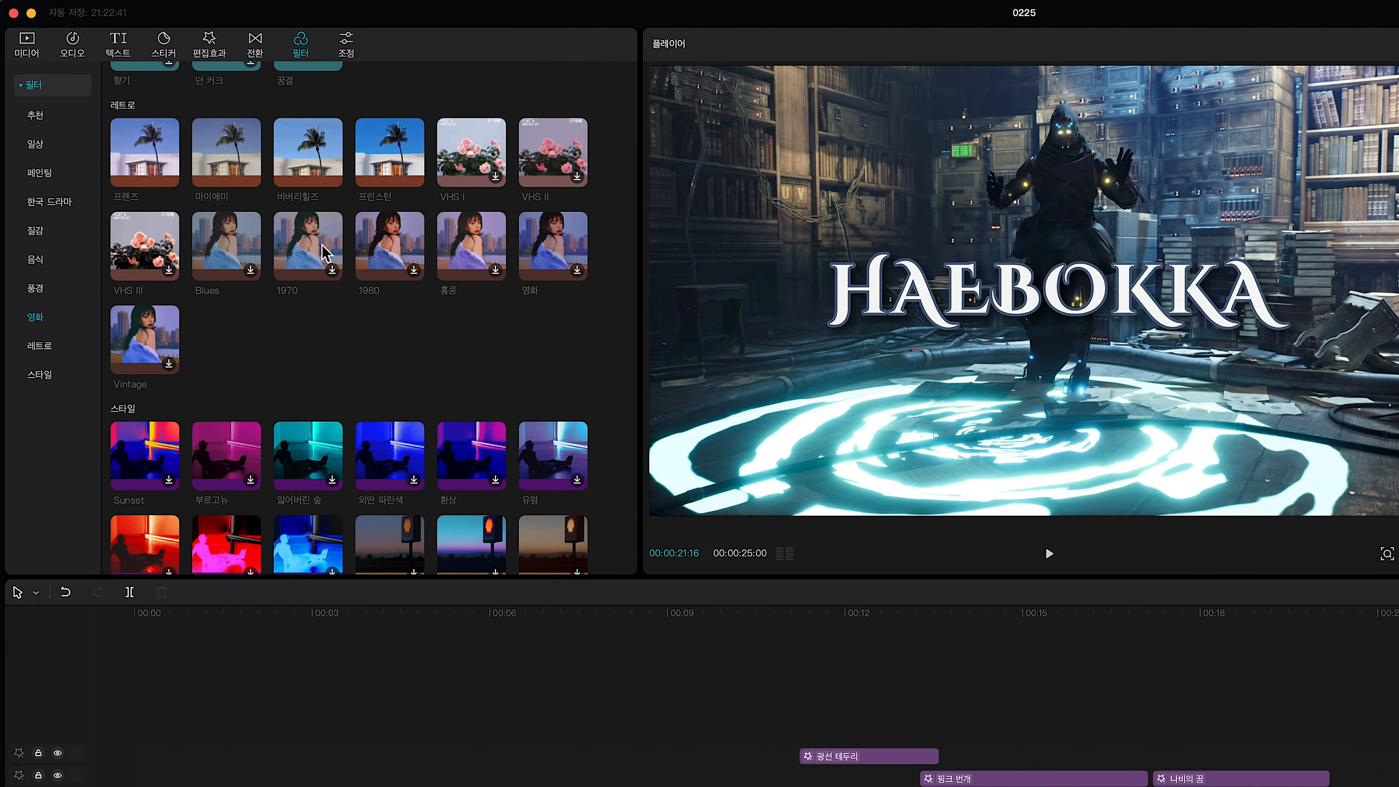
click(385, 255)
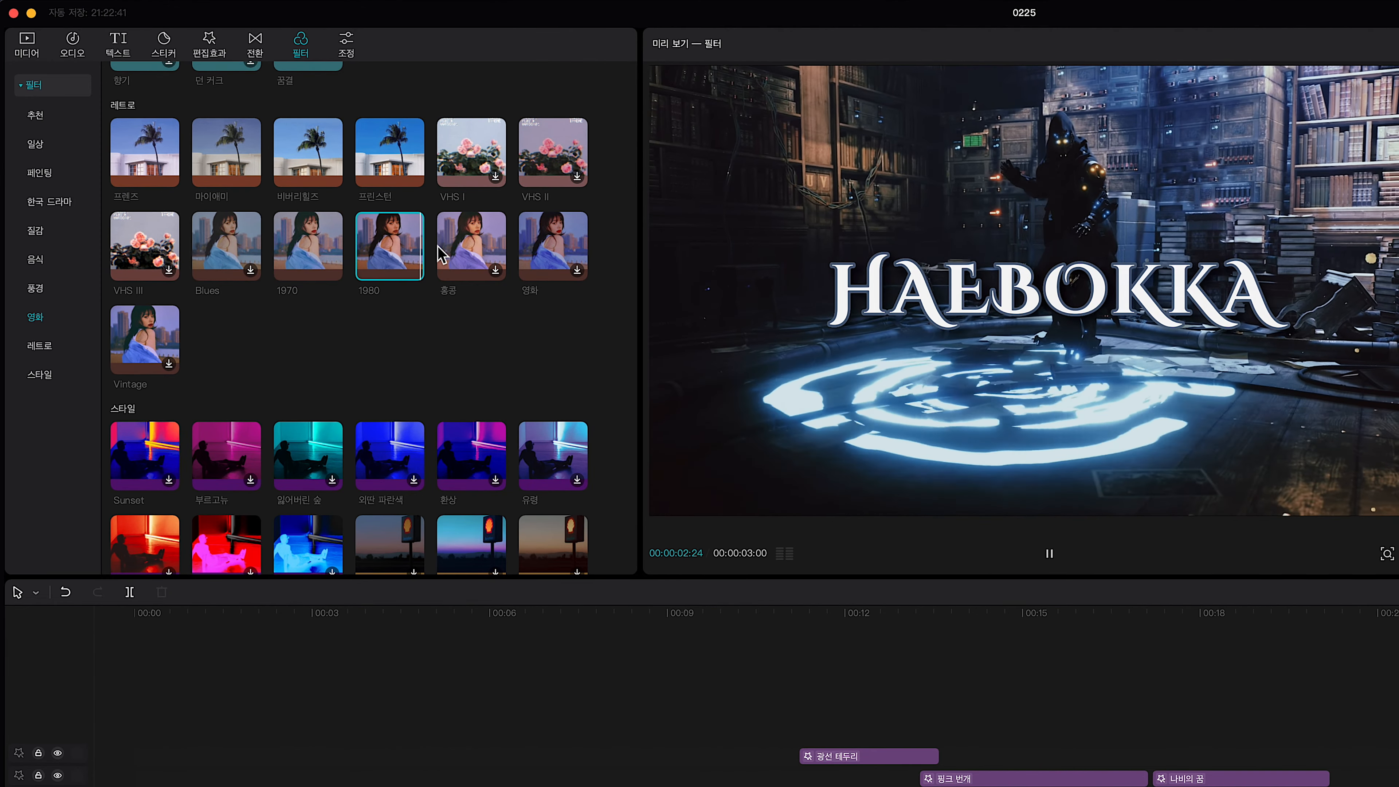
click(389, 173)
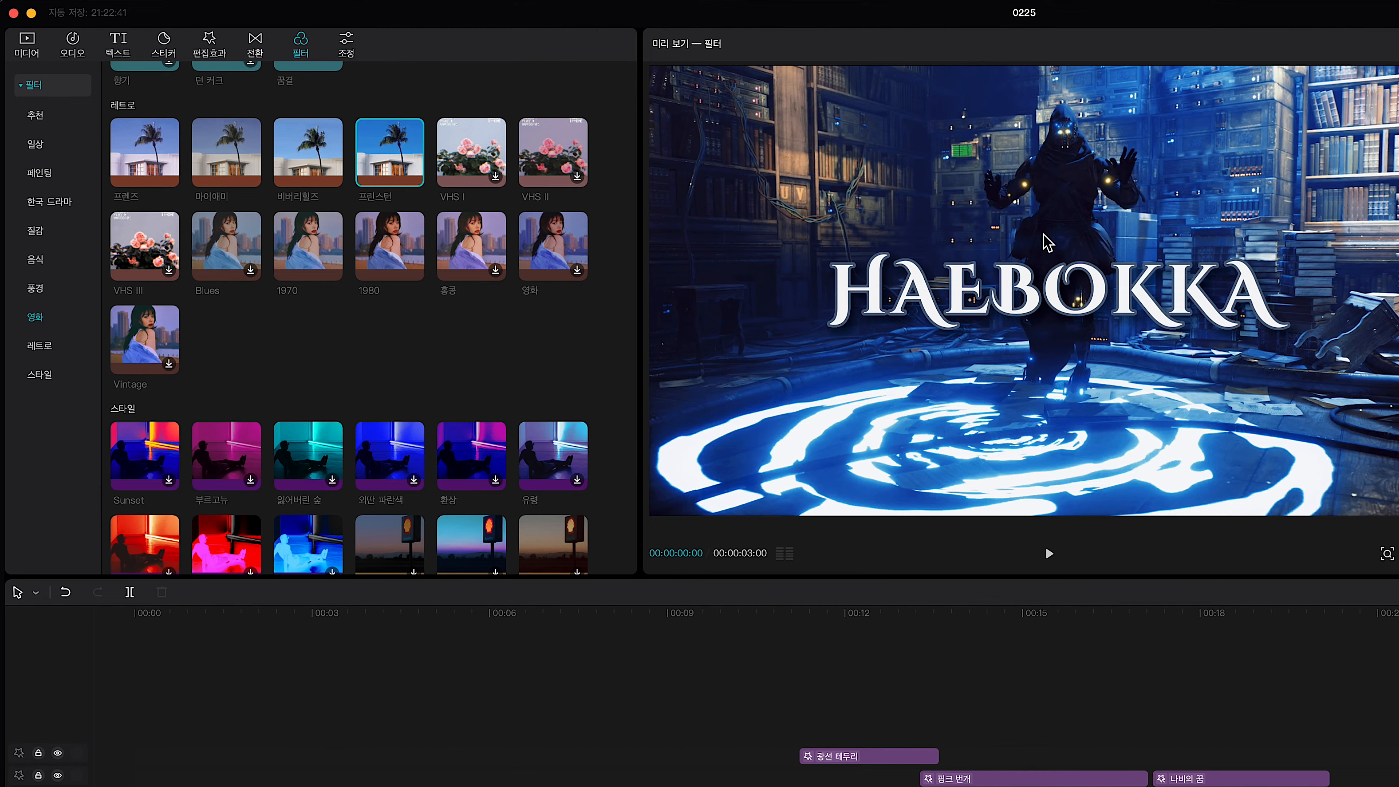
click(495, 162)
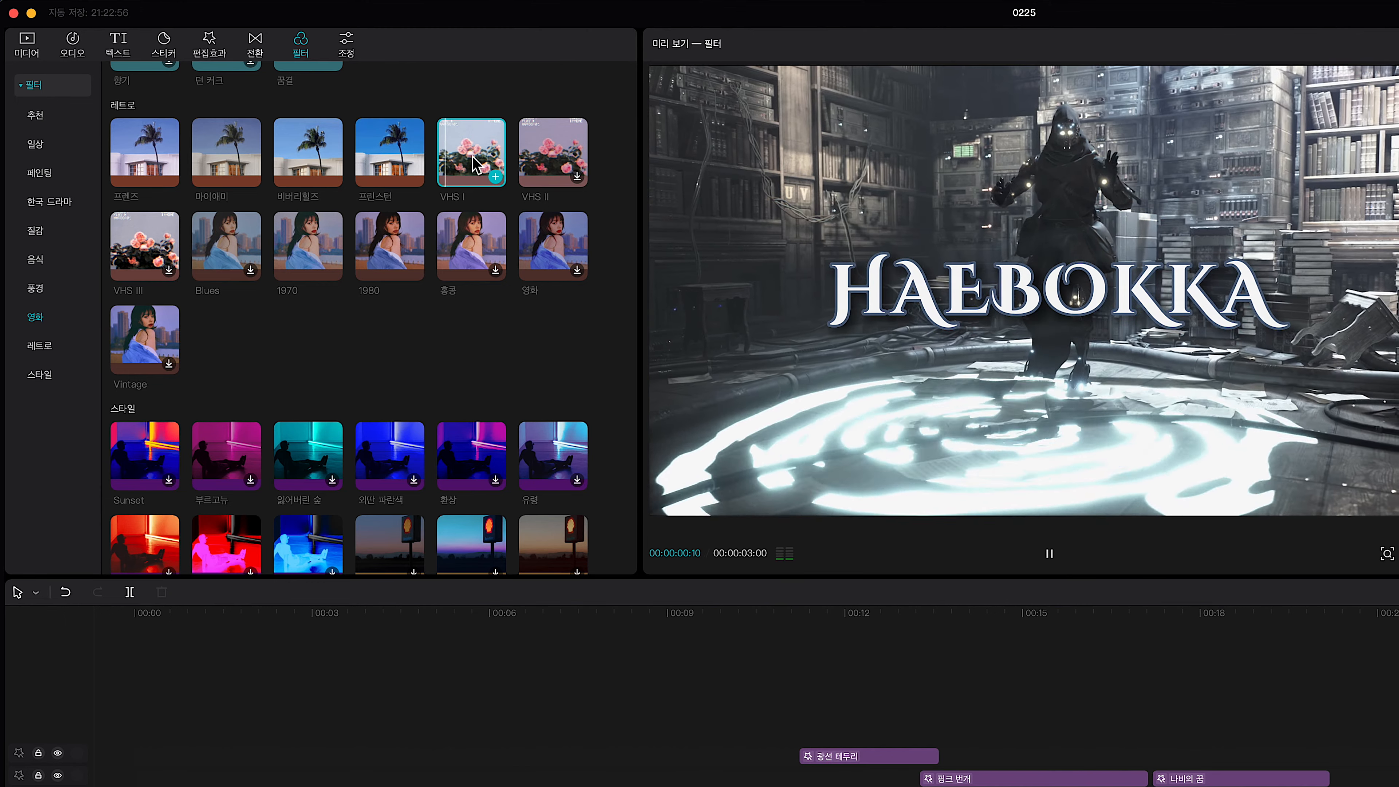
click(212, 243)
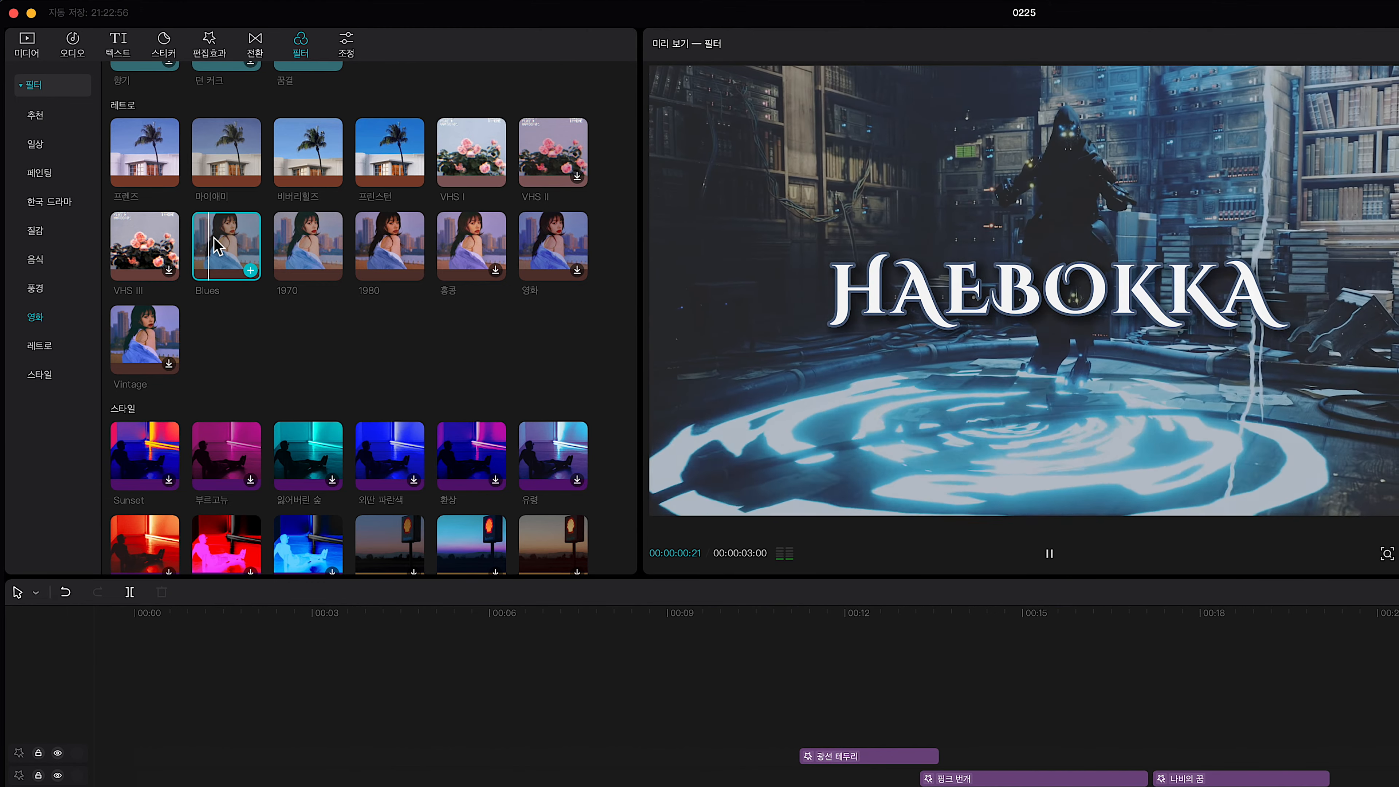
click(317, 175)
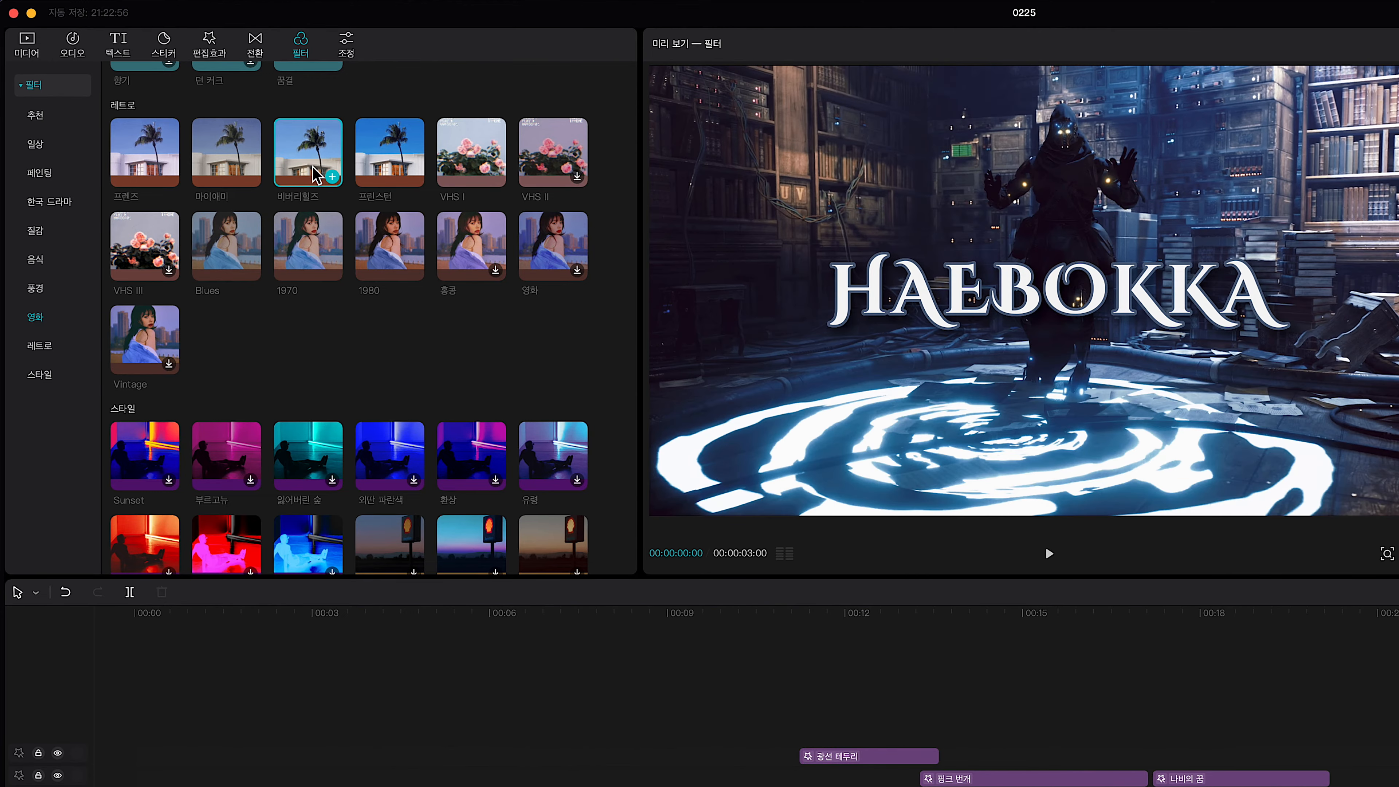
Add the 비버리힐즈 filter at the start of the timeline and extend it to the end of the video.
drag(298, 161, 150, 727)
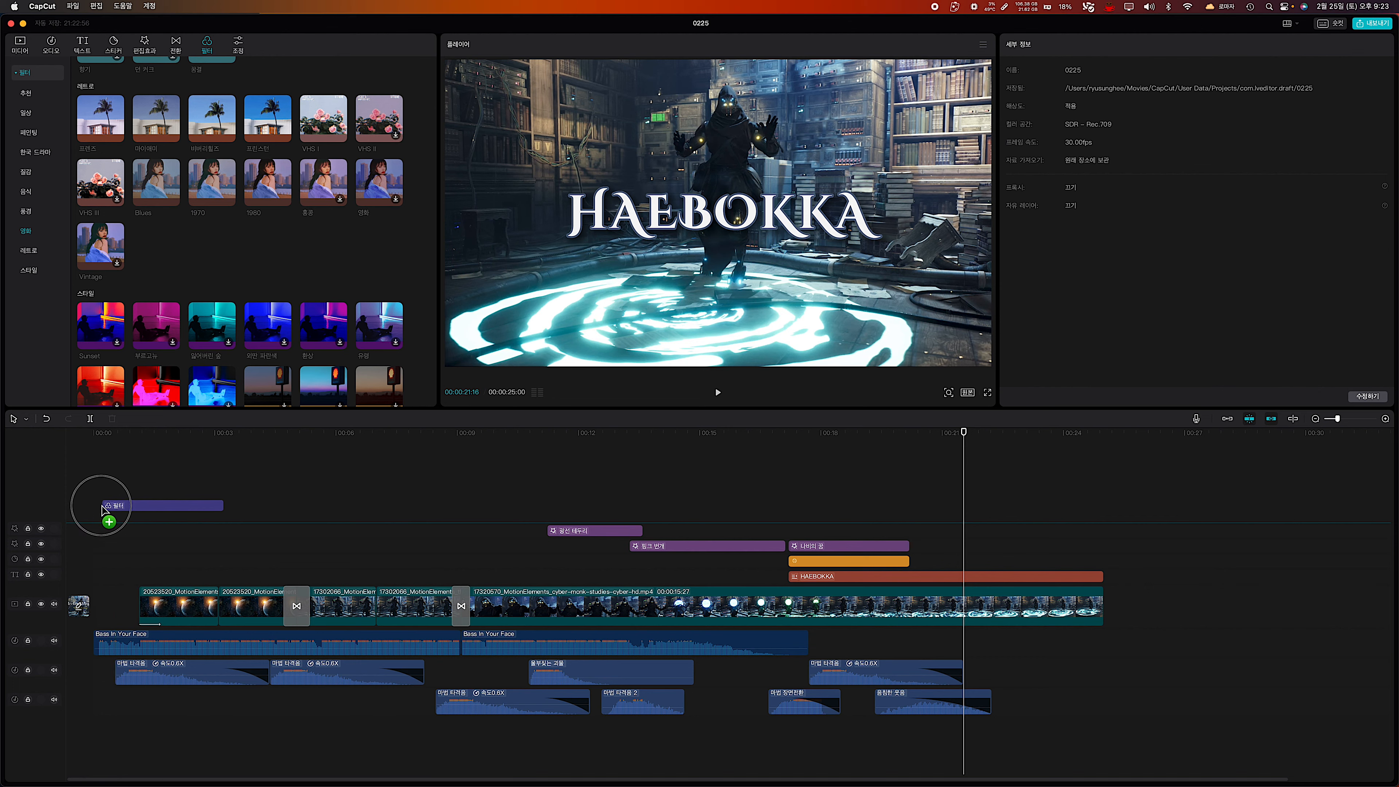
drag(105, 510, 96, 512)
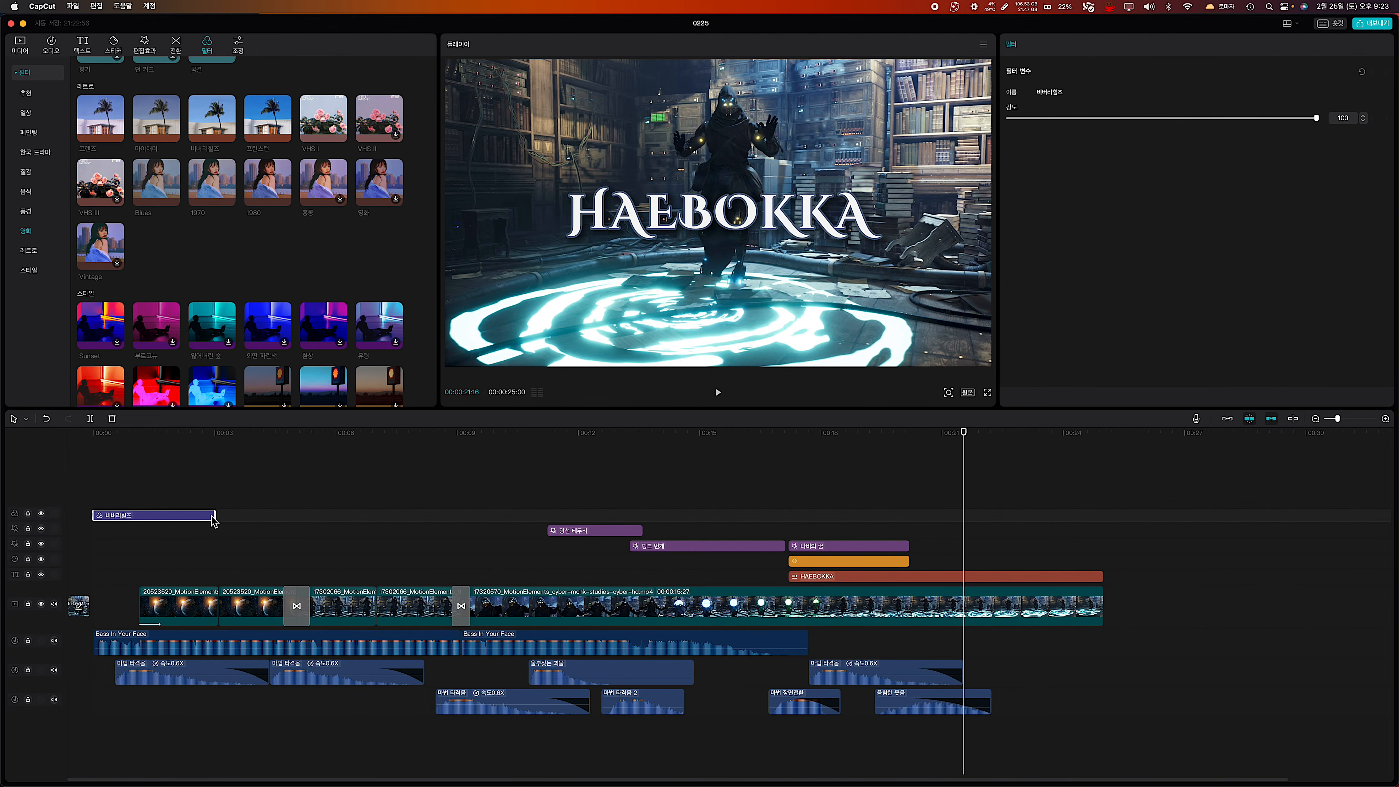
drag(212, 516, 1103, 515)
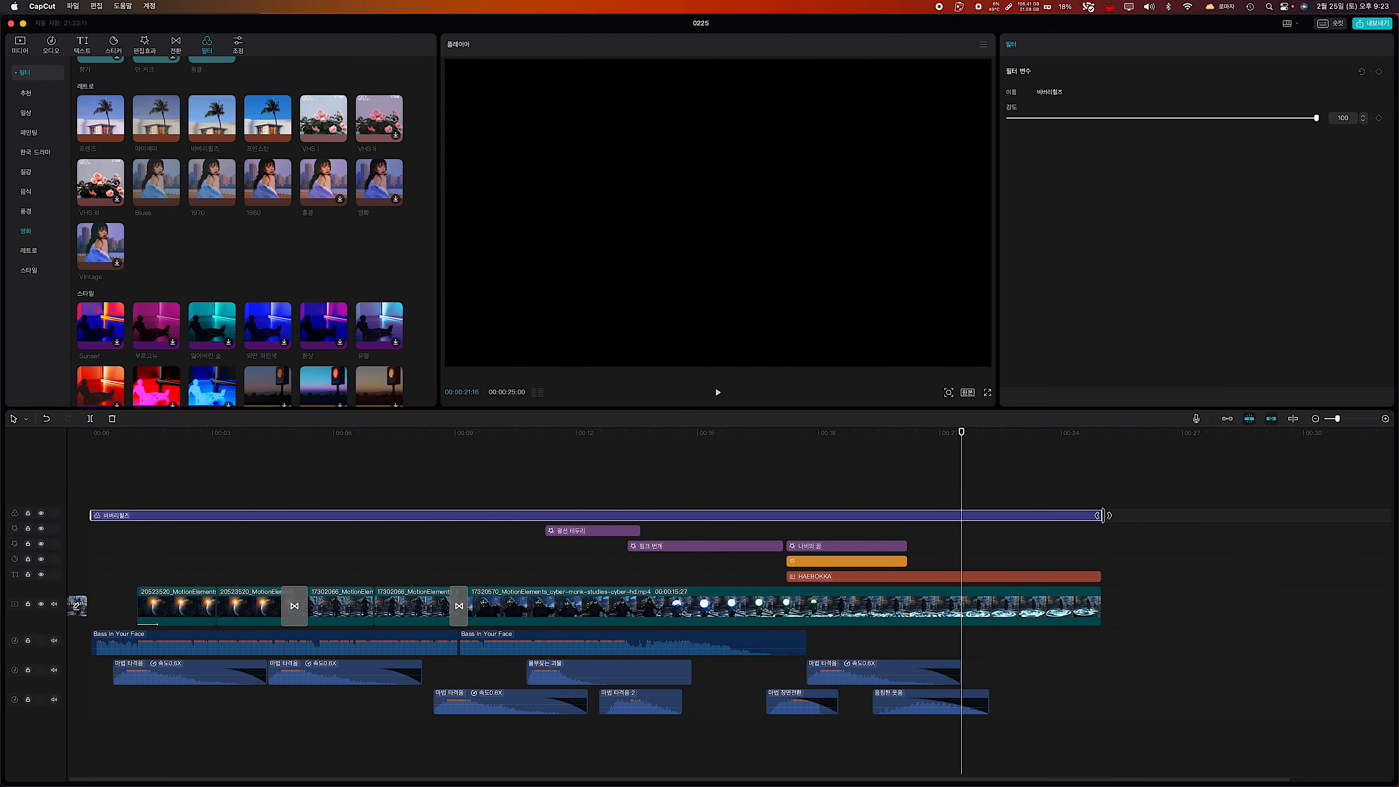
Set the 강도 of the 비버리힐즈 filter to 60 and scrub the timeline to check the look.
drag(912, 449, 590, 447)
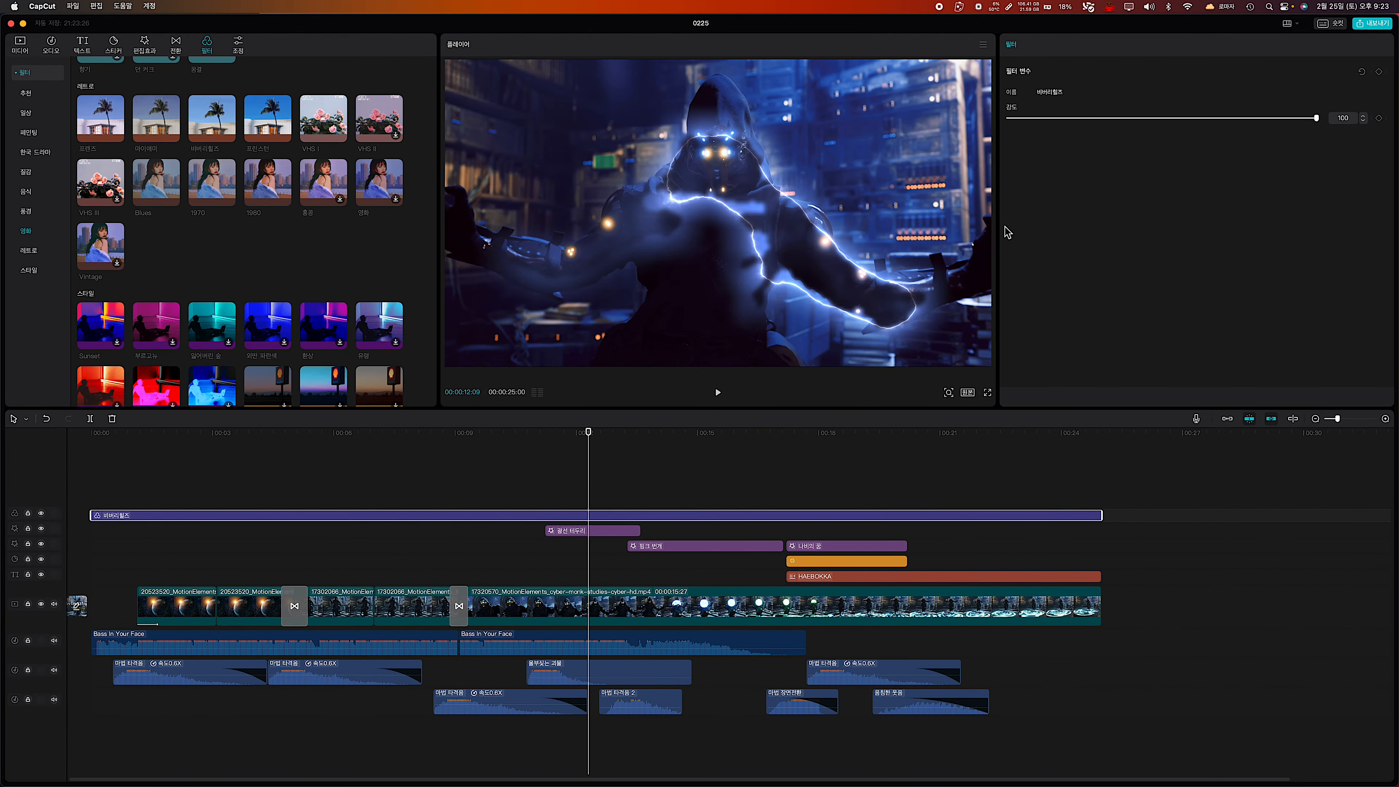
click(1339, 118)
text(60)
key(Return)
drag(591, 469, 876, 484)
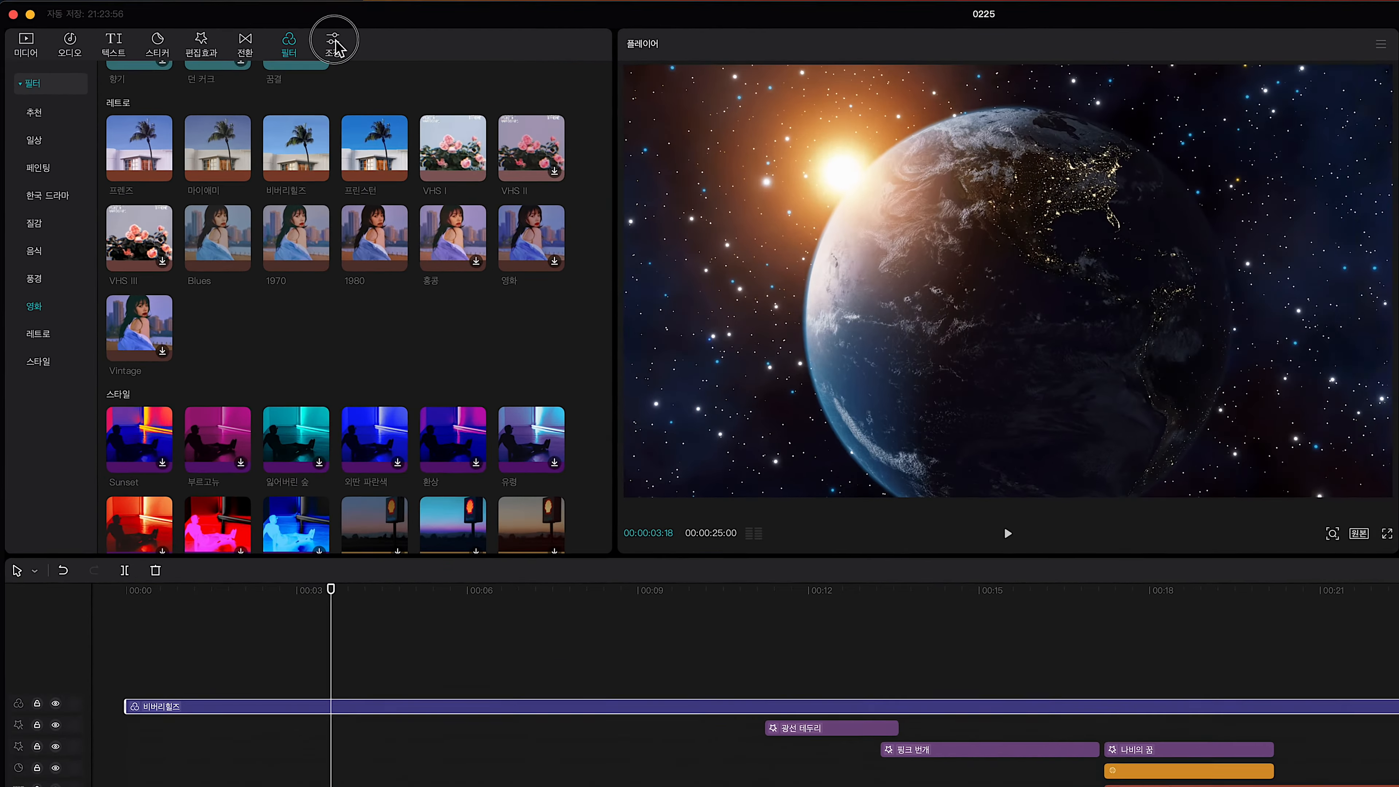
Add a 사용자 조정 adjustment layer at the start of the timeline and extend it to the end of the video.
click(240, 45)
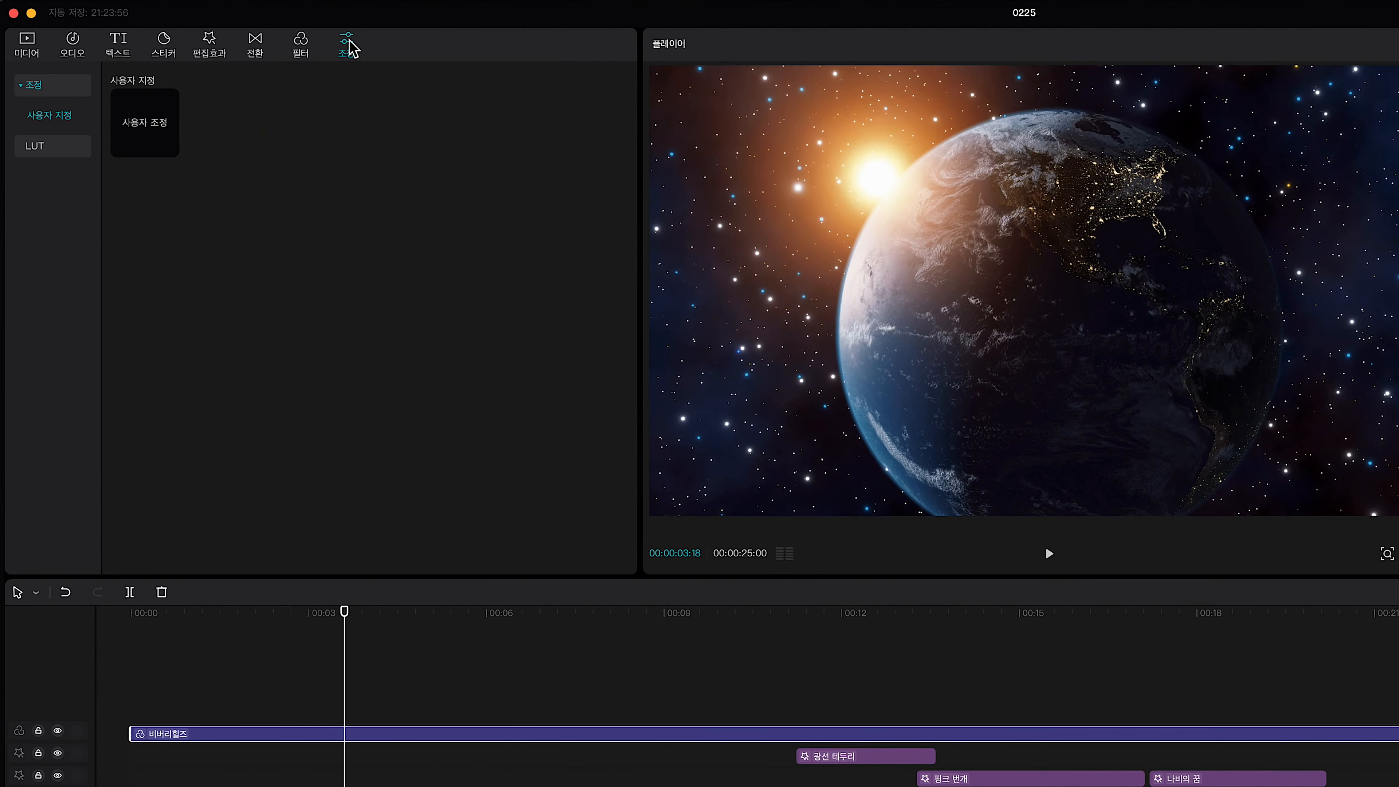
mouse_move(149, 131)
drag(149, 135, 135, 711)
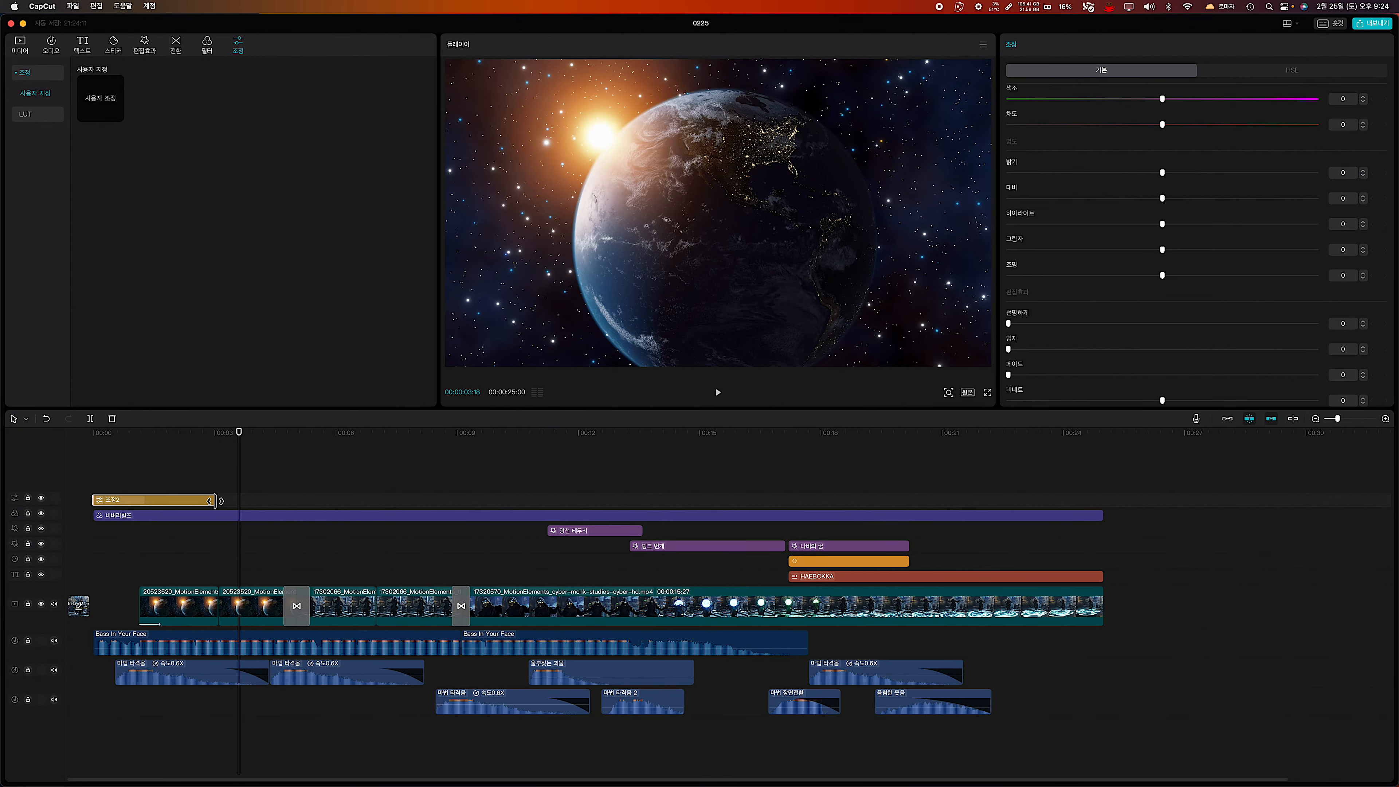
drag(215, 500, 1105, 496)
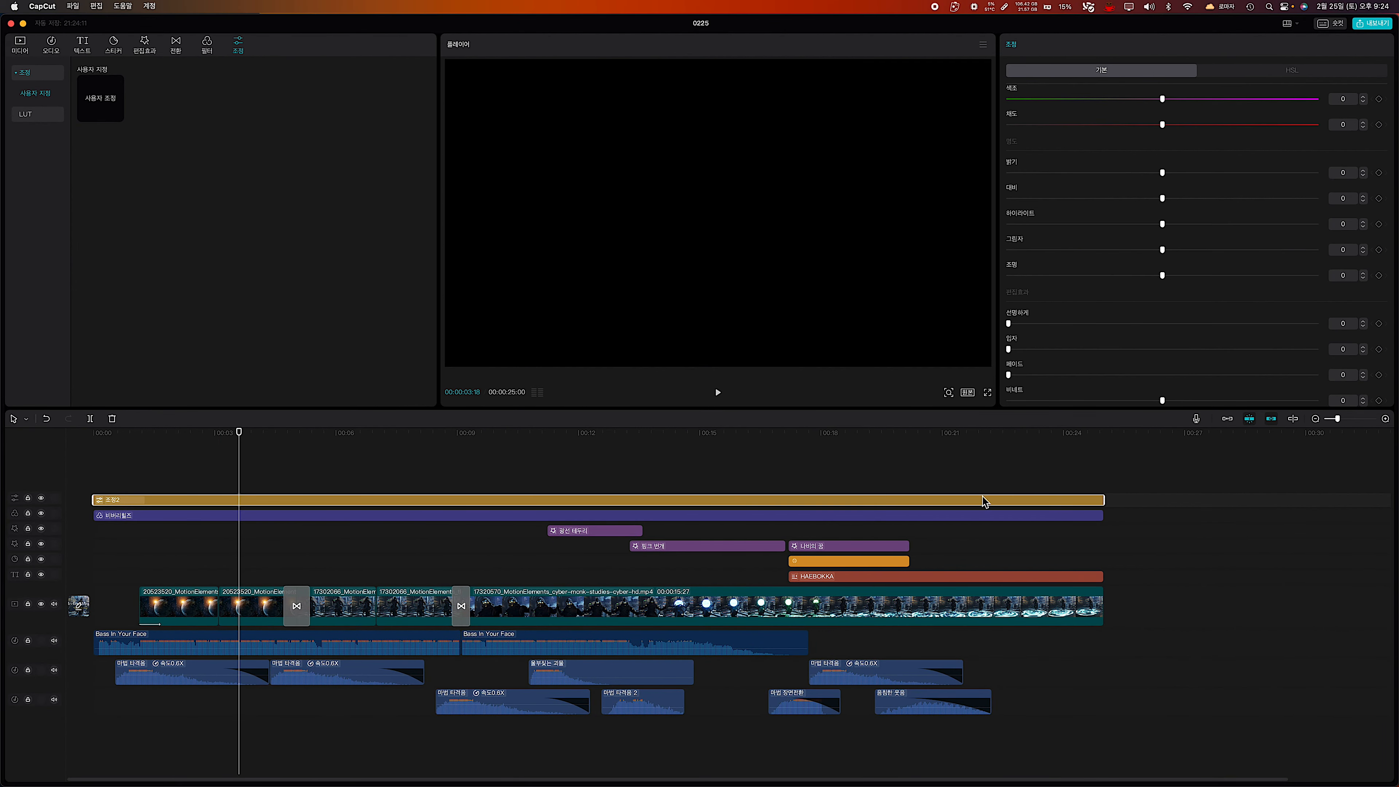
Set the adjustment layer's 선명하게 to 3 and its 채도 to -25, previewing at about 9 seconds.
click(486, 438)
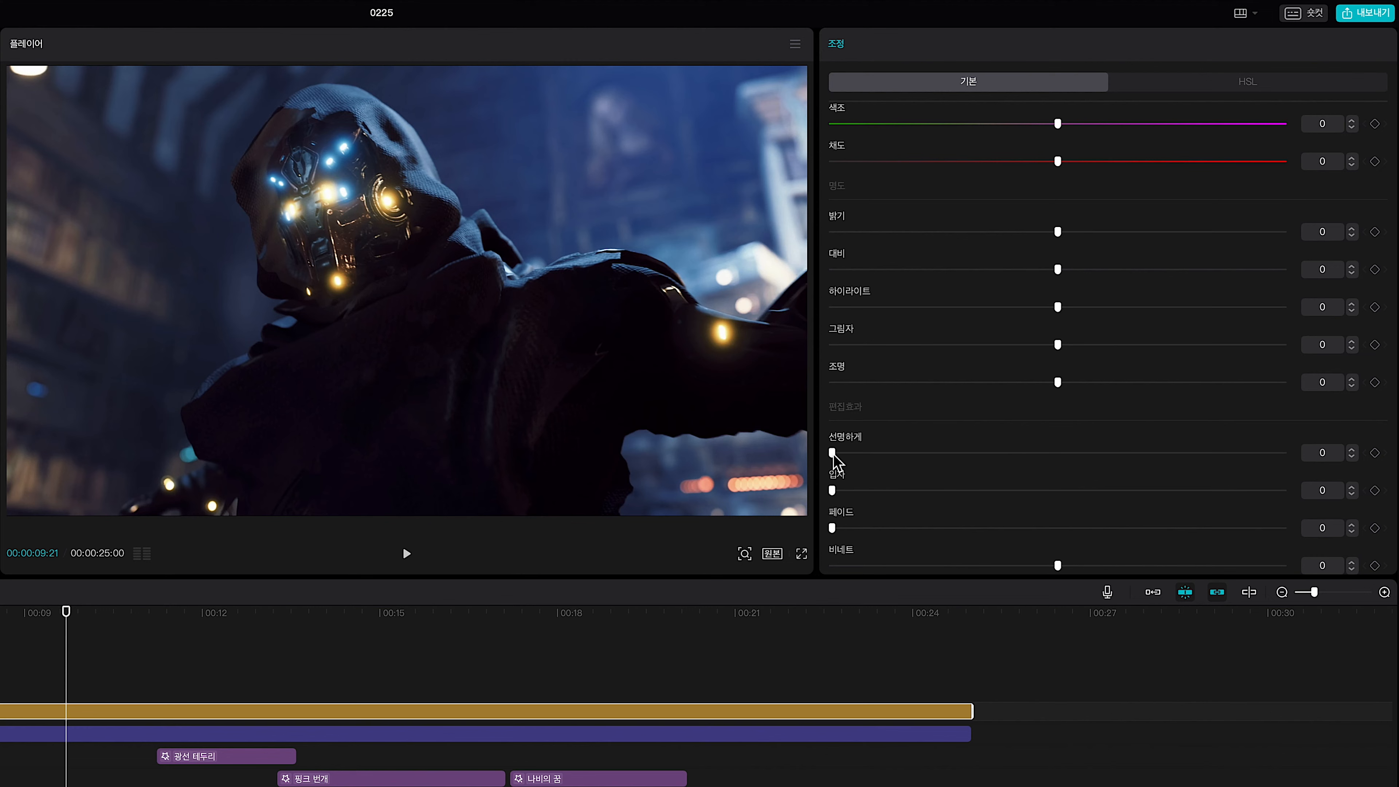
drag(833, 456, 848, 458)
scroll(914, 335, up, 2)
drag(1065, 248, 943, 245)
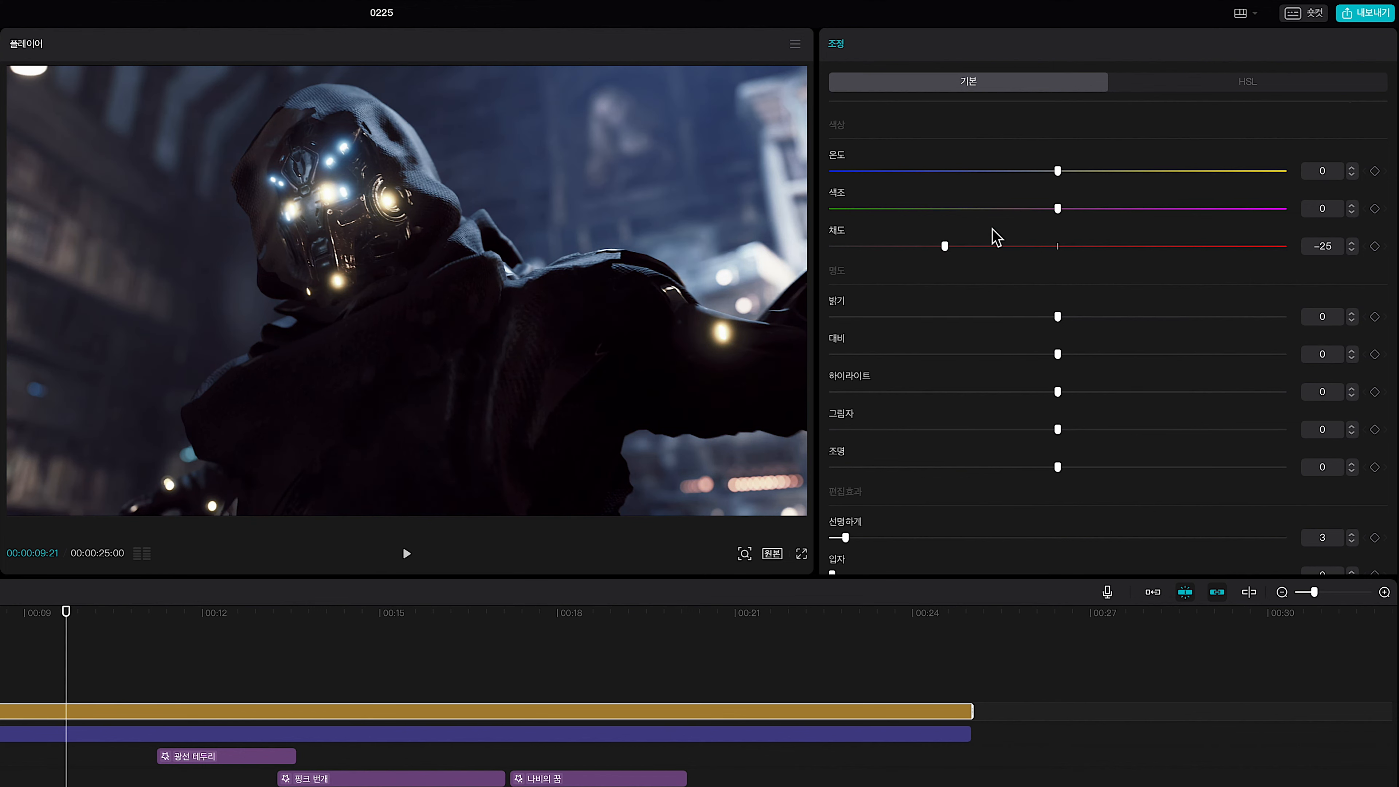
Set the adjustment layer's 온도 to 5 and scrub back to about 3 seconds to check the color.
drag(1064, 171, 1081, 172)
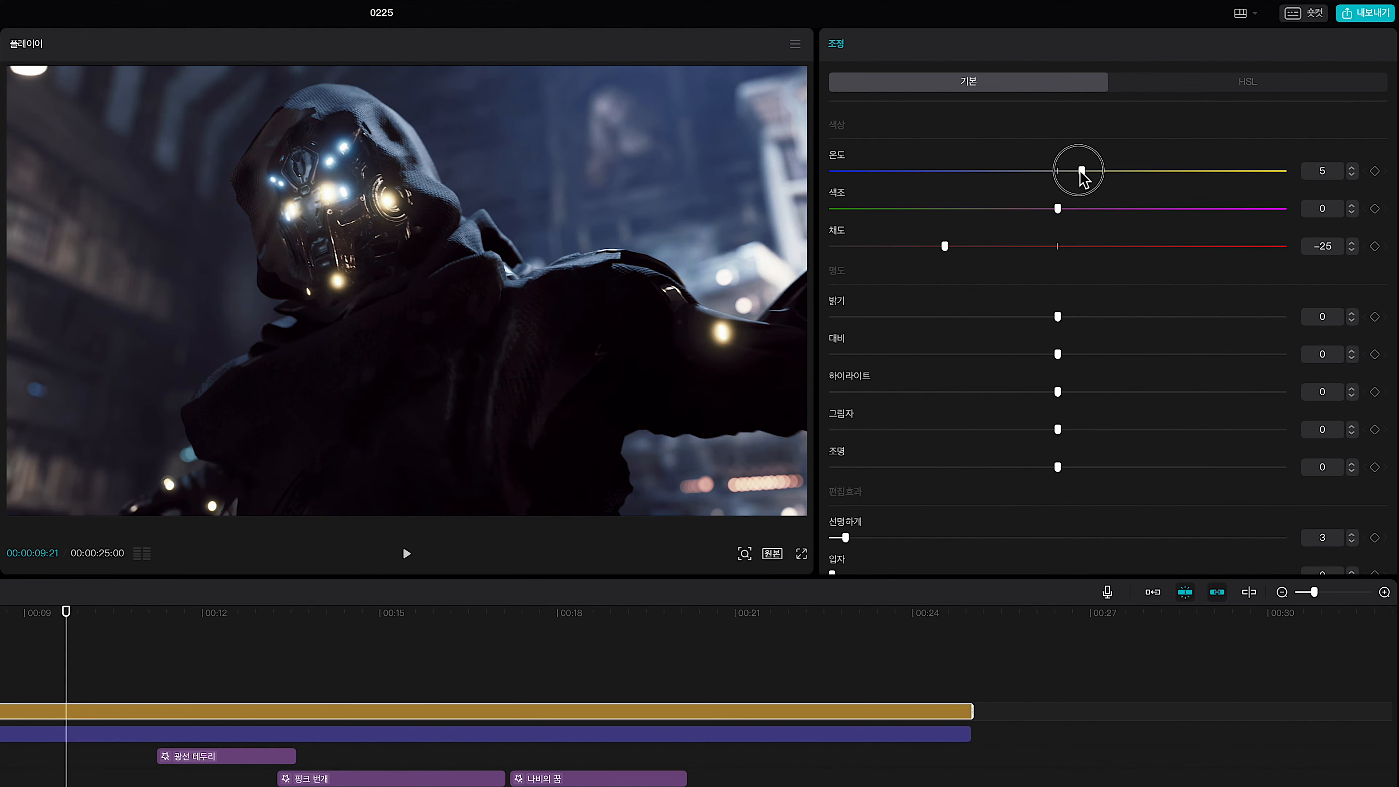
drag(1083, 177, 1081, 172)
drag(69, 676, 36, 689)
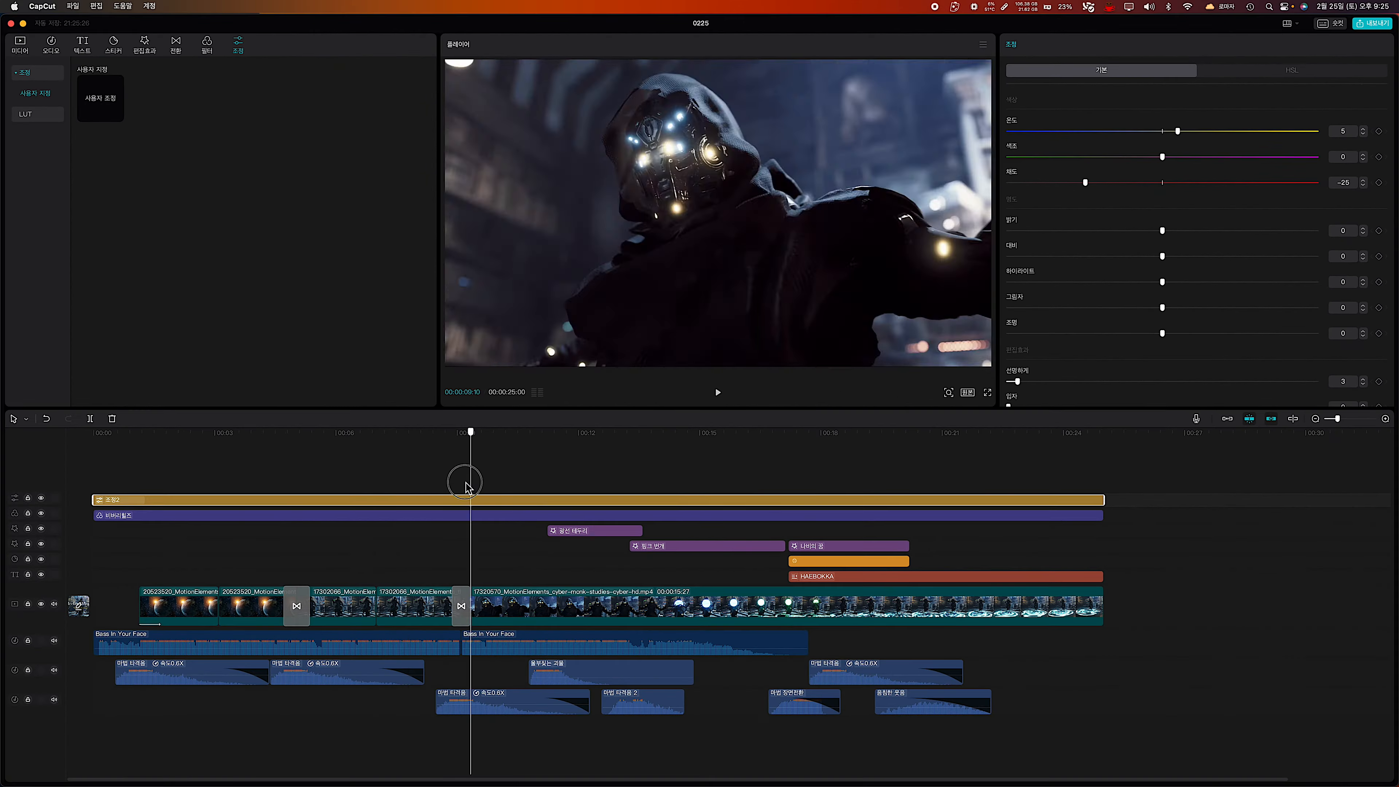
drag(466, 485, 220, 455)
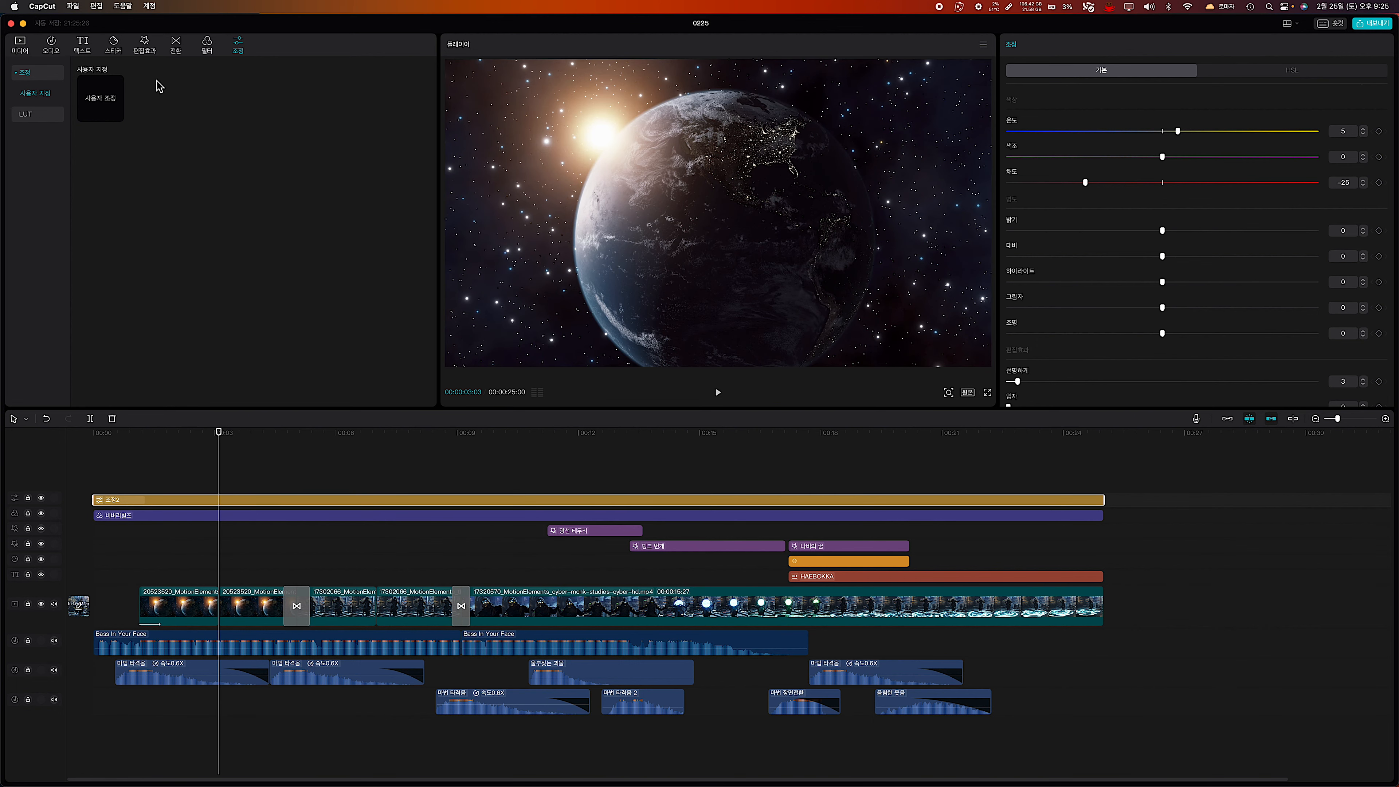
Add the 네거티브 스트로보스코프 video effect at about 3 seconds and shorten it to about 2 seconds.
click(142, 48)
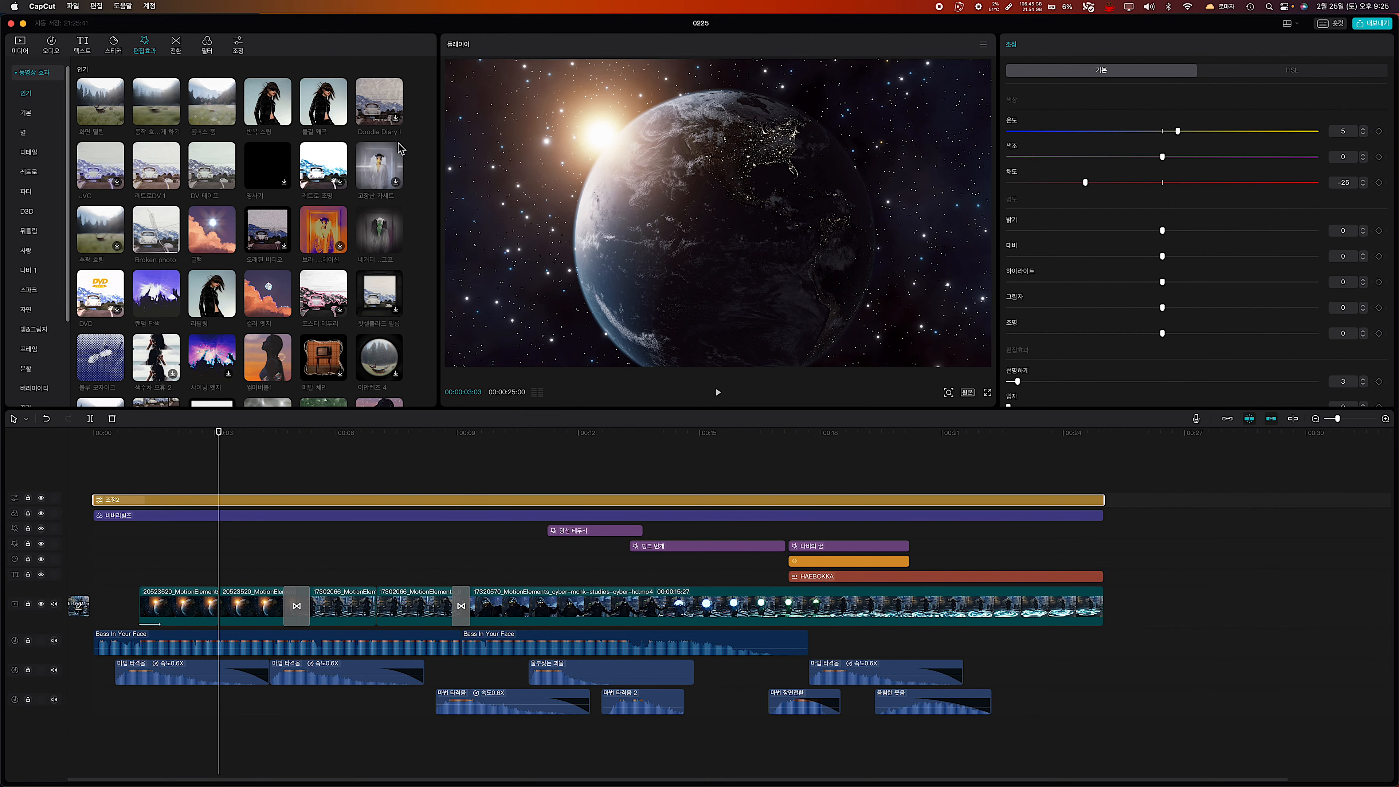
click(386, 232)
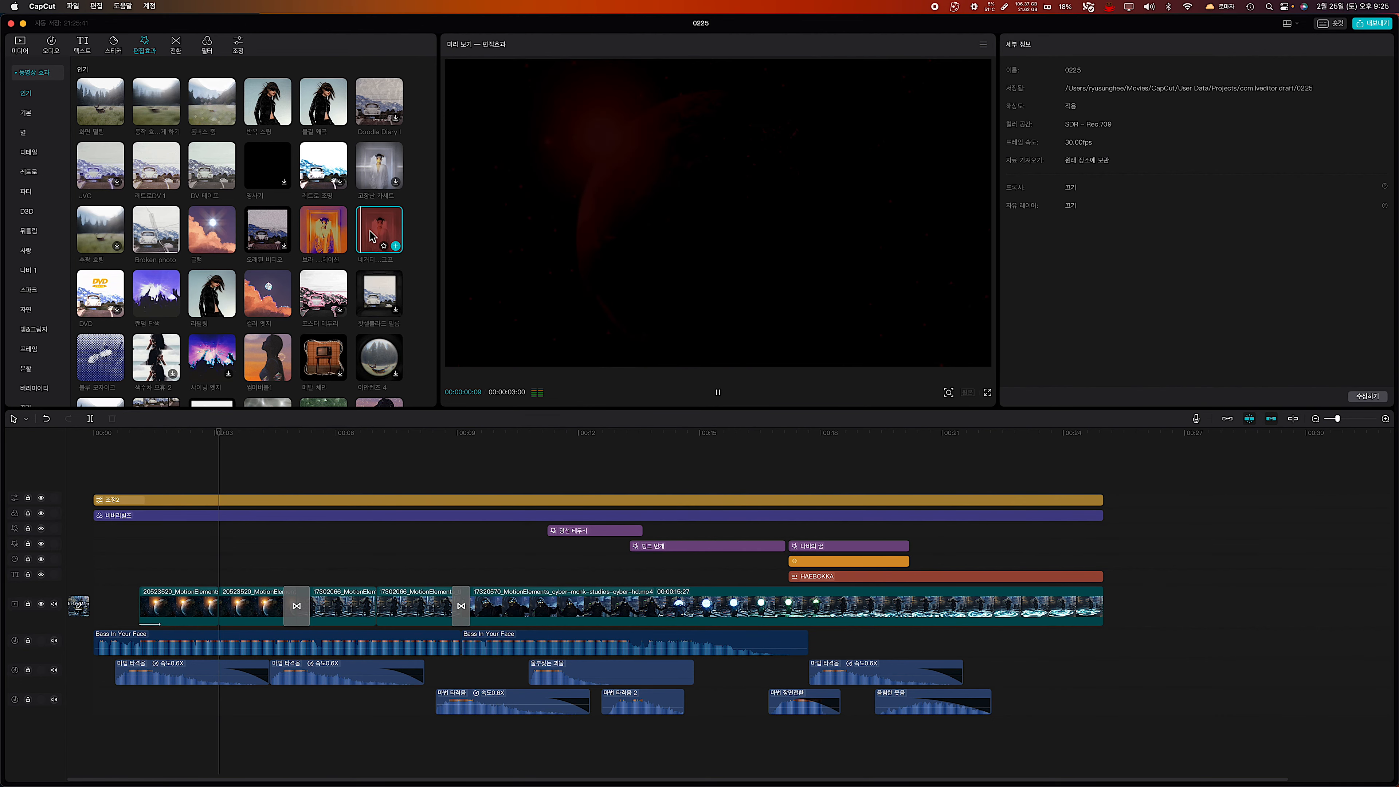
drag(386, 232, 220, 533)
drag(340, 531, 298, 531)
Set the 네거티브 스트로보스코프 effect's 속도 to 67 and 색상 to 7, and play the section back.
click(253, 433)
drag(1156, 172, 1227, 172)
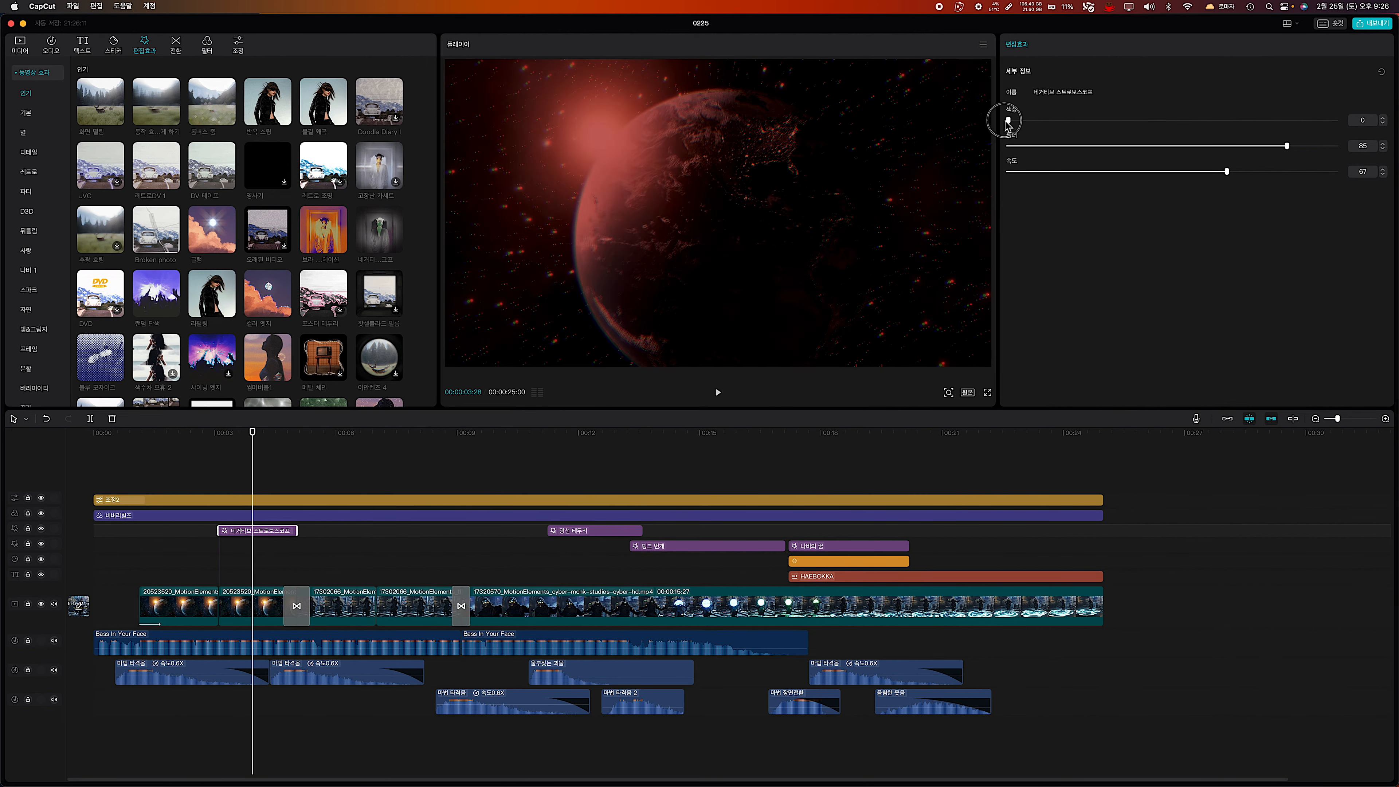
click(157, 538)
key(space)
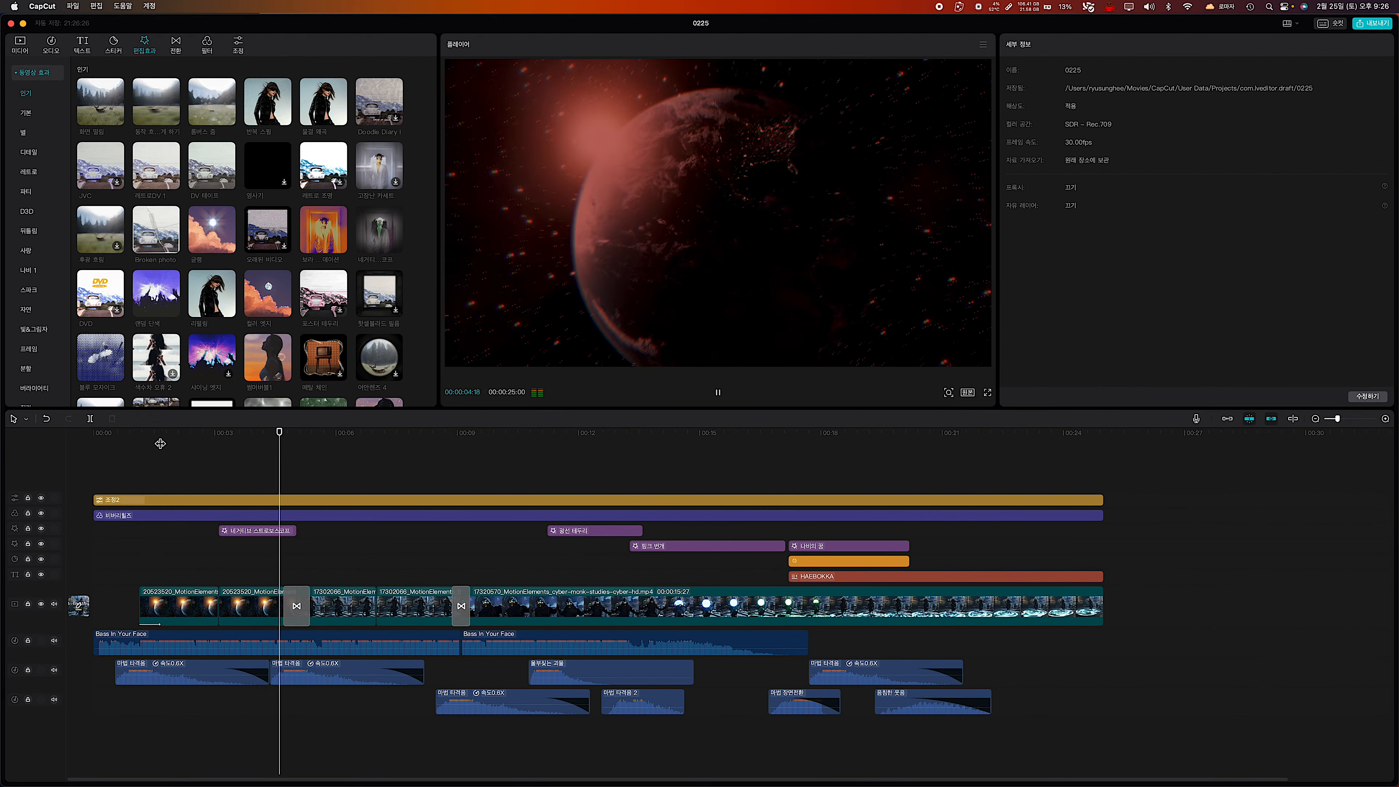
key(space)
Copy the 네거티브 스트로보스코프 effect to the 7-second mark and play the result back.
click(259, 533)
drag(384, 436, 377, 436)
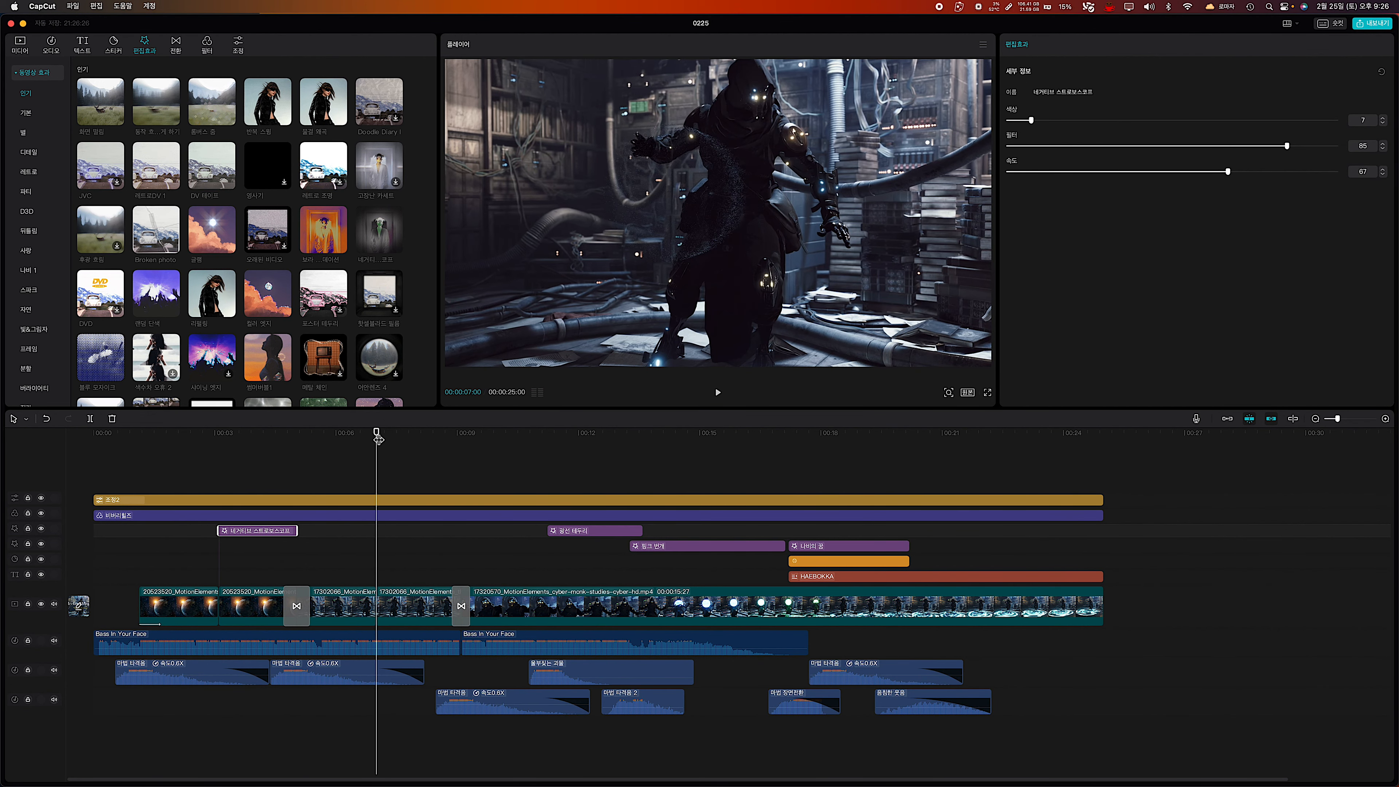
key(super+v)
drag(473, 436, 501, 452)
key(space)
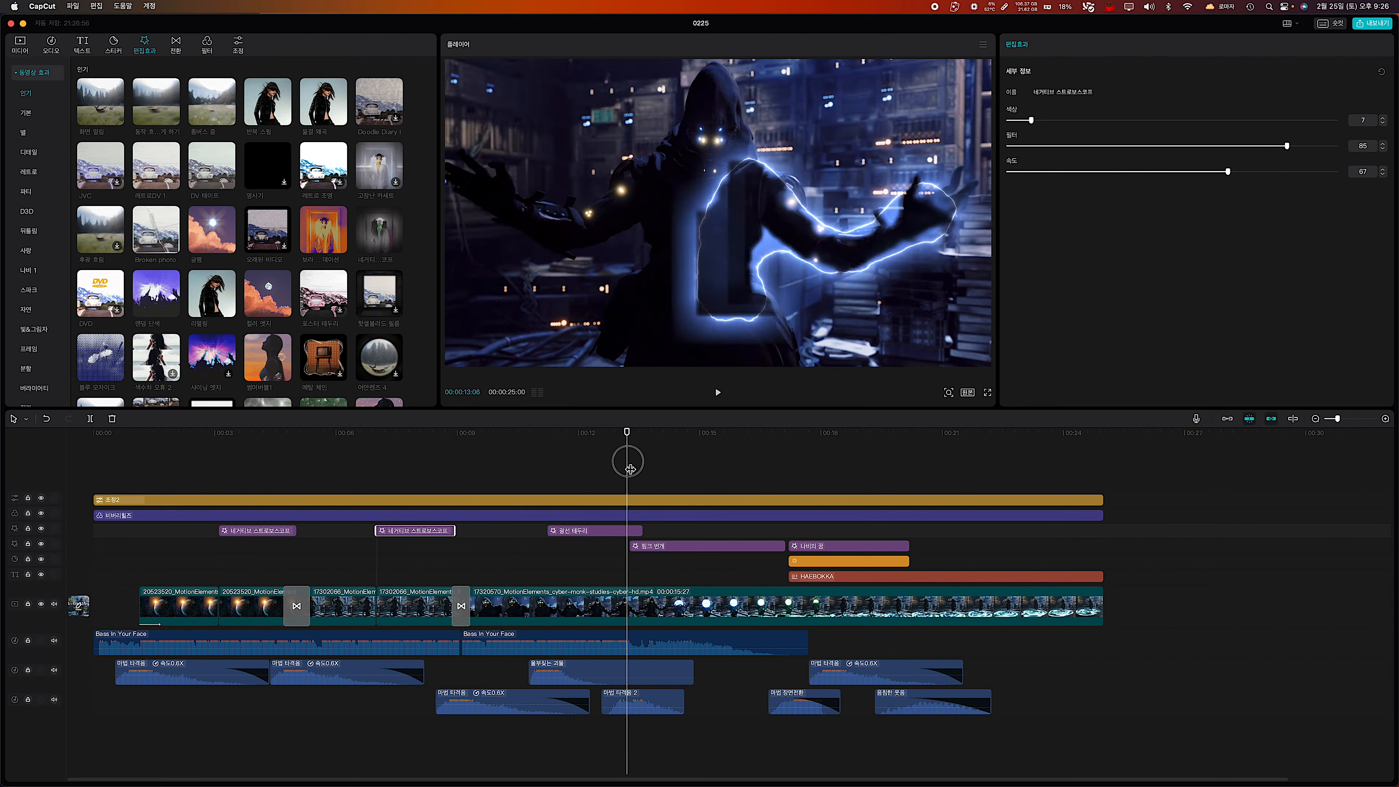
Paste another copy of the 네거티브 스트로보스코프 effect at about 11 seconds and preview it.
drag(628, 466, 547, 473)
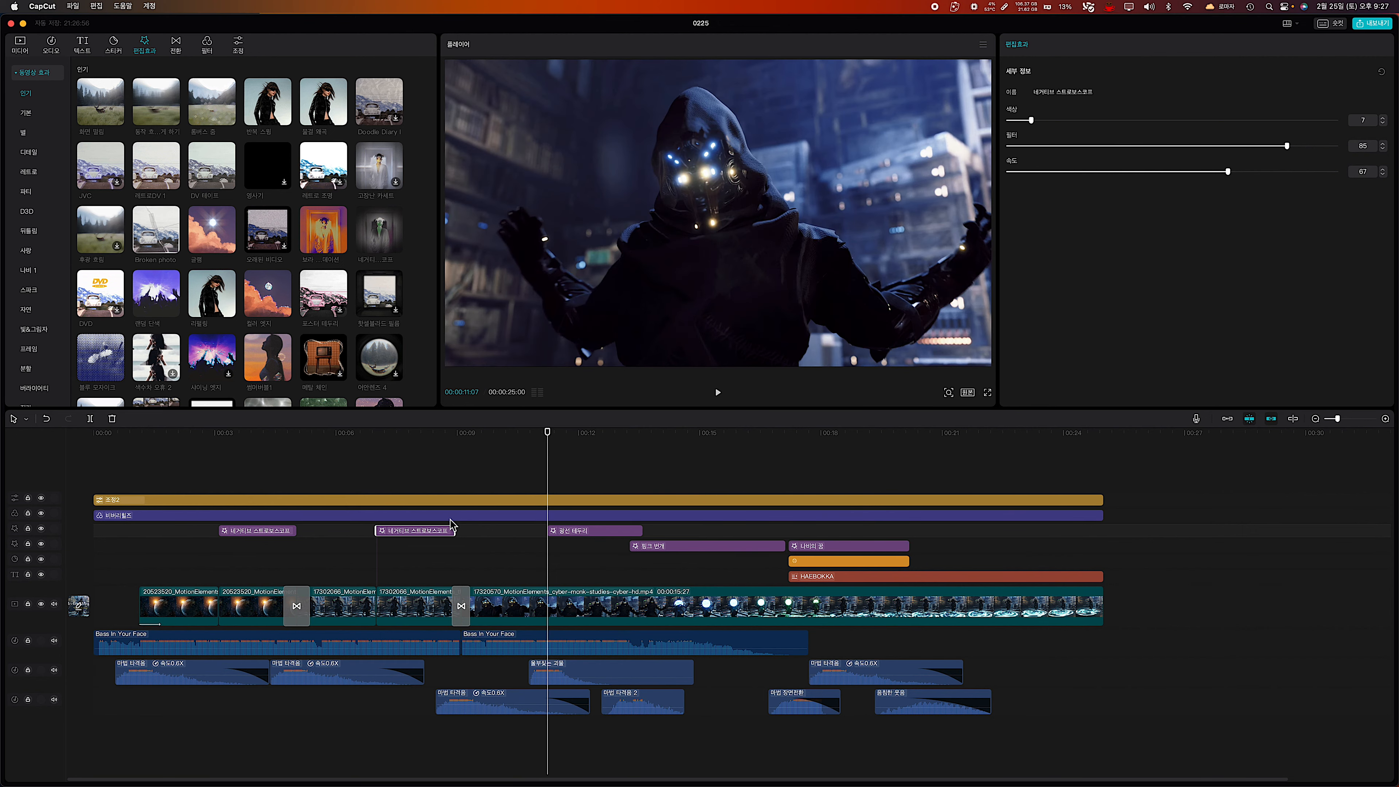
key(super+v)
key(space)
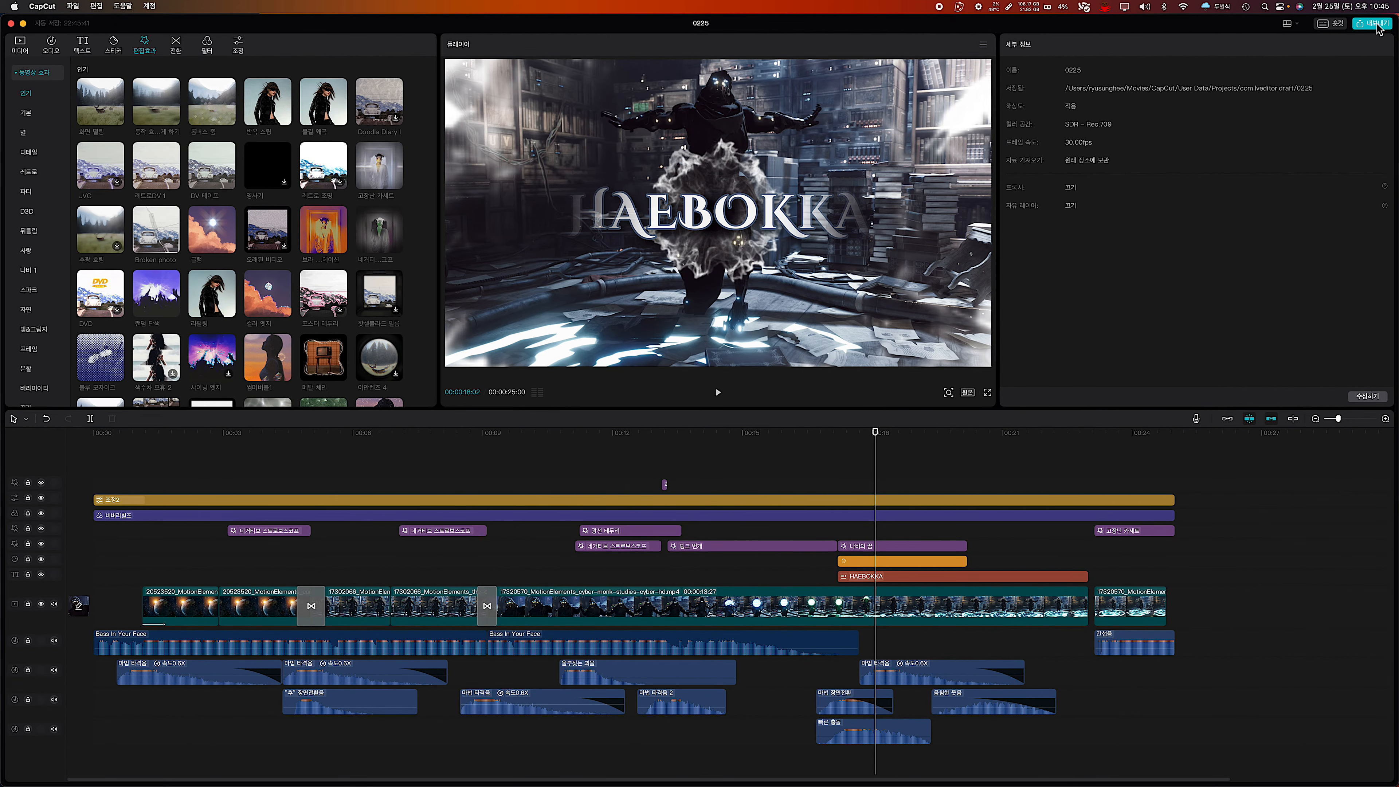
Open the export settings and name the exported video 캡컷편집_01.
click(1376, 27)
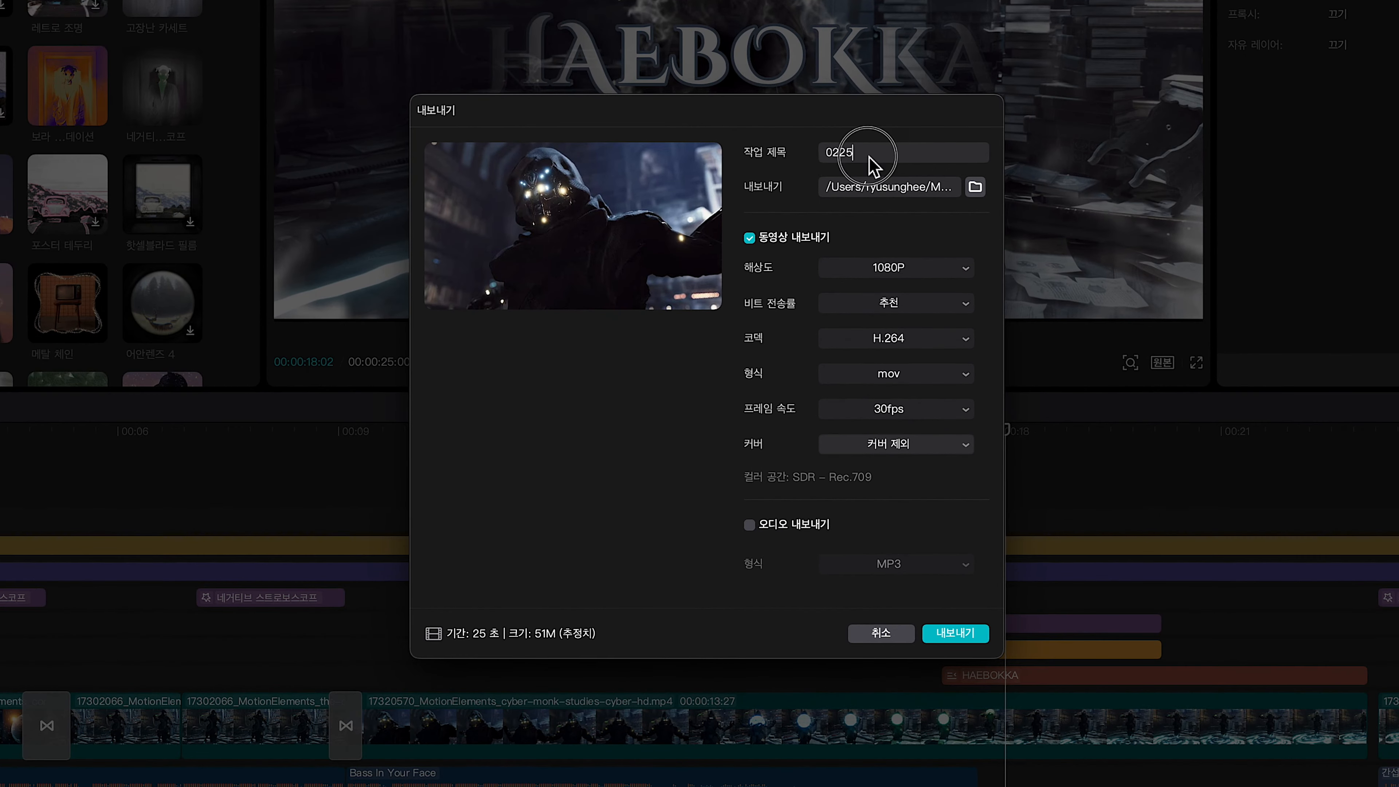
drag(807, 268, 773, 271)
text(캐)
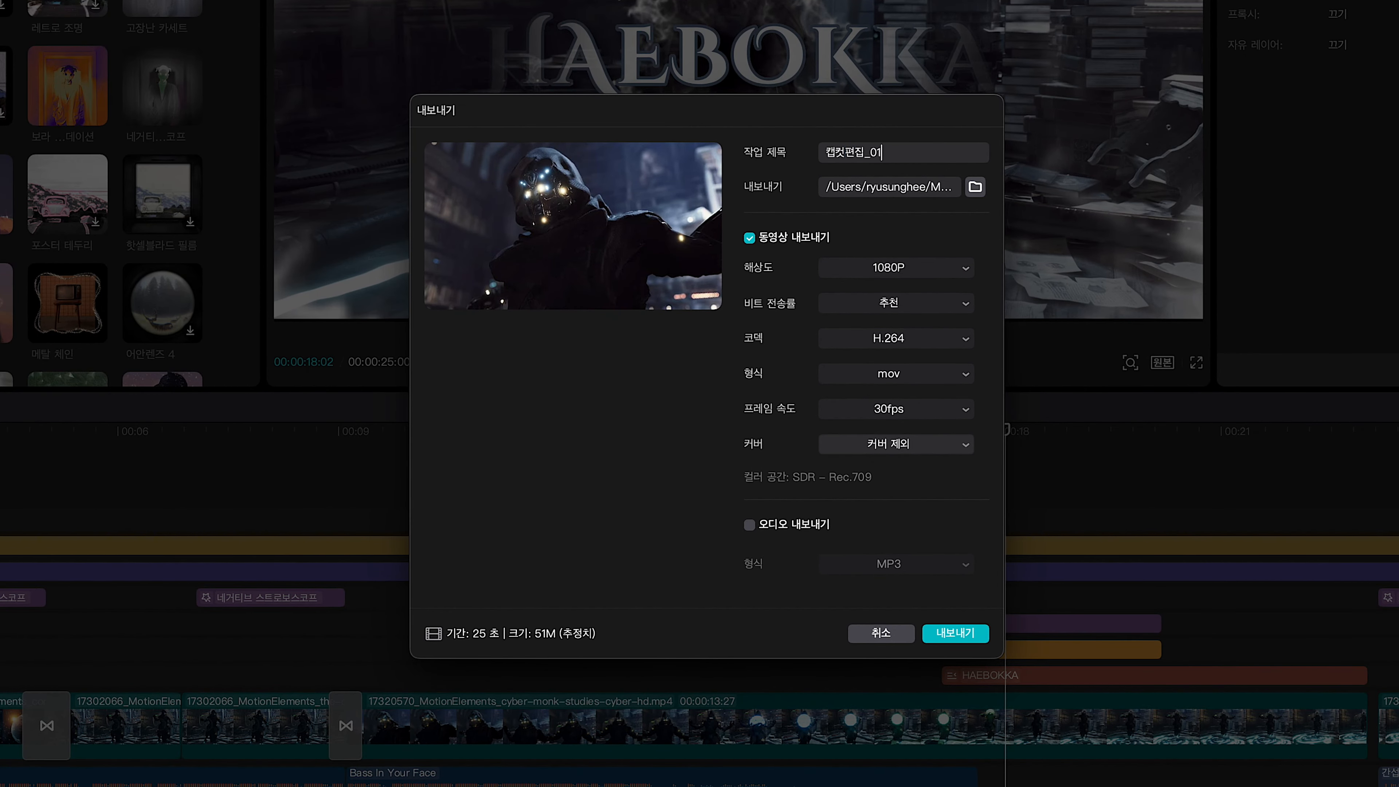
Create a +완성본 folder inside the 영상편집툴_틱톡 project folder on the 유튜브 drive and use it as the export location.
click(976, 188)
scroll(453, 386, down, 5)
click(435, 446)
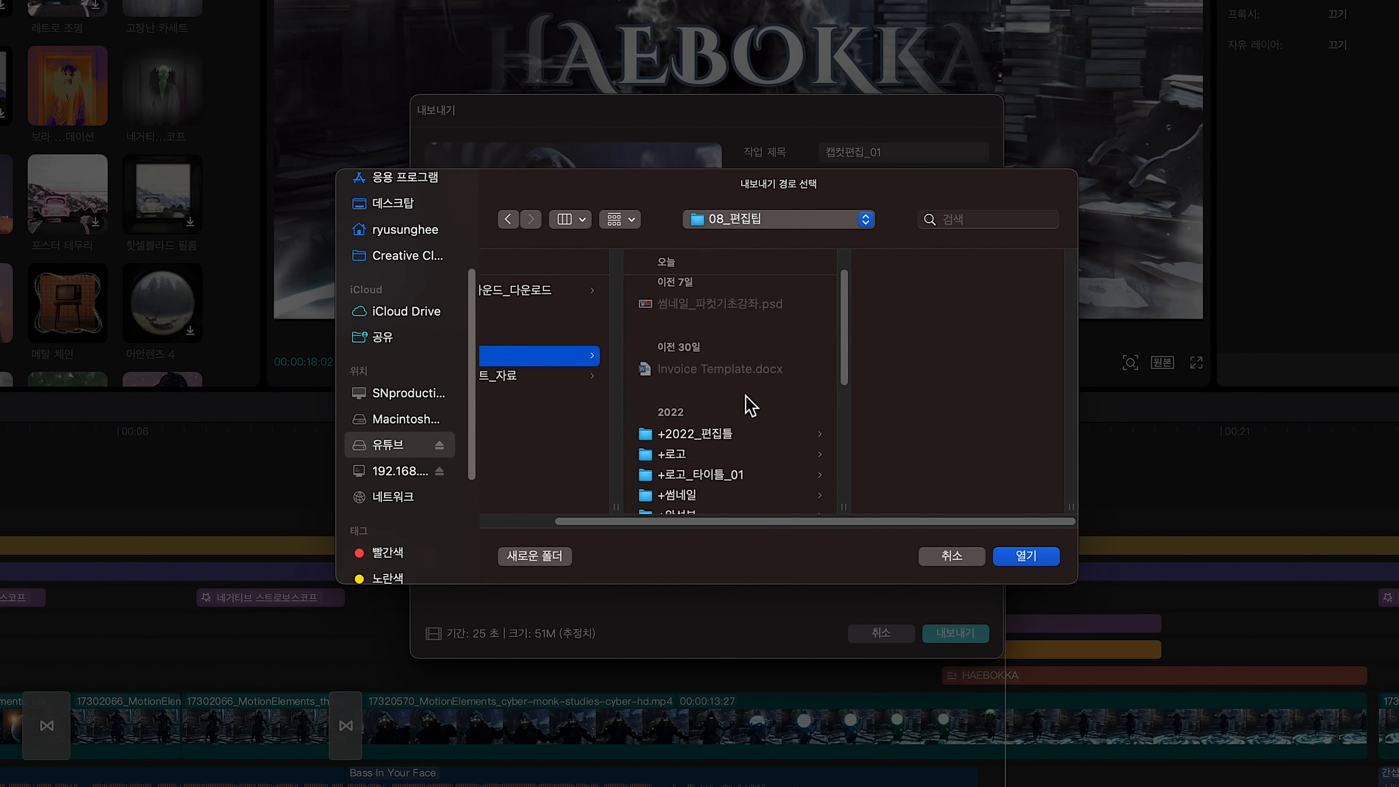
click(949, 331)
click(535, 555)
key(Return)
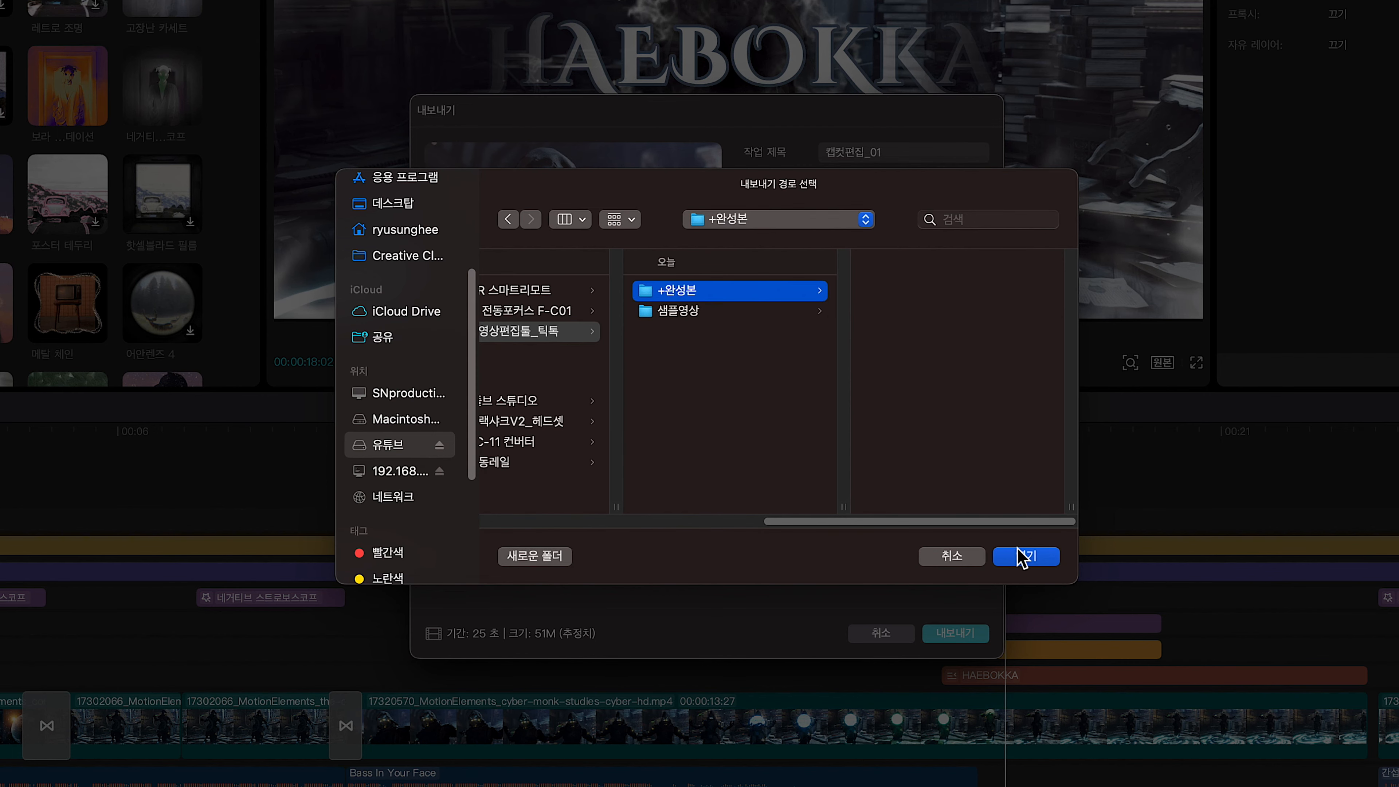
click(1026, 555)
Set the export resolution to 4K and the bit rate to 더 높게.
click(967, 269)
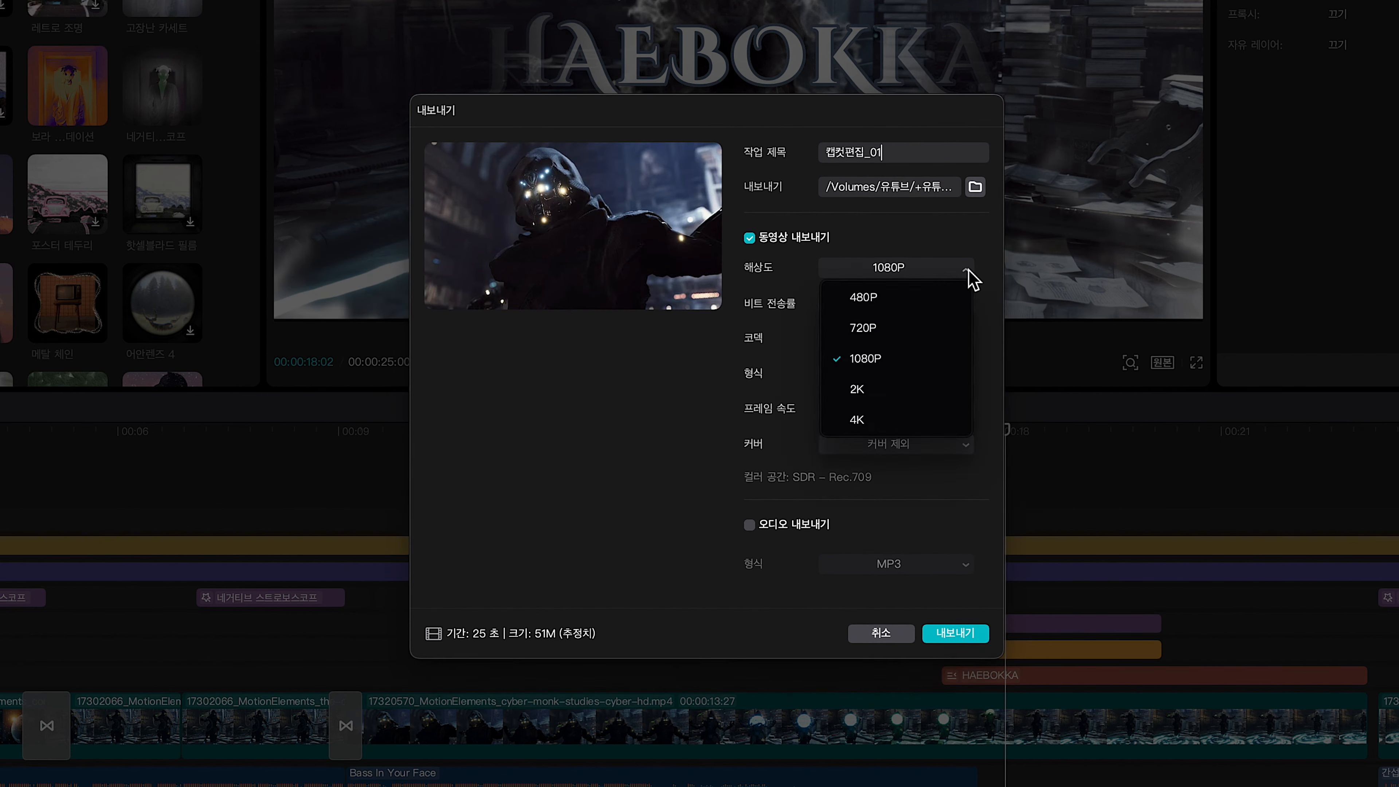
click(858, 421)
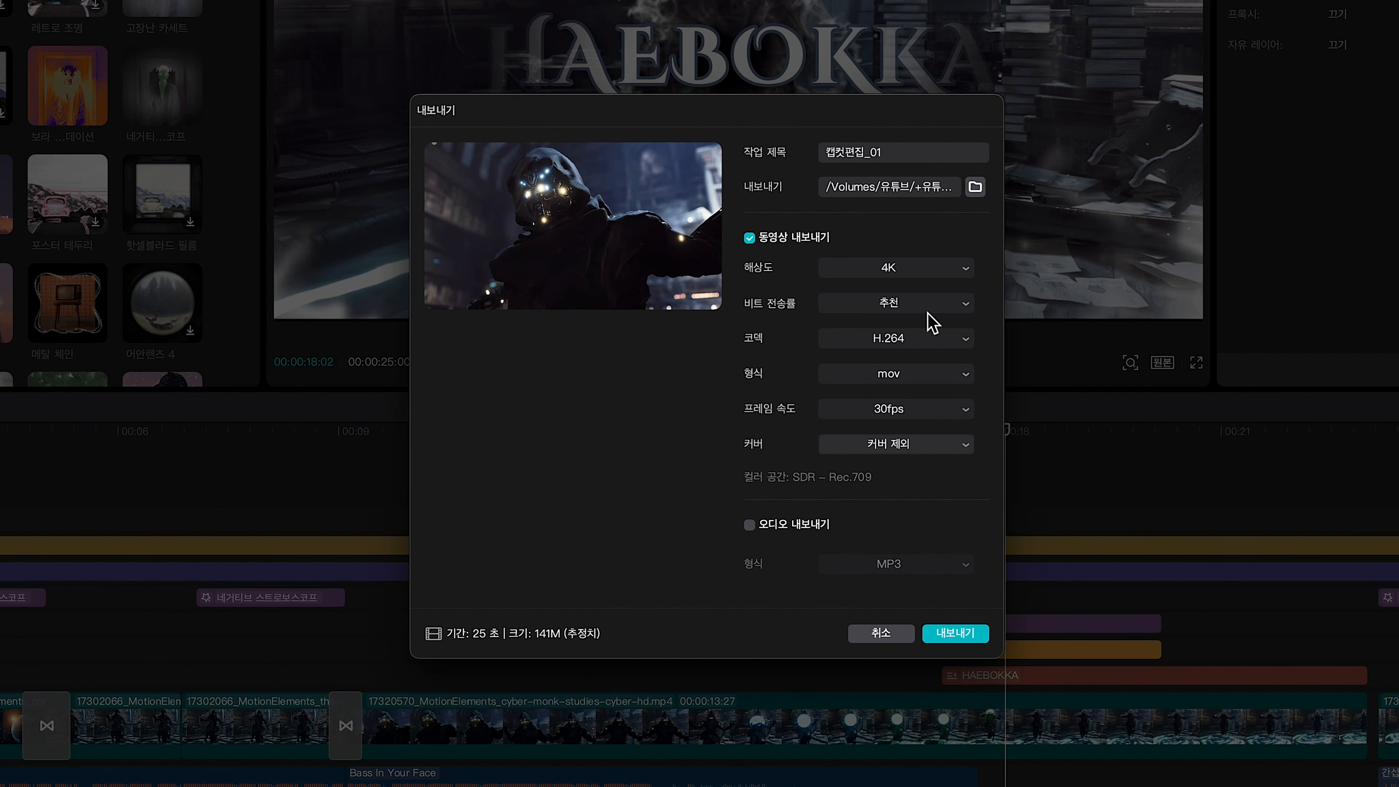
click(969, 309)
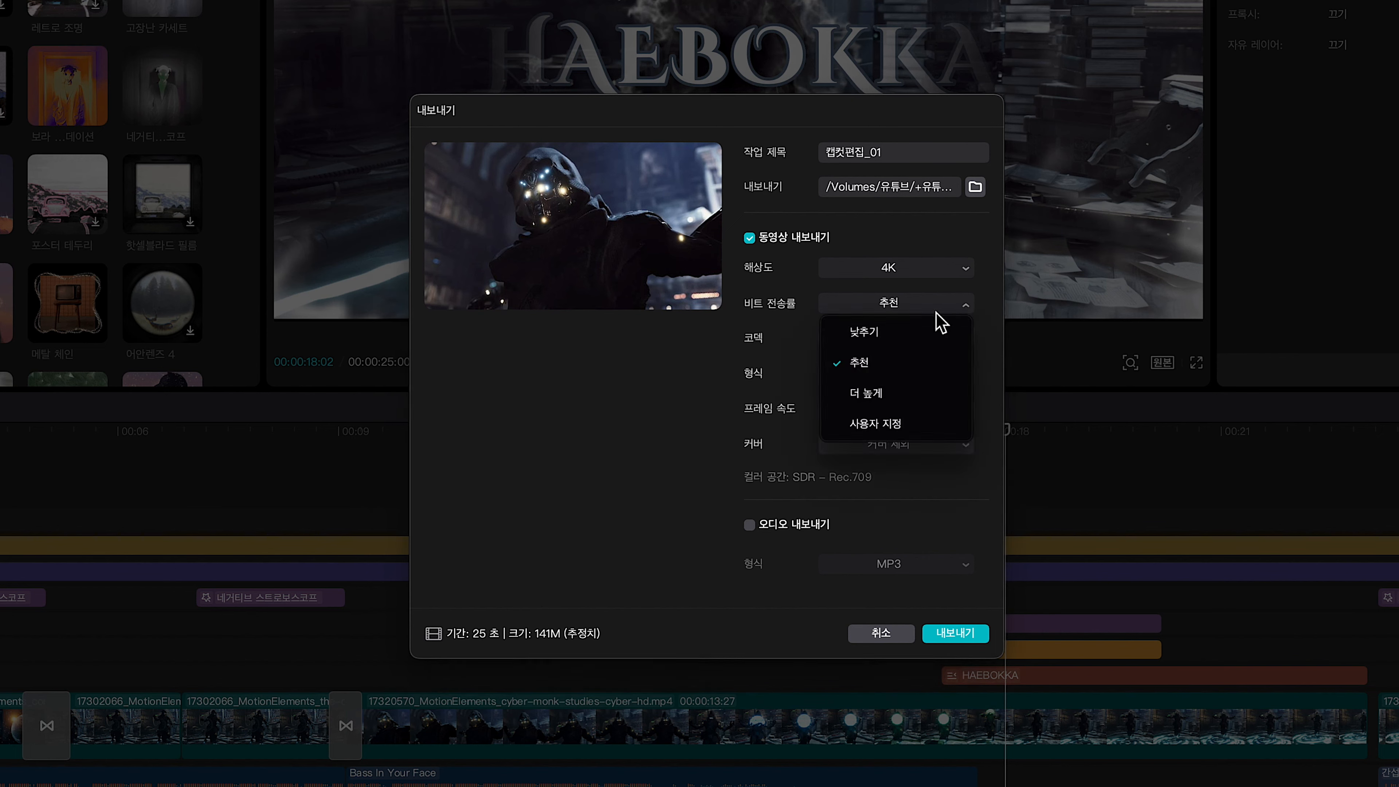
click(863, 397)
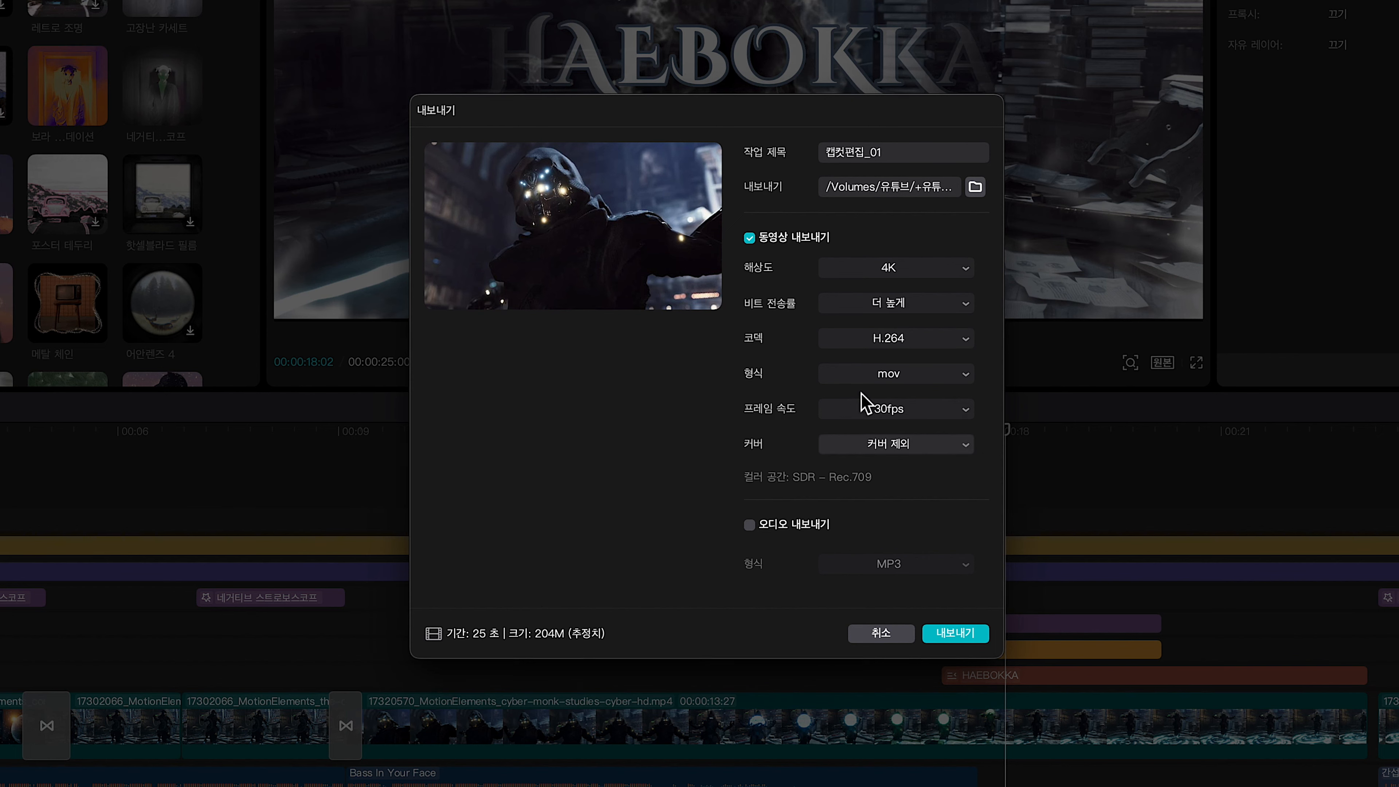
Set the export codec to H.264, the format to mp4 and the frame rate to 30fps.
click(968, 339)
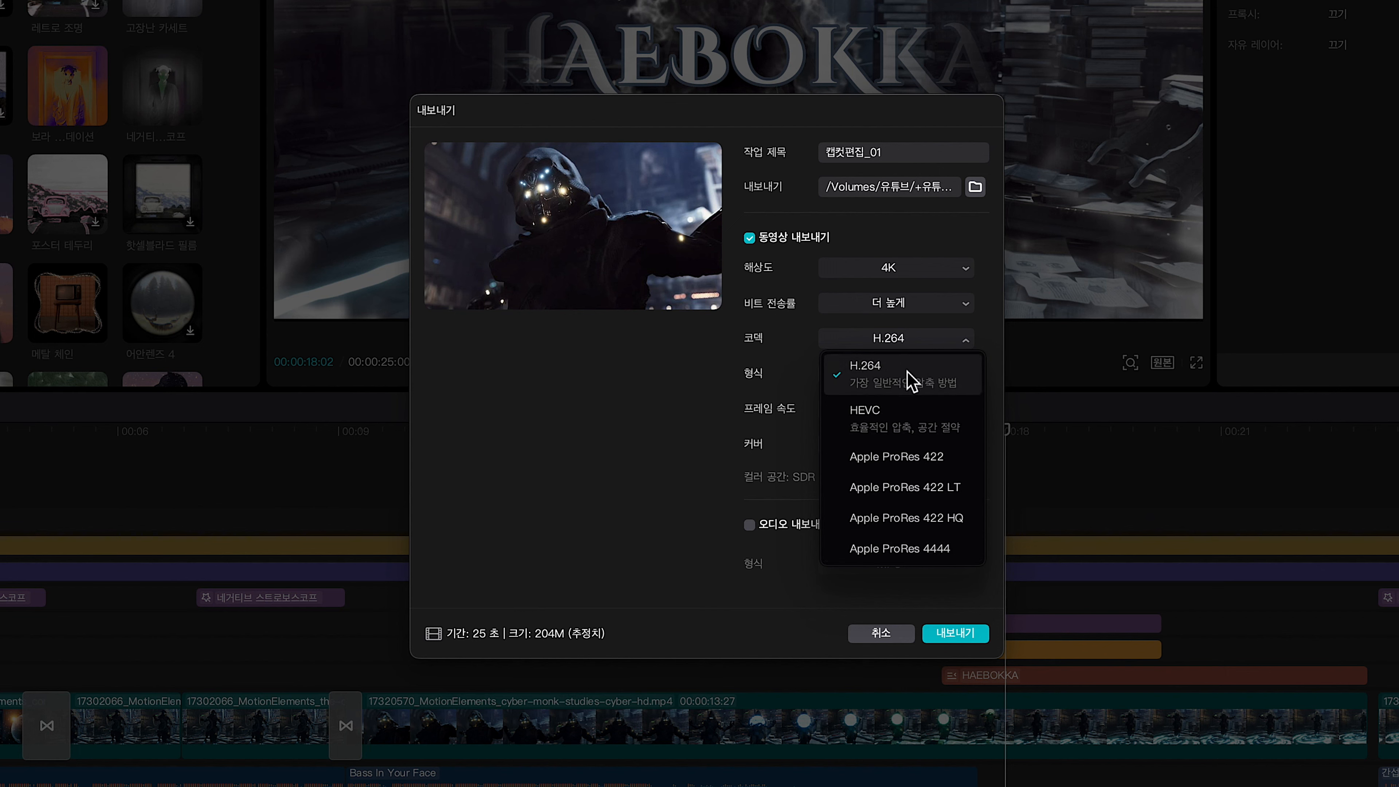
click(910, 381)
click(965, 376)
click(863, 434)
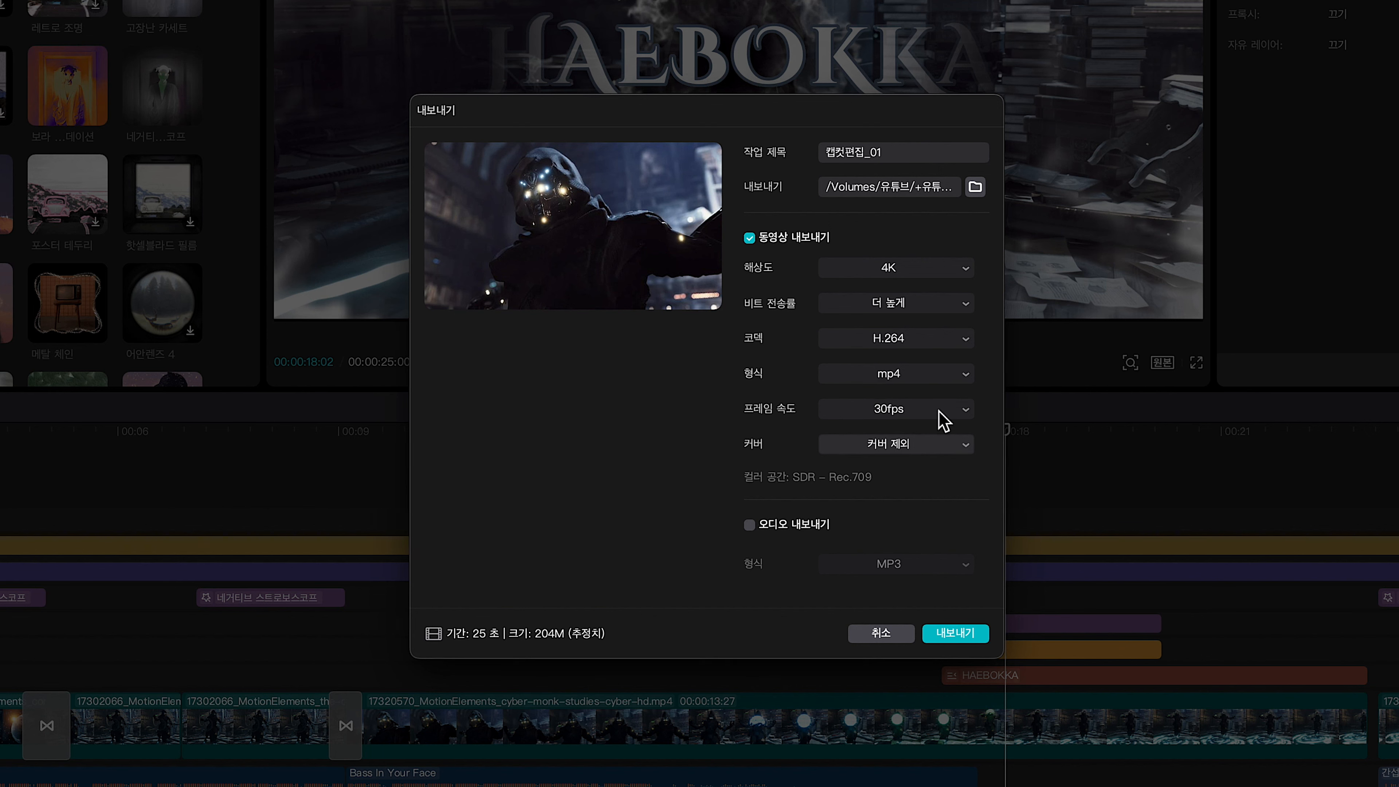
click(969, 417)
click(868, 501)
Set the cover option to 커버 포함 and enable the separate audio export.
click(965, 447)
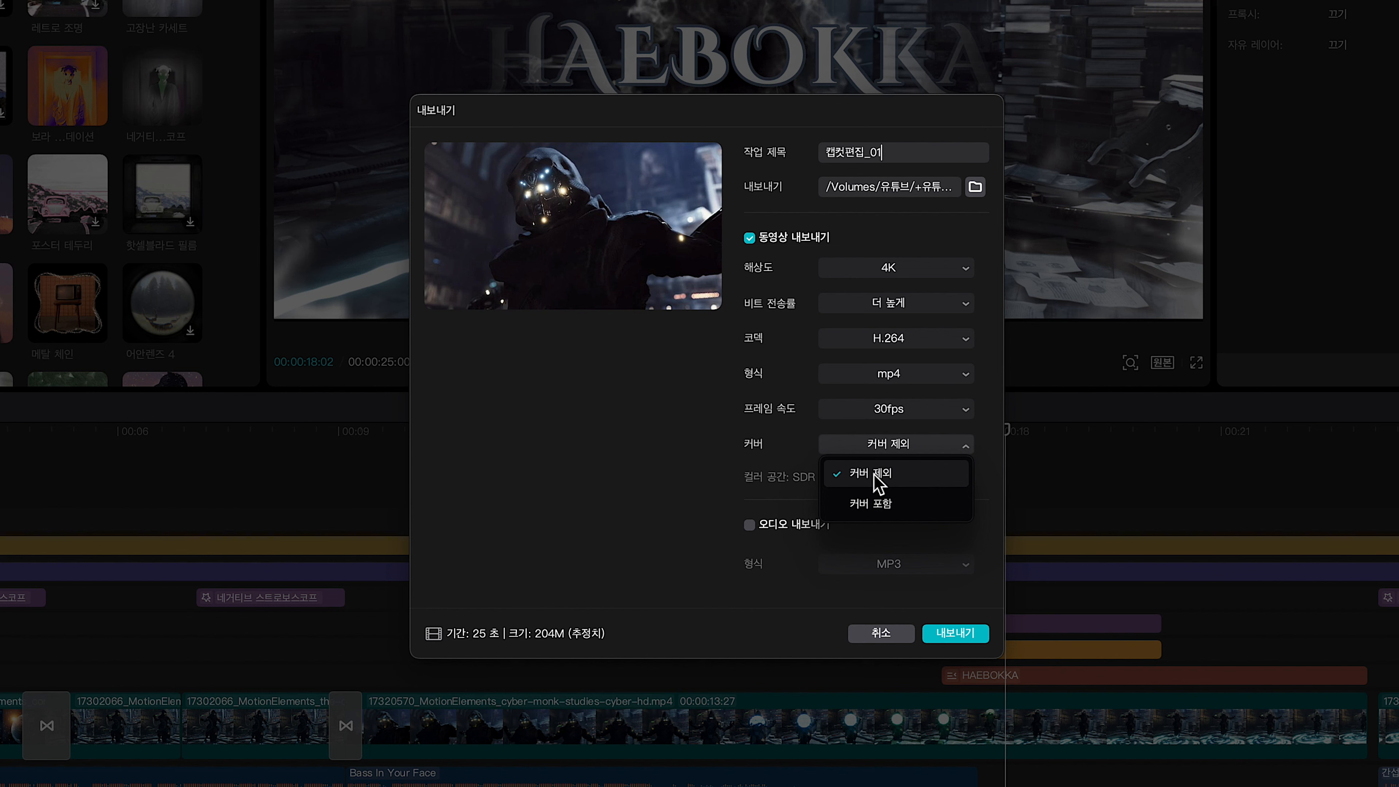
click(870, 512)
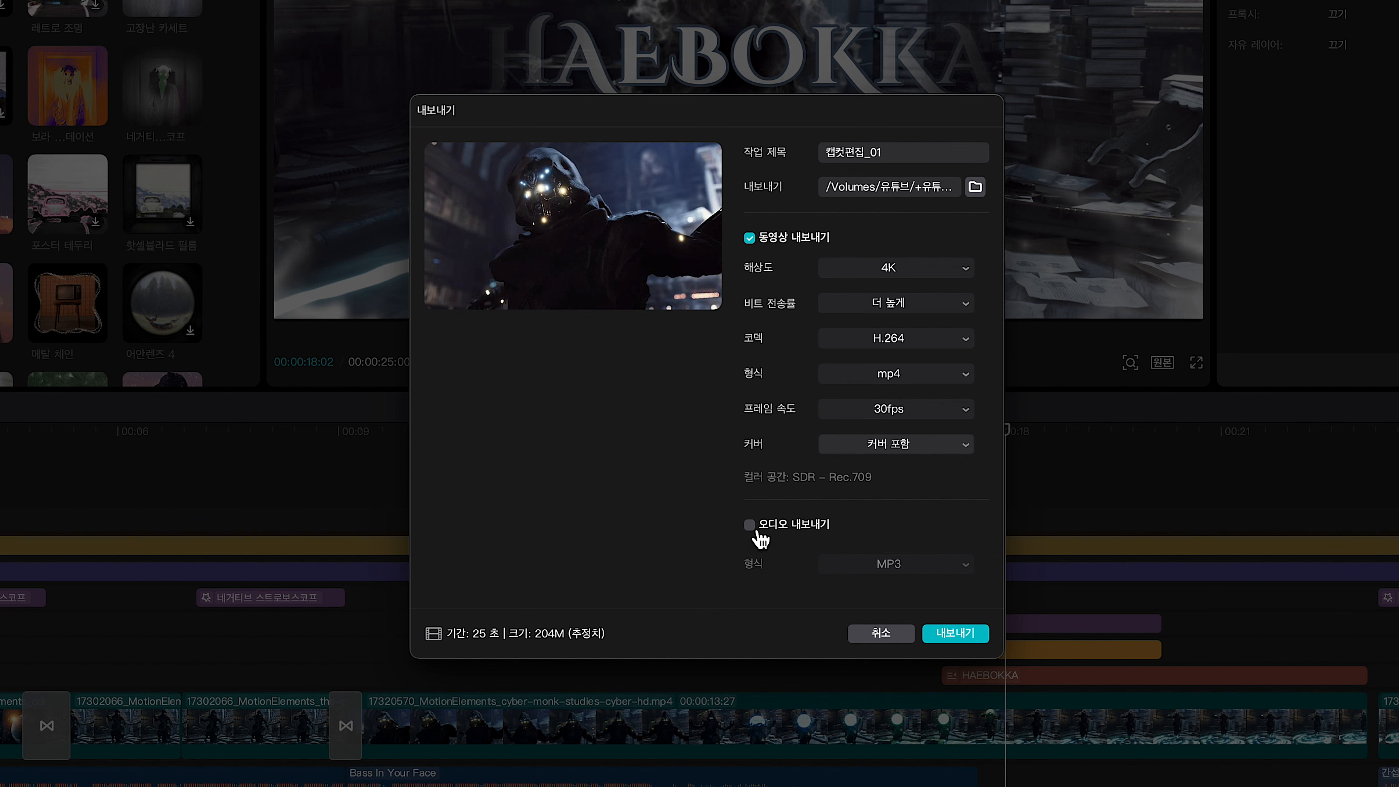
click(757, 532)
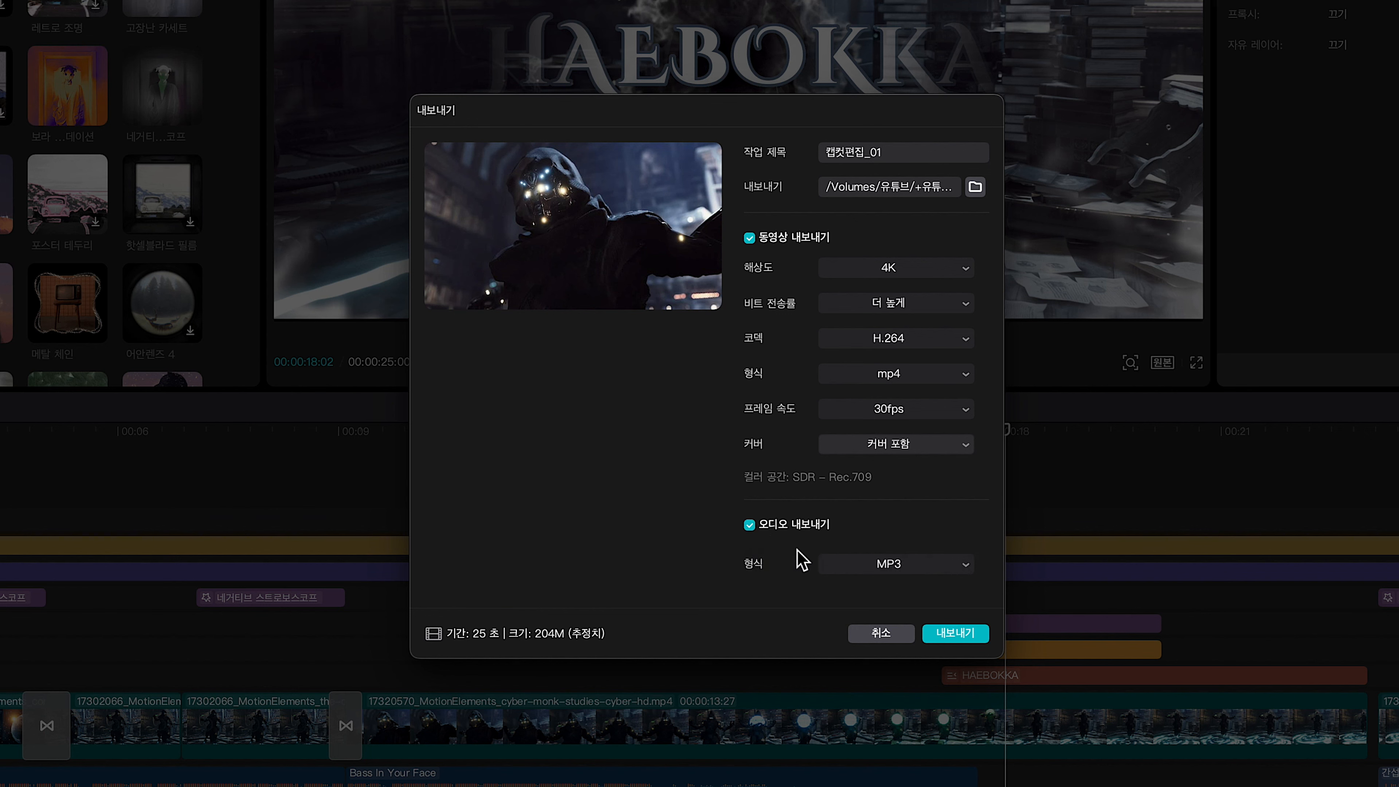